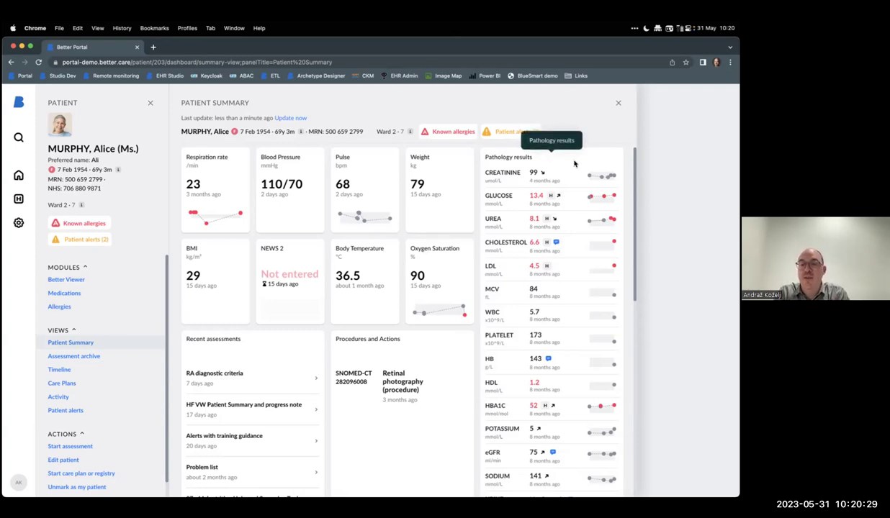
Step: Inspect the current and previous urea values in the pathology results of the patient summary
scroll(550, 295, "down", 5)
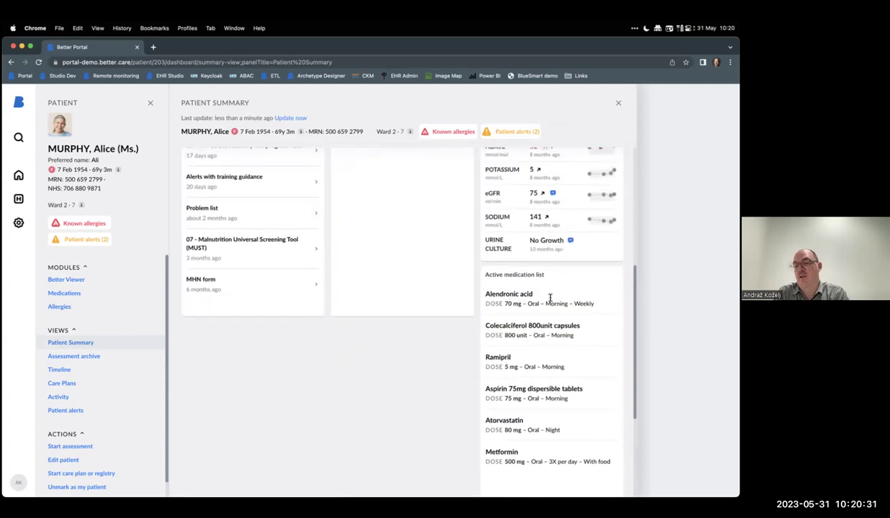
scroll(549, 297, "up", 5)
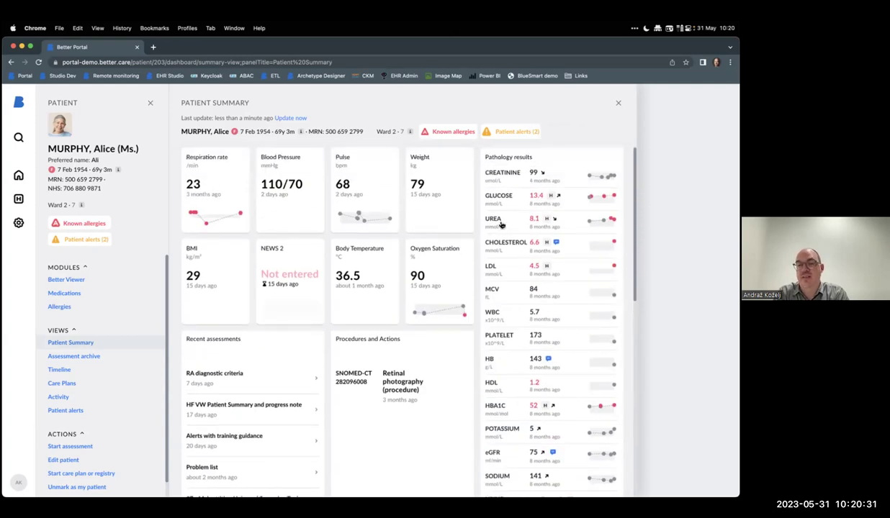
left_click(595, 229)
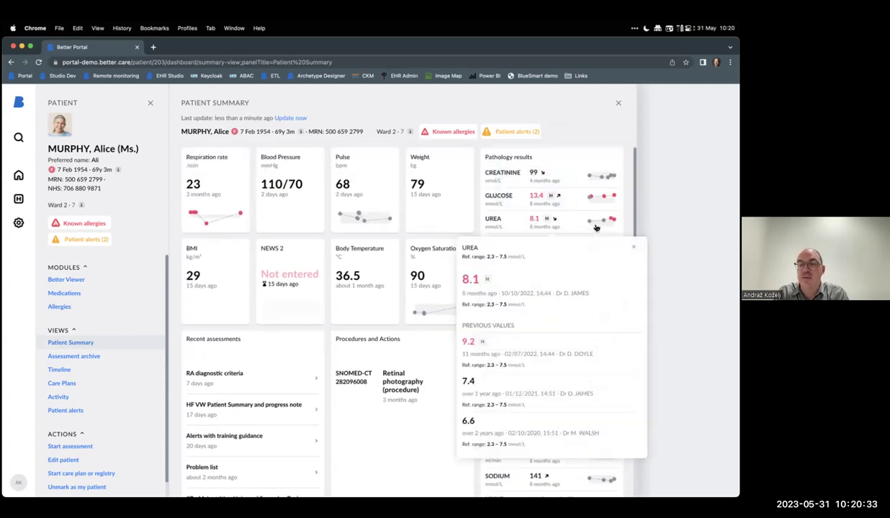
left_click(633, 247)
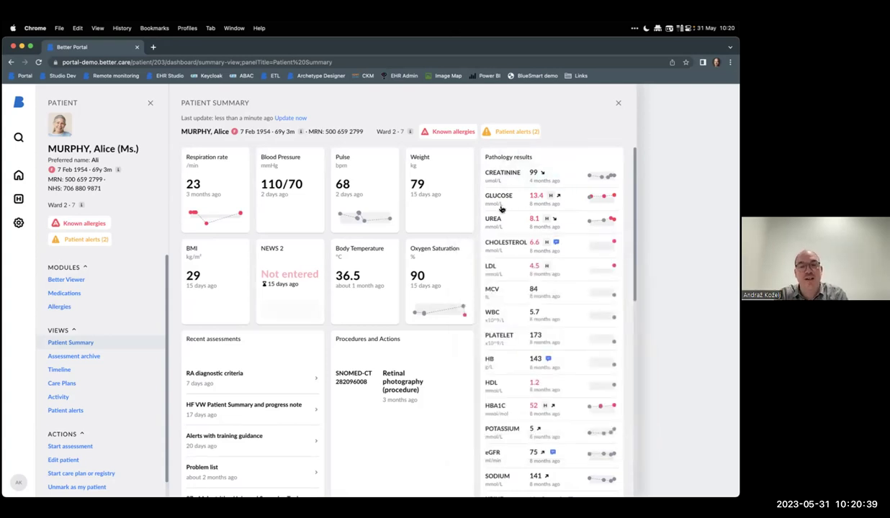
Step: Review the active medication list, recent assessments and procedures in the patient summary
scroll(518, 284, "down", 5)
scroll(575, 371, "down", 4)
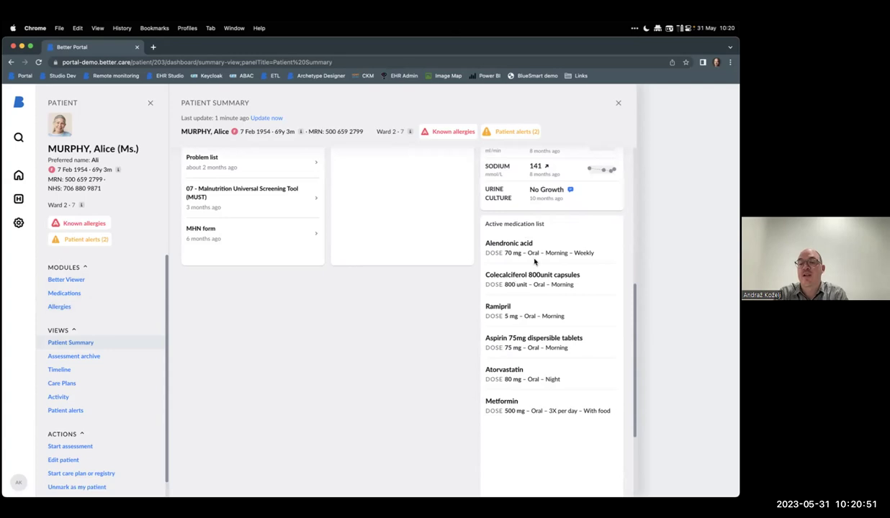
scroll(565, 251, "up", 5)
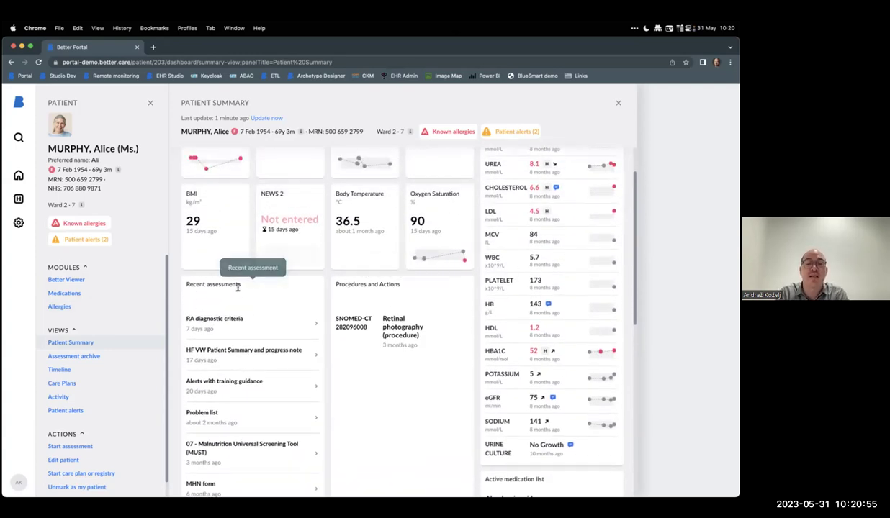
scroll(245, 309, "down", 5)
scroll(245, 309, "up", 5)
scroll(235, 324, "down", 5)
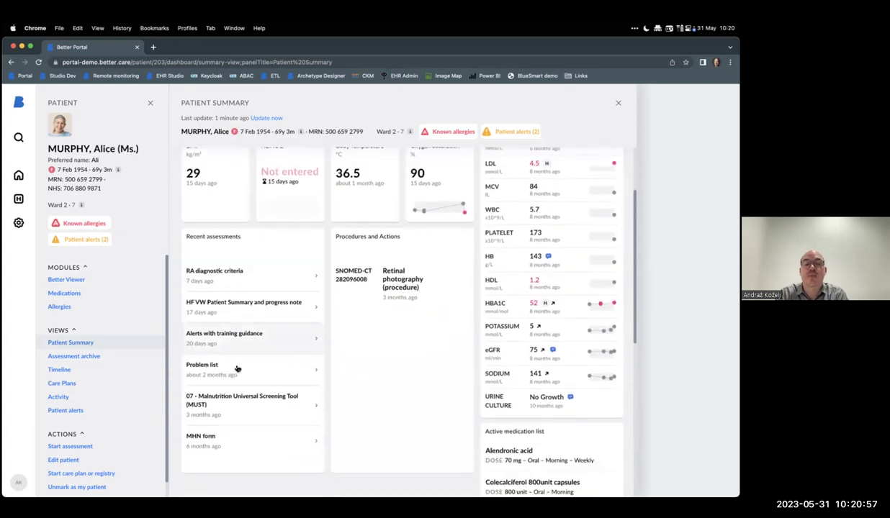
scroll(236, 370, "up", 5)
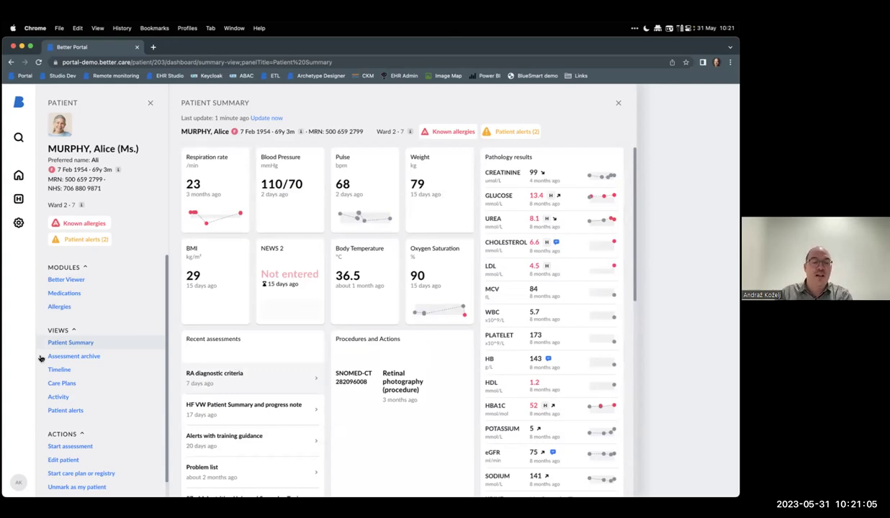
Step: Start a new RA diagnostic criteria assessment, declining to prefill it with the data from the last version
left_click(62, 448)
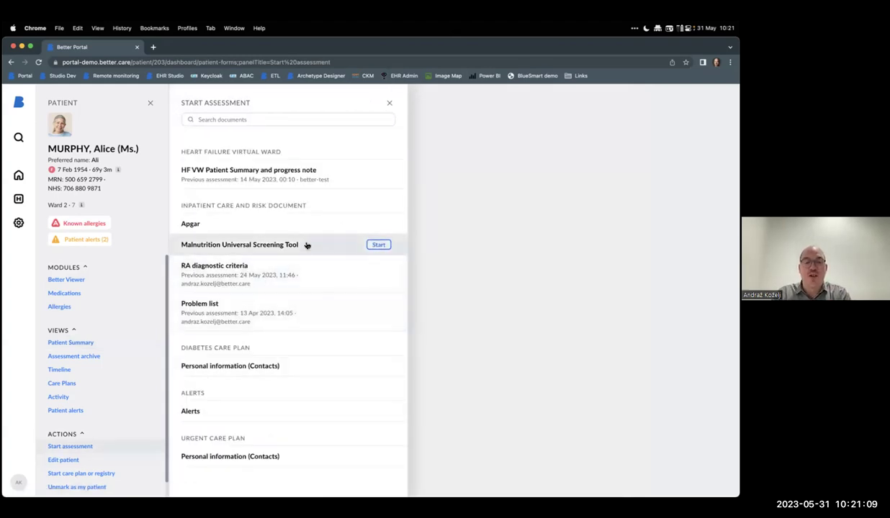
left_click(214, 275)
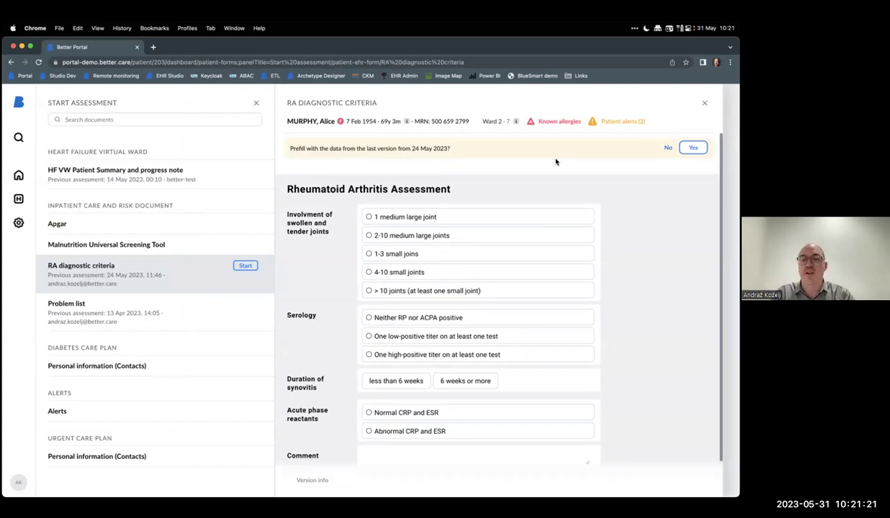
left_click(667, 148)
Step: Record 1-3 small joints, one low-positive titer on at least one test, synovitis of less than 6 weeks, and abnormal CRP and ESR
left_click(395, 226)
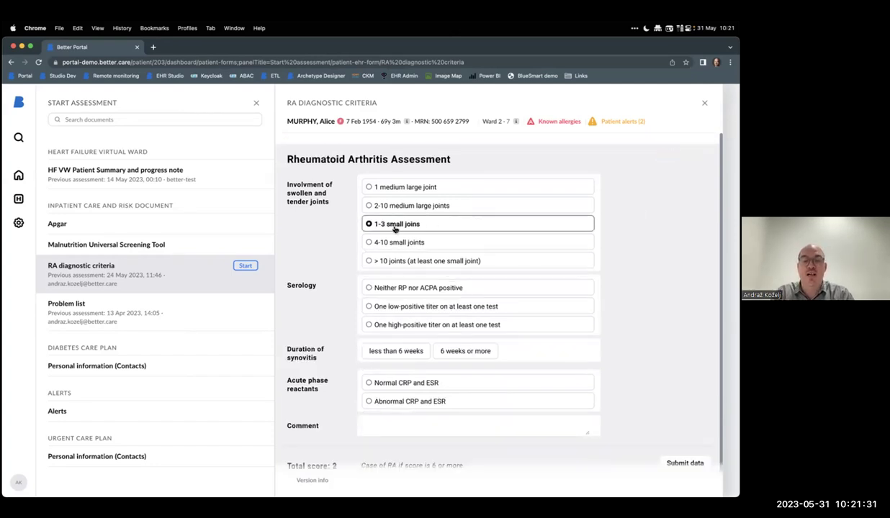
left_click(382, 298)
left_click(421, 349)
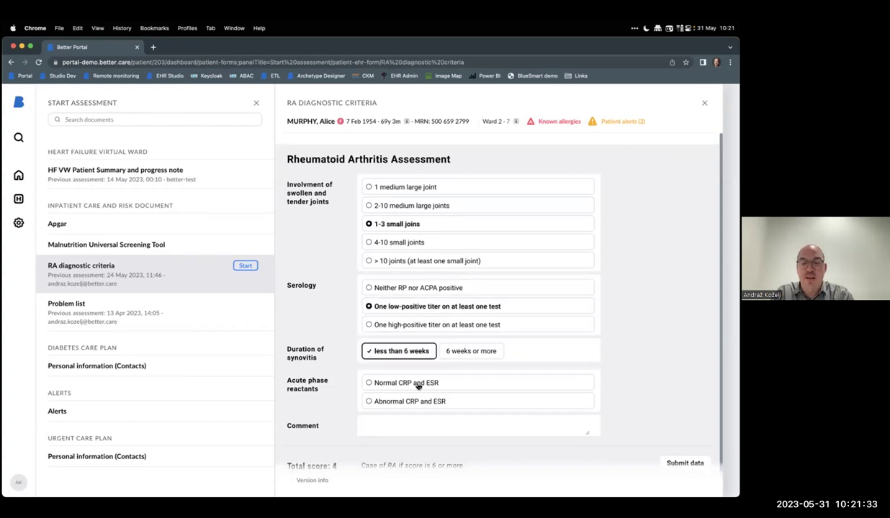
scroll(403, 206, "down", 1)
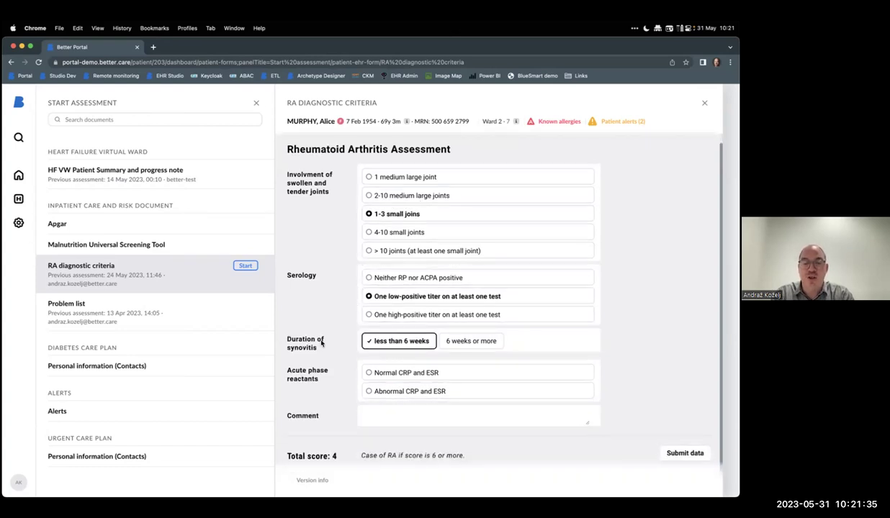
left_click(440, 375)
left_click(411, 391)
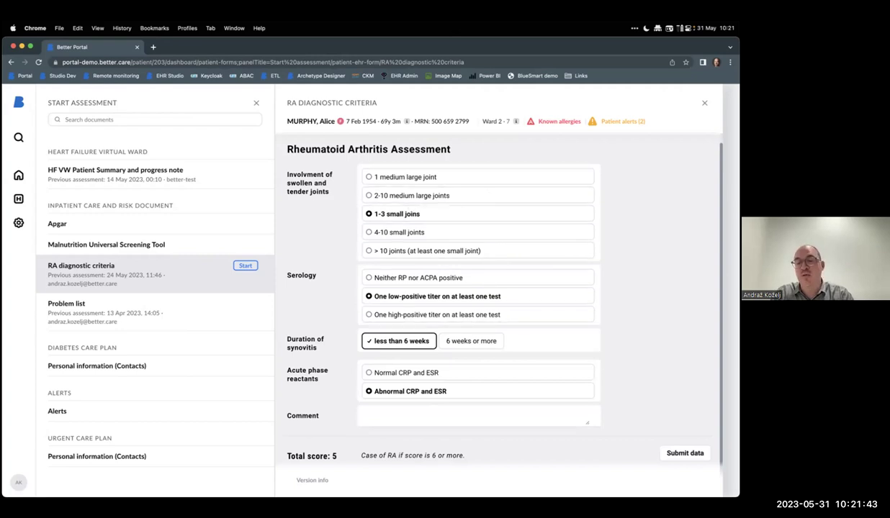
Step: Change the duration of synovitis to 6 weeks or more and open the DAS 28 score section
left_click(469, 342)
scroll(457, 333, "down", 1)
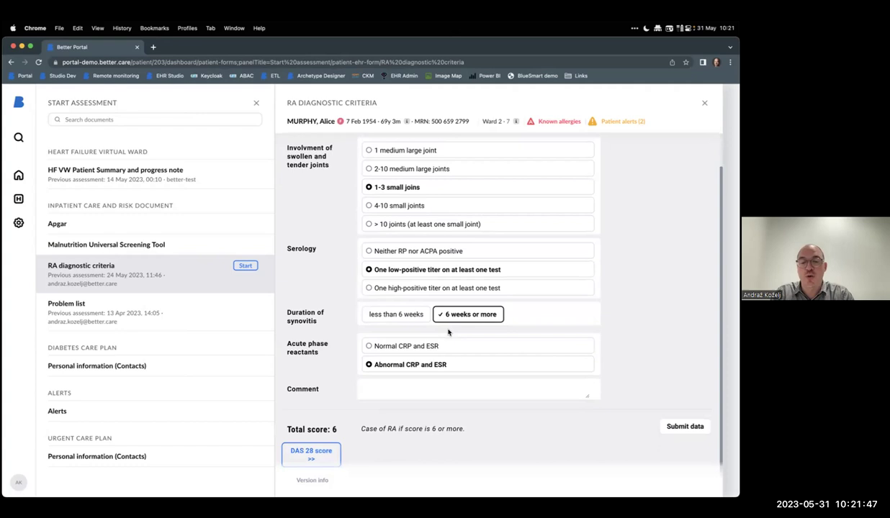
left_click(312, 452)
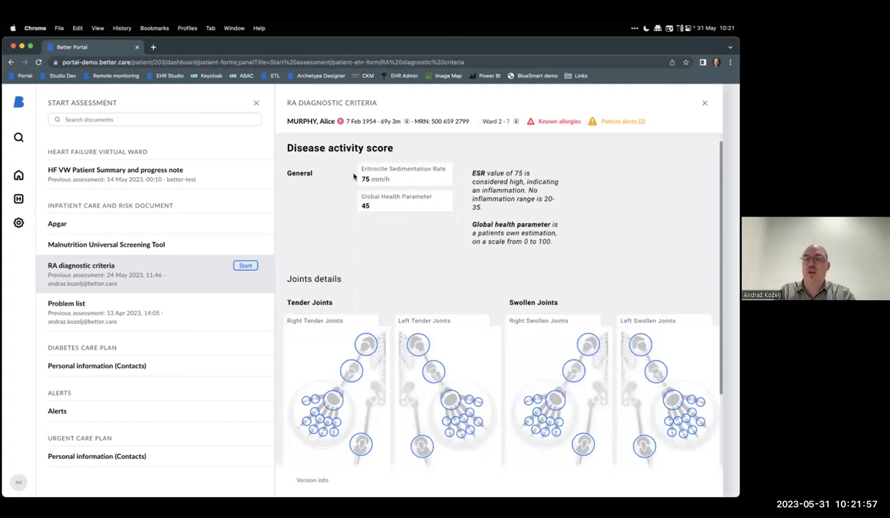
Step: Mark the right shoulder, left elbow, left knee and two left finger joints as tender
scroll(552, 216, "down", 1)
scroll(551, 216, "down", 5)
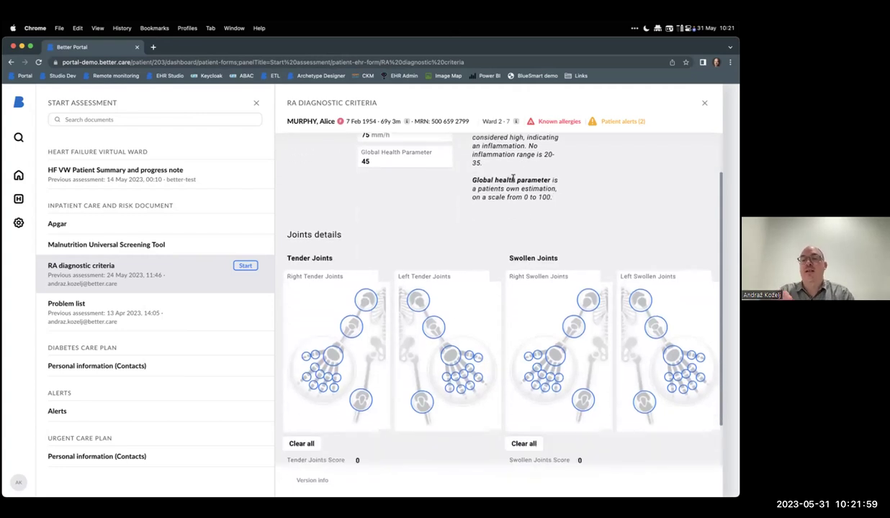
left_click(366, 205)
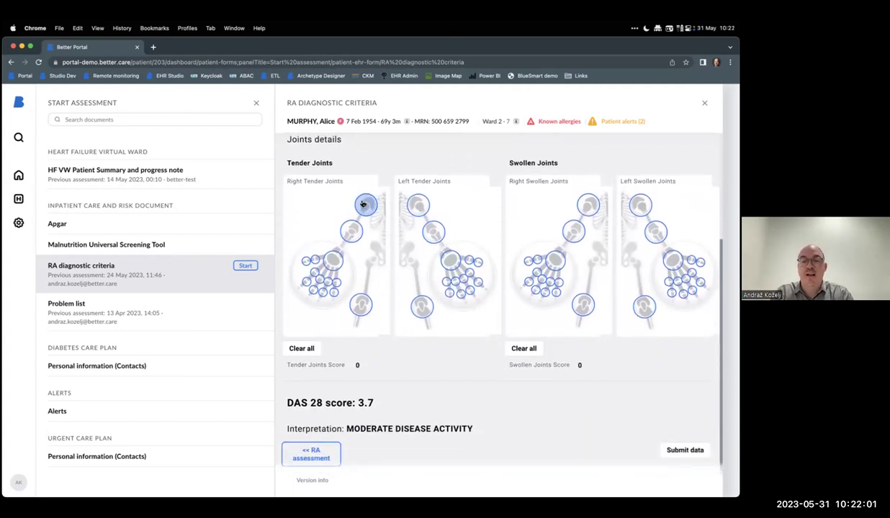
left_click(434, 232)
left_click(421, 308)
left_click(422, 307)
left_click(446, 281)
left_click(469, 289)
Step: Mark the right wrist and left elbow as swollen and submit the assessment
left_click(554, 260)
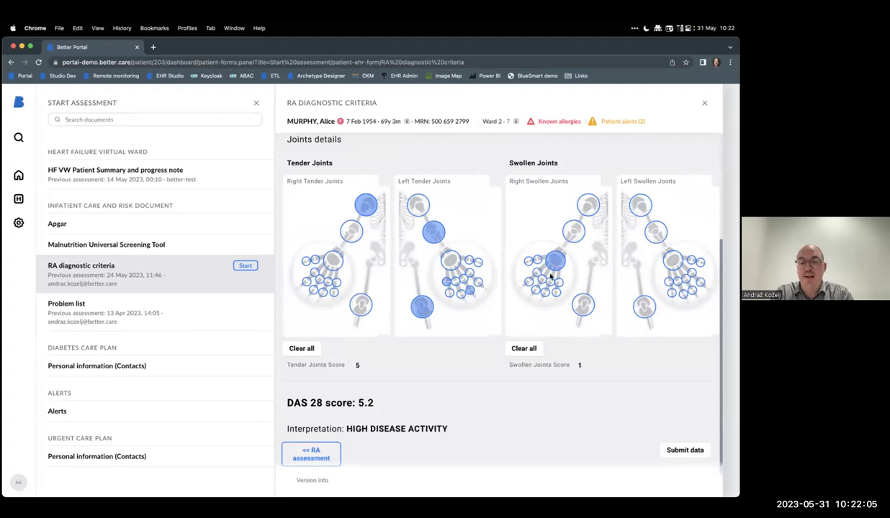
scroll(528, 351, "down", 1)
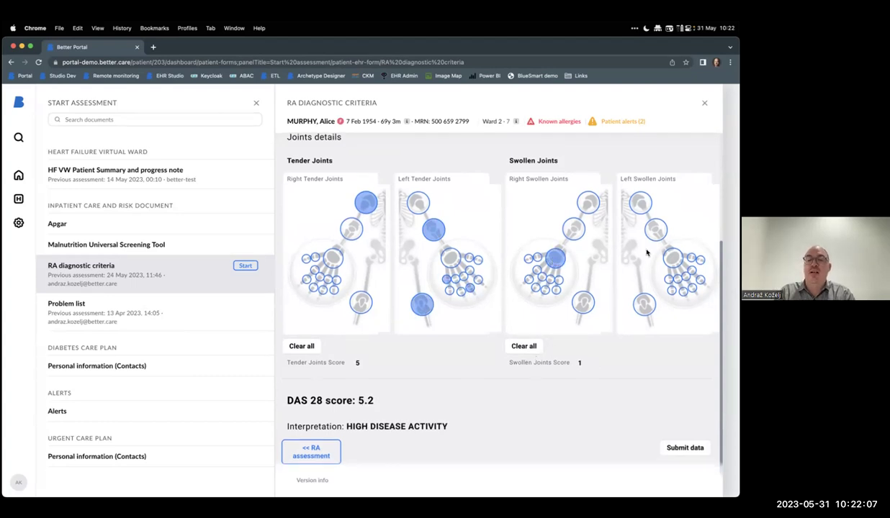
left_click(655, 230)
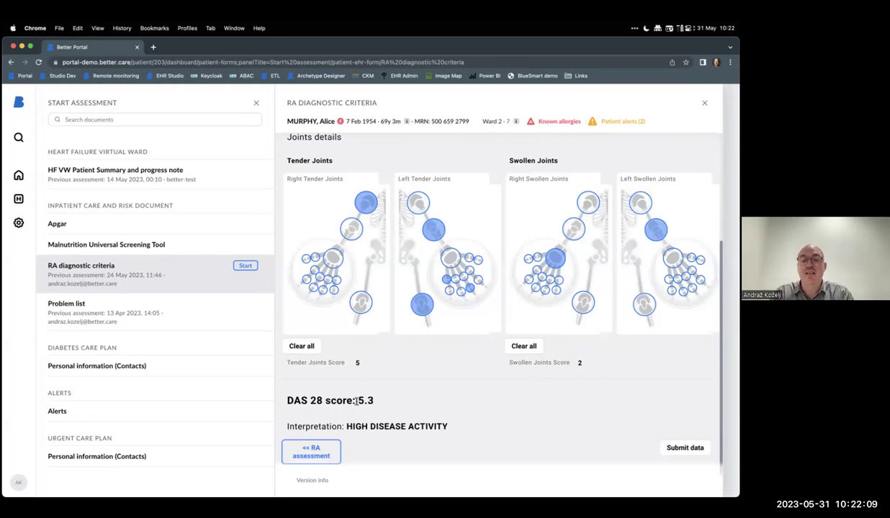
left_click_drag(355, 400, 457, 429)
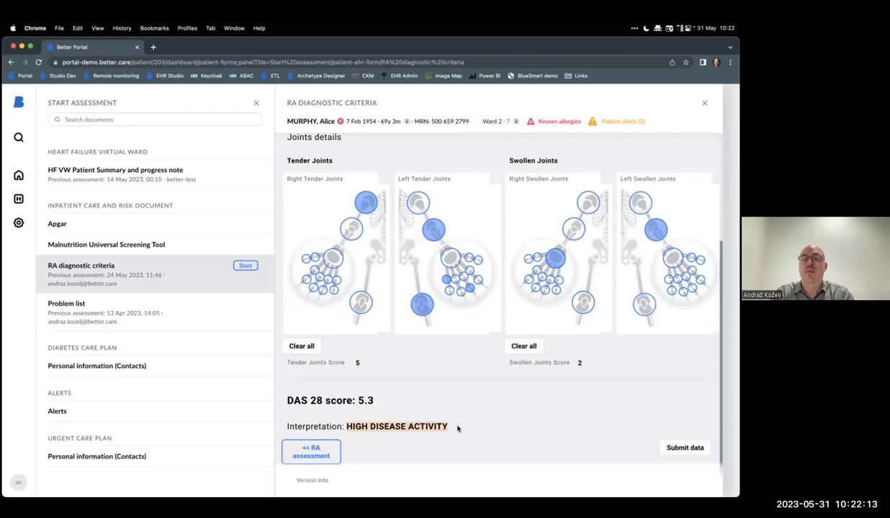
left_click(658, 445)
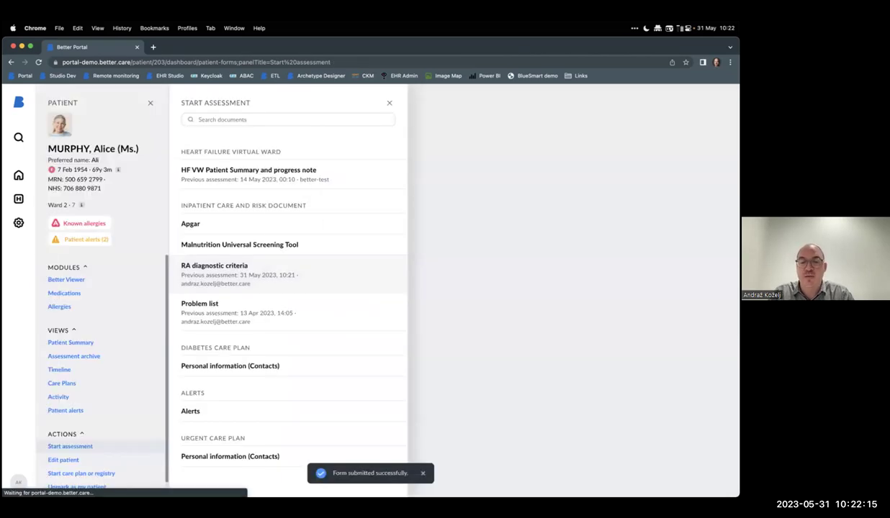
Step: View the RA diagnostic criteria document dated 31 May 2023, 10:21 in the assessment archive
left_click(74, 357)
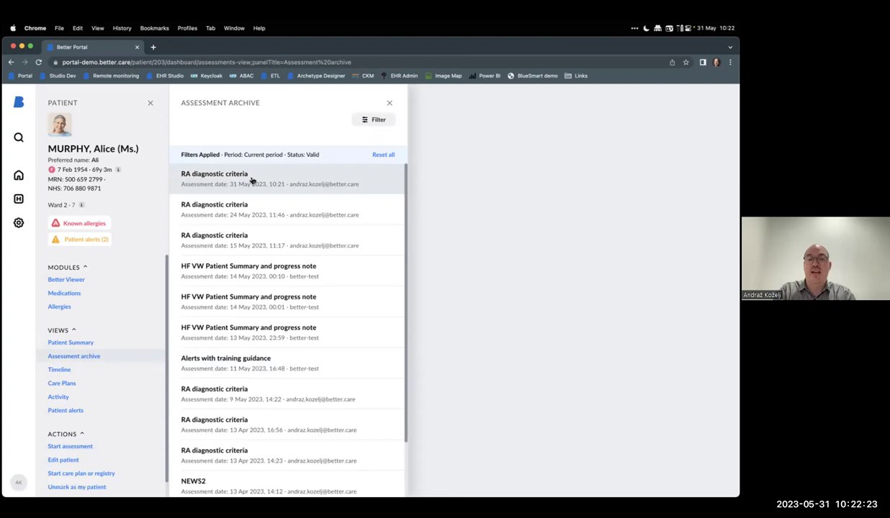
left_click(251, 181)
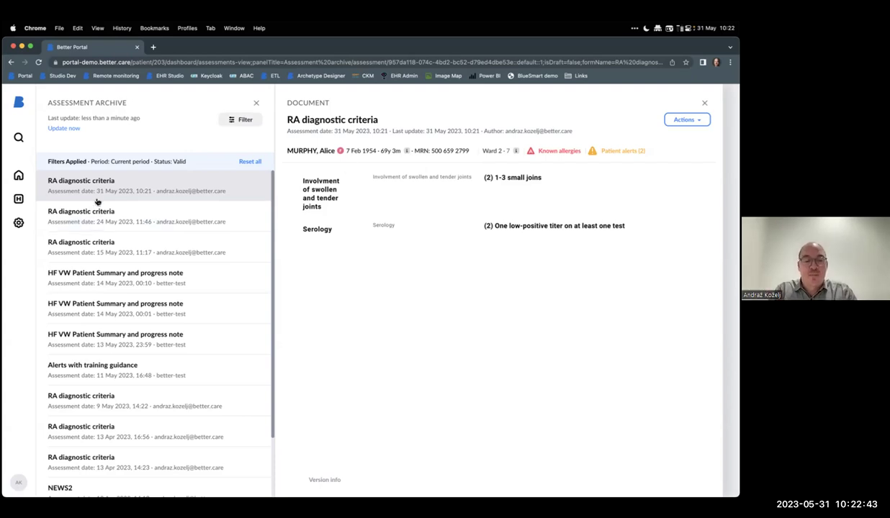
Step: Return to the home dashboard and reopen the patient's record from there
left_click(20, 197)
left_click(19, 175)
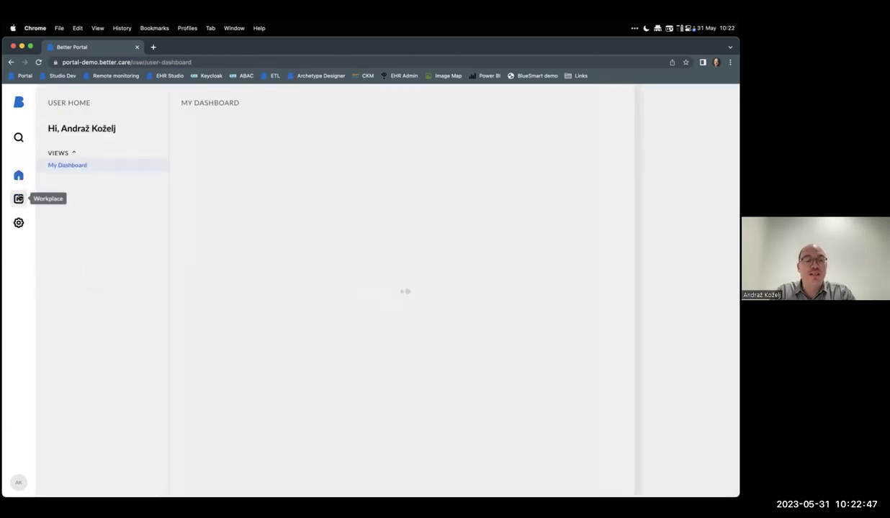
left_click(520, 157)
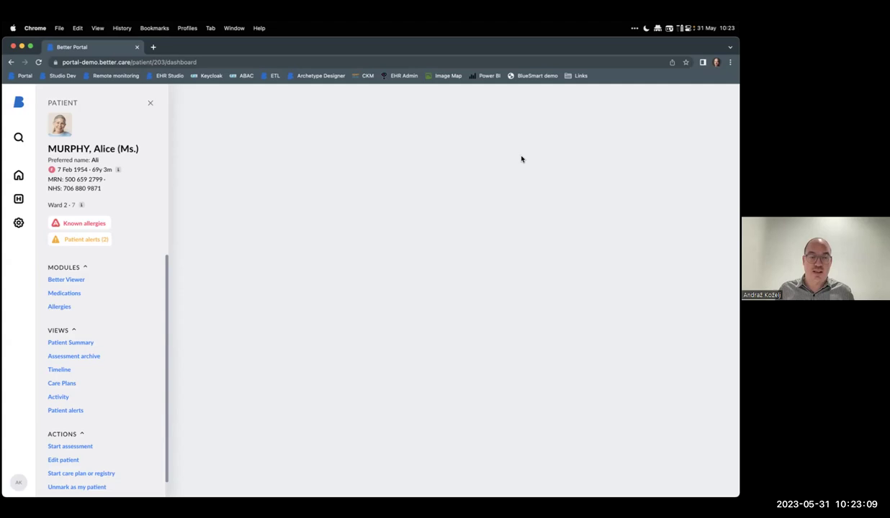
Step: Switch to EHR Studio in a new browser tab and create a new form in the Form Builder
left_click(151, 48)
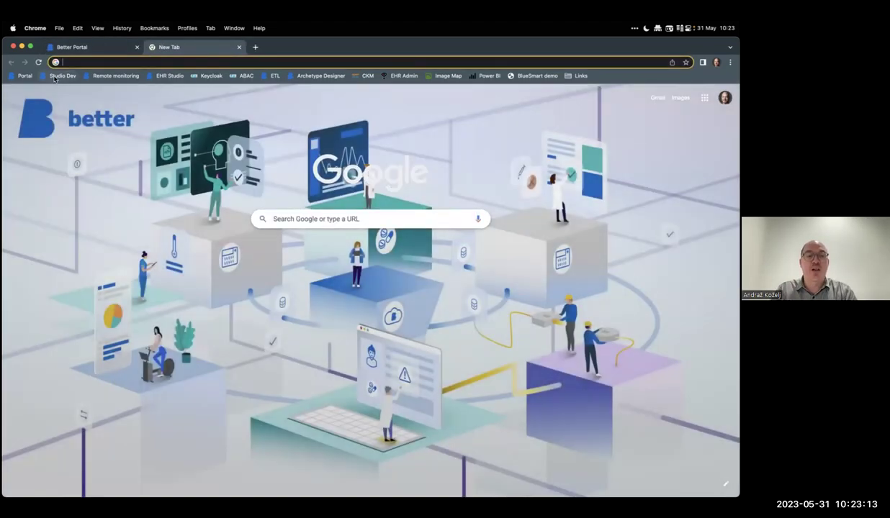
left_click(55, 77)
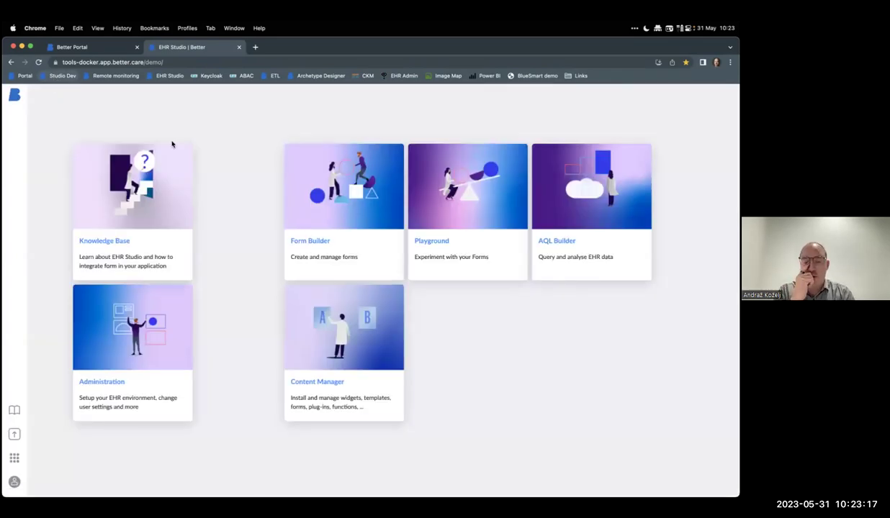
left_click(332, 199)
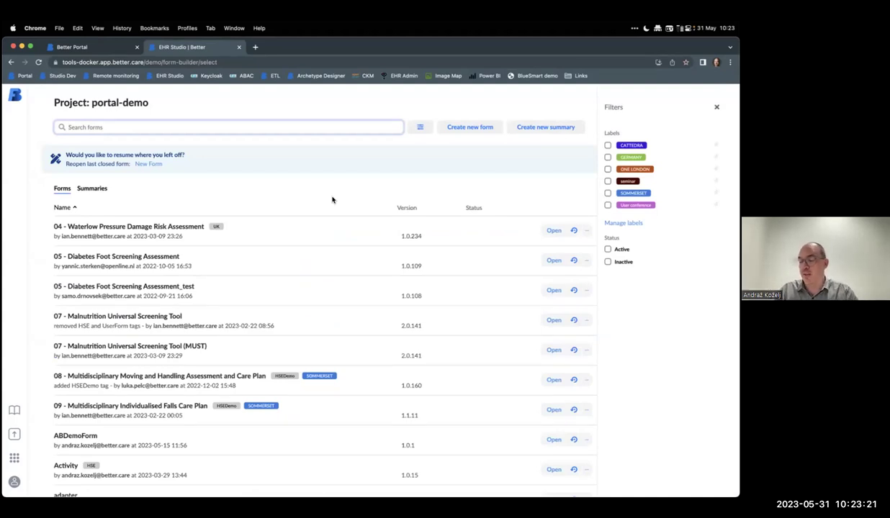
left_click(470, 127)
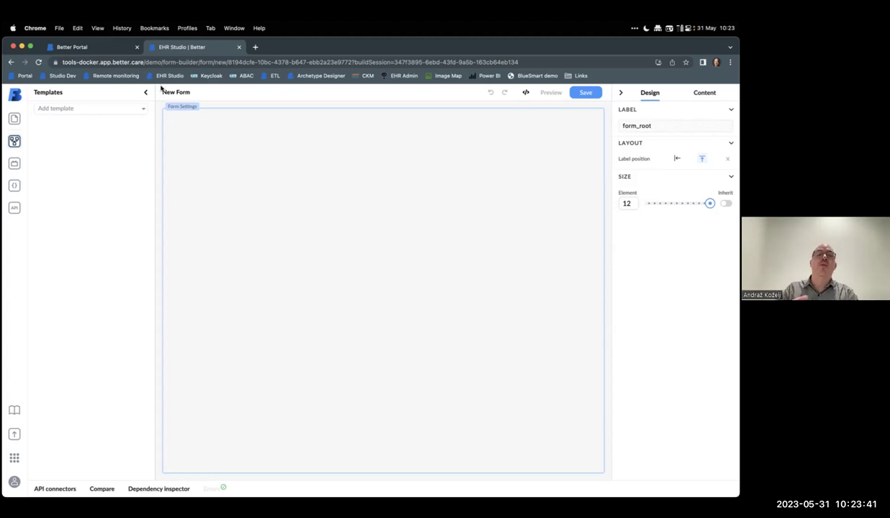
Step: Add the RFI Demo template to the new form
left_click(111, 110)
type("rfi")
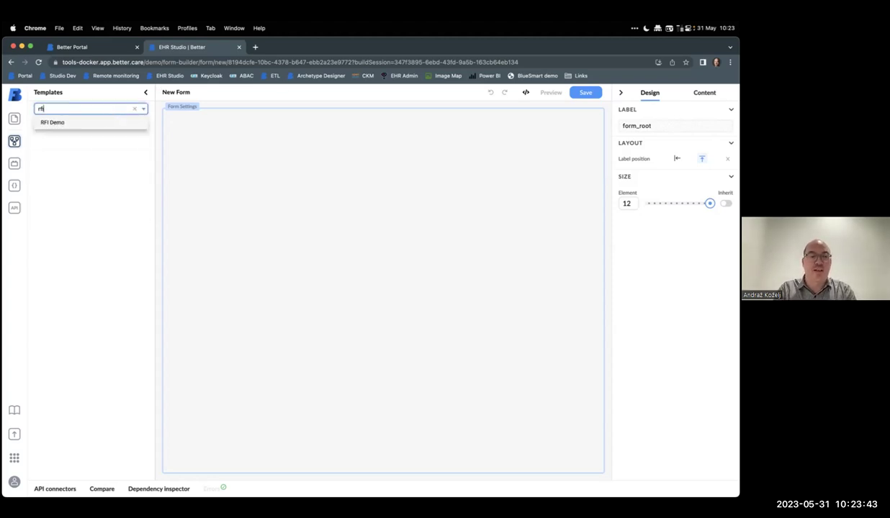
left_click(57, 127)
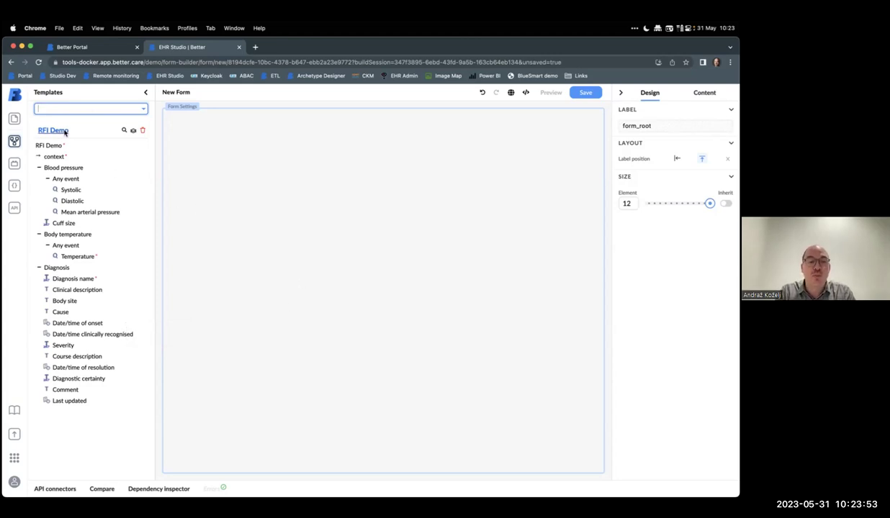
left_click(101, 110)
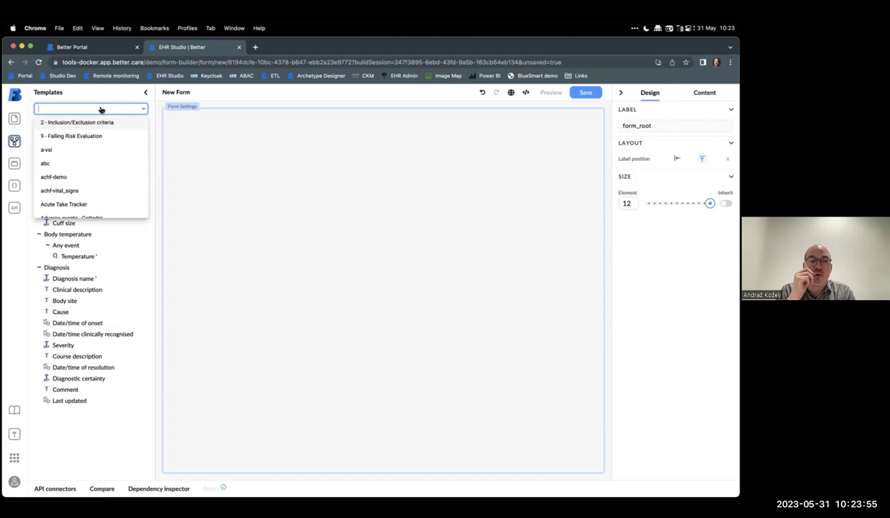
left_click(271, 232)
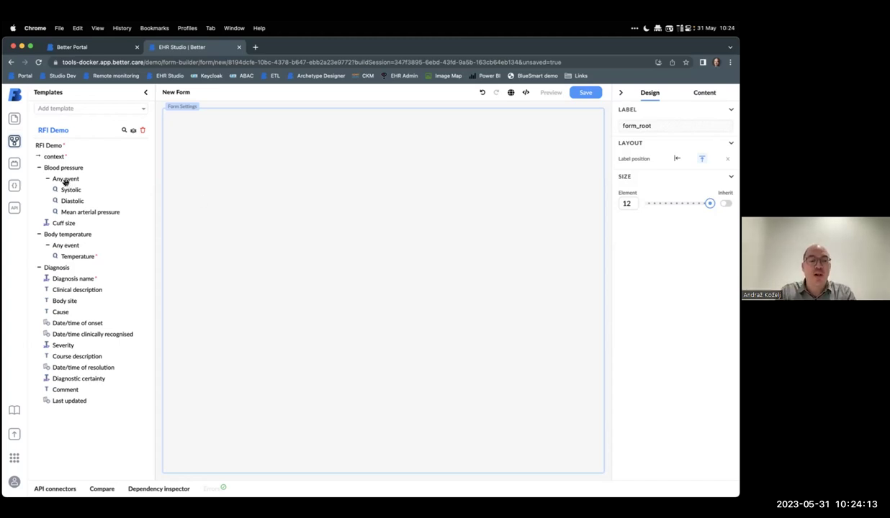
Step: Add the Blood pressure Any event group to the form and relabel it "Blood pressure measurement"
left_click_drag(67, 183, 216, 181)
left_click(183, 124)
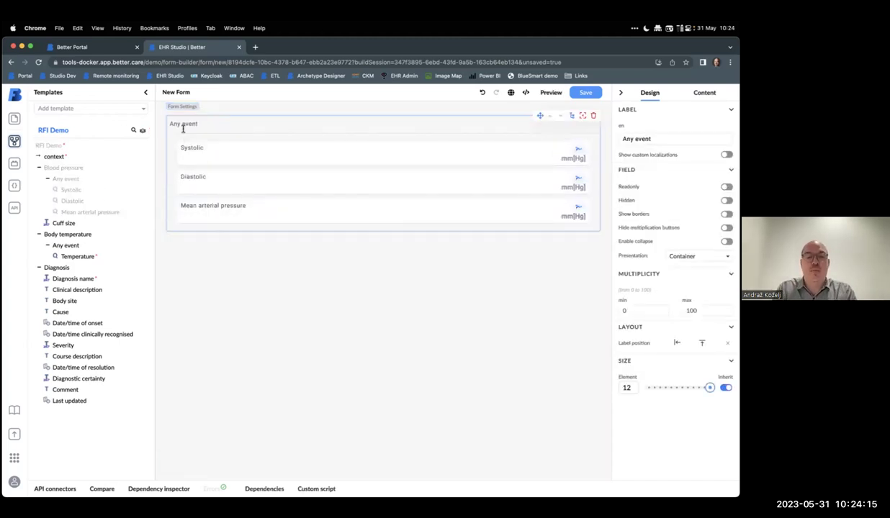
key("super+a")
type("Blood")
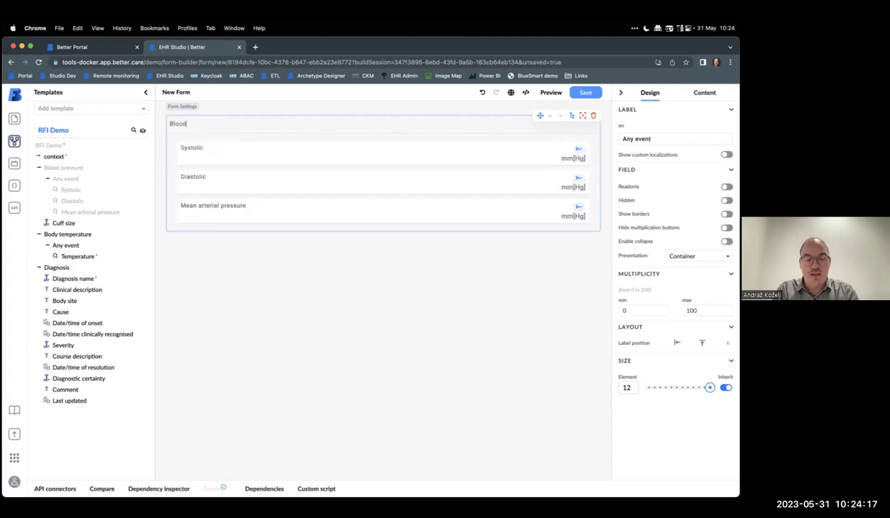
type(" pressure measurement")
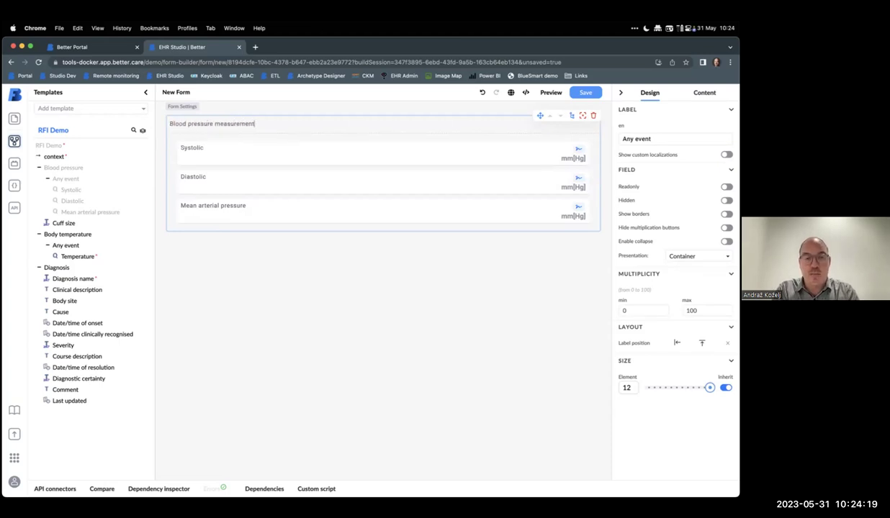
left_click(276, 336)
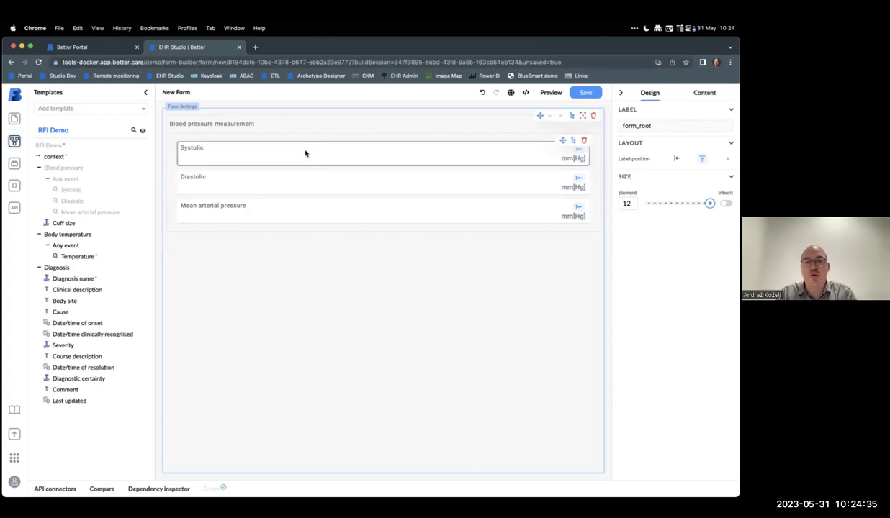
Step: Open a preview of the new form and select an existing EHR ID for it
left_click(551, 93)
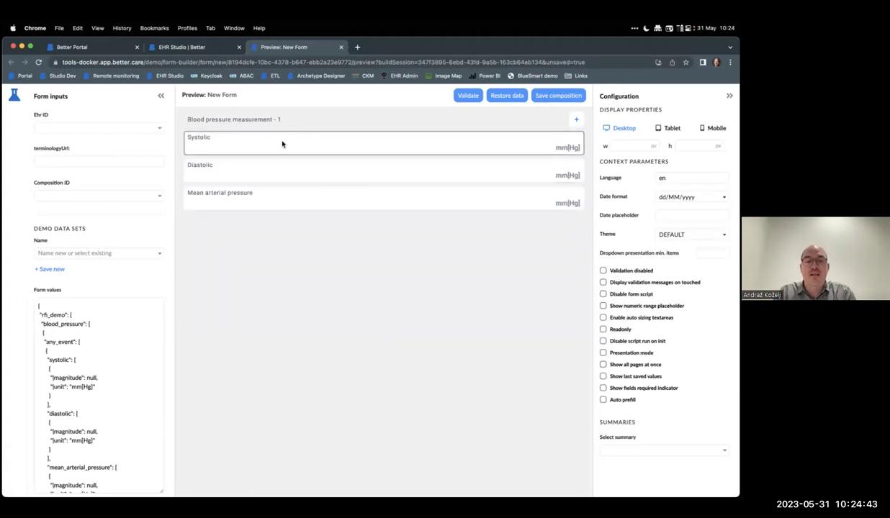
left_click(85, 130)
left_click(81, 156)
Step: Enter 123 for Systolic and 77 for Diastolic in the form preview and save the composition
left_click(245, 148)
type("123")
key("Tab")
type("77")
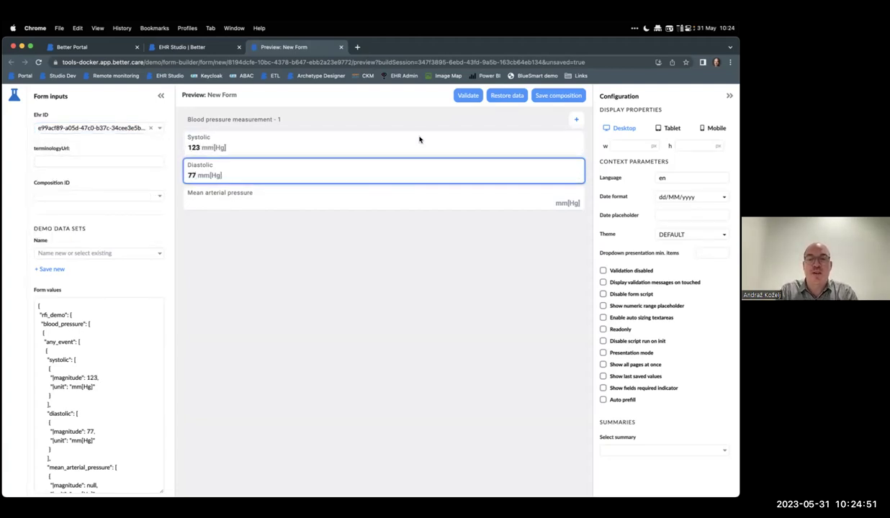
left_click(544, 96)
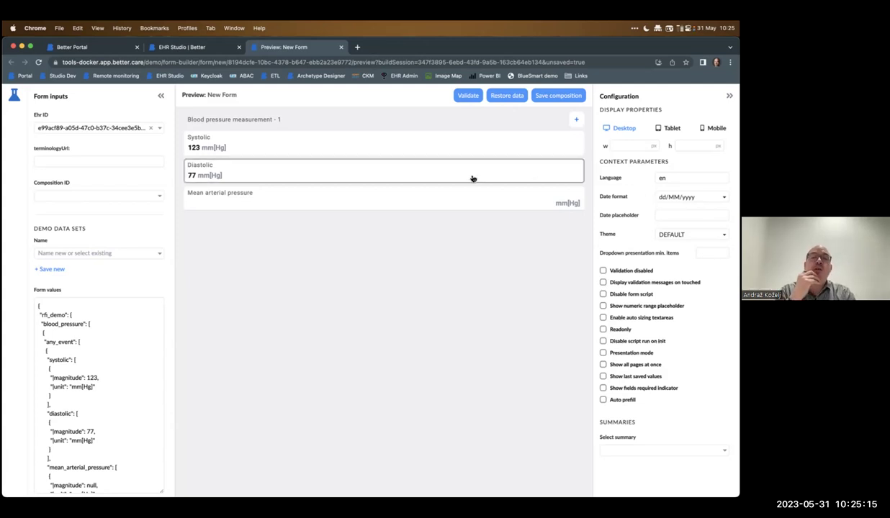
Step: Check the form preview in the Mobile layout and return it to Desktop
left_click(711, 128)
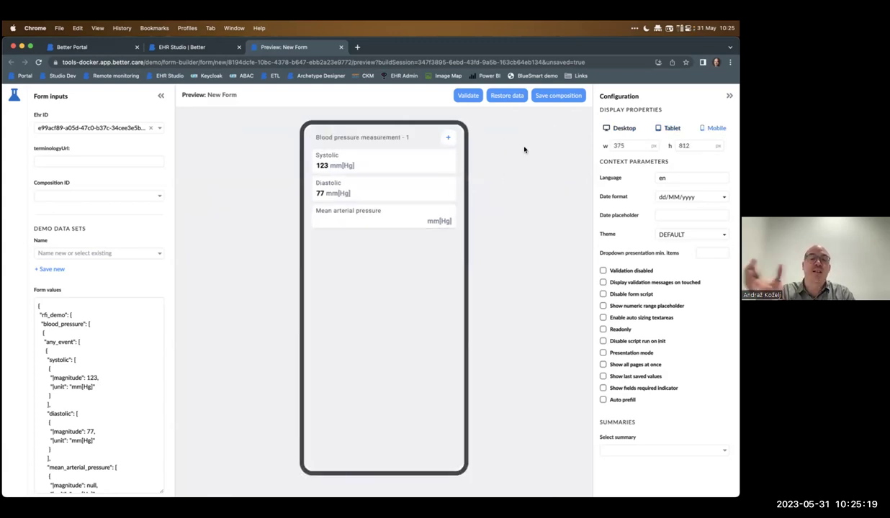
left_click(611, 132)
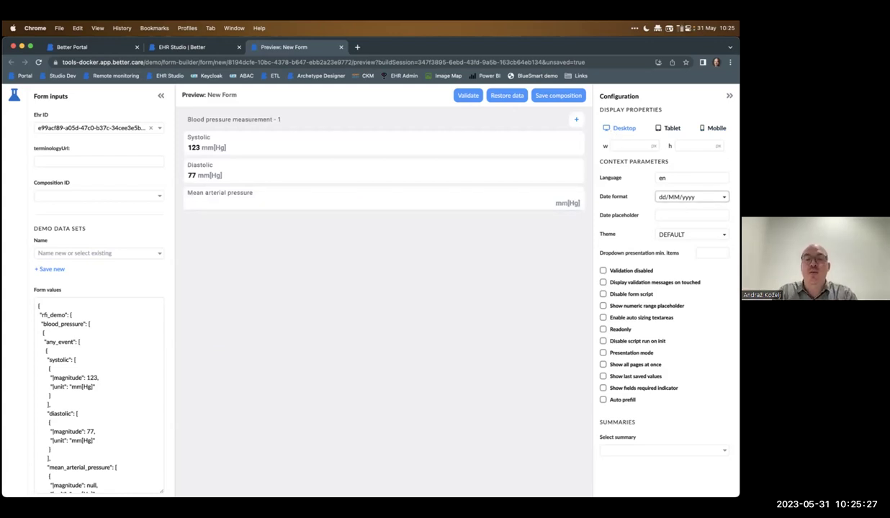
Step: Check the form labels with the preview language set to fi and sv, and restore the language to en
left_click(684, 177)
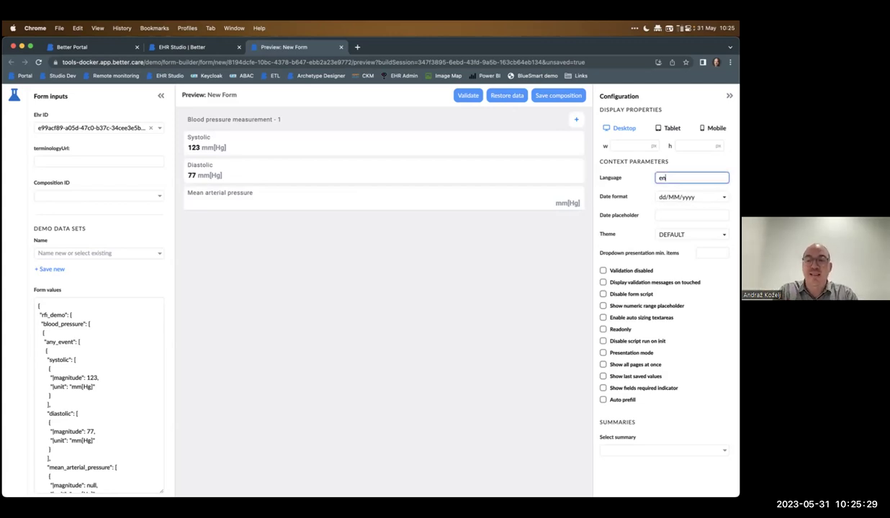
key("BackSpace")
key("BackSpace")
type("fi")
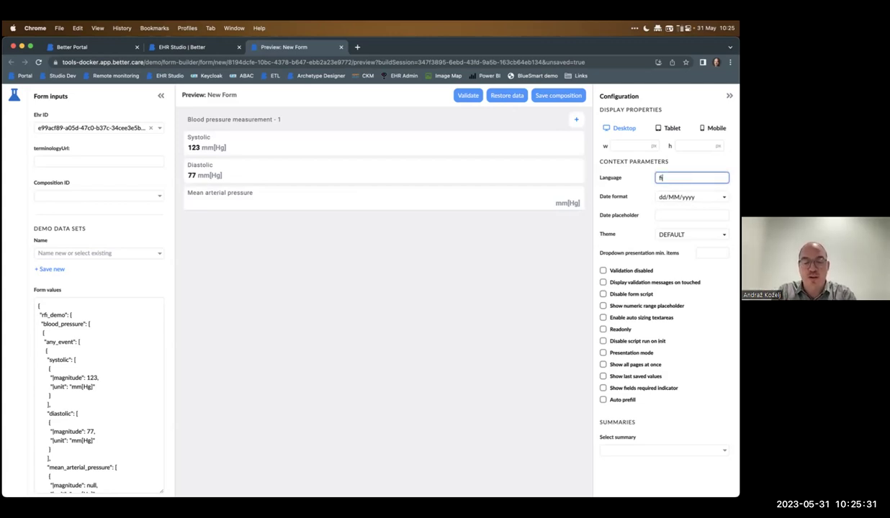
key("BackSpace")
key("BackSpace")
type("sv")
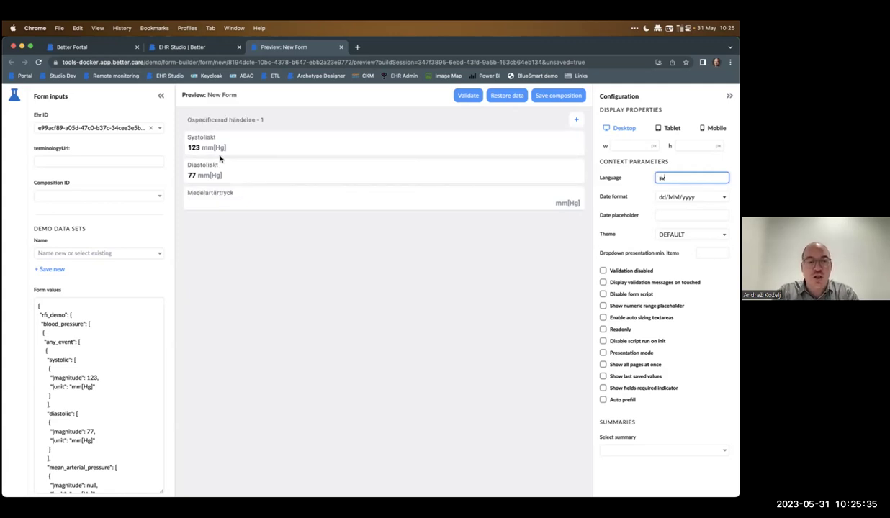
key("BackSpace")
key("BackSpace")
type("en")
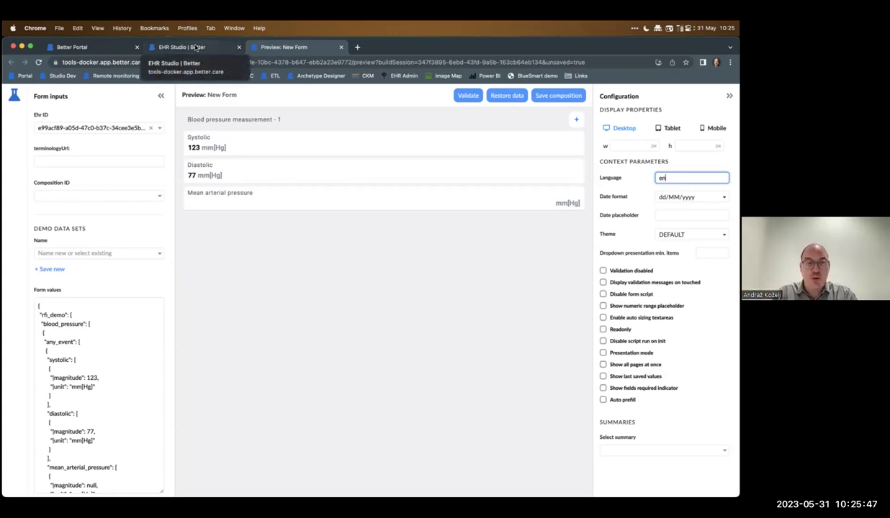
Step: Return to the form in EHR Studio and open the dependencies of the Mean arterial pressure field
left_click(195, 47)
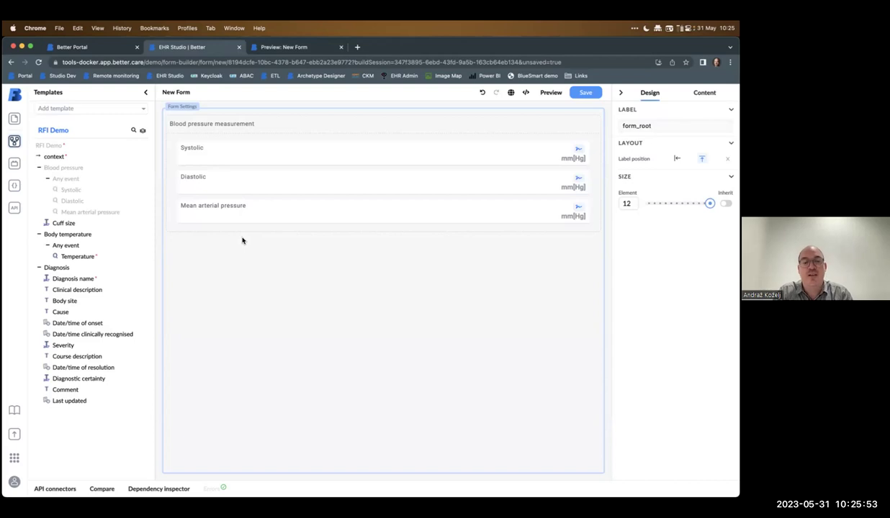
left_click(212, 223)
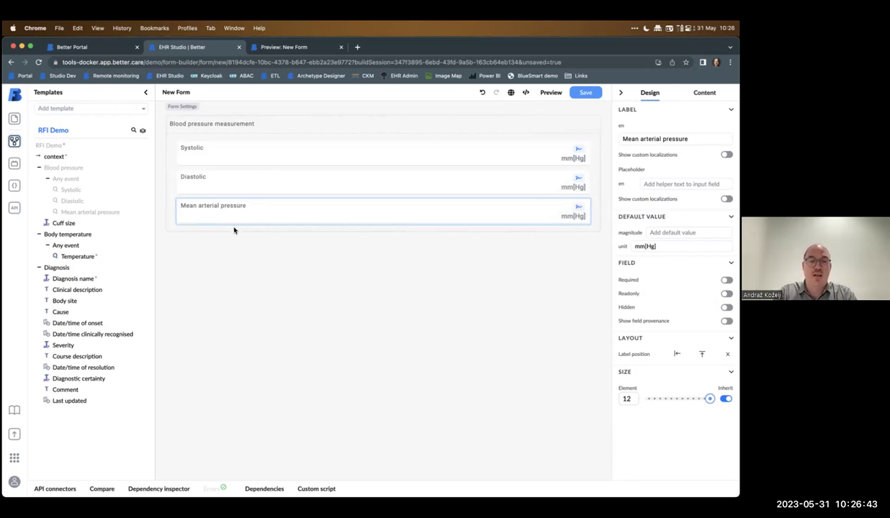
left_click_drag(199, 157, 203, 187)
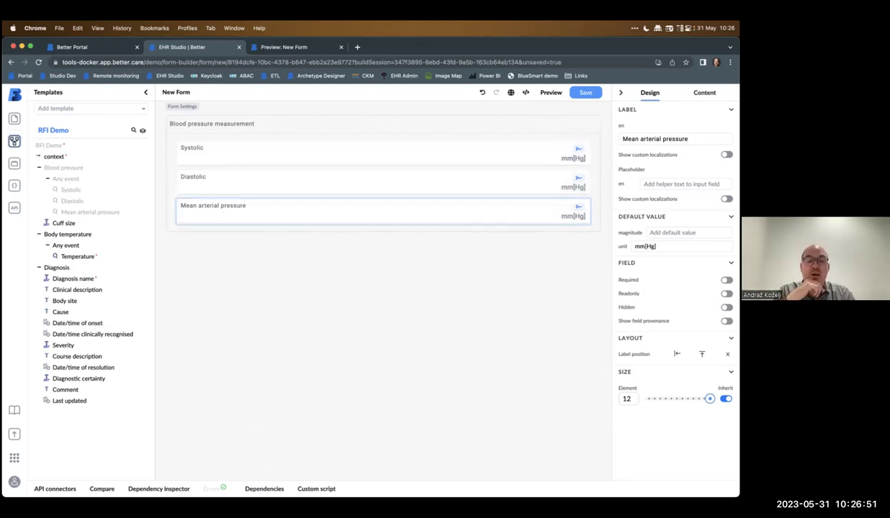
left_click(264, 489)
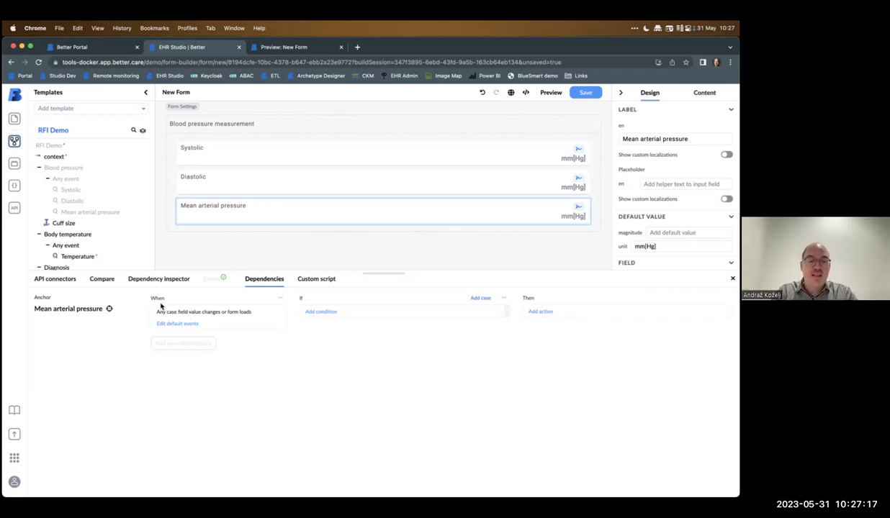
left_click(236, 210)
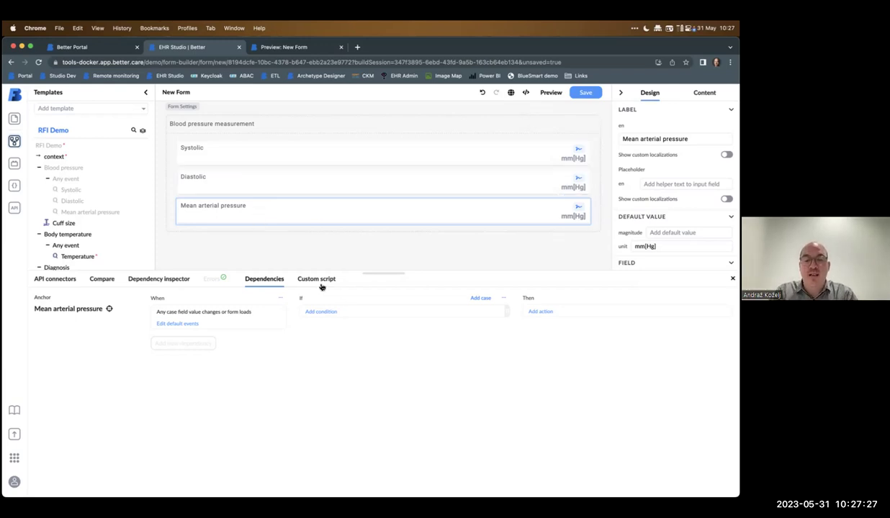
Step: Add the dependency condition that Systolic magnitude is not empty and Diastolic magnitude is not empty
left_click(321, 312)
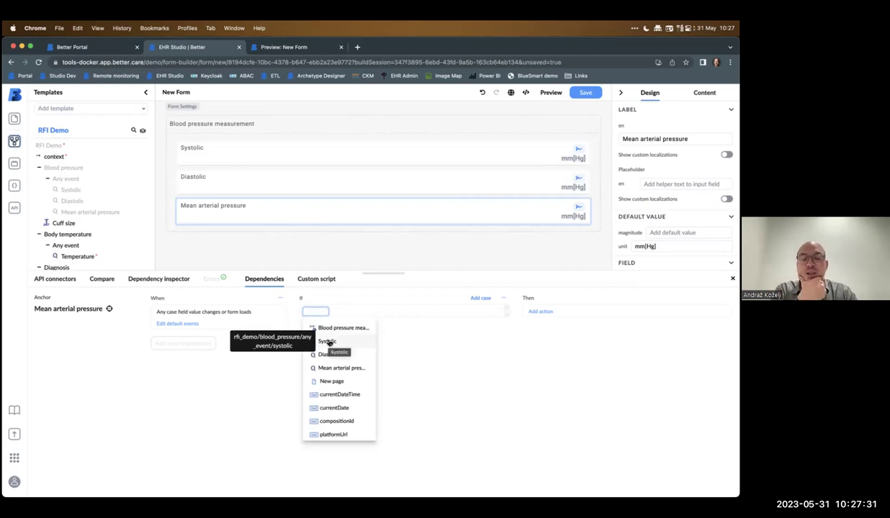
left_click(328, 342)
left_click(339, 326)
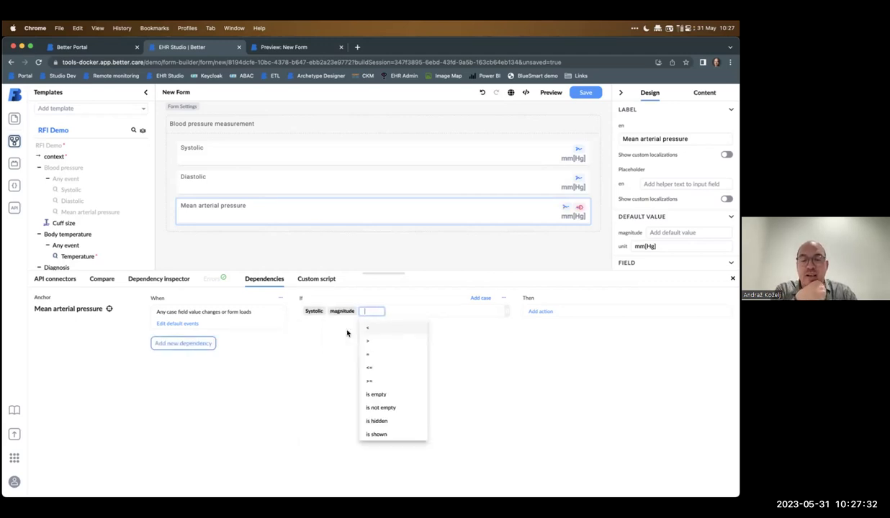
left_click(381, 407)
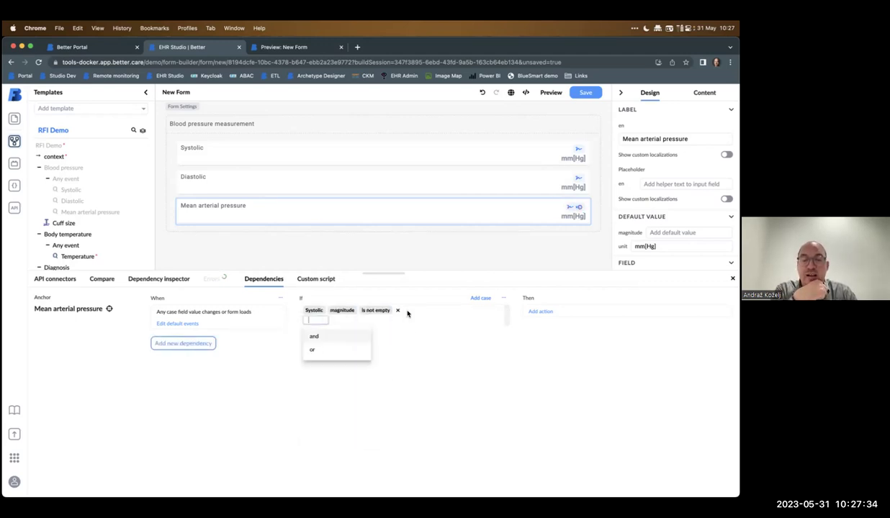
left_click(312, 336)
left_click(351, 364)
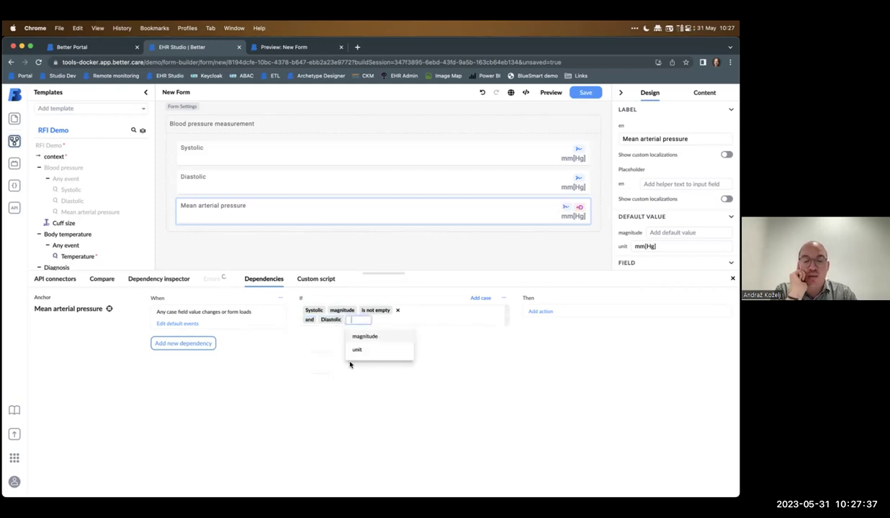
left_click(359, 336)
left_click(400, 416)
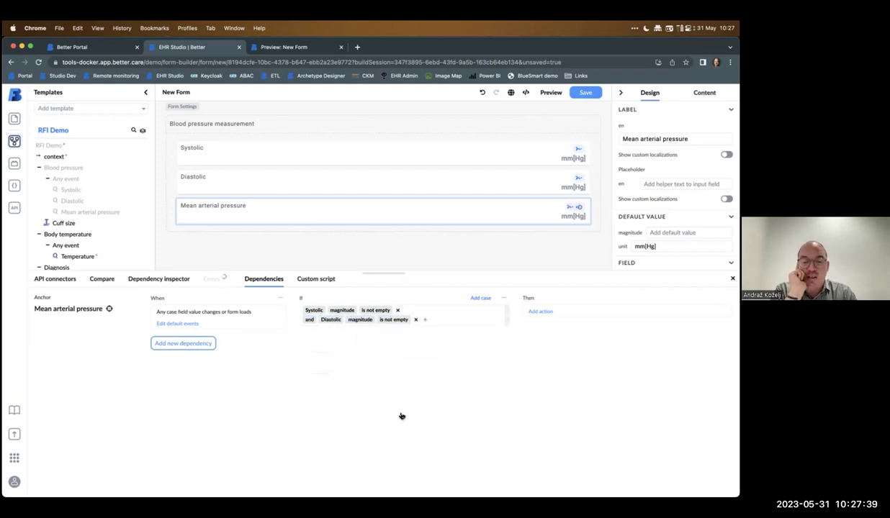
Step: Add an Else case to the dependency that clears Mean arterial pressure
left_click(480, 297)
left_click(540, 350)
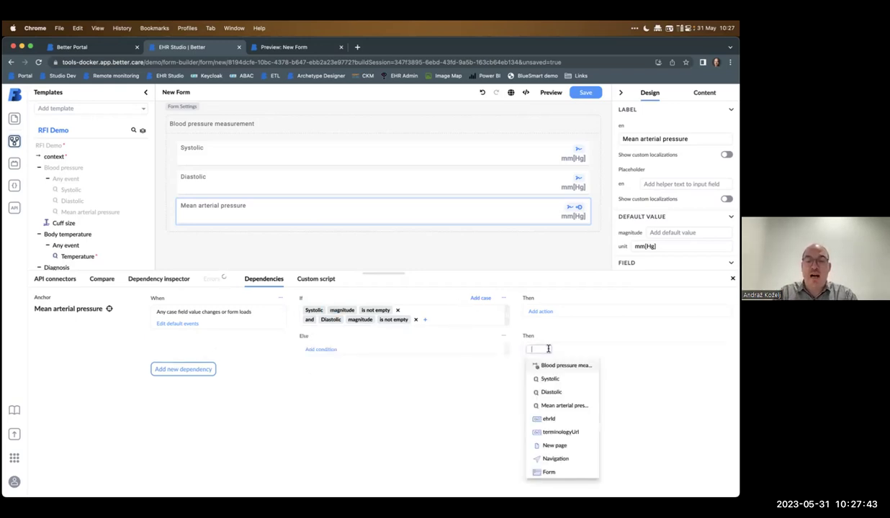
left_click(546, 401)
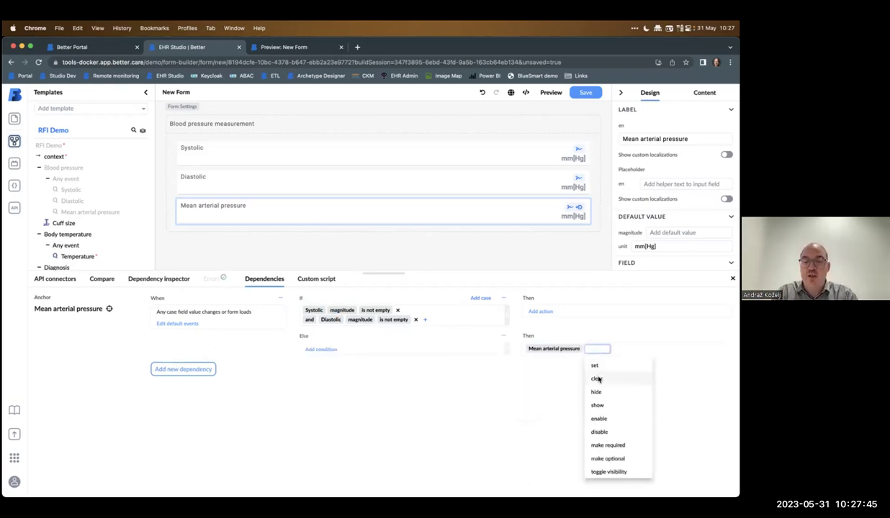
left_click(596, 378)
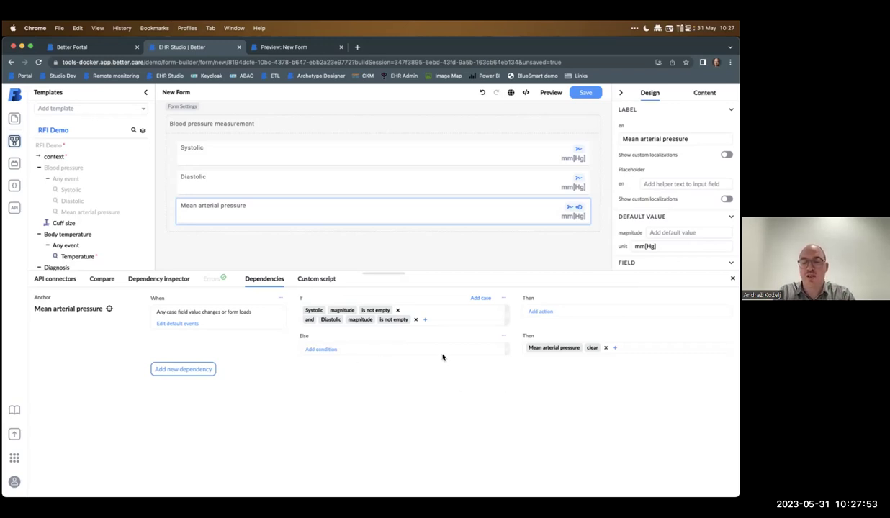
Step: Add an action to the If case that sets the Mean arterial pressure magnitude
left_click(541, 312)
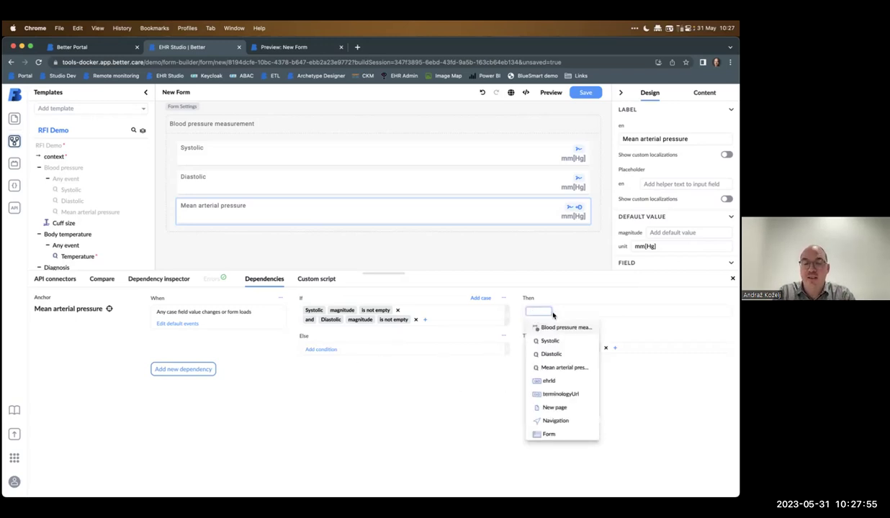
left_click(563, 367)
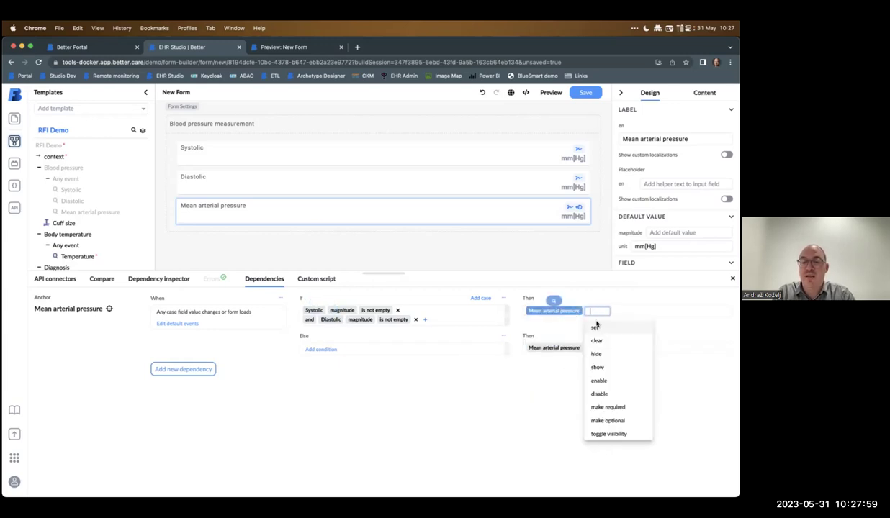
left_click(597, 327)
left_click(614, 325)
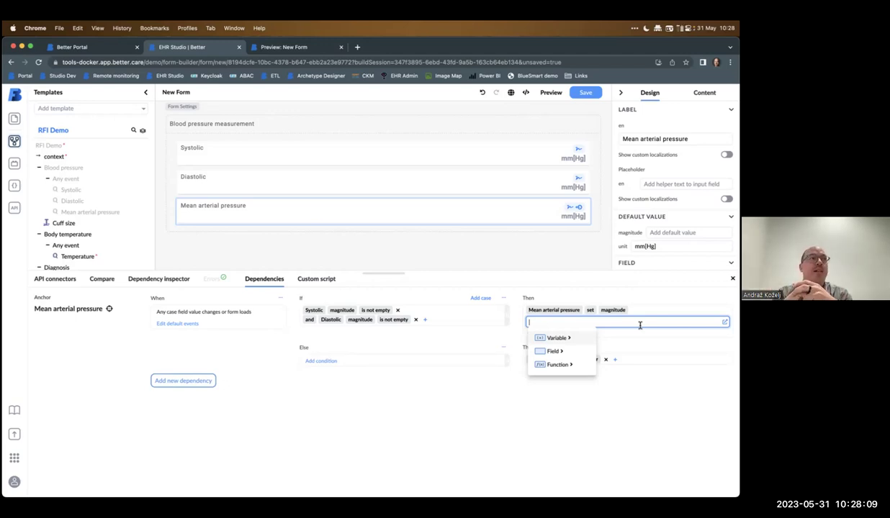
Step: Look through the variables, fields and functions available for the magnitude expression
left_click(559, 338)
scroll(562, 368, "down", 3)
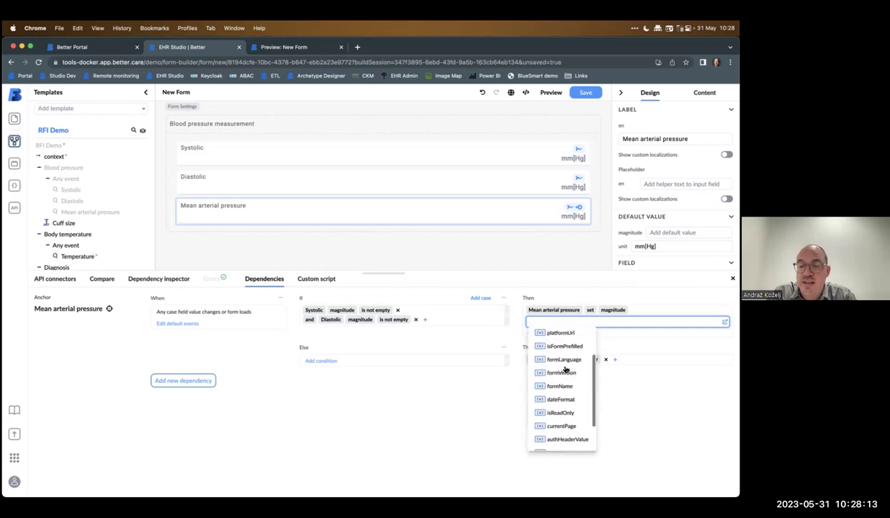
scroll(565, 369, "down", 3)
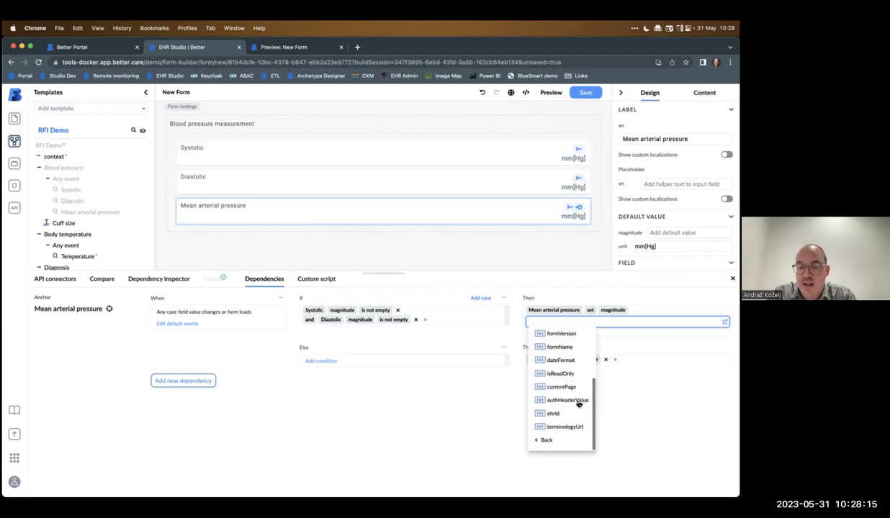
left_click(576, 439)
left_click(550, 350)
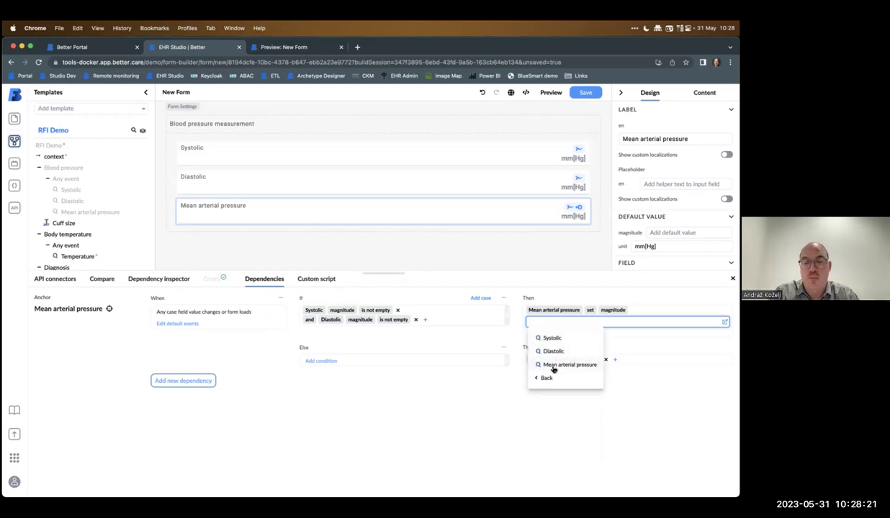
left_click(547, 378)
left_click(552, 365)
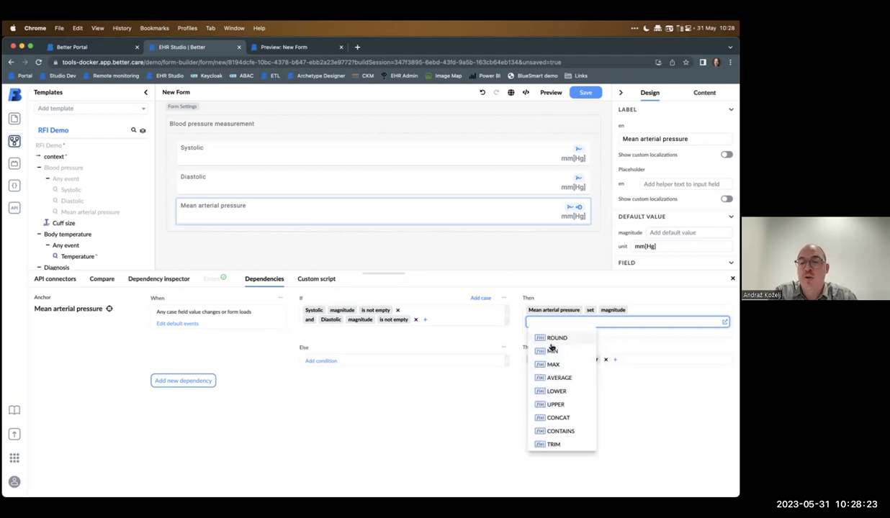
scroll(562, 377, "down", 5)
scroll(560, 377, "up", 5)
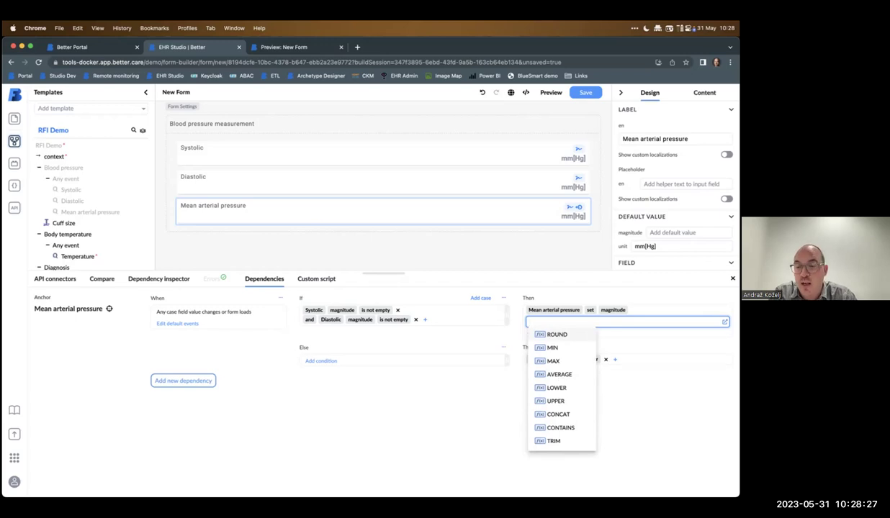
Step: Open the expression assistant for the Mean arterial pressure magnitude and insert the ROUND number function
left_click(724, 322)
left_click_drag(359, 198, 402, 123)
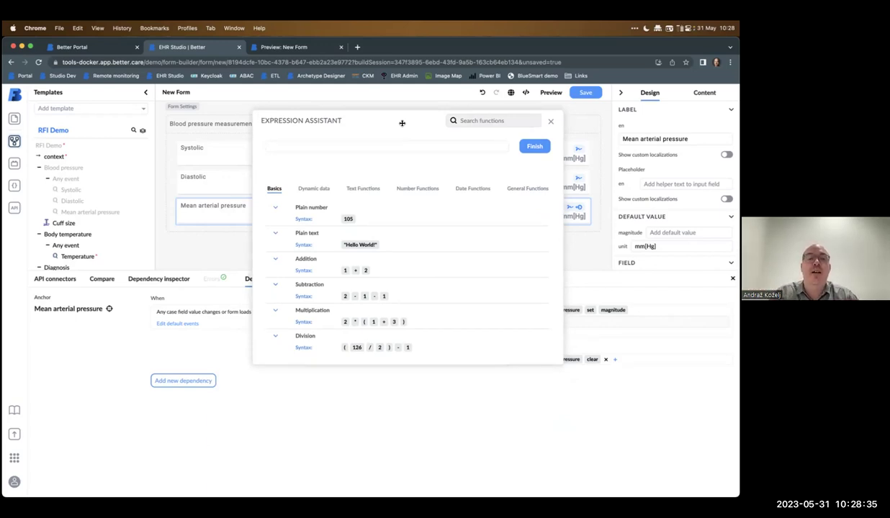
left_click(356, 147)
left_click(356, 147)
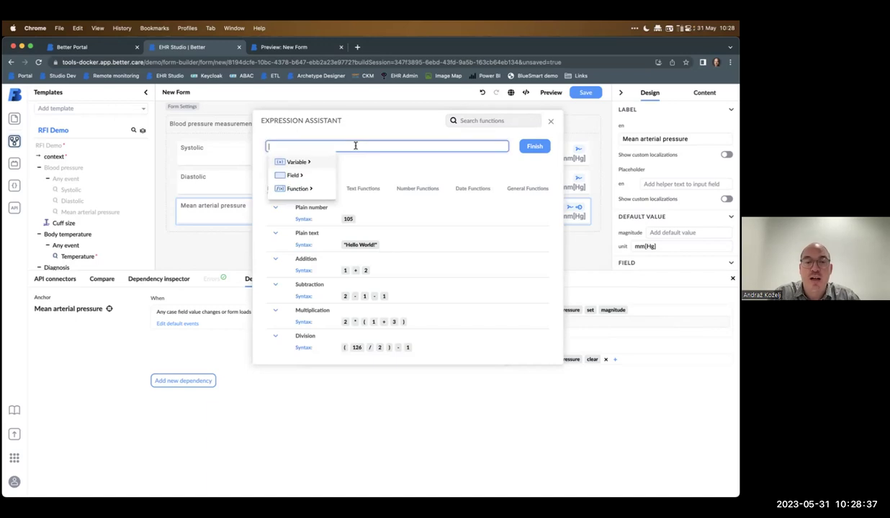
left_click(418, 190)
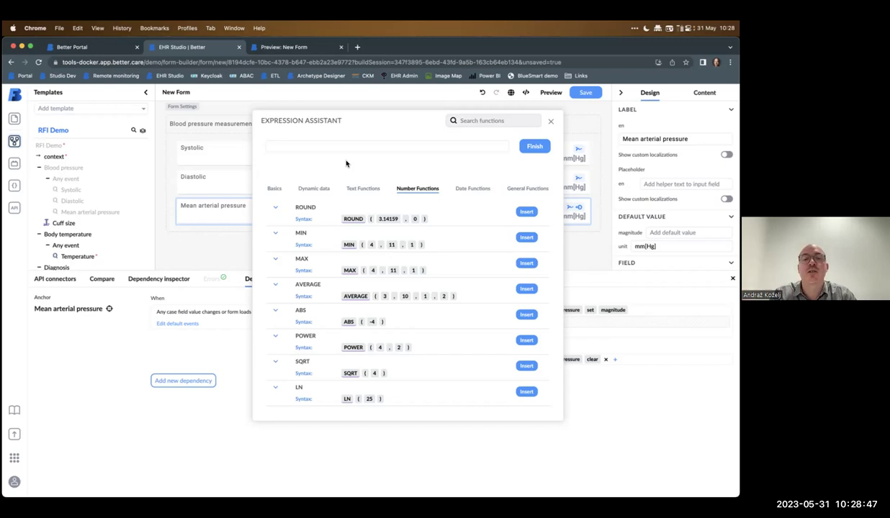
left_click(525, 212)
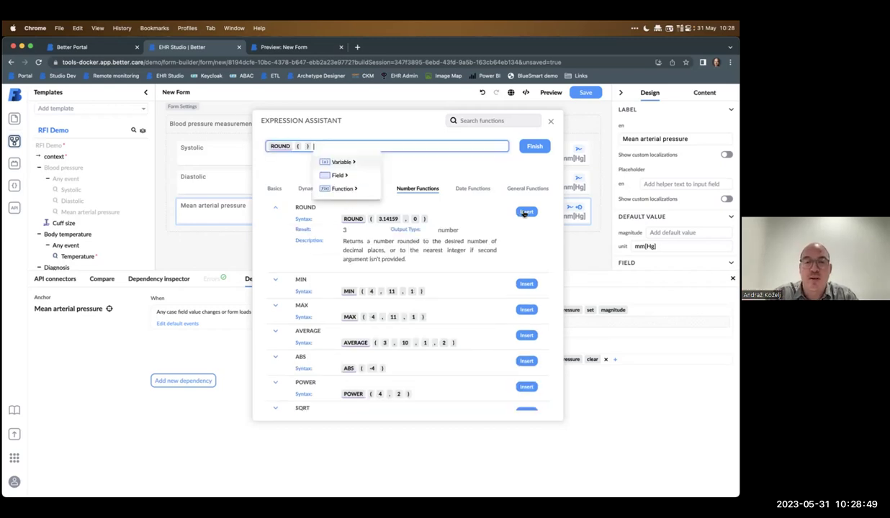
key("Left")
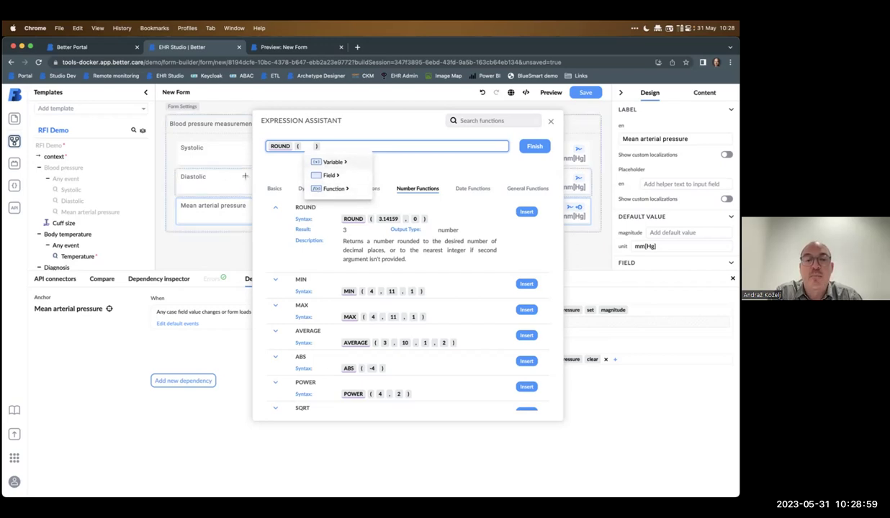
Step: Begin the ROUND argument with Diastolic magnitude + 1/3 * and an opening parenthesis
left_click(219, 178)
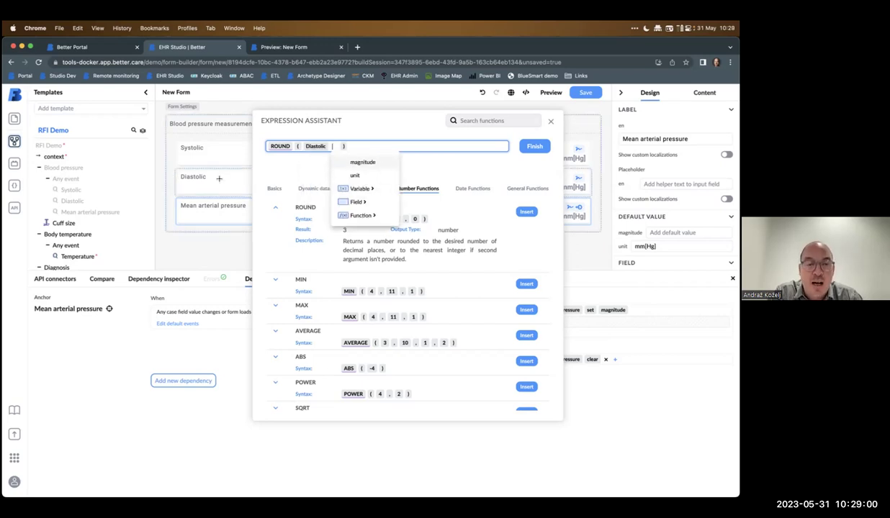
left_click(357, 164)
type("+ ")
type("1/3")
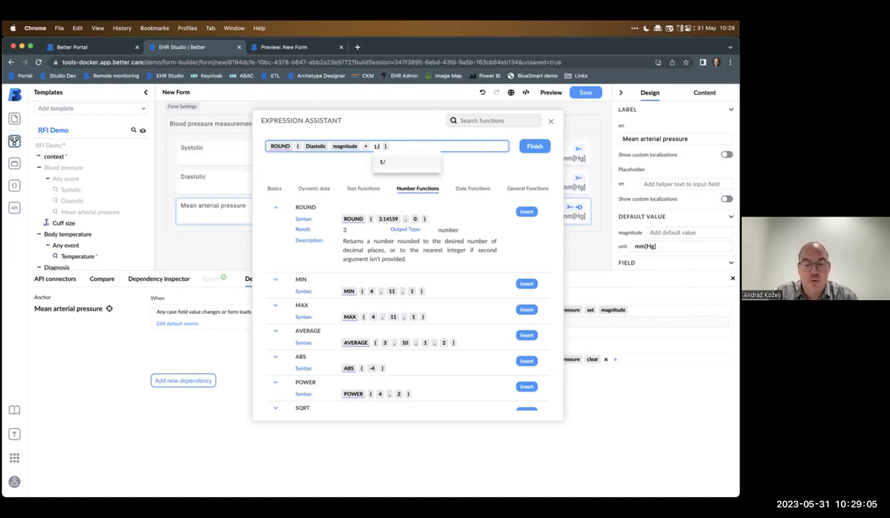
type("*(")
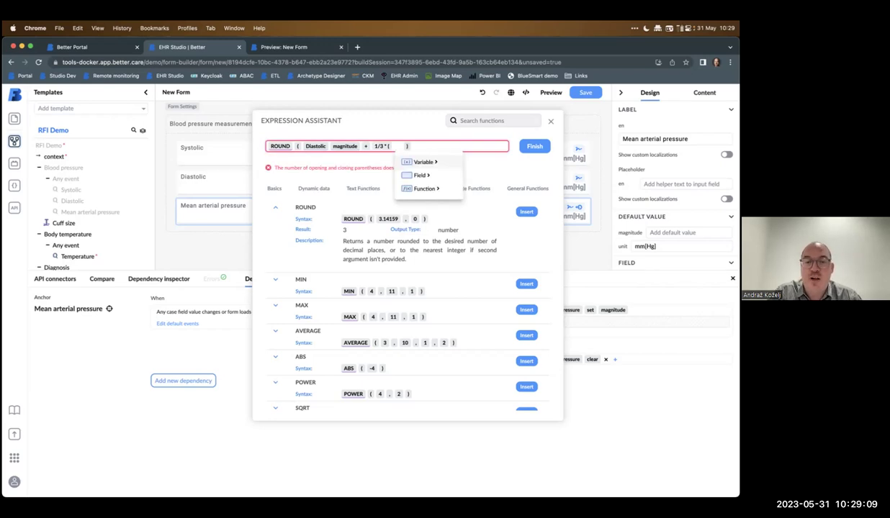
Step: Complete the ROUND expression with Systolic magnitude - Diastolic magnitude in the parentheses and 2 decimal places, and finish it
left_click(206, 154)
left_click(442, 163)
type("-")
left_click(190, 180)
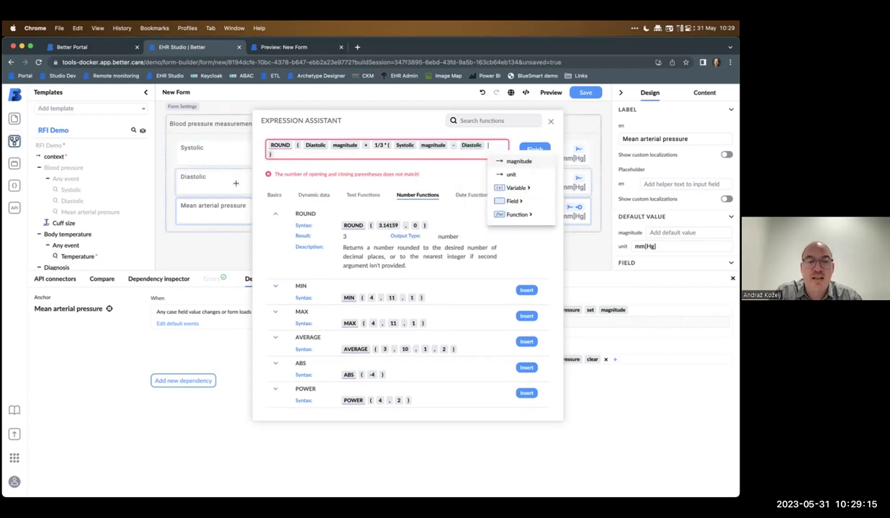
left_click(517, 161)
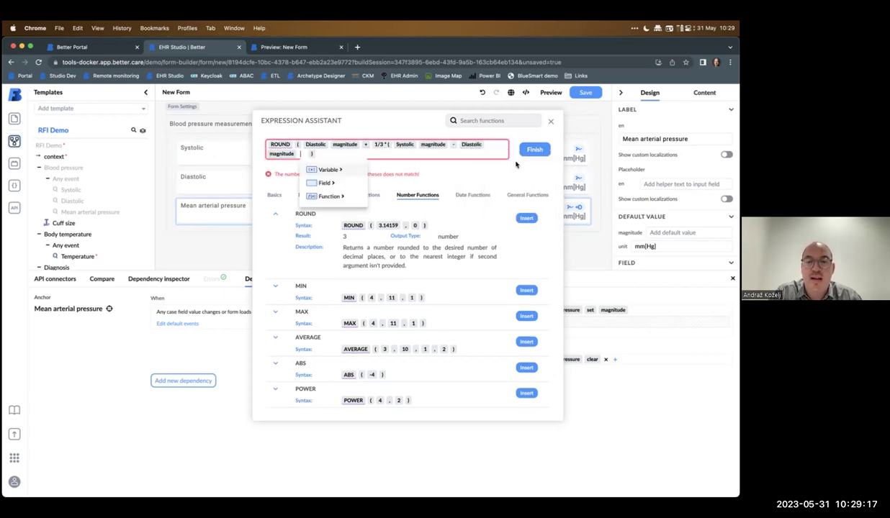
type(") ,2")
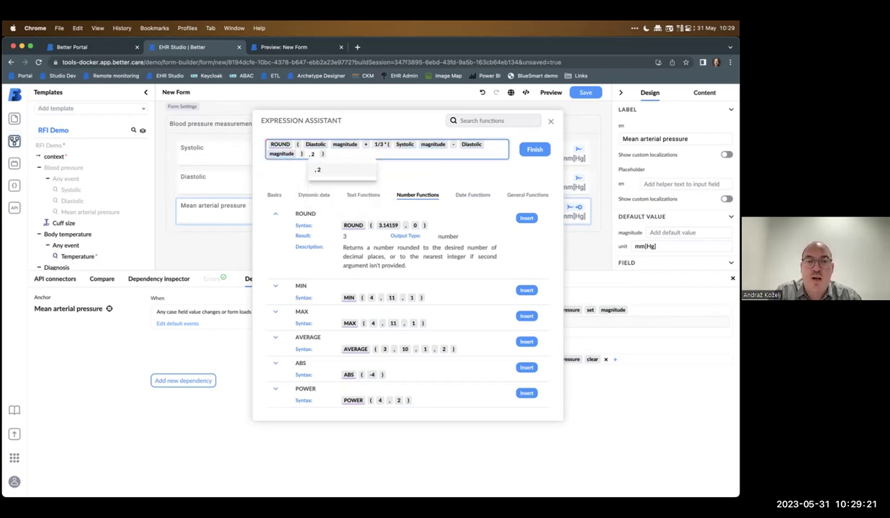
key("Return")
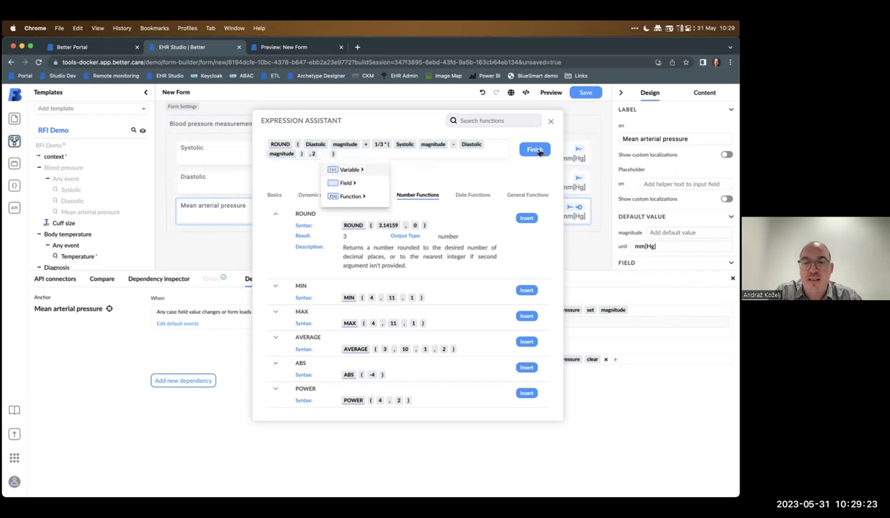
left_click(534, 149)
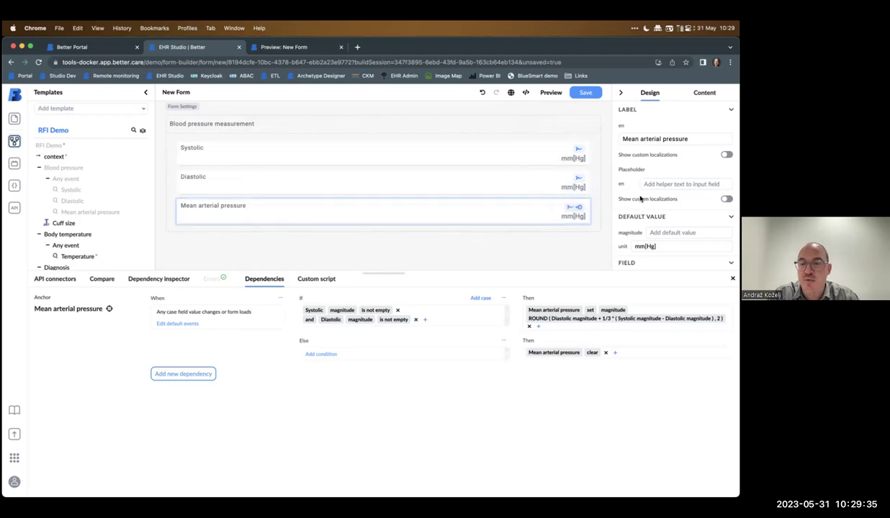
Step: Make the Mean arterial pressure field read-only
left_click(704, 92)
left_click(644, 92)
scroll(637, 176, "down", 1)
scroll(667, 193, "down", 3)
left_click(726, 165)
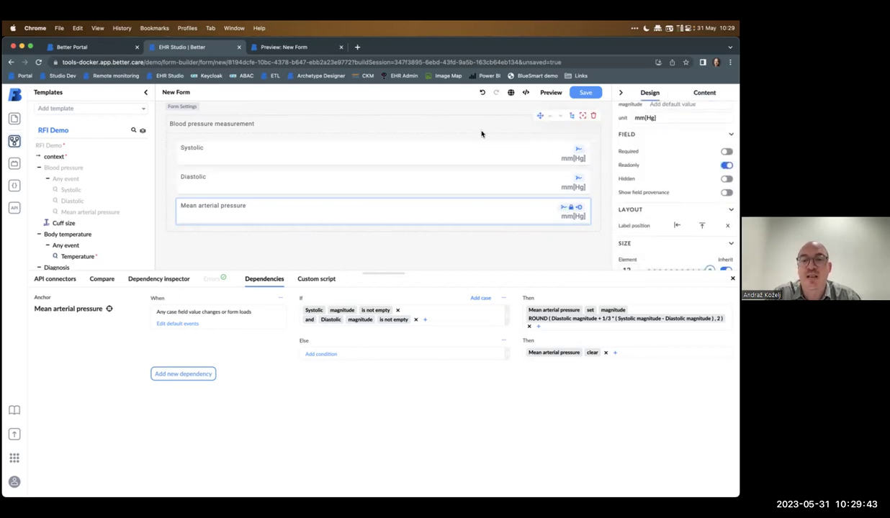
Step: Switch to the form preview, restore the data, and enter 100 for Systolic and 80 for Diastolic
left_click(296, 47)
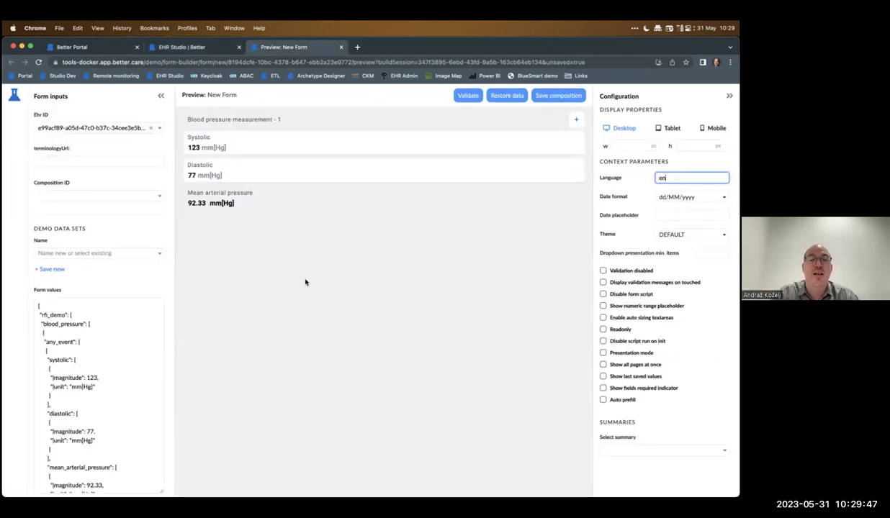
left_click(507, 98)
left_click(275, 149)
type("100")
key("Tab")
type("80")
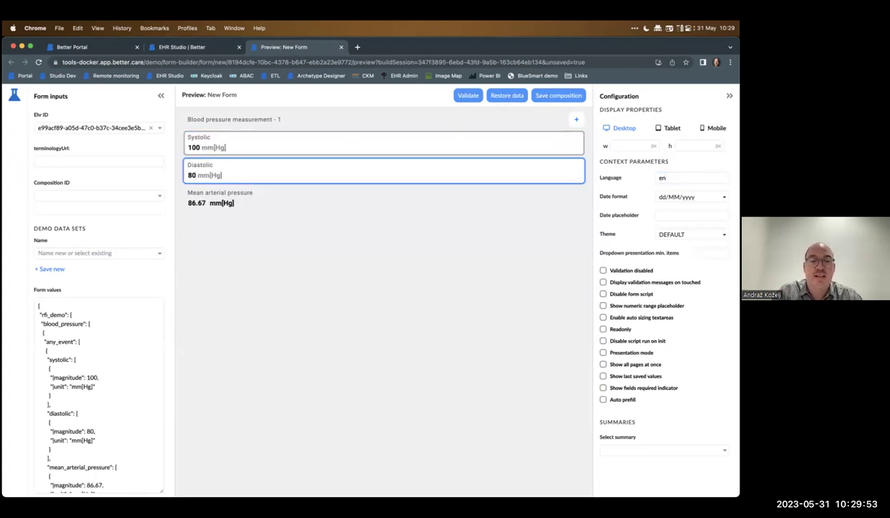
Step: Clear the Diastolic value in the preview and set it to 50
key("BackSpace")
key("BackSpace")
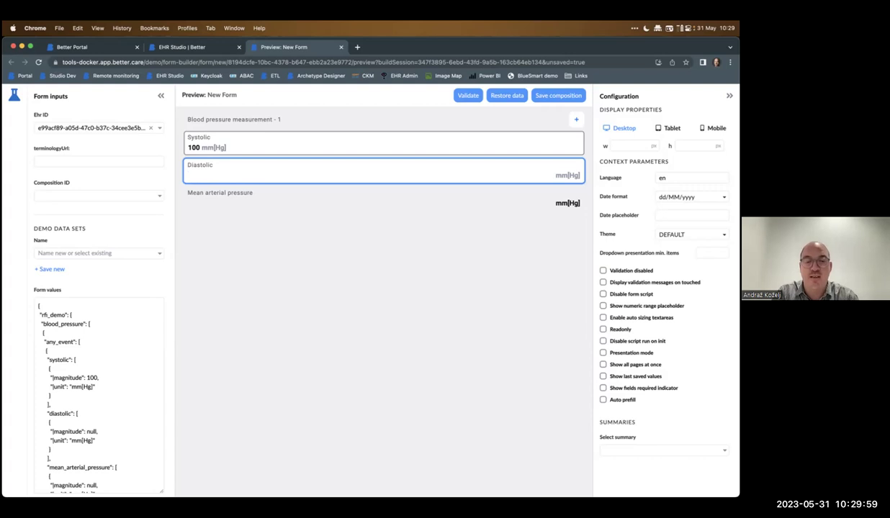
type("50")
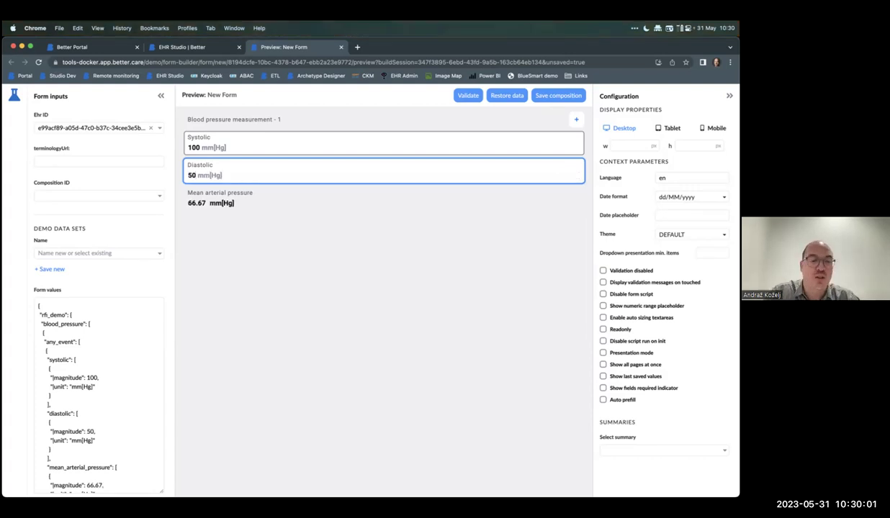
key("shift+Tab")
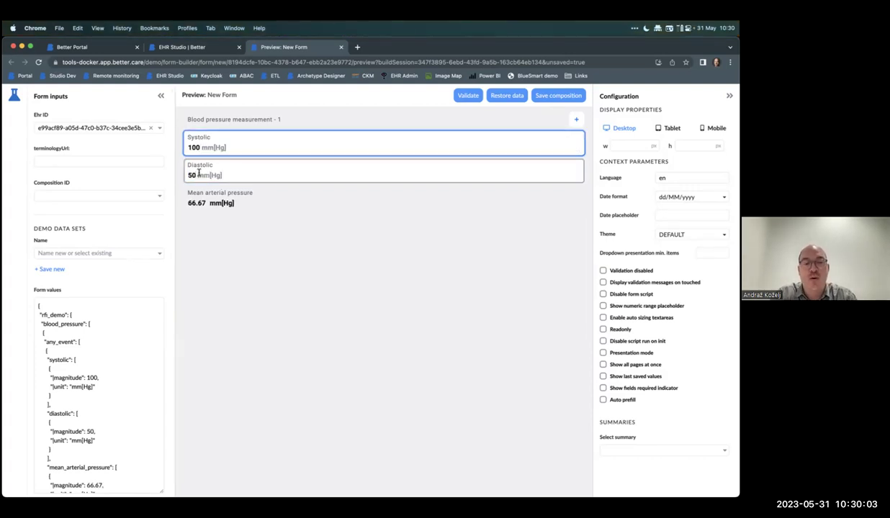
Step: Check the form values JSON of the preview and save the entered measurement as a composition
scroll(121, 388, "down", 1)
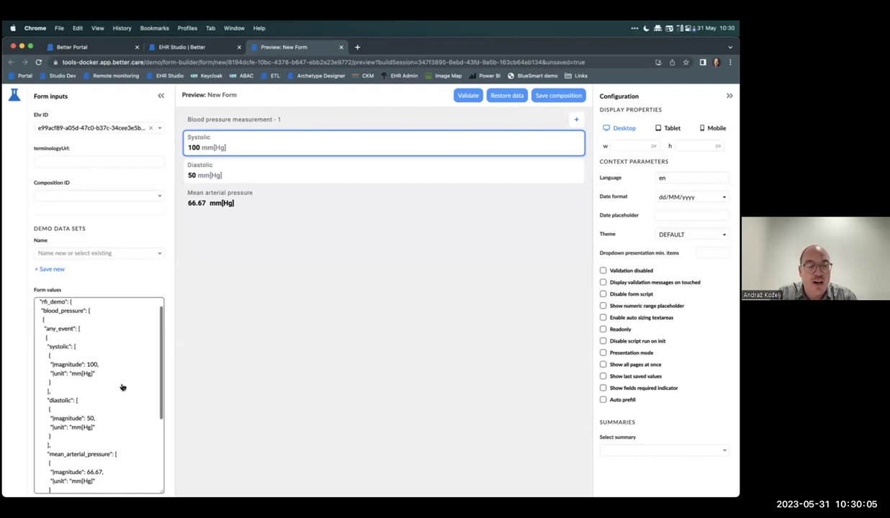
scroll(121, 387, "up", 1)
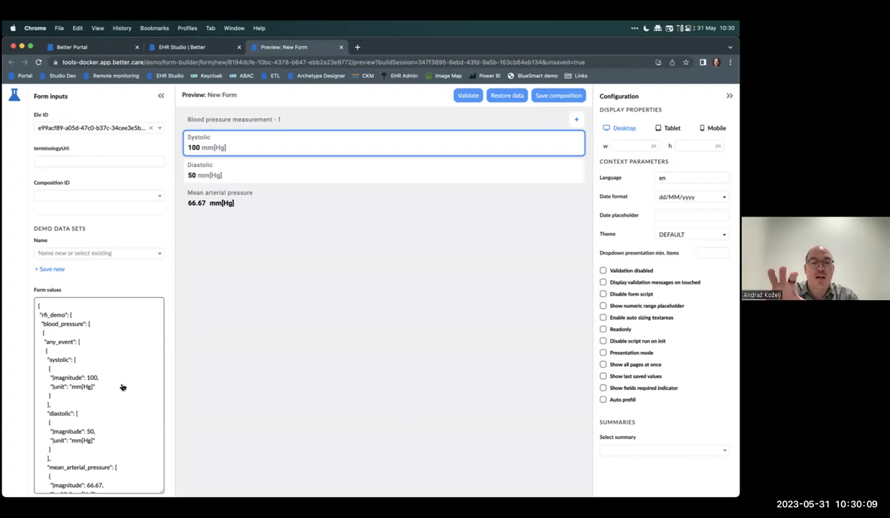
scroll(102, 375, "down", 3)
scroll(102, 374, "up", 3)
scroll(103, 374, "down", 4)
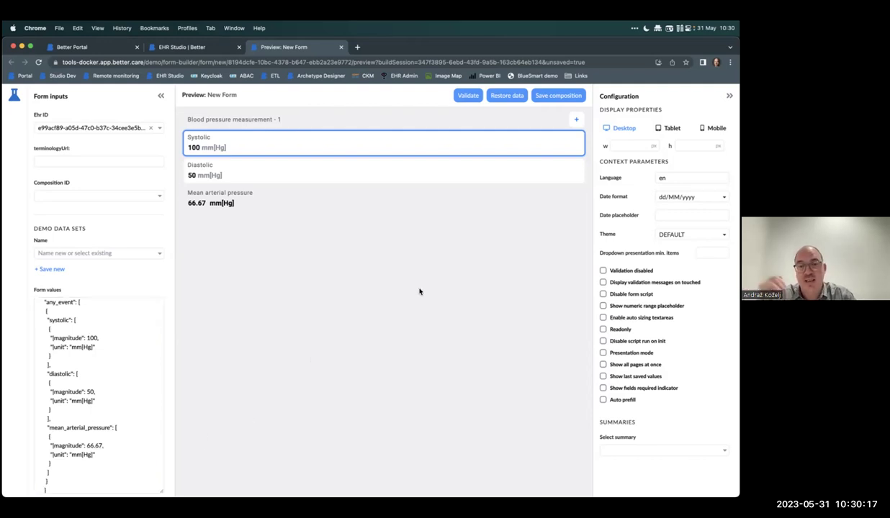
left_click(542, 95)
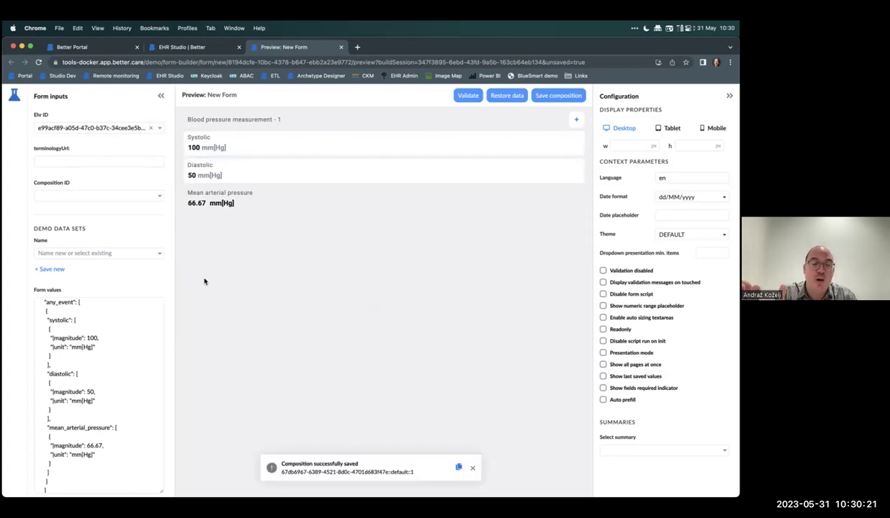
Step: Return to the form editor, close the dependencies and place a generic Button above Systolic in the Blood pressure measurement group
left_click(202, 48)
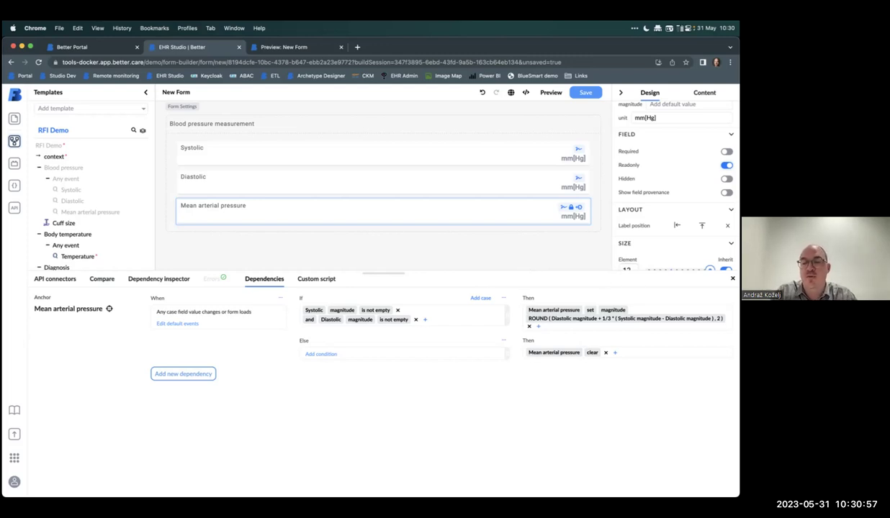
key("Escape")
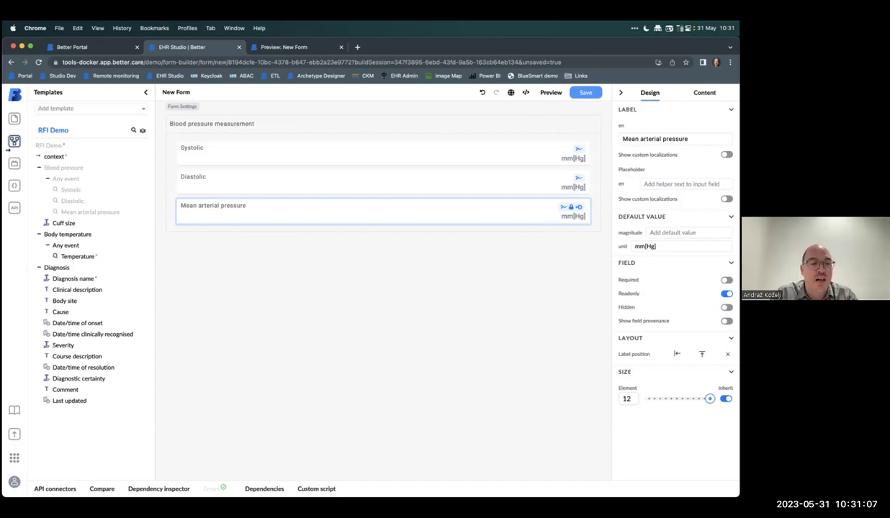
left_click(16, 163)
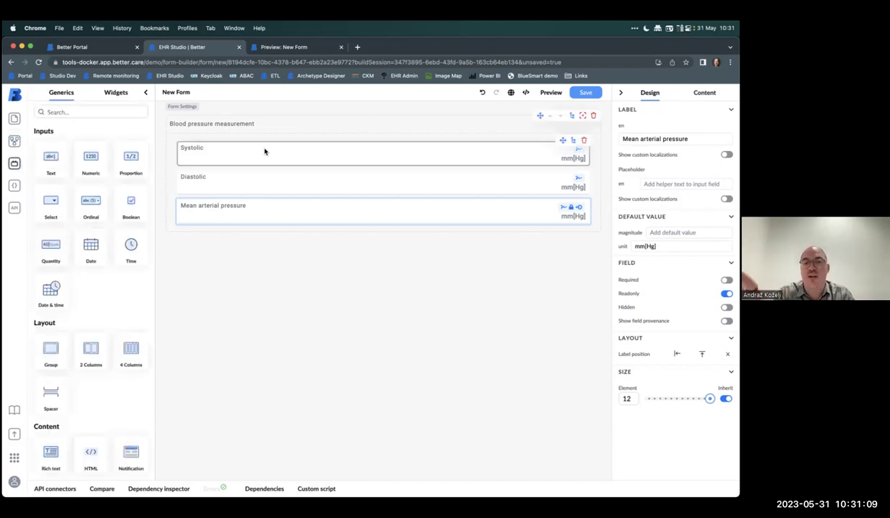
scroll(93, 287, "down", 5)
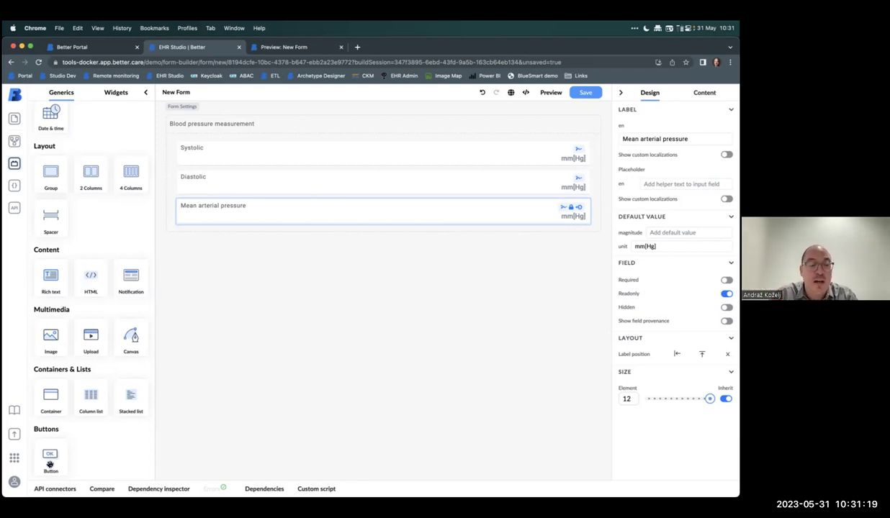
left_click_drag(50, 466, 197, 151)
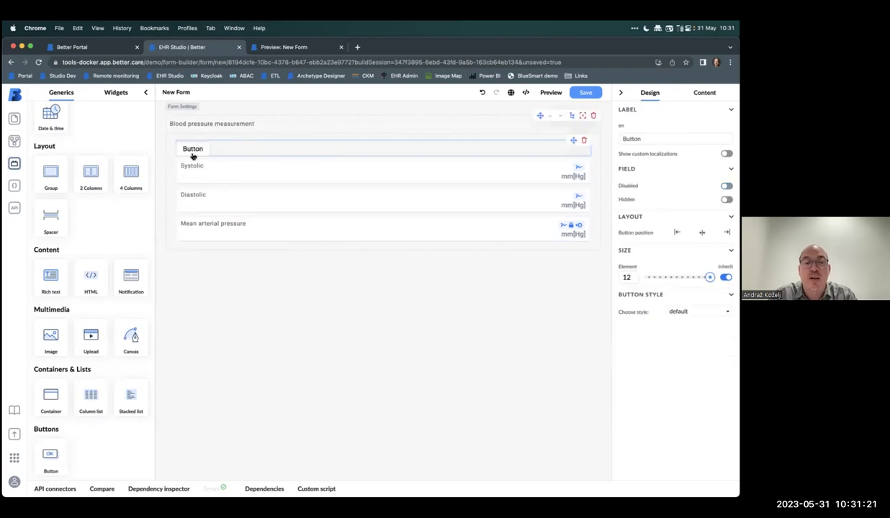
Step: Set the new button's style to info and its label to "Load data"
left_click(698, 311)
left_click(684, 329)
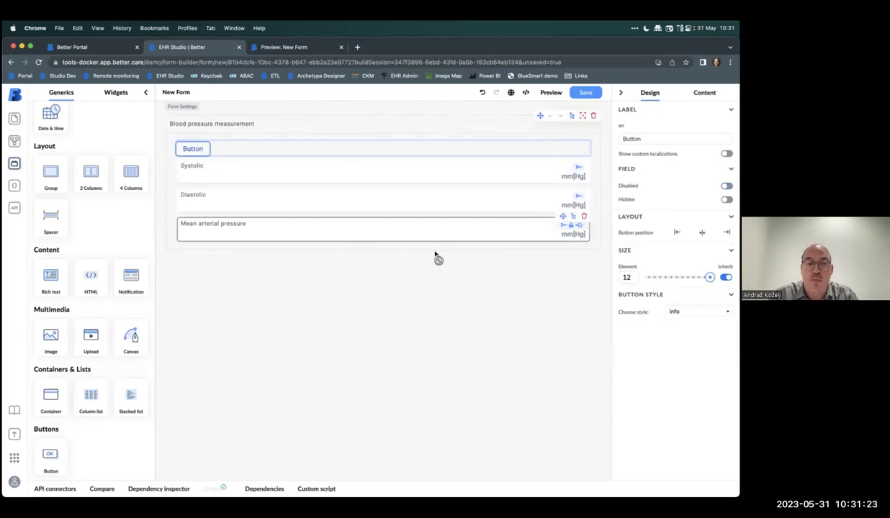
double_click(196, 149)
type("L")
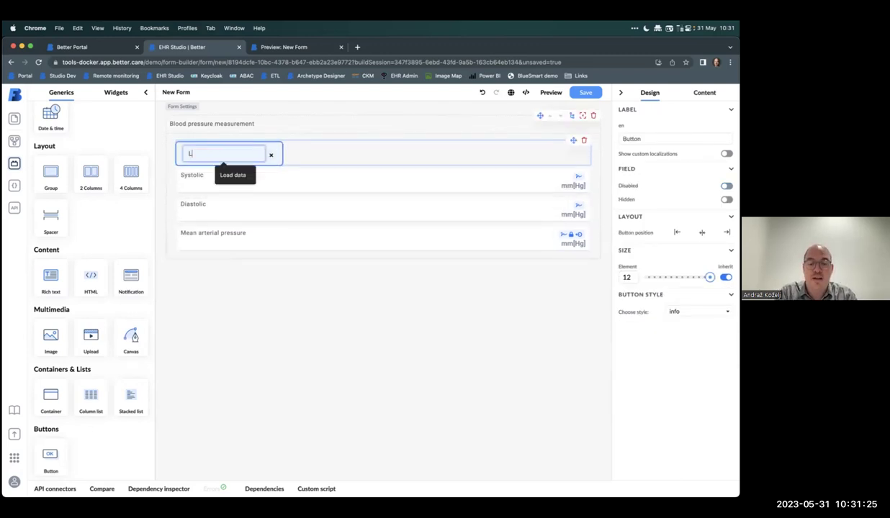
type("oad data")
key("Return")
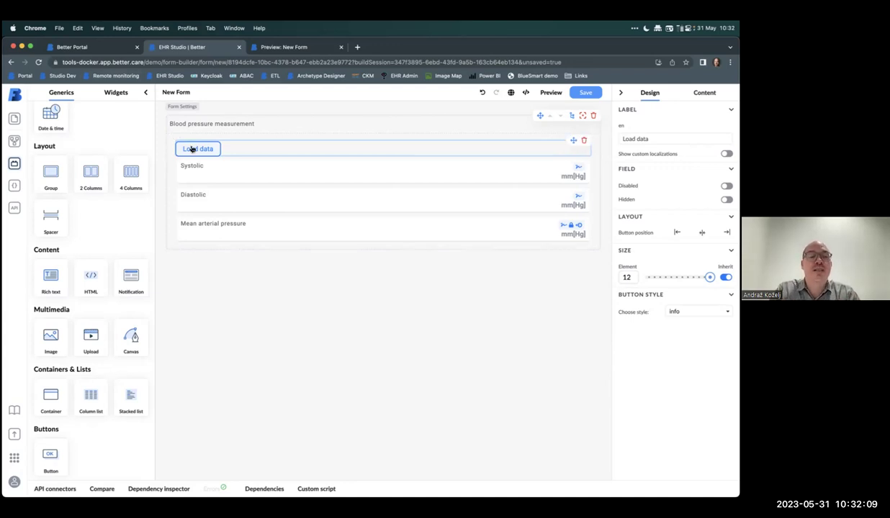
Step: Start a new AQL variable named bloodPressure of type Aql value and open its definition in the AQL editor
left_click(14, 187)
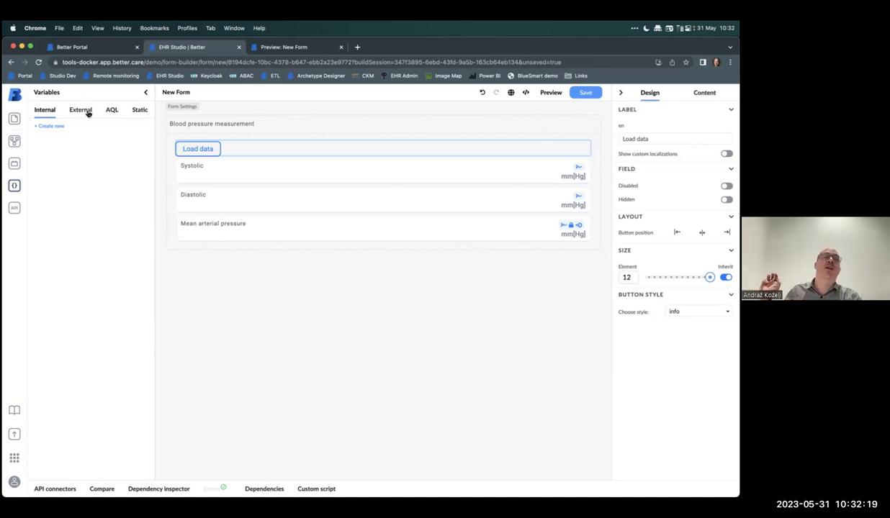
left_click(112, 110)
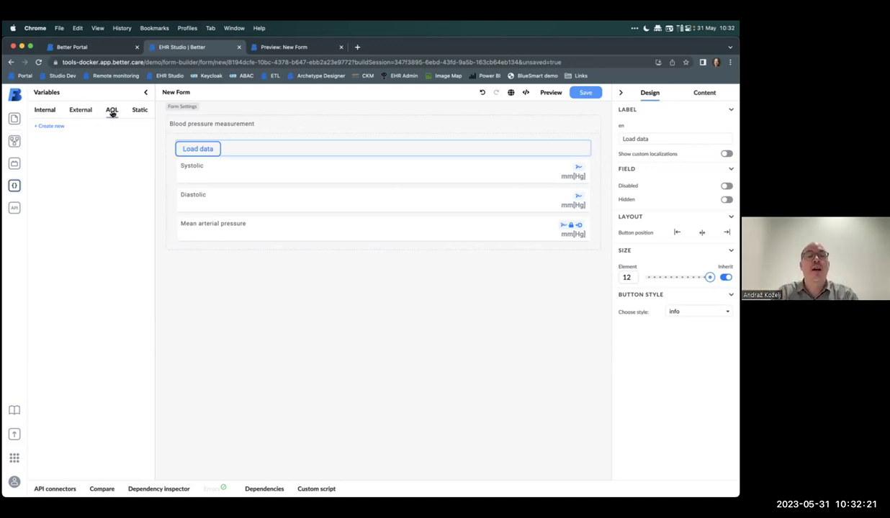
left_click(65, 127)
type("bloodPressure")
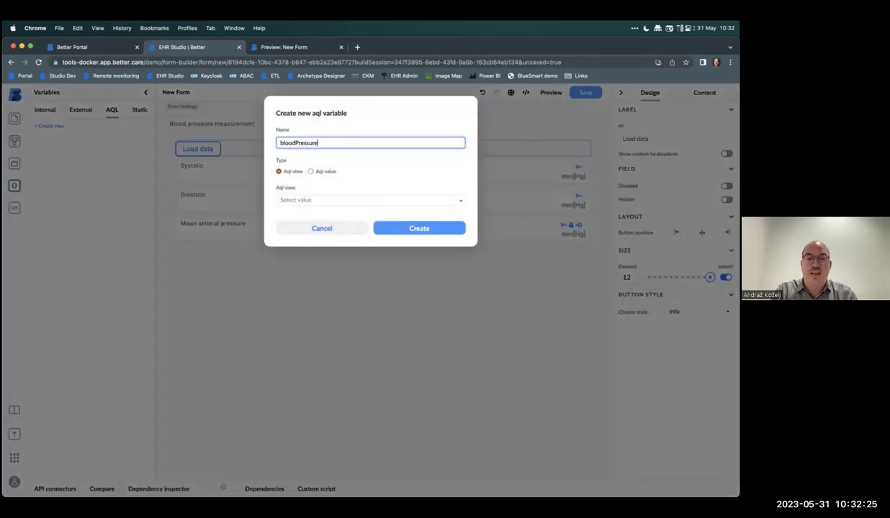
left_click(315, 172)
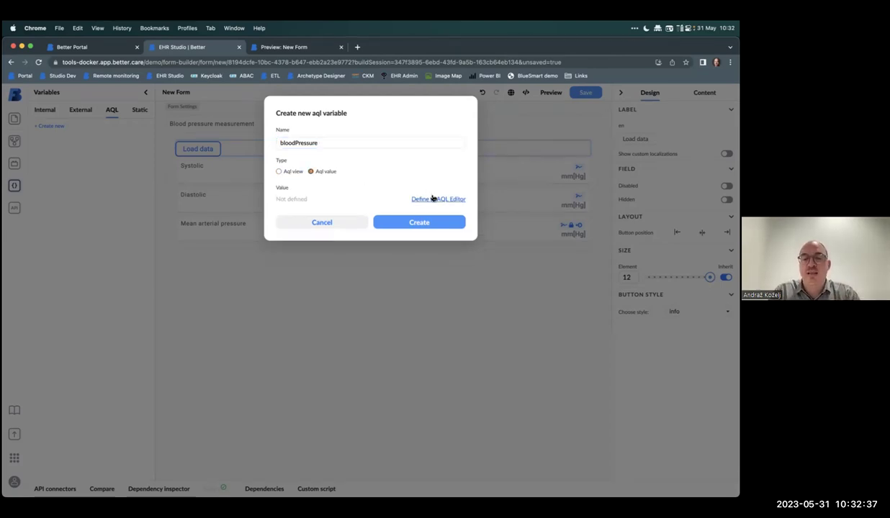
left_click(430, 199)
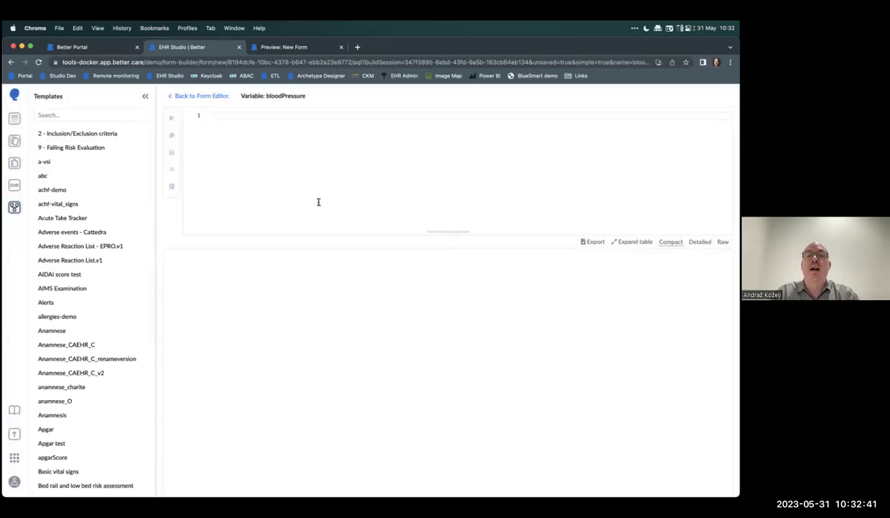
Step: Search the templates for "rfi", open RFI Demo and add the Systolic and Diastolic blood pressure elements to the query
left_click(125, 114)
type("rfi")
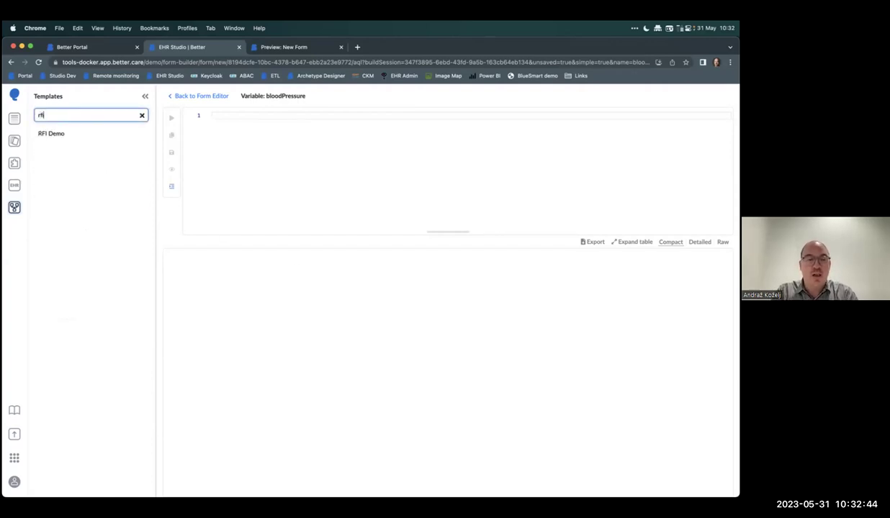
left_click(61, 135)
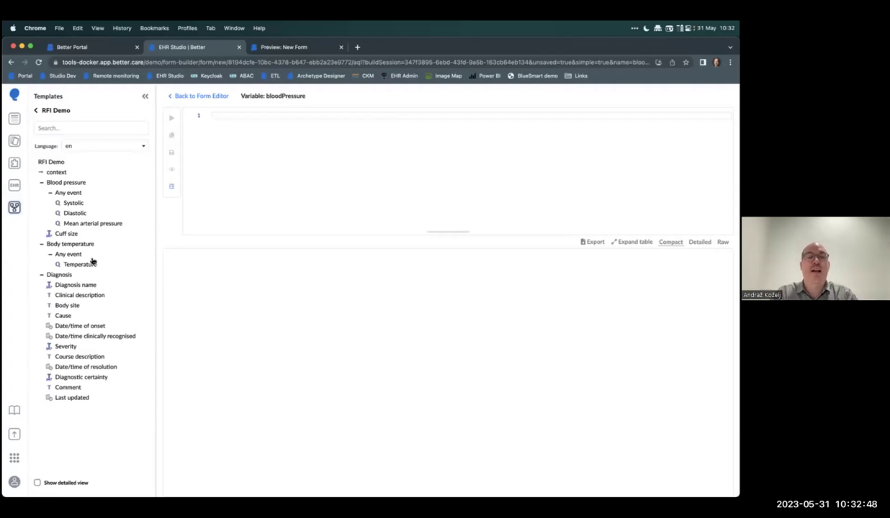
left_click(79, 203)
left_click(75, 213)
Step: Change the query's row limit to LIMIT 1 and run the query
left_click(173, 169)
left_click(289, 149)
key("BackSpace")
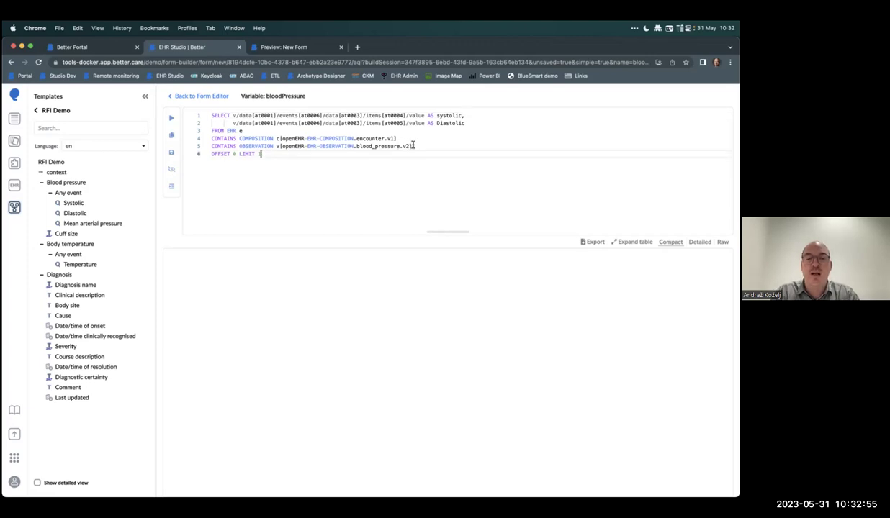
left_click(171, 118)
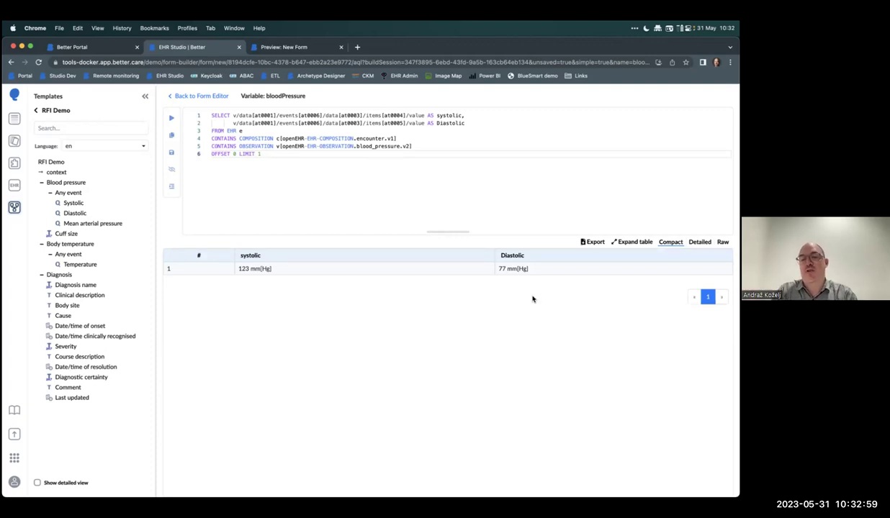
Step: Add the line "where e/ehr_id/value = :ehrId" to the query above the OFFSET line
left_click(424, 146)
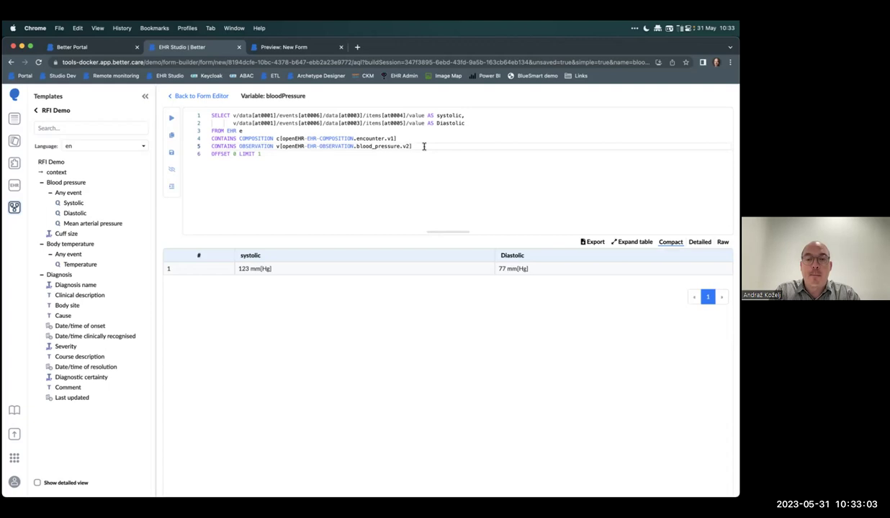
key("Return")
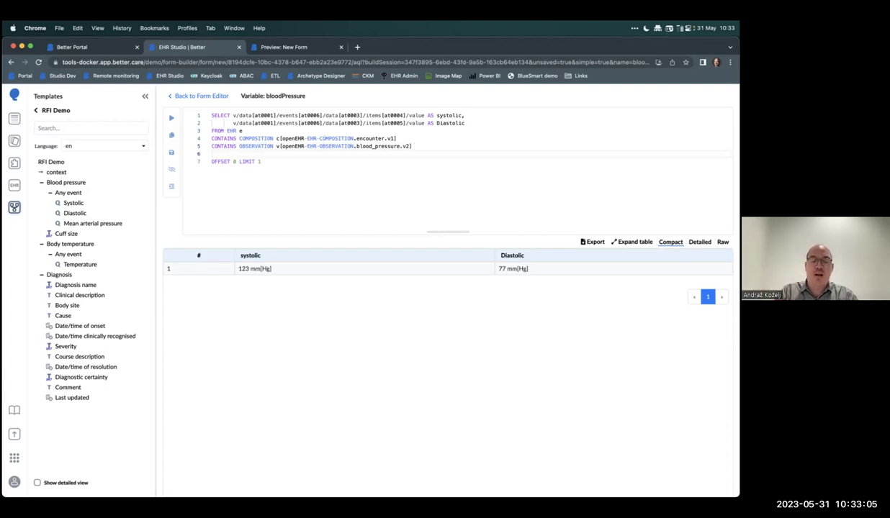
type("where e.")
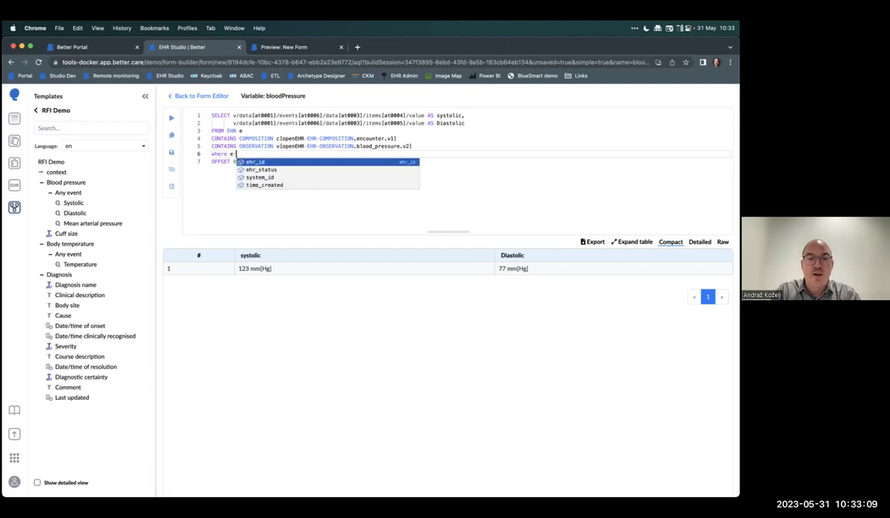
key("Return")
type("/")
key("Return")
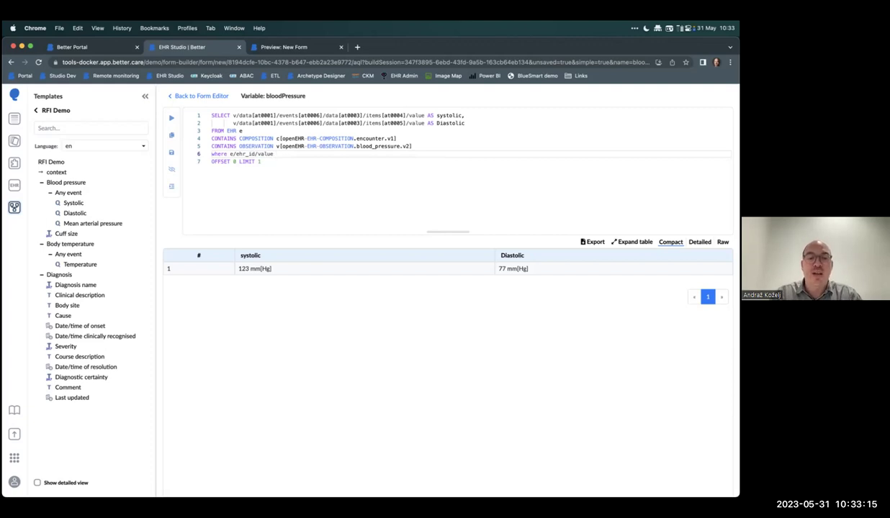
type("= :ehrId")
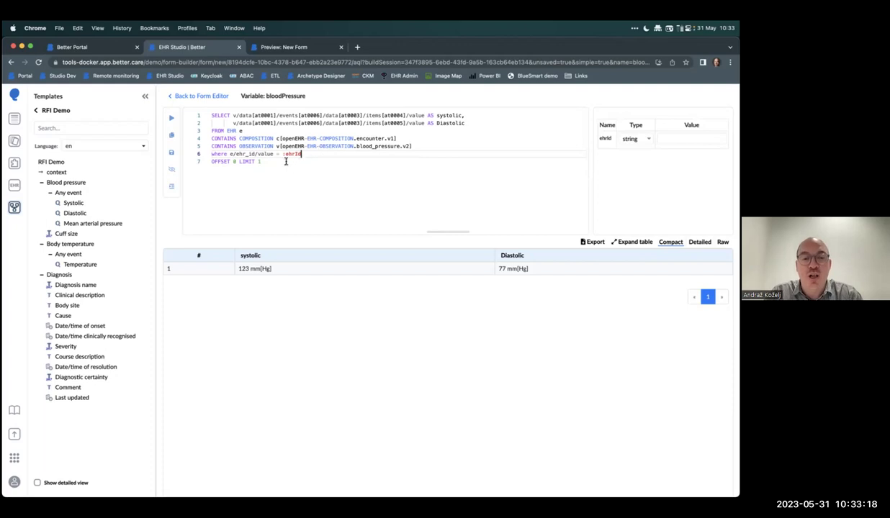
Step: Return to the form editor with the ehrId parameter value left empty and create the bloodPressure variable
left_click_drag(282, 154, 300, 154)
left_click(689, 138)
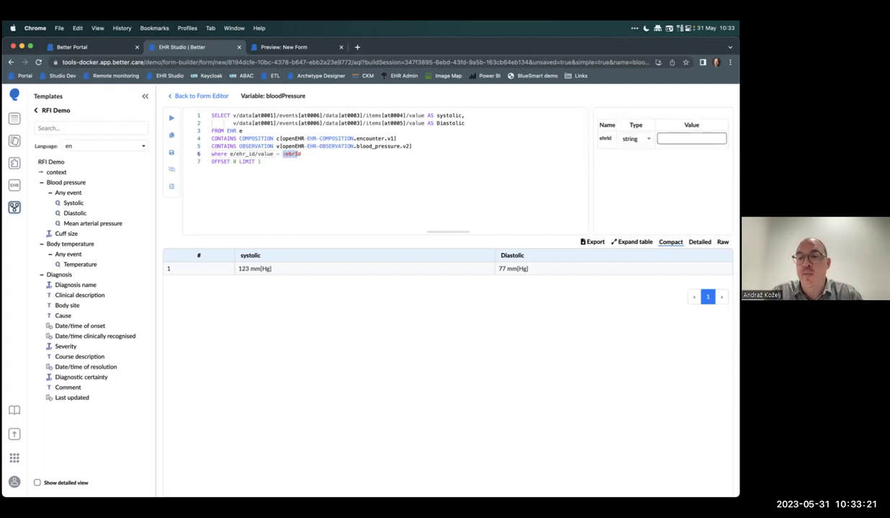
left_click(581, 157)
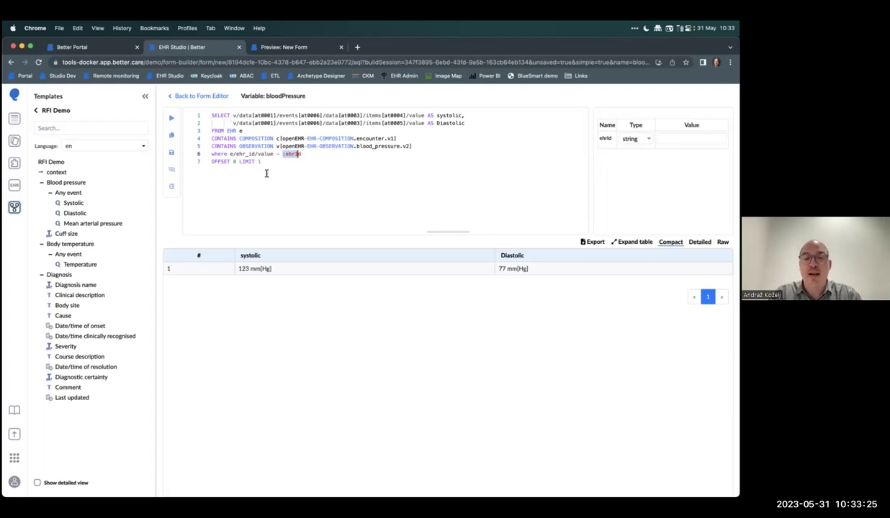
left_click(176, 96)
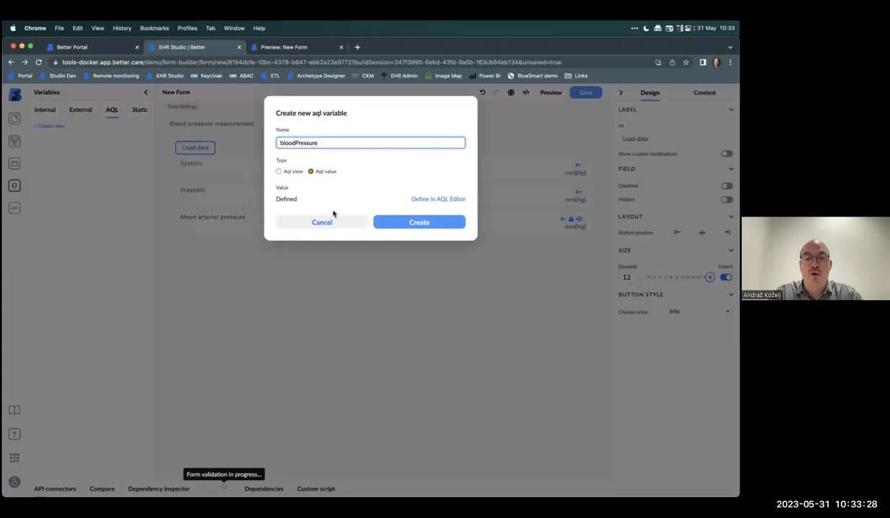
left_click(416, 222)
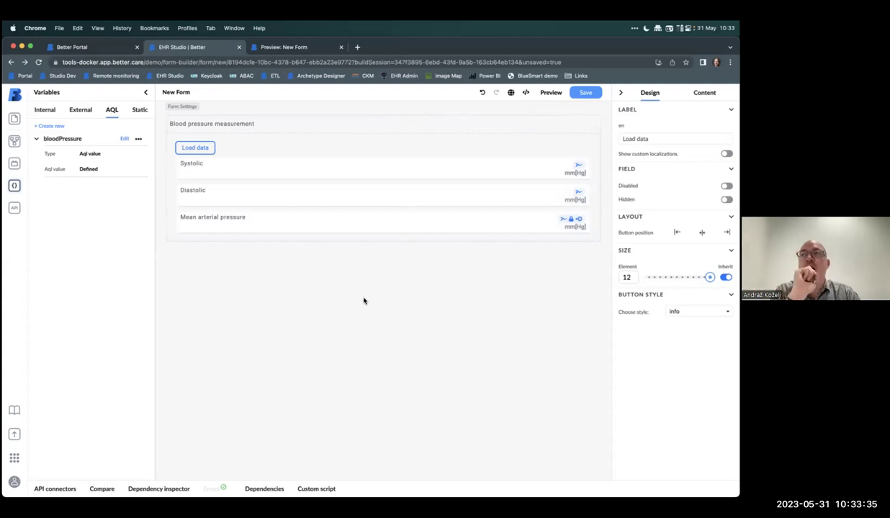
Step: In the Load data button's dependency, add an action that sets the Systolic magnitude to the bloodPressure systolic magnitude
left_click(74, 111)
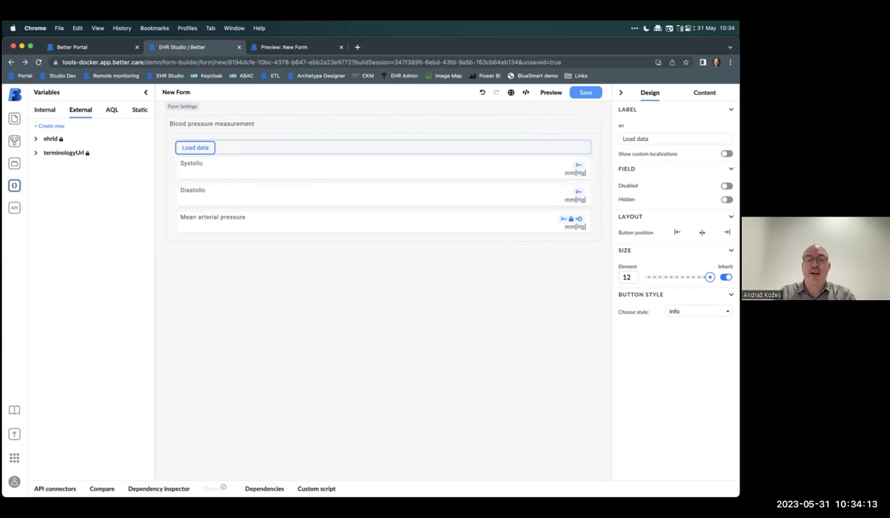
left_click(264, 488)
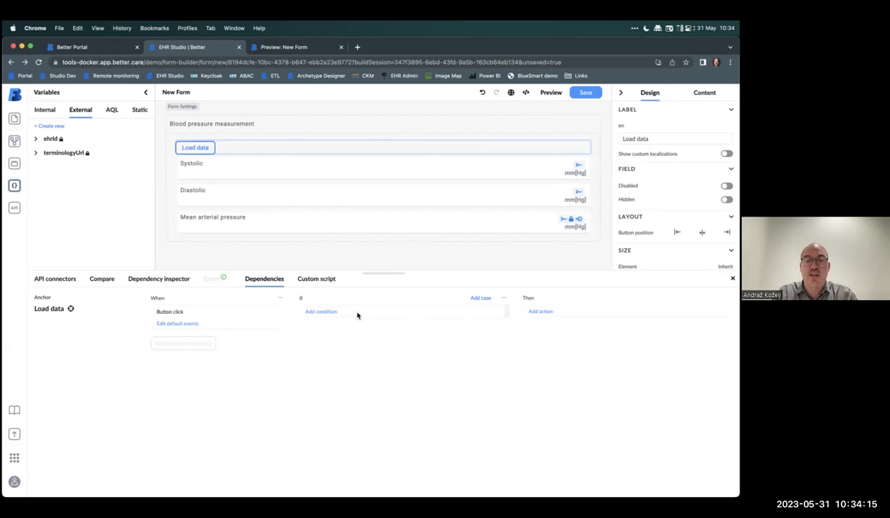
left_click(552, 312)
left_click(548, 354)
left_click(562, 330)
left_click(572, 327)
left_click(562, 339)
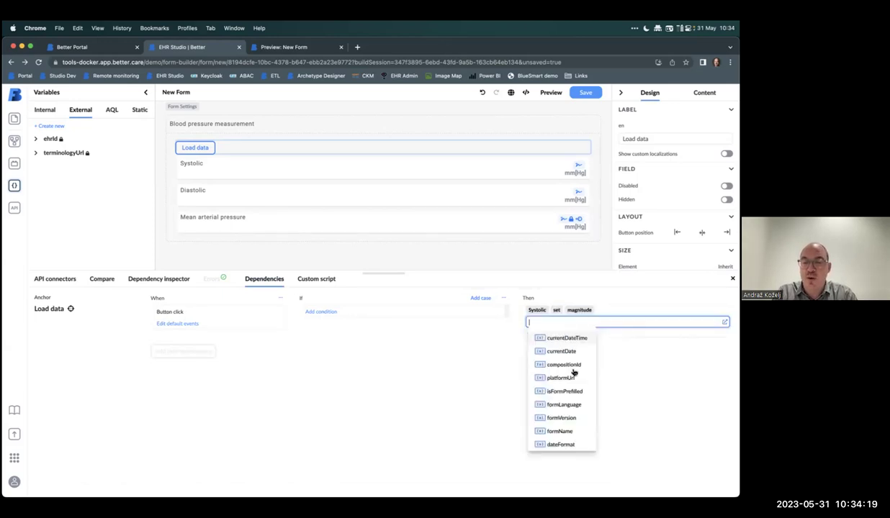
scroll(573, 372, "down", 2)
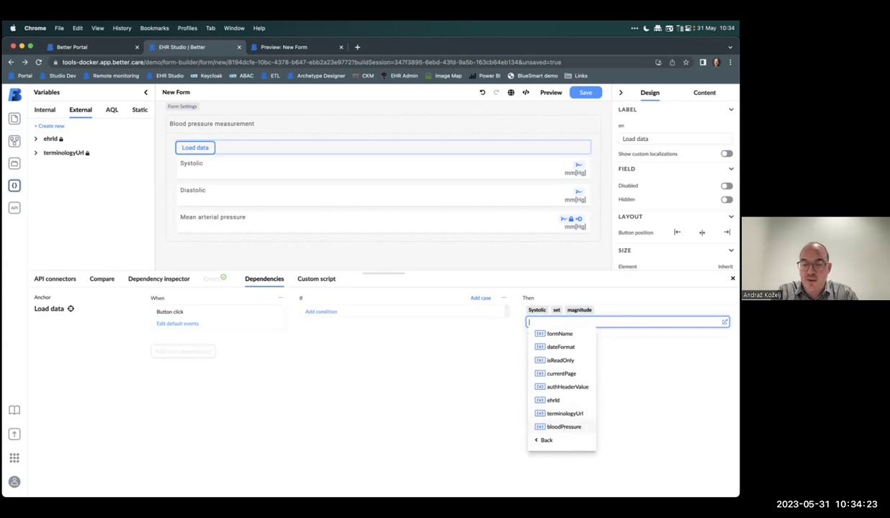
left_click(576, 428)
left_click(601, 338)
left_click(614, 339)
left_click(538, 363)
Step: Add a second action to the same dependency that sets the Diastolic magnitude to the bloodPressure Diastolic magnitude
left_click(666, 300)
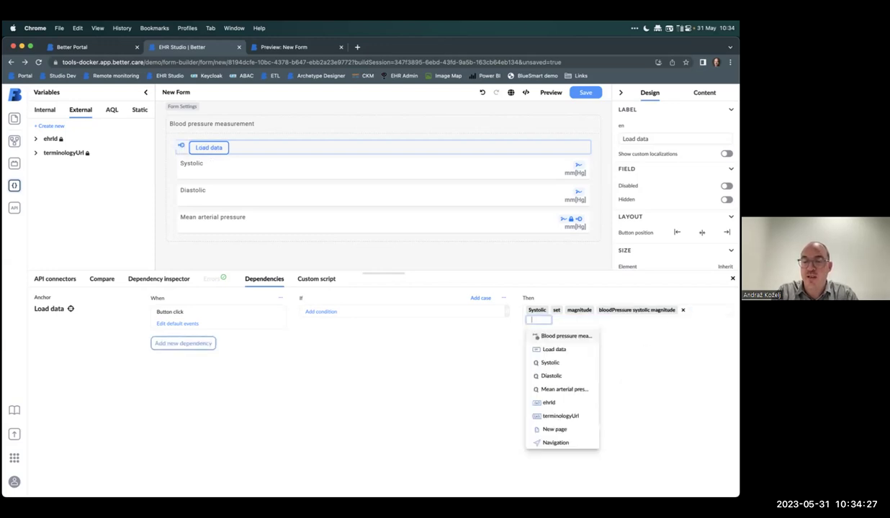
left_click(551, 376)
left_click(580, 337)
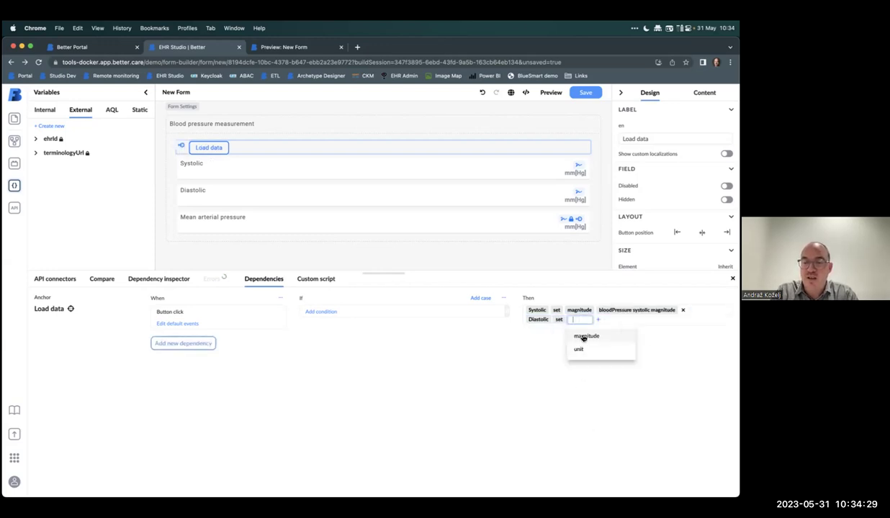
left_click(583, 338)
left_click(589, 344)
scroll(580, 385, "down", 3)
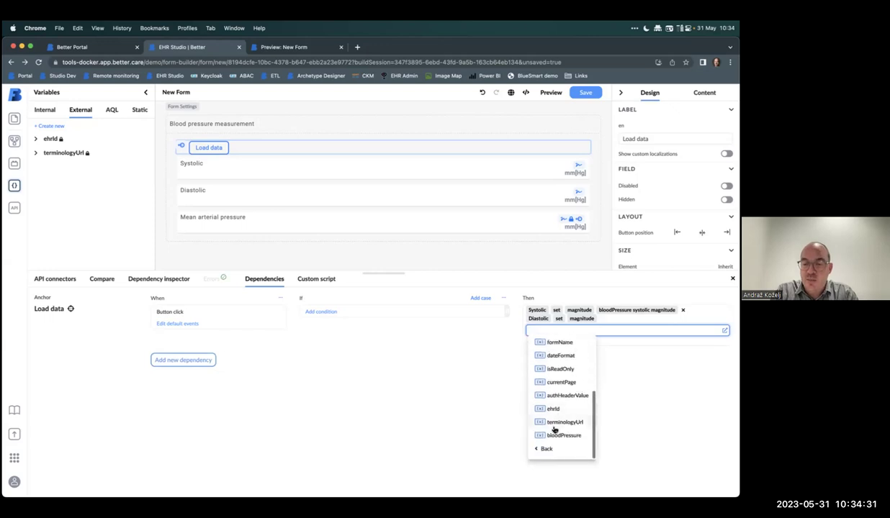
left_click(558, 435)
left_click(582, 349)
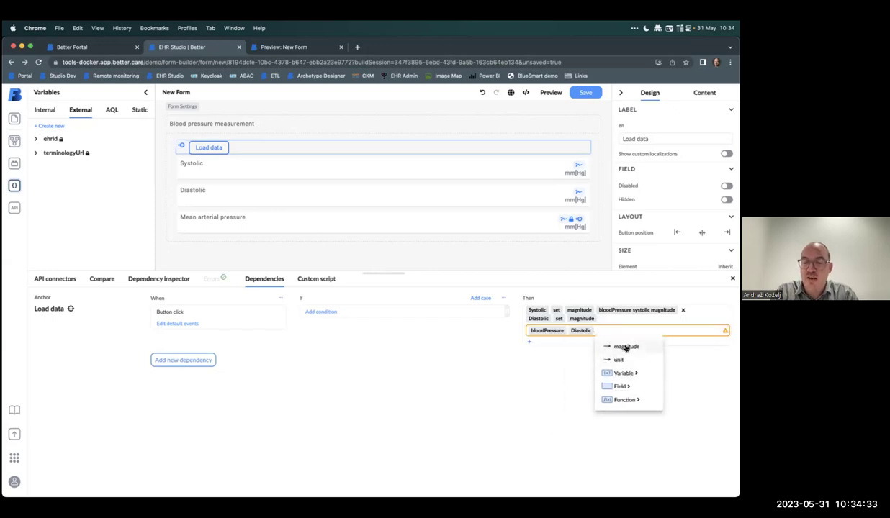
left_click(625, 348)
left_click(538, 380)
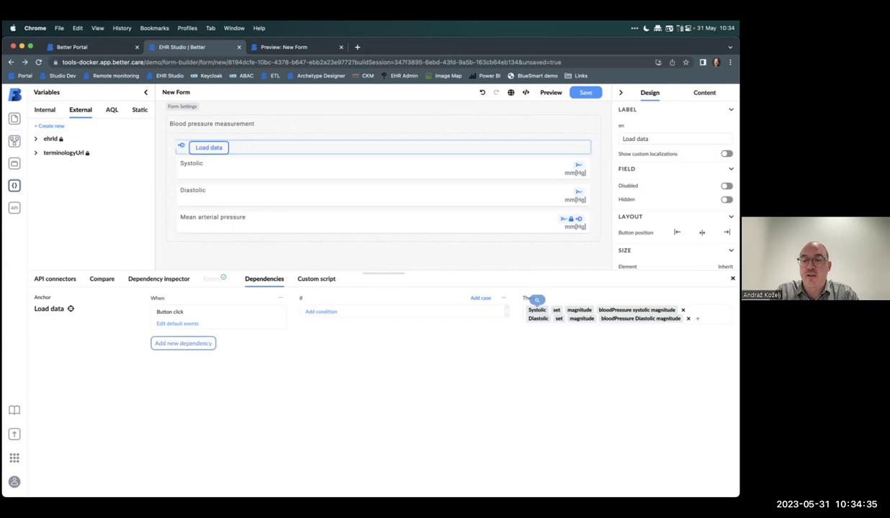
Step: Switch to the form preview, select the third Ehr ID in the list and test the Load data button
left_click(287, 48)
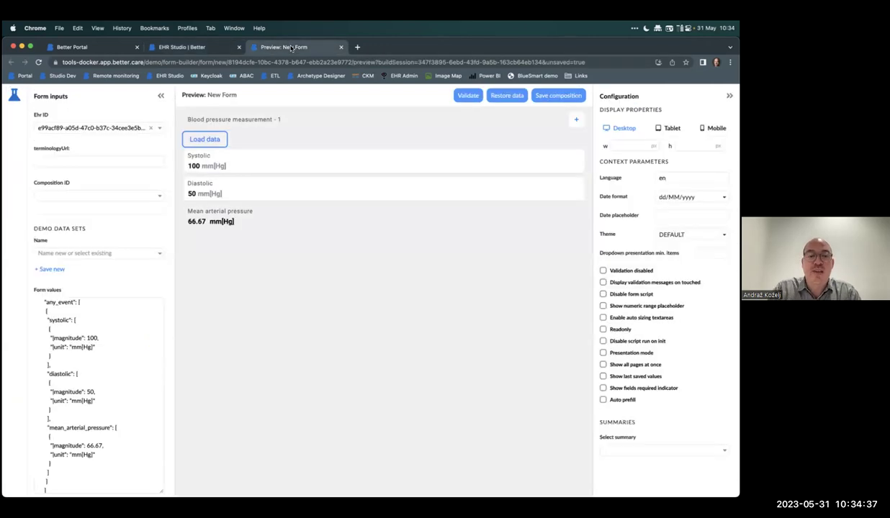
left_click(517, 93)
left_click(118, 128)
left_click(101, 166)
left_click(193, 137)
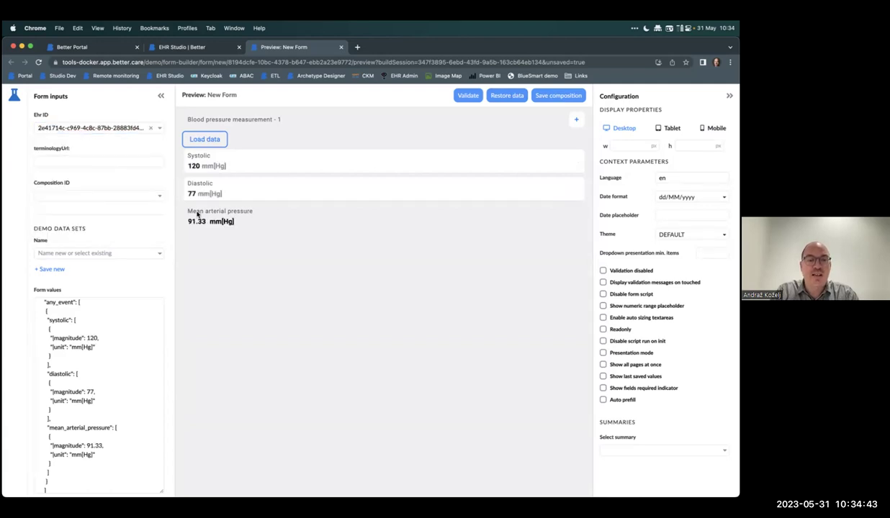
Step: Repeat the Load data test in the preview for the first and the fourth Ehr ID in the list
left_click(122, 128)
left_click(91, 146)
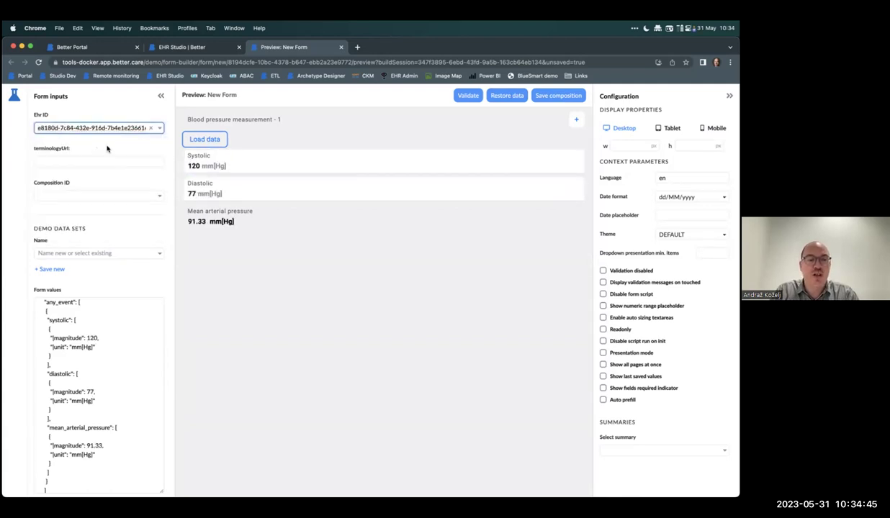
left_click(205, 139)
left_click(119, 128)
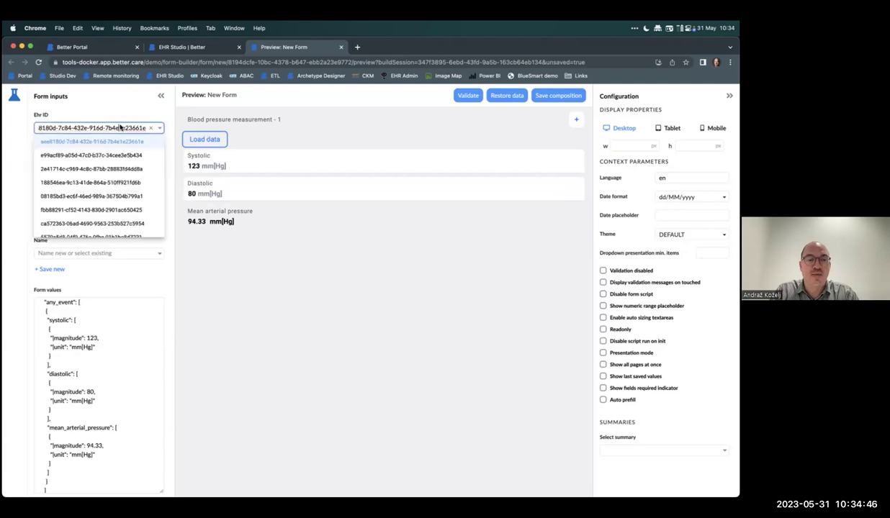
left_click(103, 183)
left_click(200, 144)
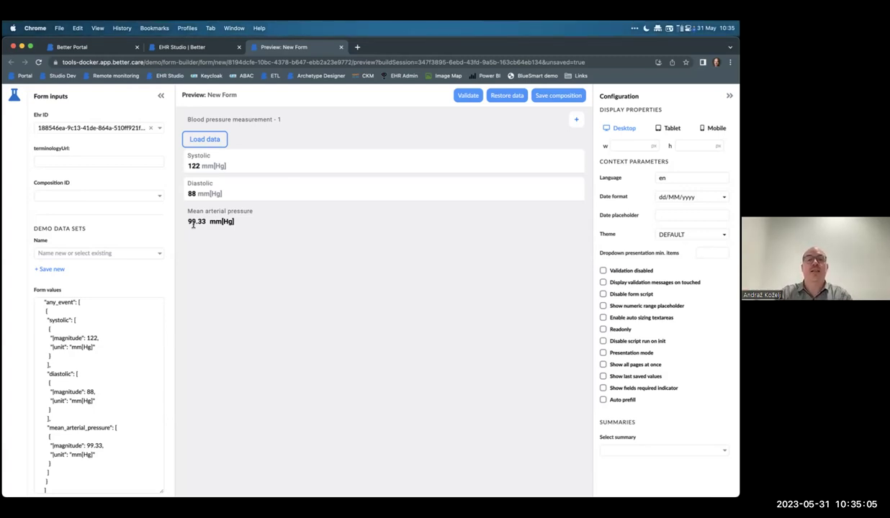
Step: Return to the form editor and place Diagnosis name from the RFI Demo template below the Blood pressure measurement group
left_click(192, 48)
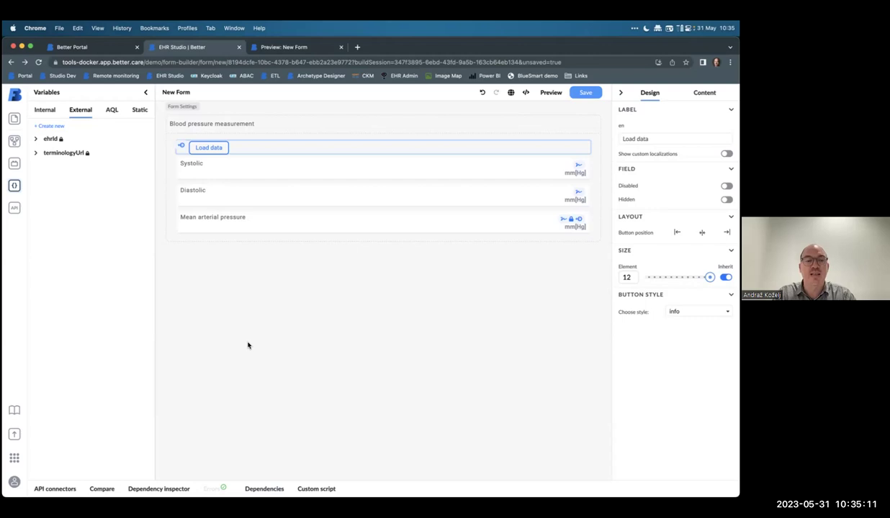
left_click(14, 142)
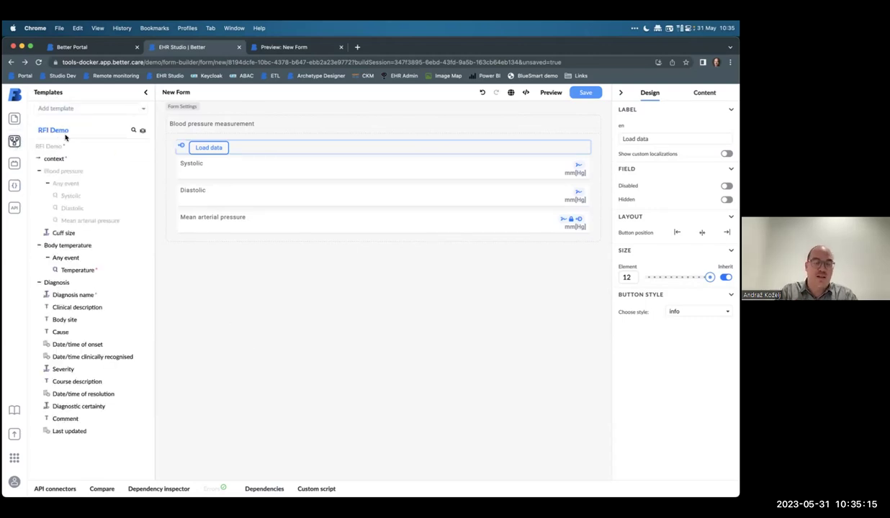
left_click_drag(68, 294, 253, 304)
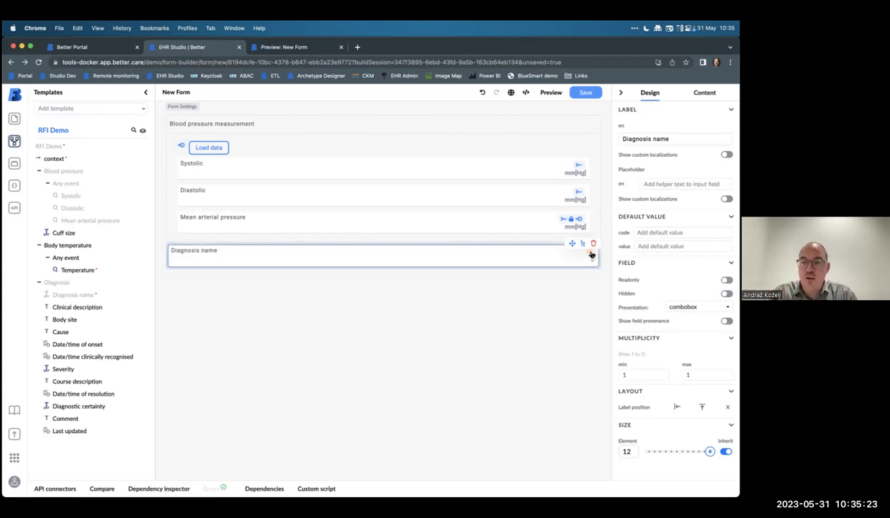
Step: Open the content settings of the Diagnosis name field and start a new option under its selection values
mouse_move(591, 255)
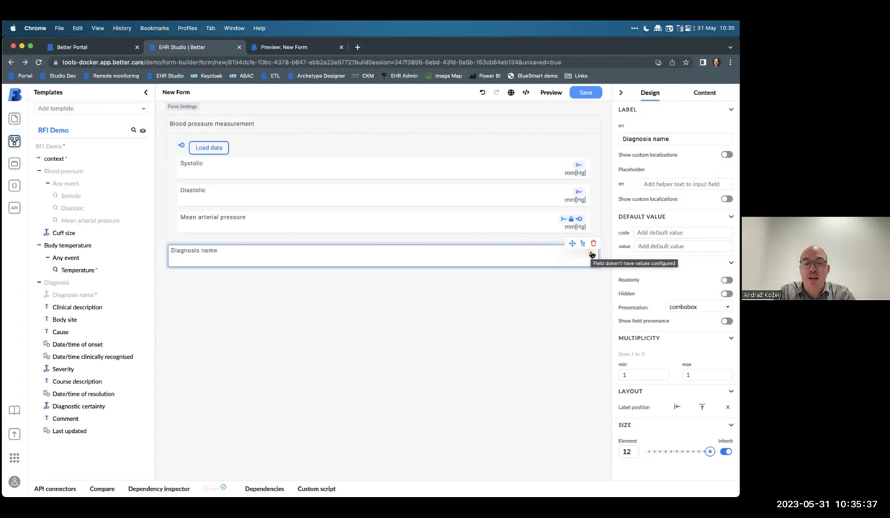
left_click(704, 92)
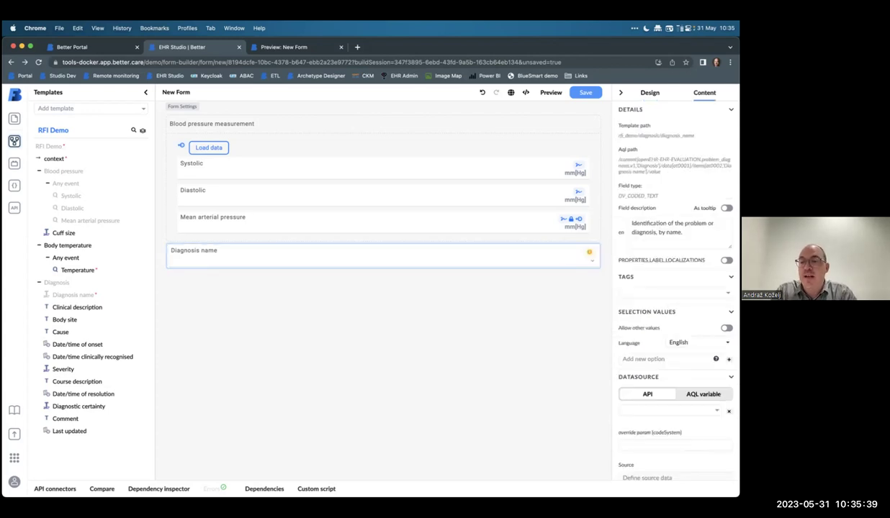
left_click(667, 358)
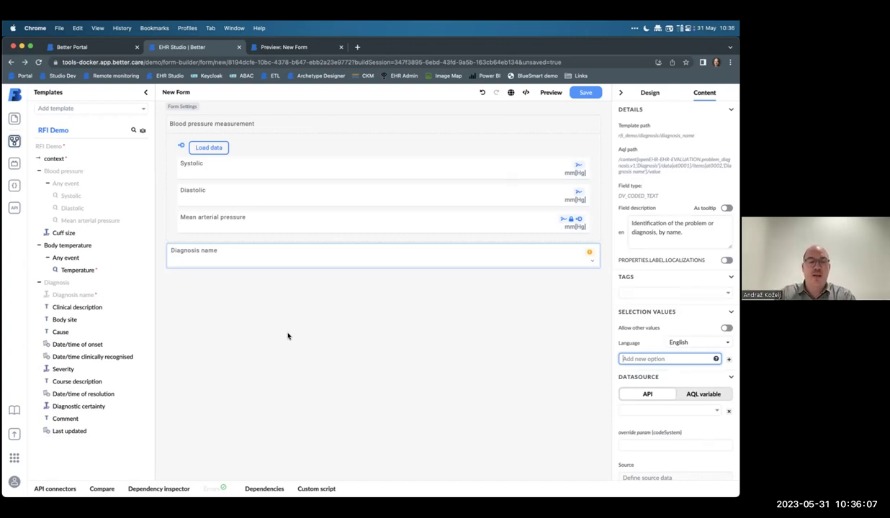
Step: Switch to the code editor, copy the terminology-adapter codesystem URL from cheat-sheet.txt and return to the form editor
key("alt+Tab")
key("alt+Tab")
key("alt+Tab")
key("alt+Tab")
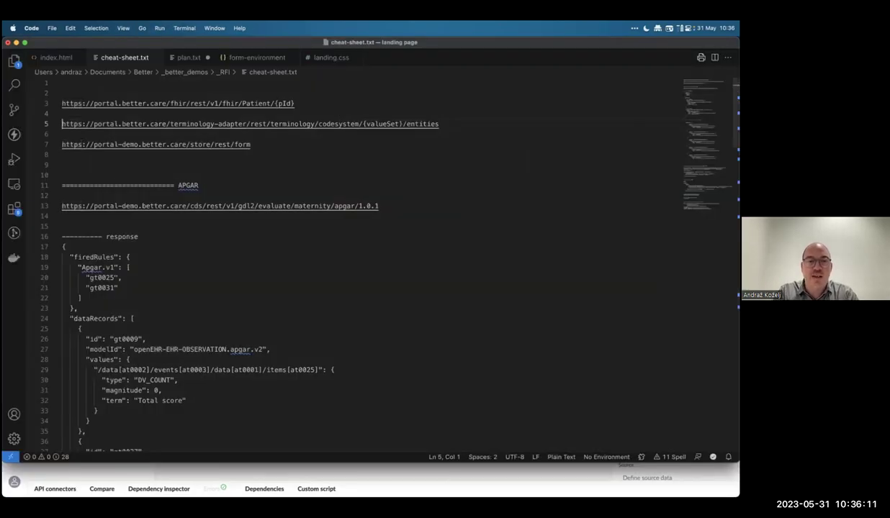
key("shift+Down")
key("super+c")
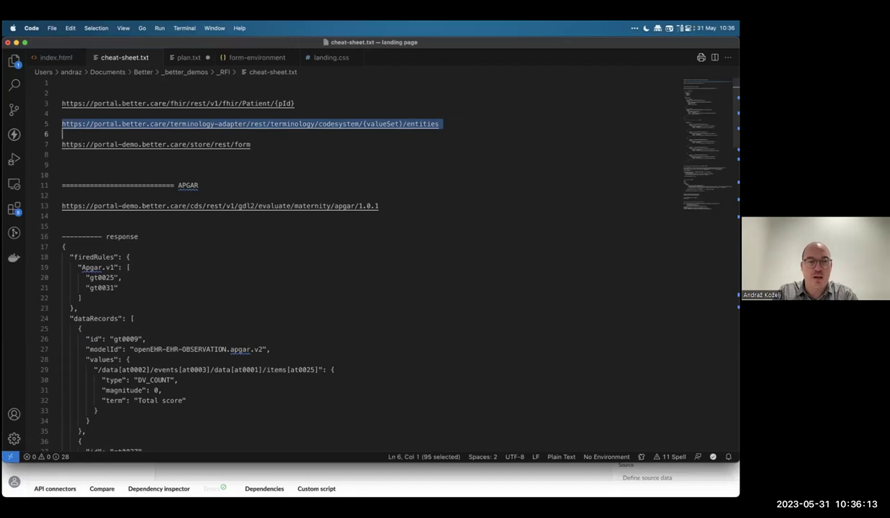
key("alt+Tab")
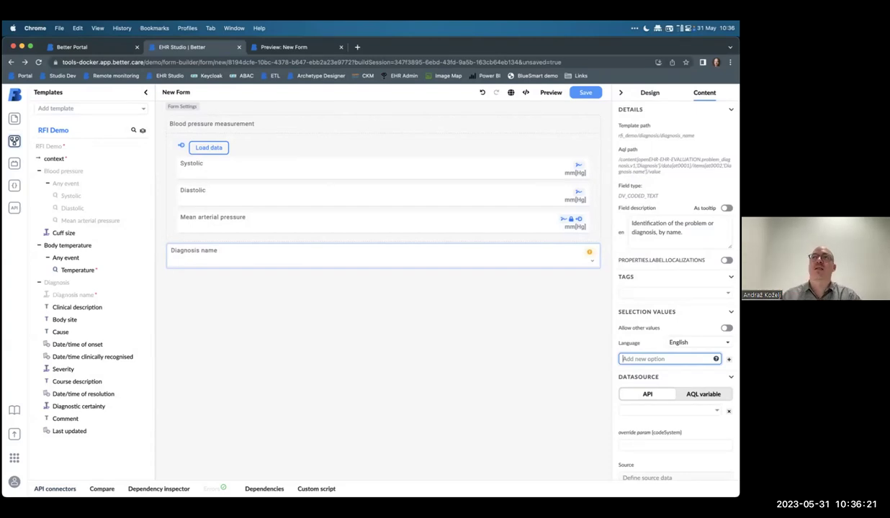
Step: Create a new API connector named Terminology server
left_click(55, 488)
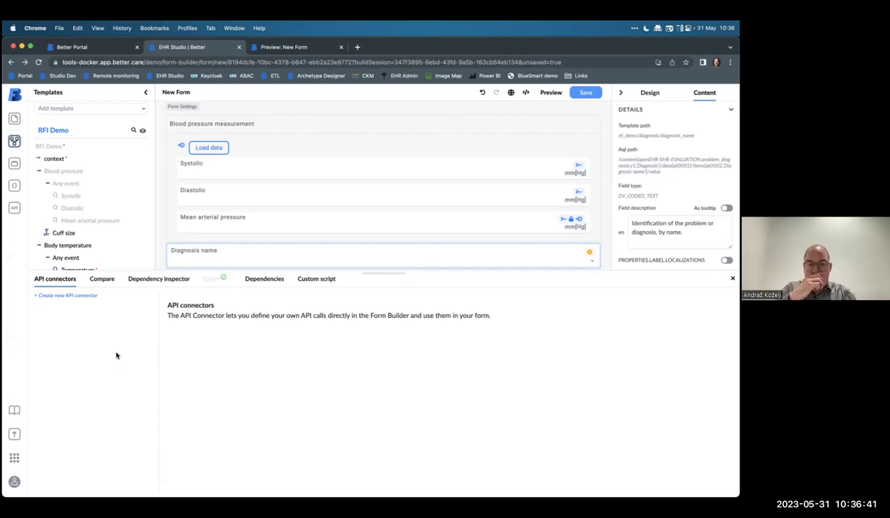
left_click(49, 295)
left_click(309, 331)
left_click_drag(309, 332, 246, 332)
type("Terminology server")
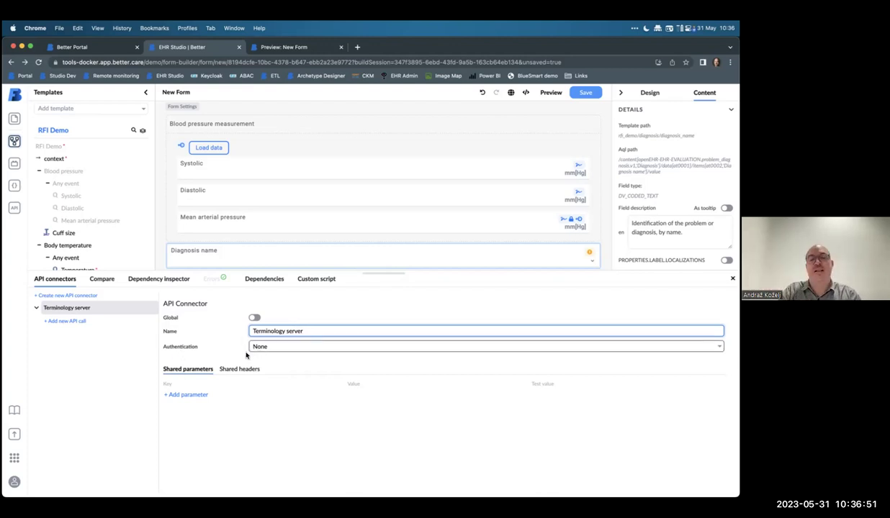
Step: Add an API call named Get entities to the Terminology server connector and paste the copied codesystem URL as its GET address
left_click(84, 321)
triple_click(281, 316)
type("Get entities")
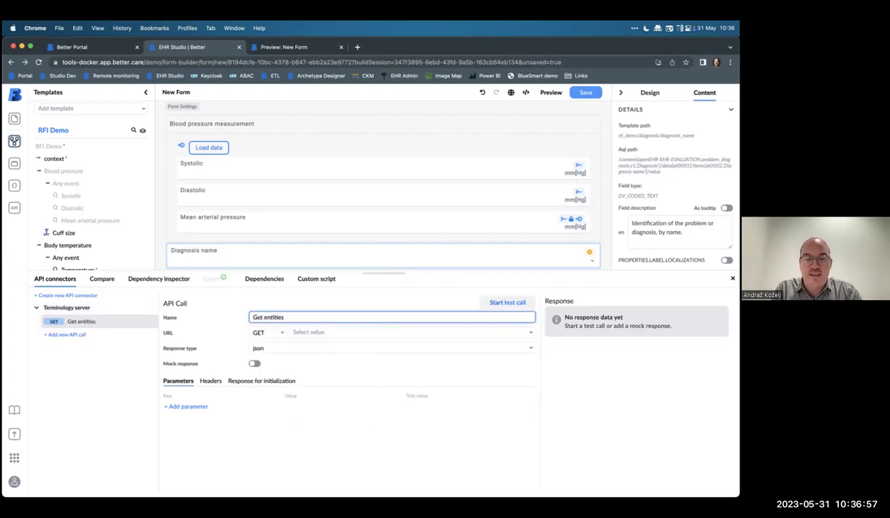
left_click(321, 333)
key("super+v")
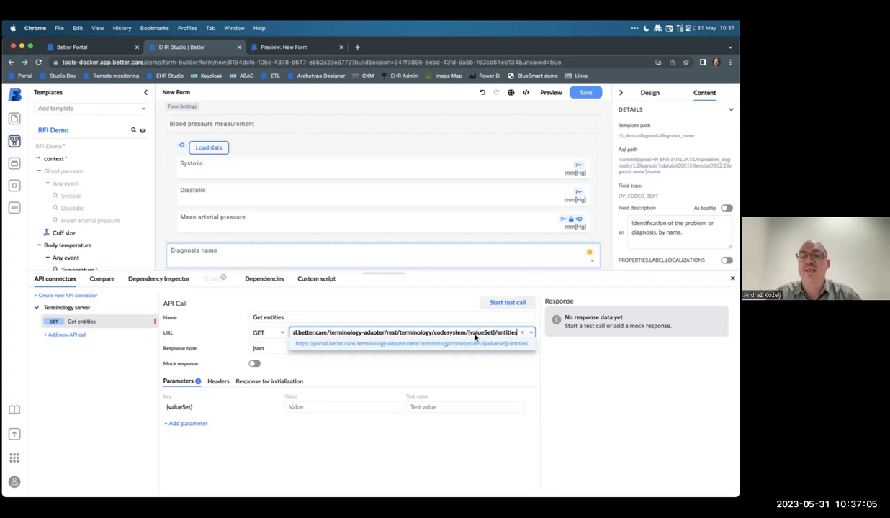
key("Tab")
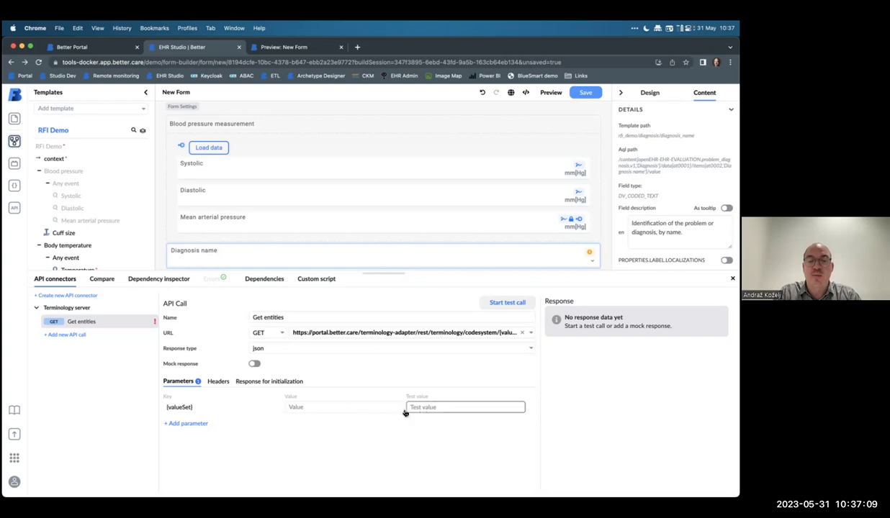
Step: Set both the test value and the value of the {valueSet} parameter to ICD10
left_click(429, 408)
type("ICD")
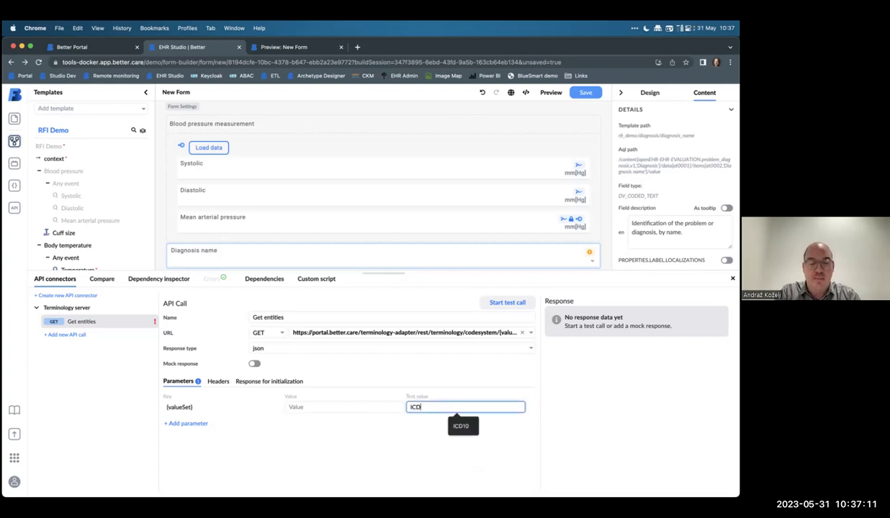
type("10")
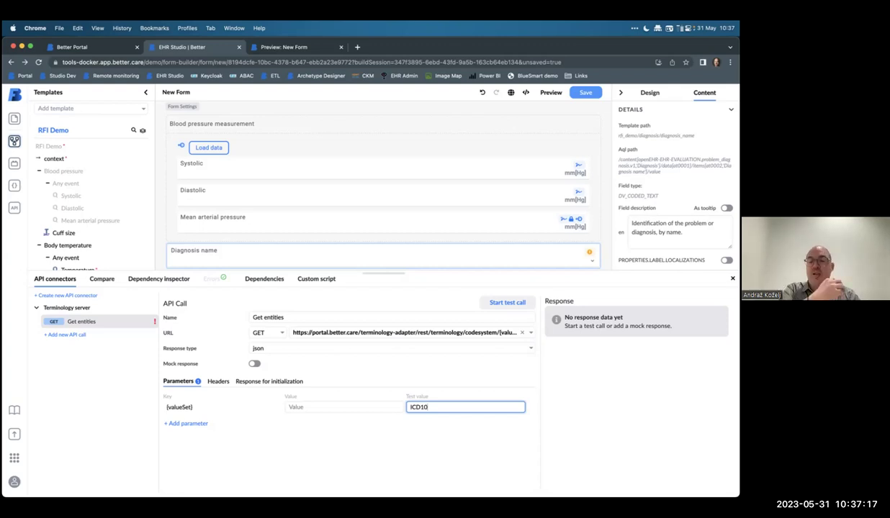
left_click(342, 405)
type("ICD10")
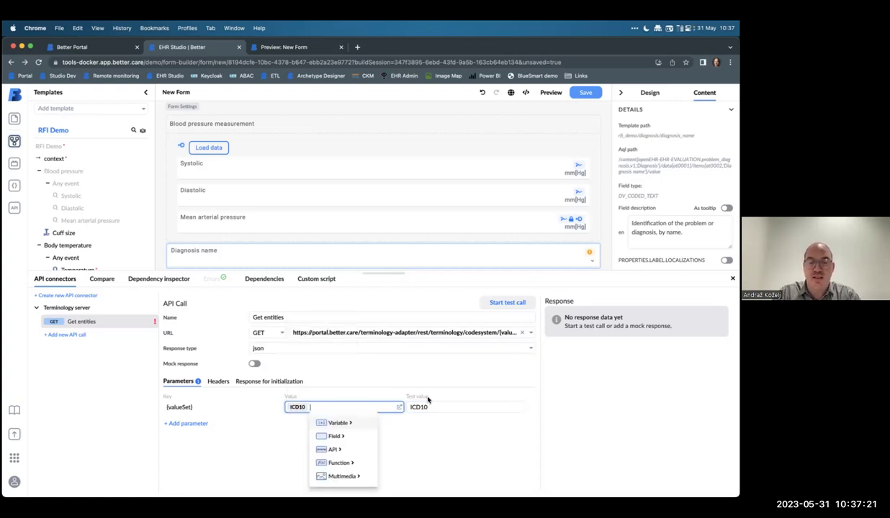
Step: Run a test call of Get entities, review the response schema and close the API connectors area
left_click(513, 304)
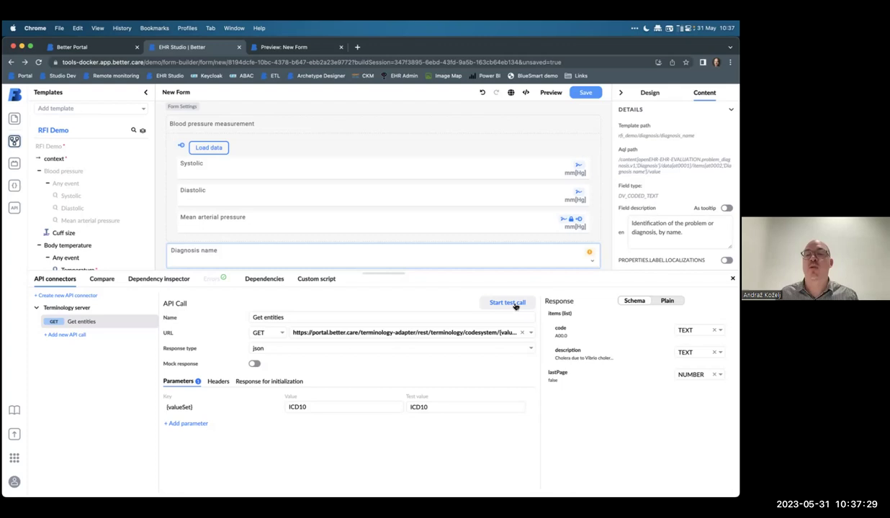
left_click(514, 303)
scroll(616, 378, "down", 5)
scroll(615, 360, "up", 5)
left_click(616, 295)
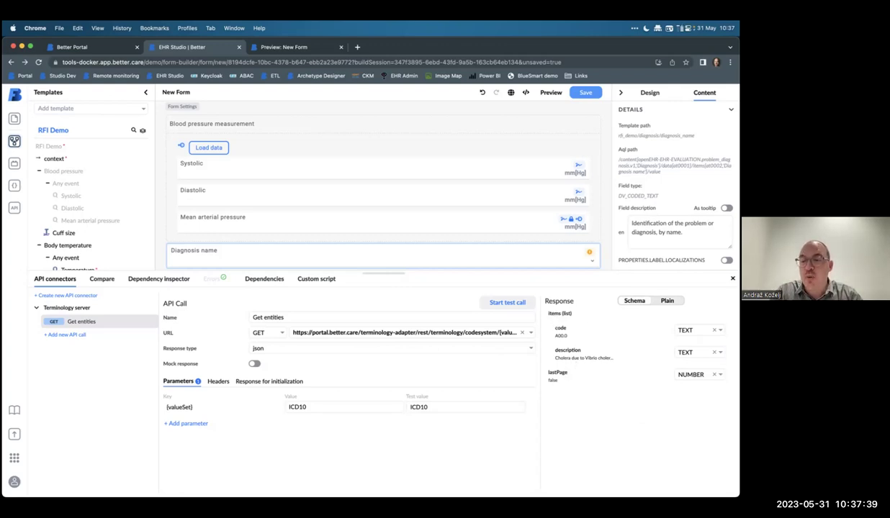
left_click(732, 278)
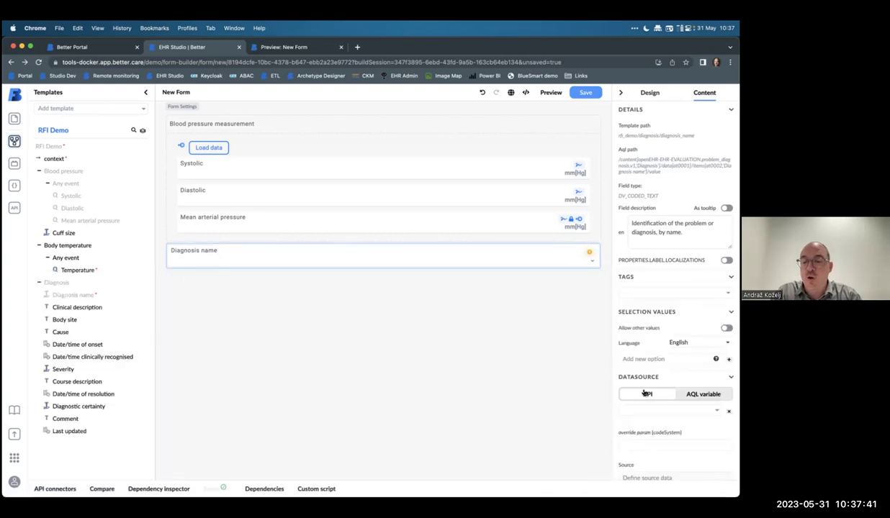
Step: Set the Diagnosis name API datasource to Terminology server - Get entities with items (list) as the source
scroll(662, 403, "down", 5)
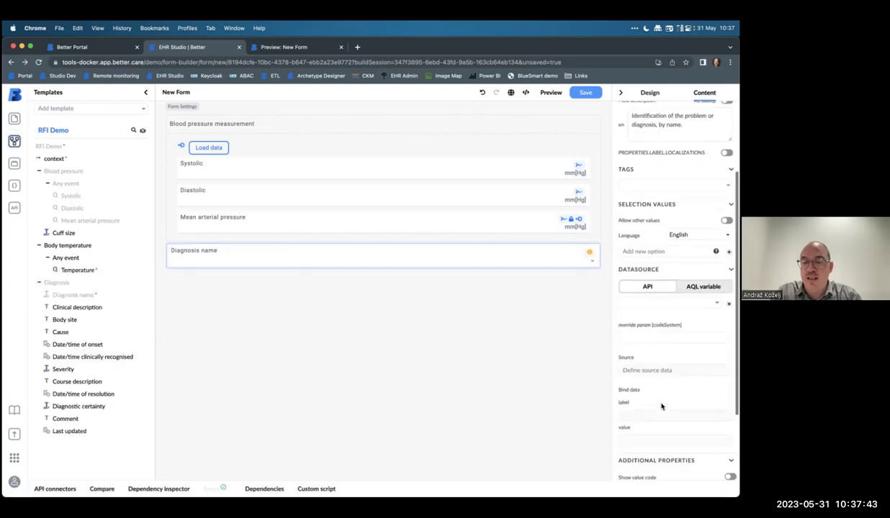
left_click(651, 229)
left_click(655, 241)
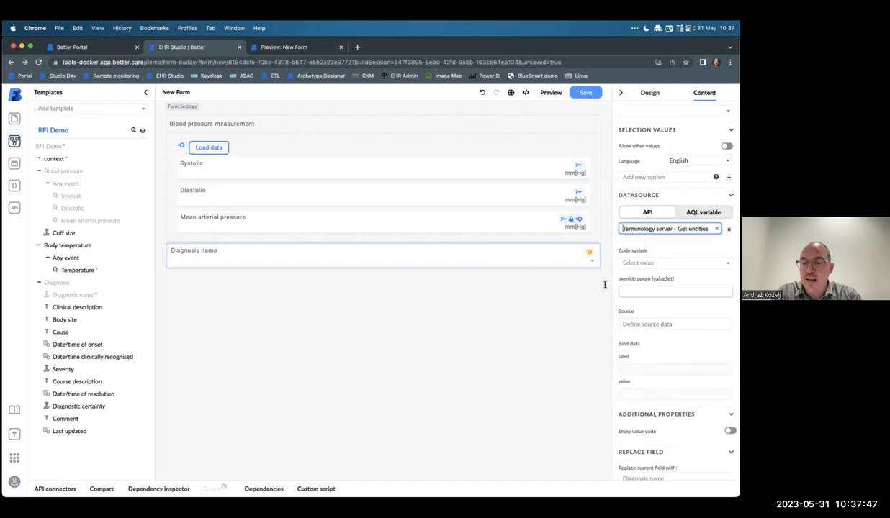
left_click(636, 323)
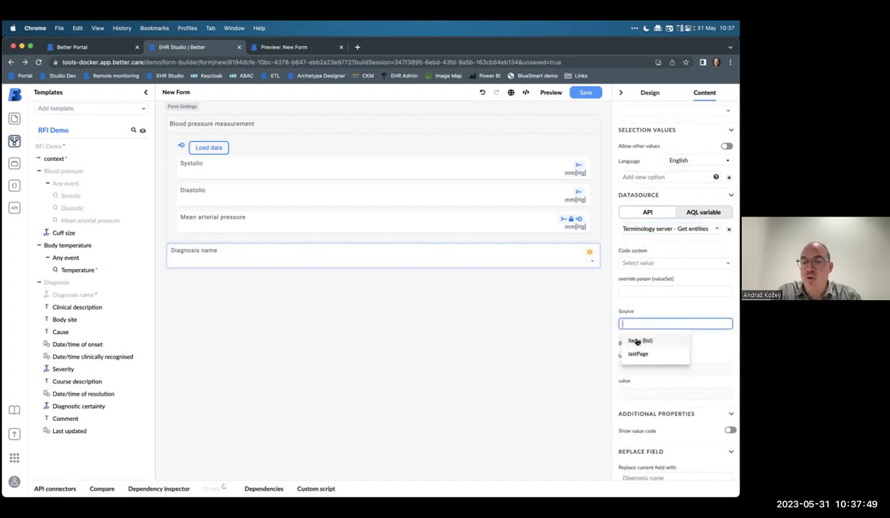
left_click(636, 341)
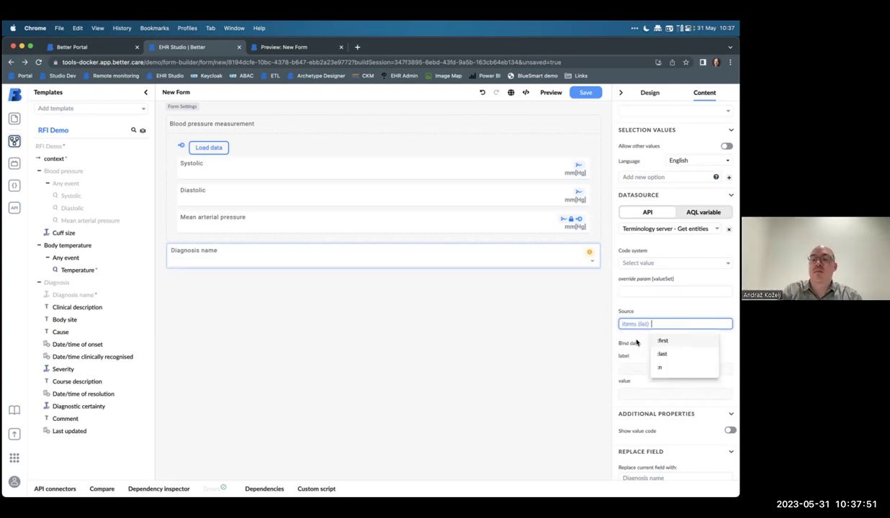
left_click(627, 341)
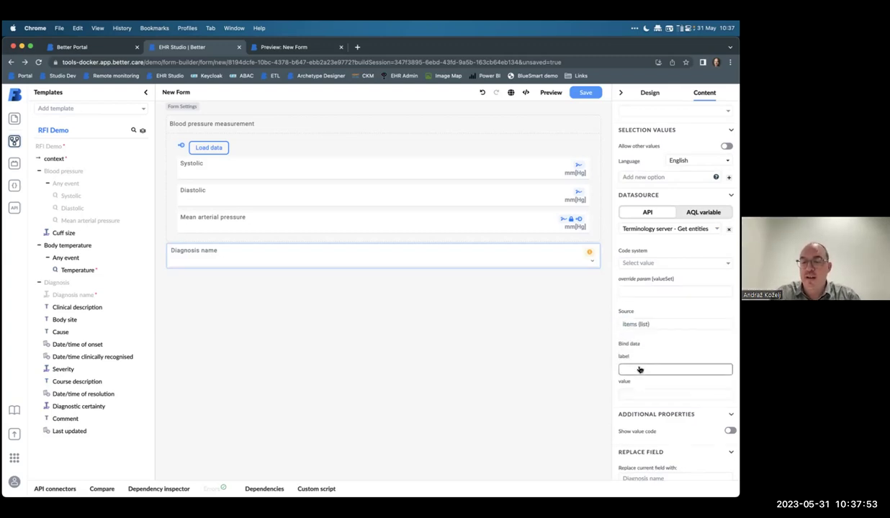
Step: Bind the Diagnosis name datasource label to description and its value to code
left_click(638, 368)
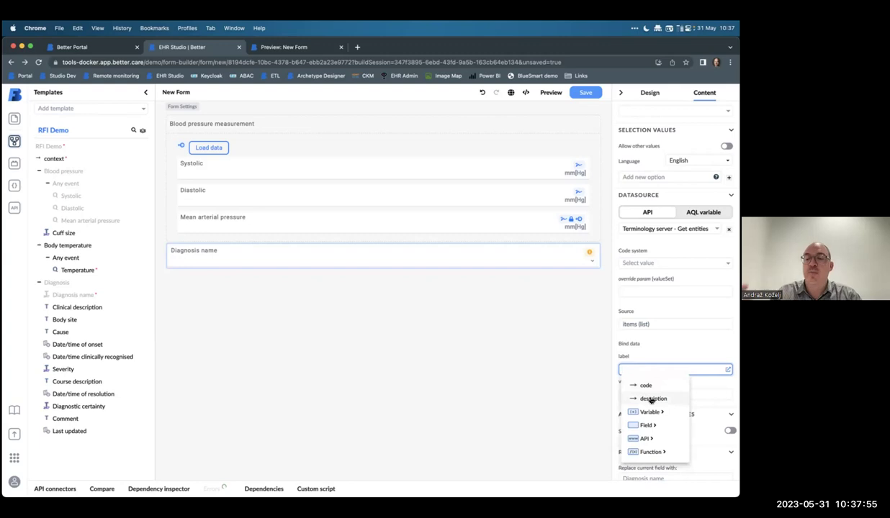
left_click(650, 398)
left_click(631, 394)
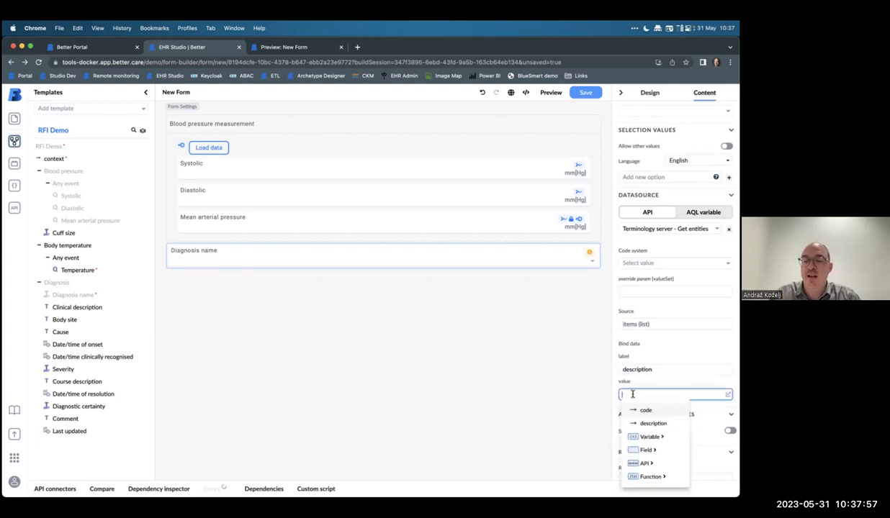
left_click(647, 411)
left_click(632, 372)
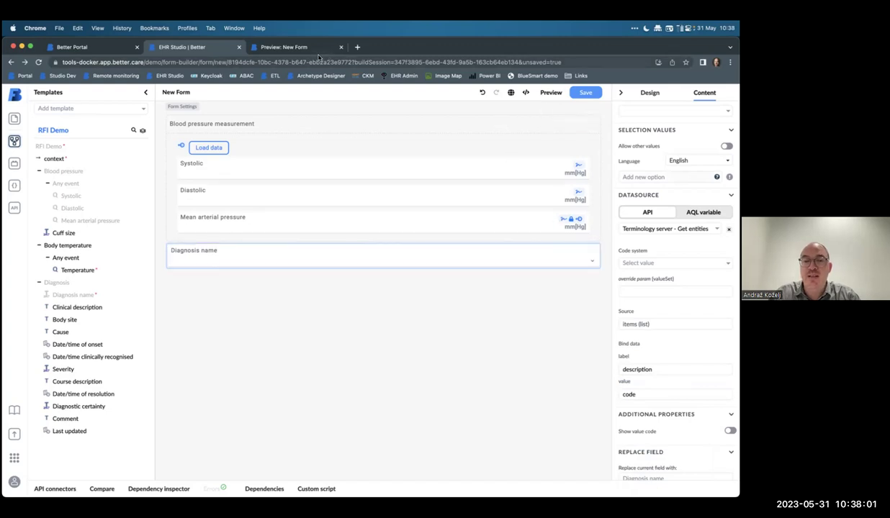
Step: Switch to the form preview and browse the options offered for Diagnosis name
left_click(291, 49)
left_click(264, 246)
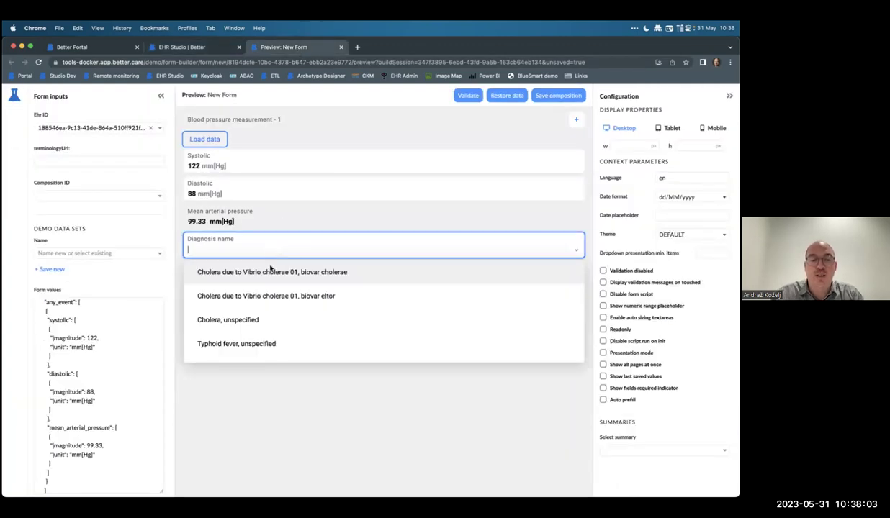
scroll(269, 317, "down", 5)
scroll(269, 316, "down", 5)
scroll(268, 317, "up", 10)
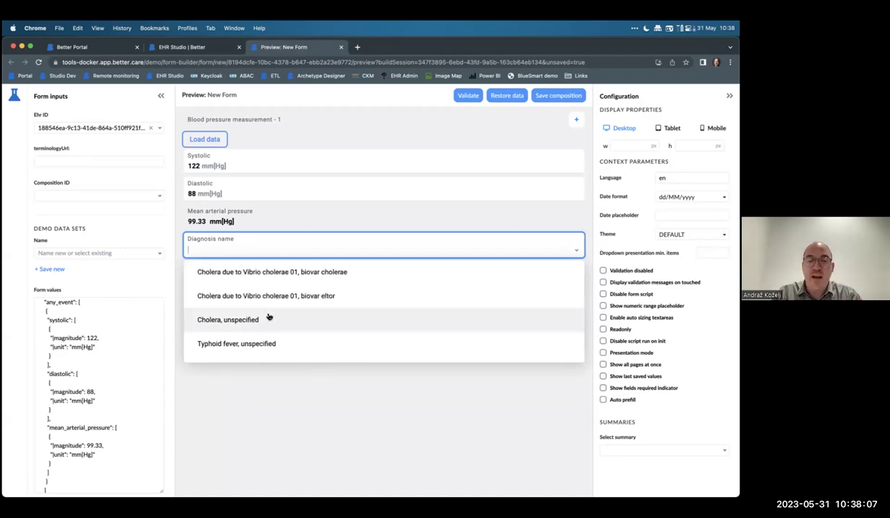
left_click(281, 374)
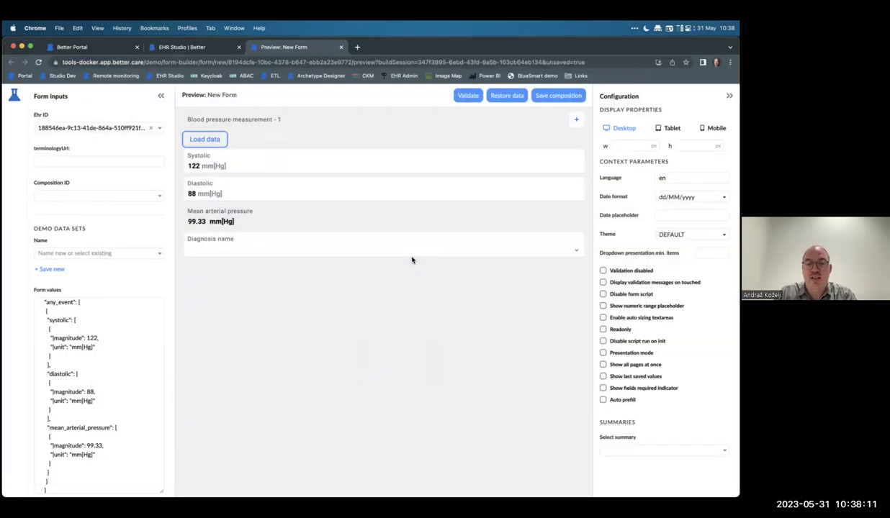
Step: Return to the form editor and override the valueSet parameter of the Diagnosis name datasource with bodyParts
left_click(191, 47)
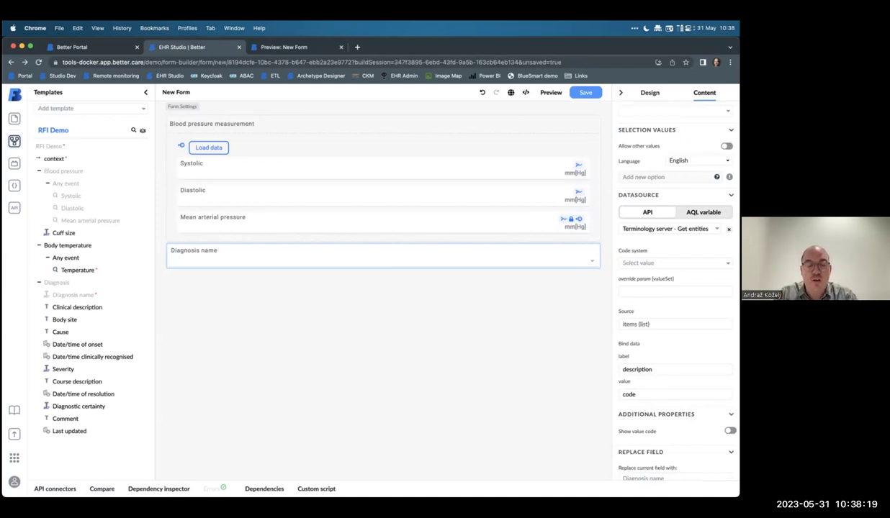
left_click(652, 291)
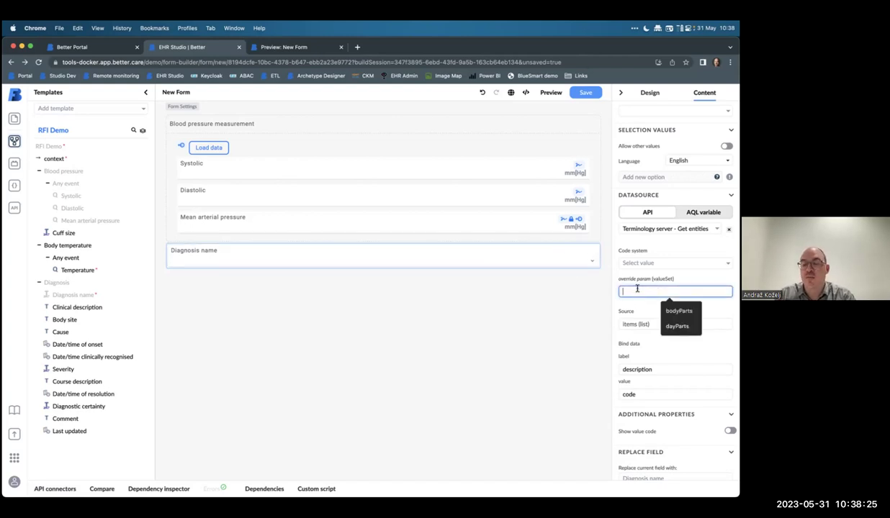
key("Down")
key("Return")
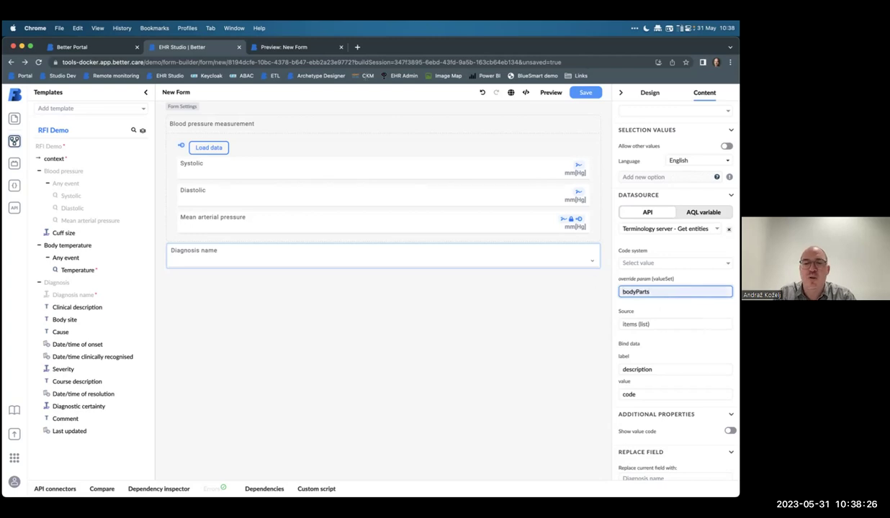
Step: Switch to the form preview and check the Diagnosis name options against the overridden value set
left_click(282, 46)
left_click(306, 252)
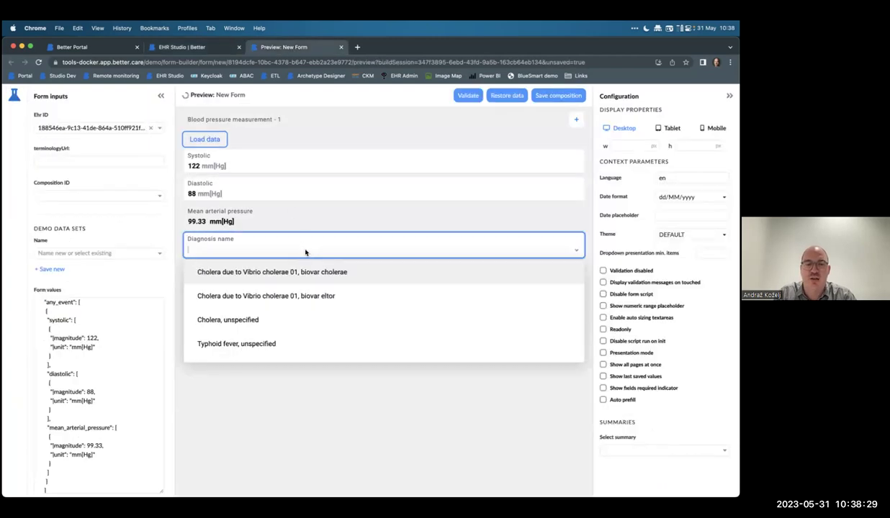
left_click(220, 137)
left_click(244, 250)
left_click(212, 250)
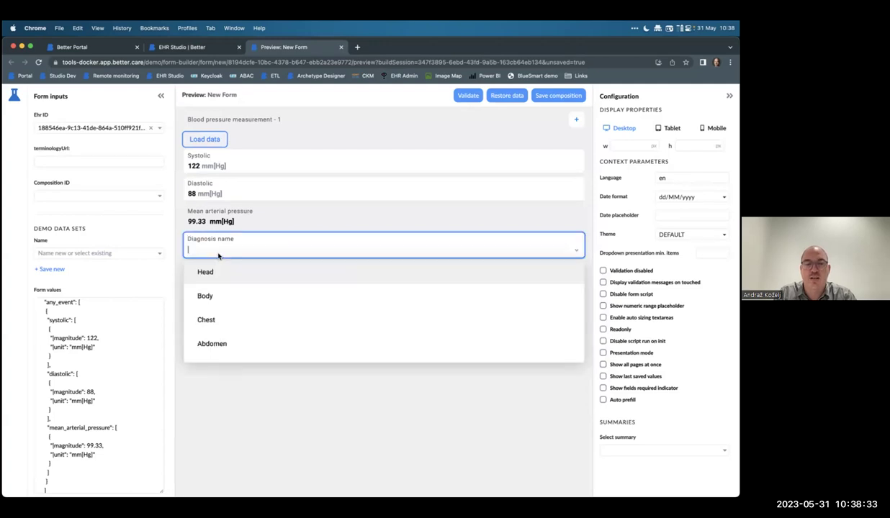
left_click(240, 403)
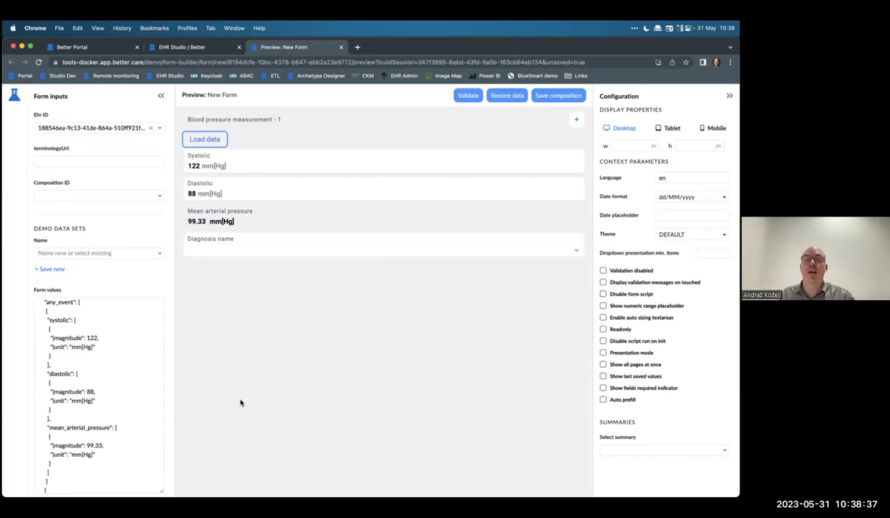
Step: Return to the form editor and clear the valueSet override parameter of the Diagnosis name datasource
left_click(186, 46)
left_click(651, 293)
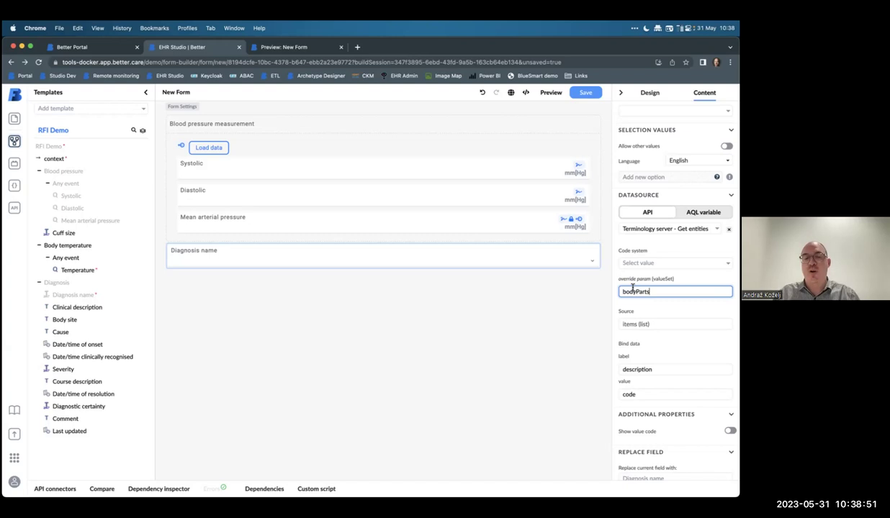
left_click(377, 287)
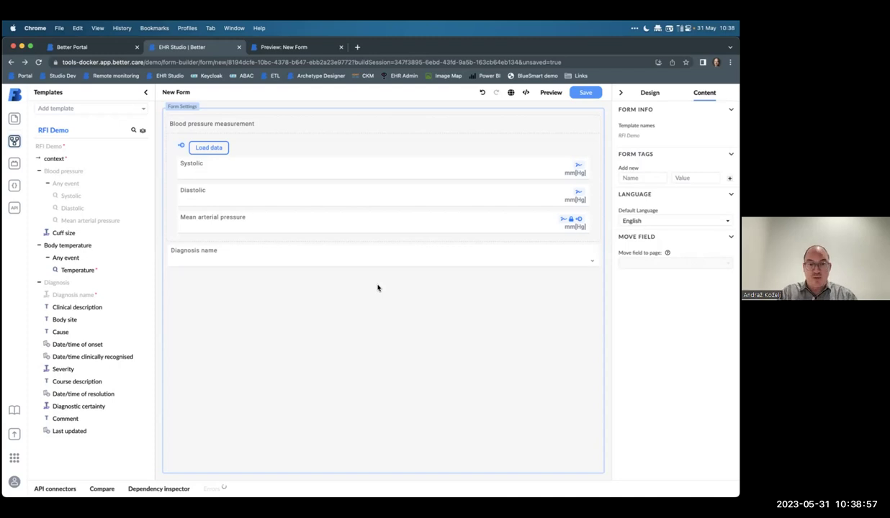
left_click(385, 258)
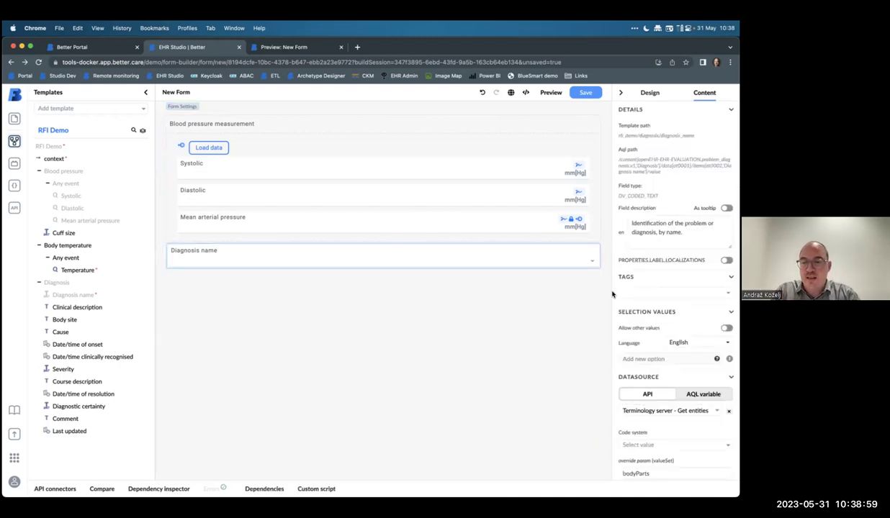
scroll(673, 302, "down", 5)
left_click(665, 238)
key("BackSpace")
key("BackSpace")
key("BackSpace")
key("BackSpace")
key("BackSpace")
key("BackSpace")
key("BackSpace")
key("BackSpace")
key("BackSpace")
Step: Start saving the form under the name RFI demo and set its status to Active
left_click(583, 93)
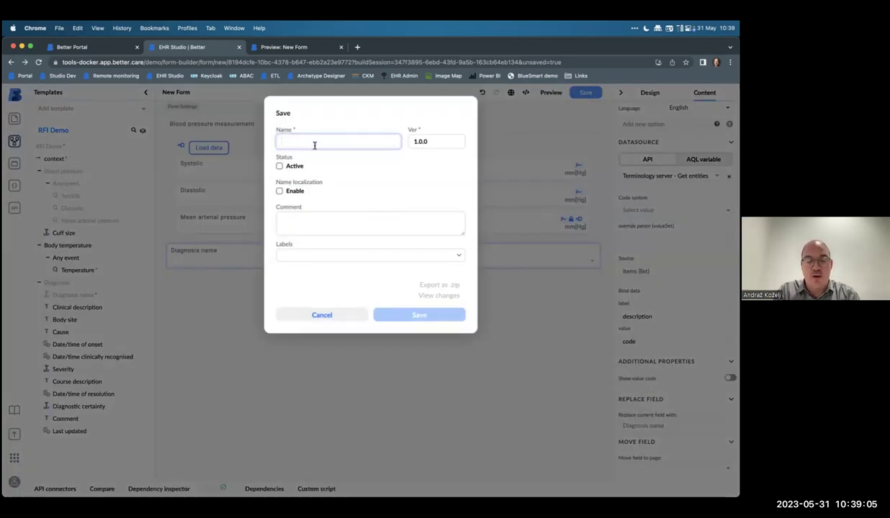
type("RFI demo")
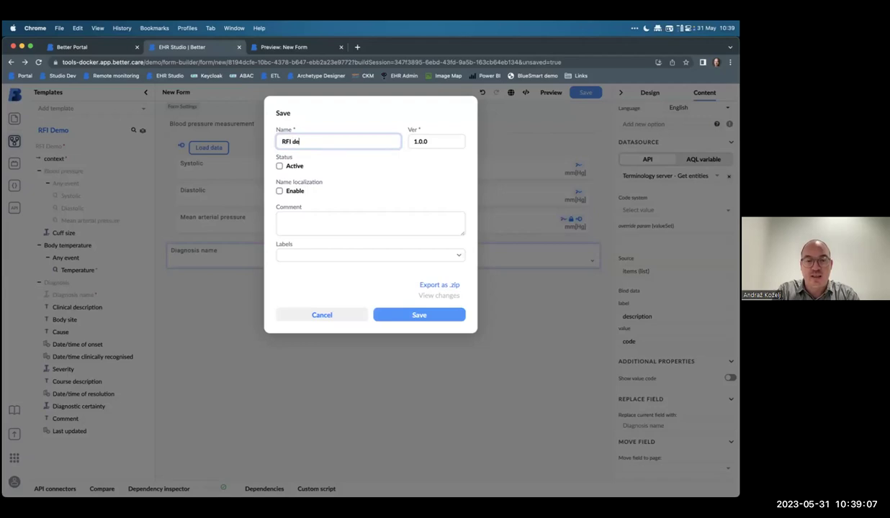
left_click(287, 169)
Step: Enable name localization with RFI demo EN for English and RFI demo DE for German, and save the form
left_click(290, 193)
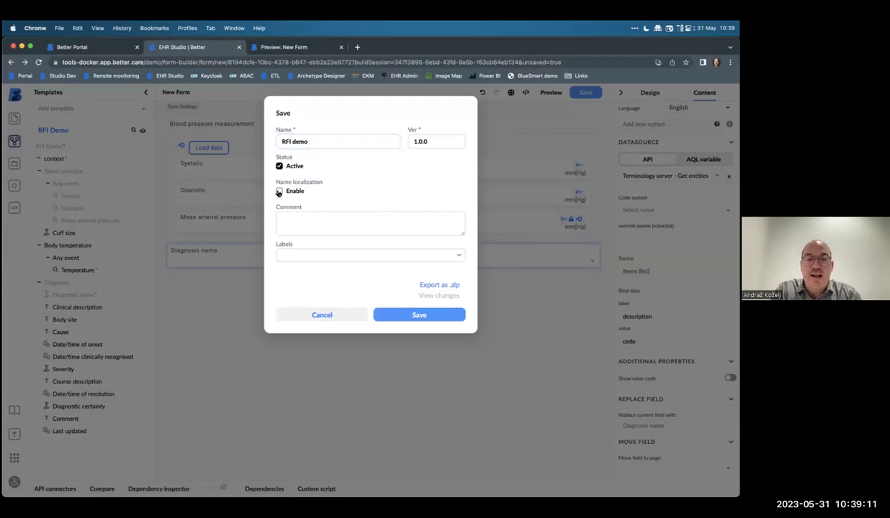
left_click(325, 209)
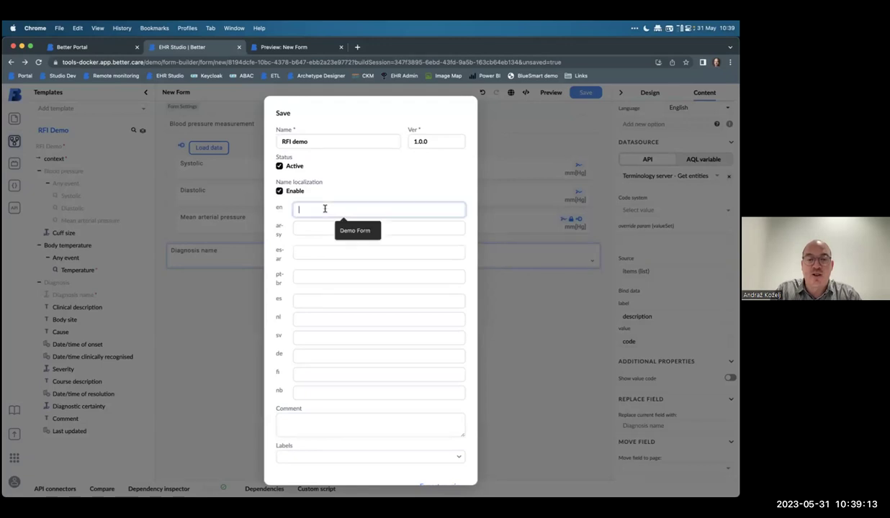
type("RFI demo EN")
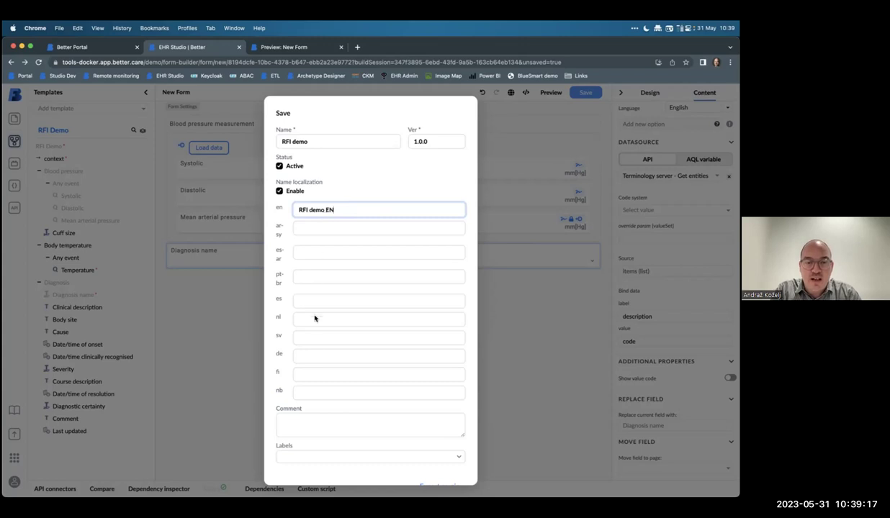
left_click(310, 356)
type("RFI demo DE")
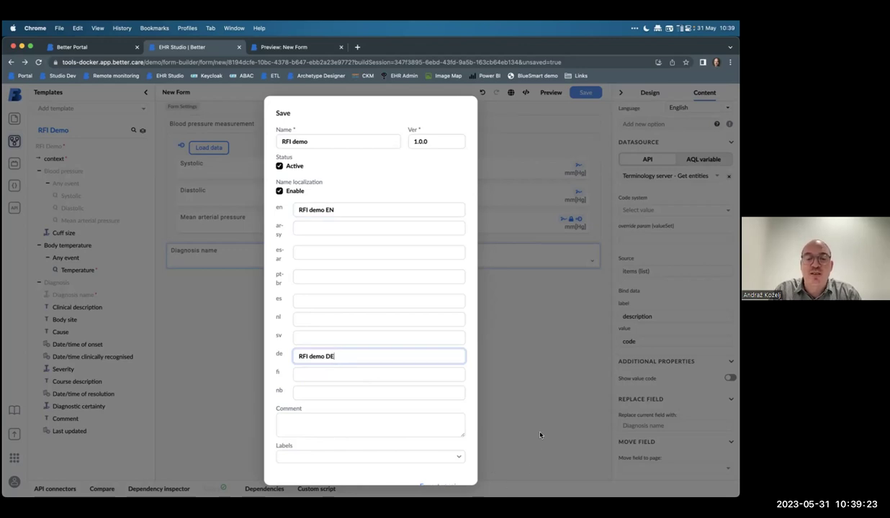
scroll(407, 346, "down", 2)
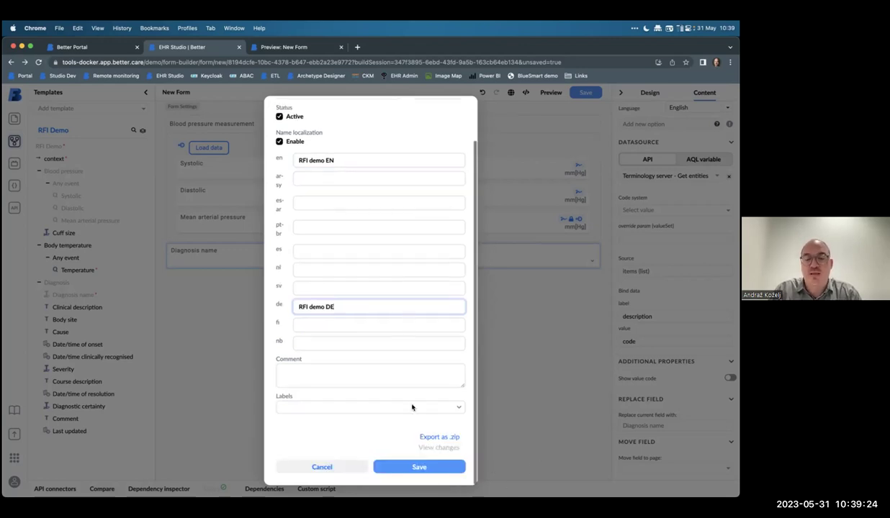
left_click(416, 468)
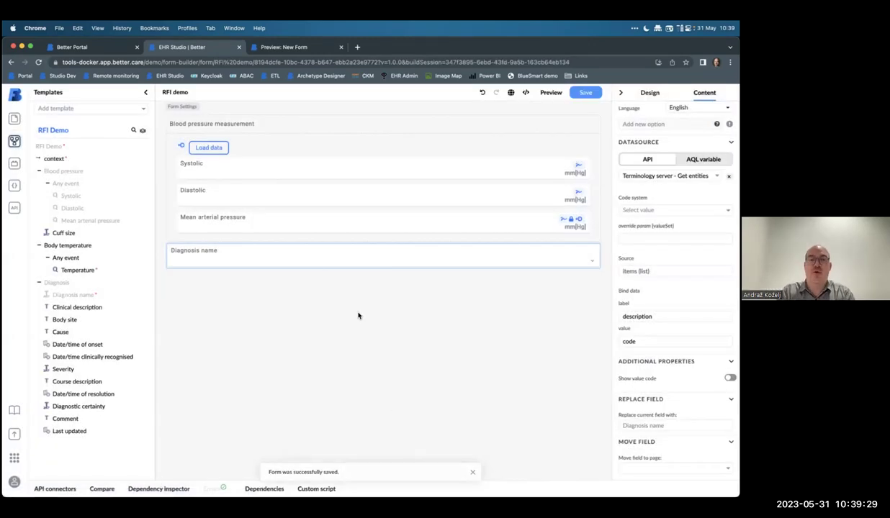
Step: Switch to Better Portal and start the RFI demo EN assessment for the open patient
left_click(78, 48)
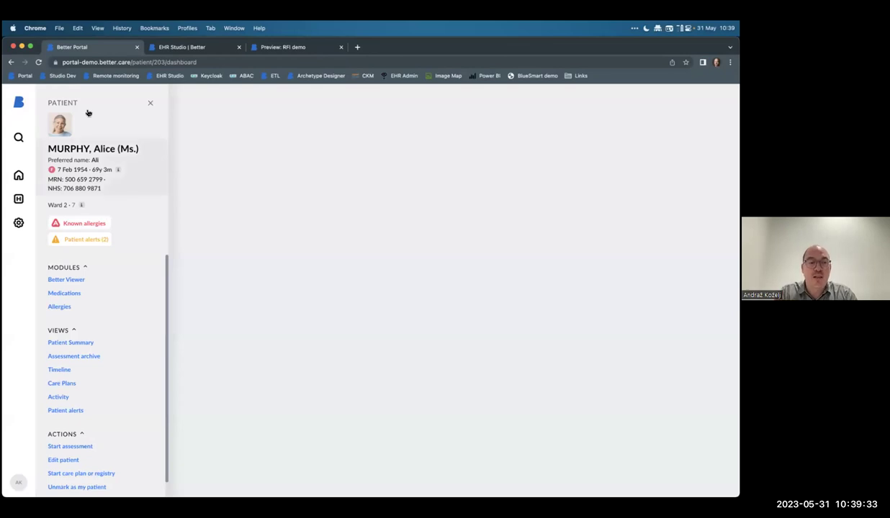
left_click(67, 448)
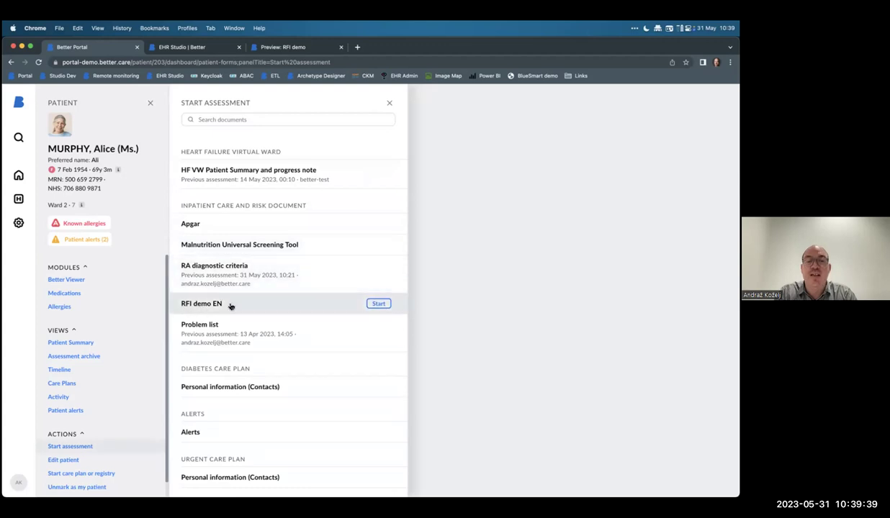
left_click(375, 303)
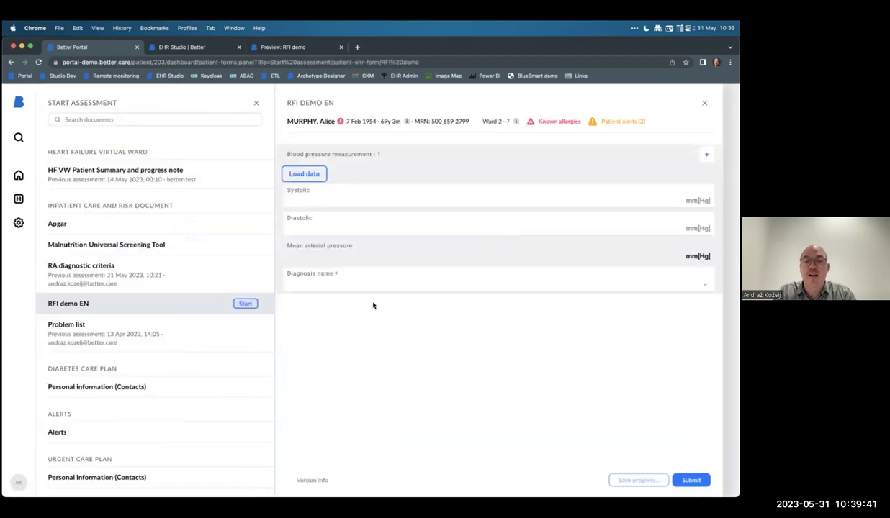
Step: Load the blood pressure data into the assessment, and replace Systolic with 120 and Diastolic with 65 mm[Hg]
left_click(313, 174)
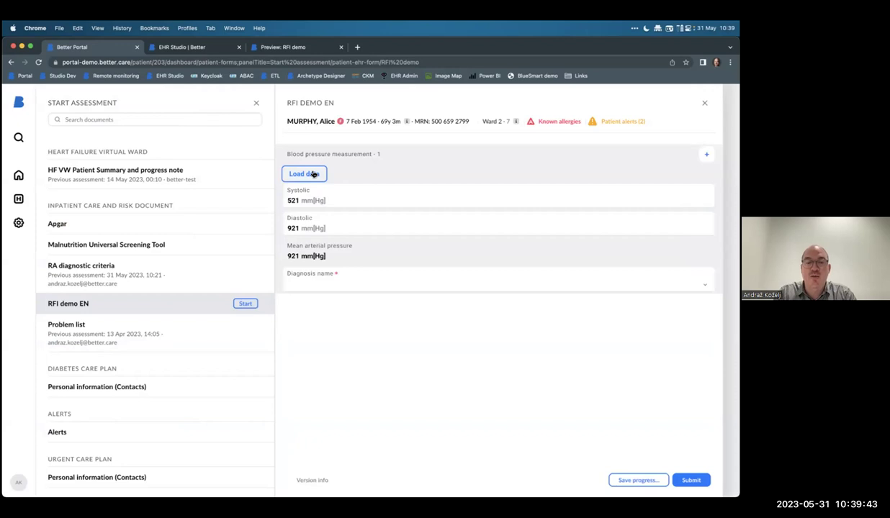
left_click(283, 203)
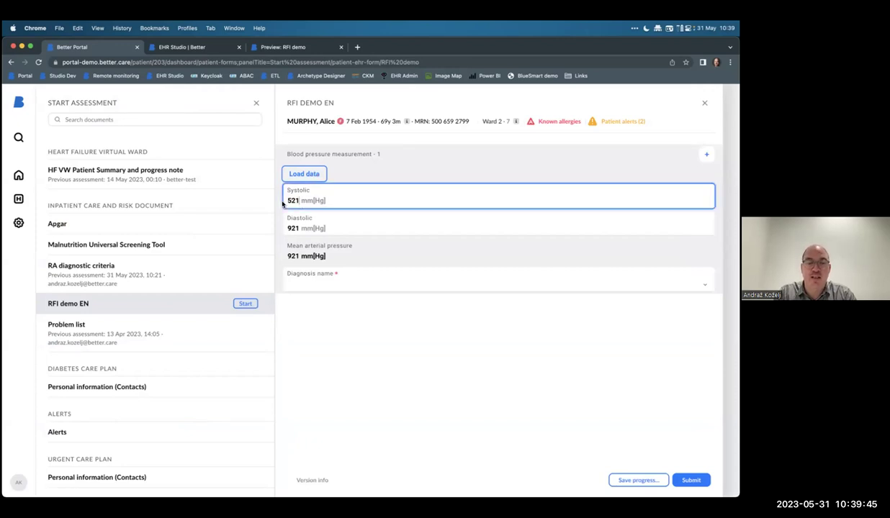
type("120")
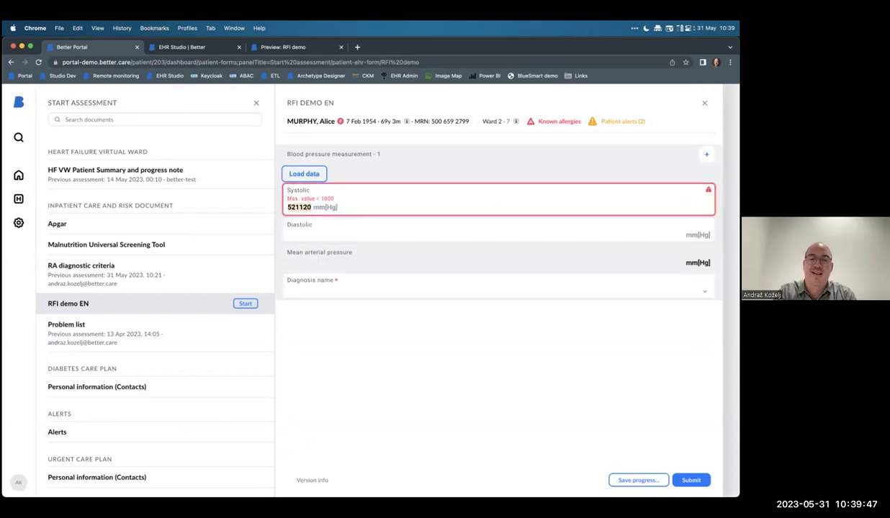
type("120")
key("Tab")
type("65")
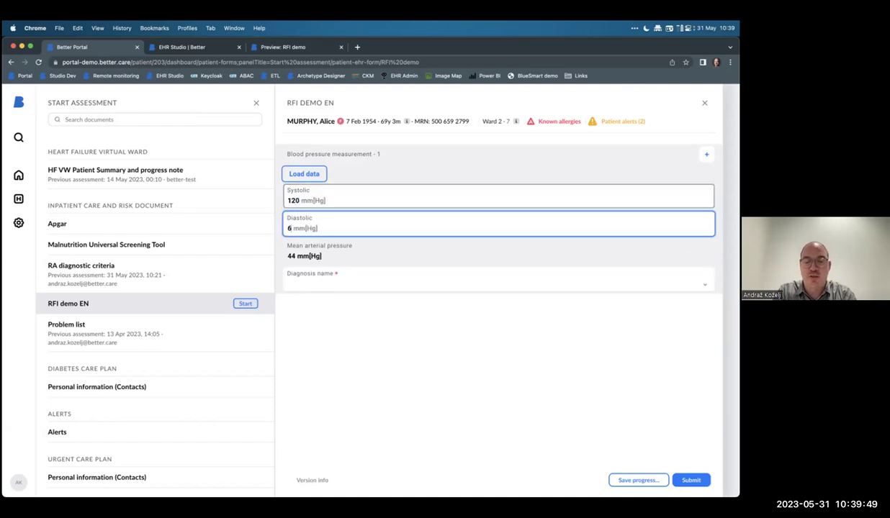
Step: Choose Typhoid meningitis as the Diagnosis name and submit the assessment
left_click(336, 286)
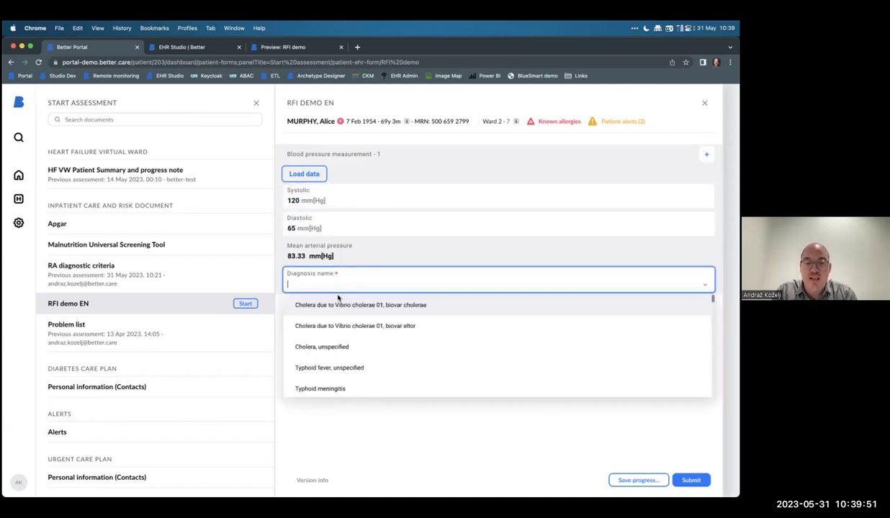
left_click(325, 389)
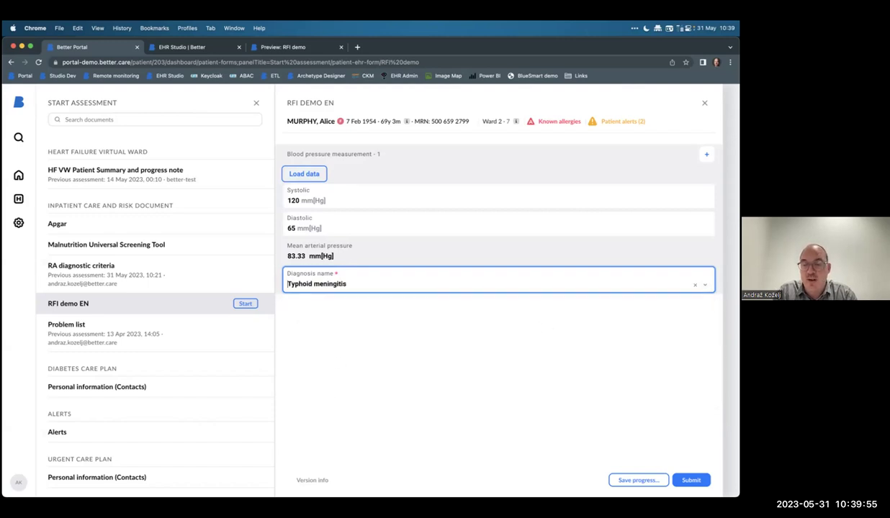
left_click(691, 480)
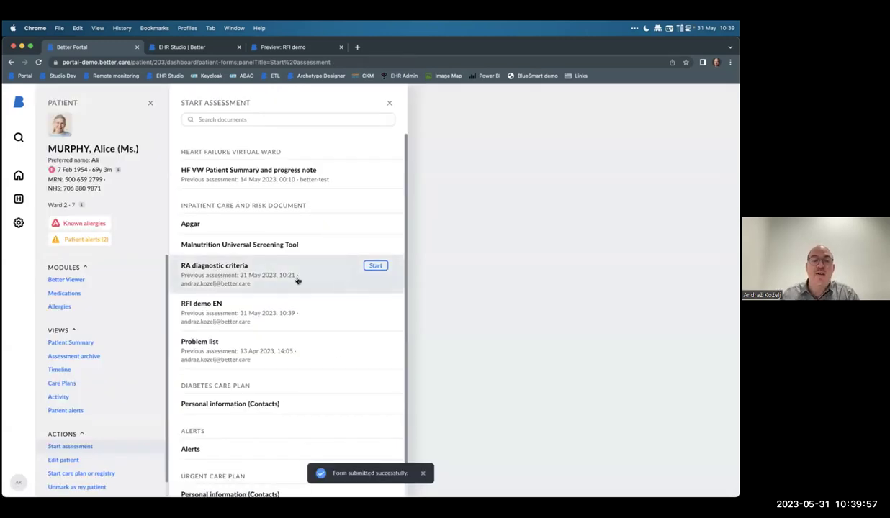
Step: Open the newest RFI demo document in the patient's assessment archive to review the submitted values
left_click(75, 356)
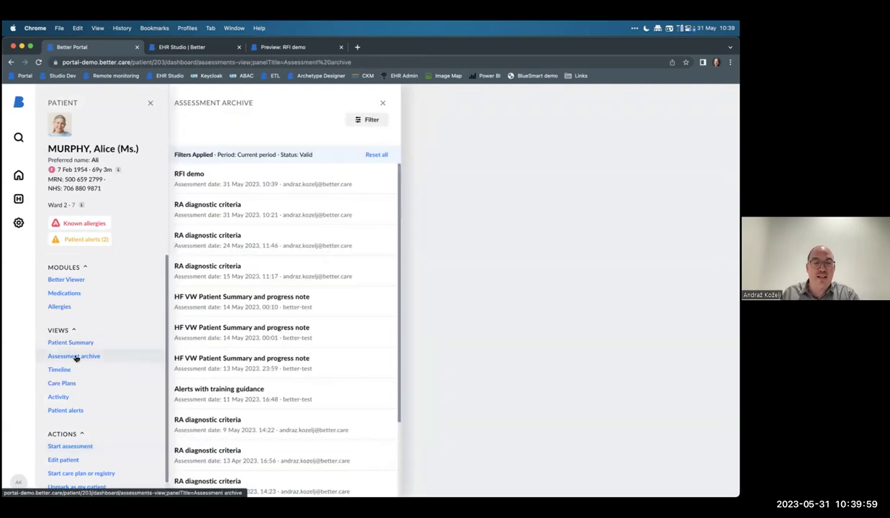
left_click(195, 183)
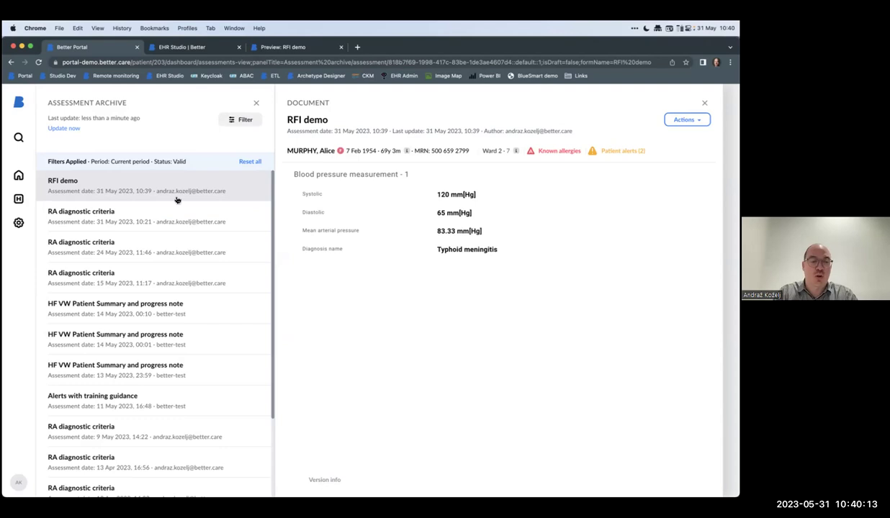
Step: Change the portal language to Deutsch in the user's local settings
left_click(19, 480)
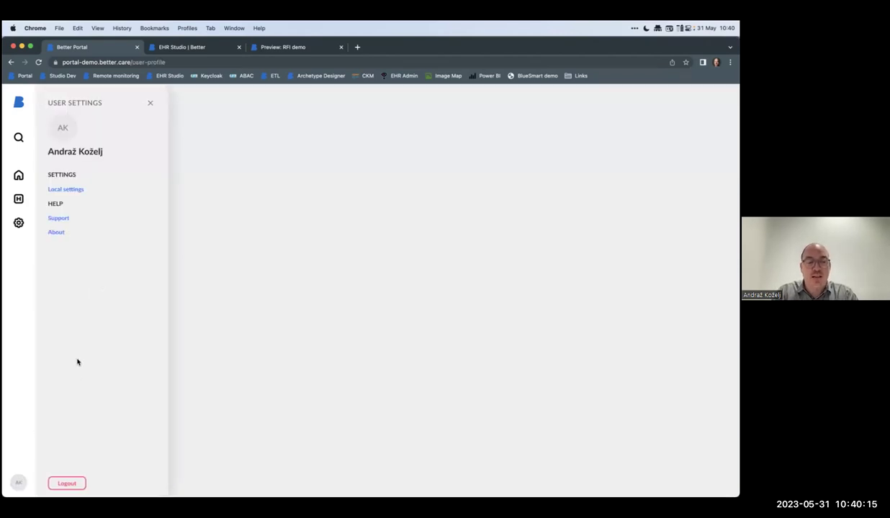
left_click(71, 188)
left_click(237, 140)
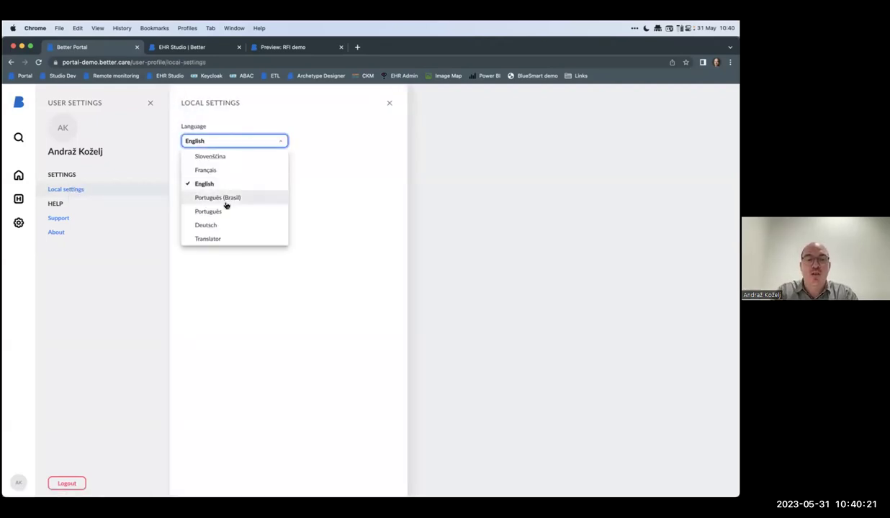
left_click(216, 225)
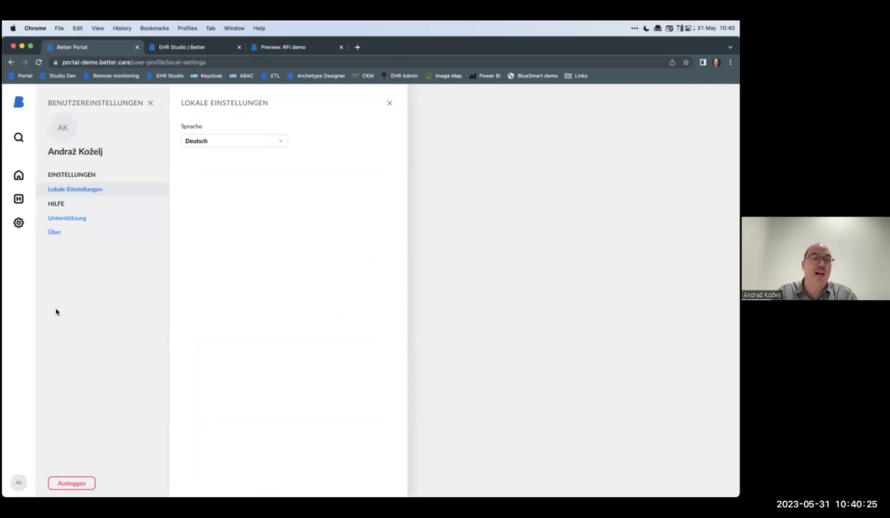
Step: Reopen the same patient and start the RFI demo DE assessment to check the German labels
left_click(18, 177)
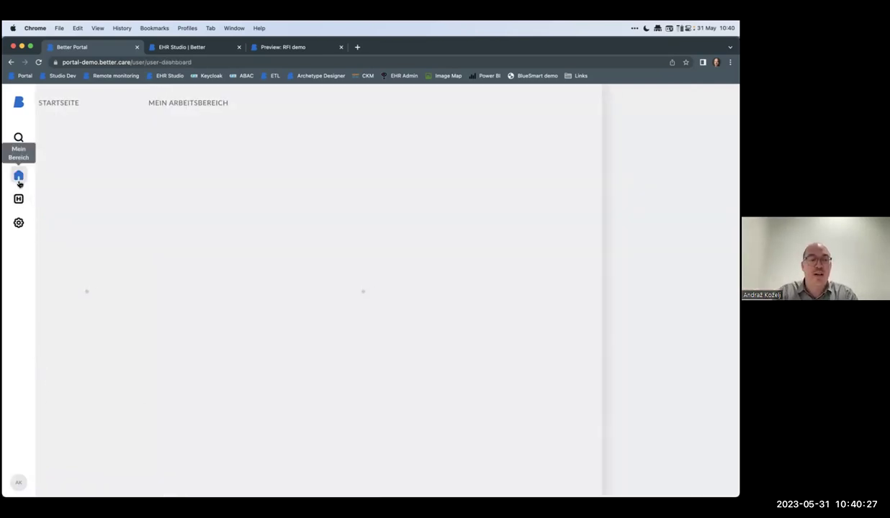
left_click(545, 166)
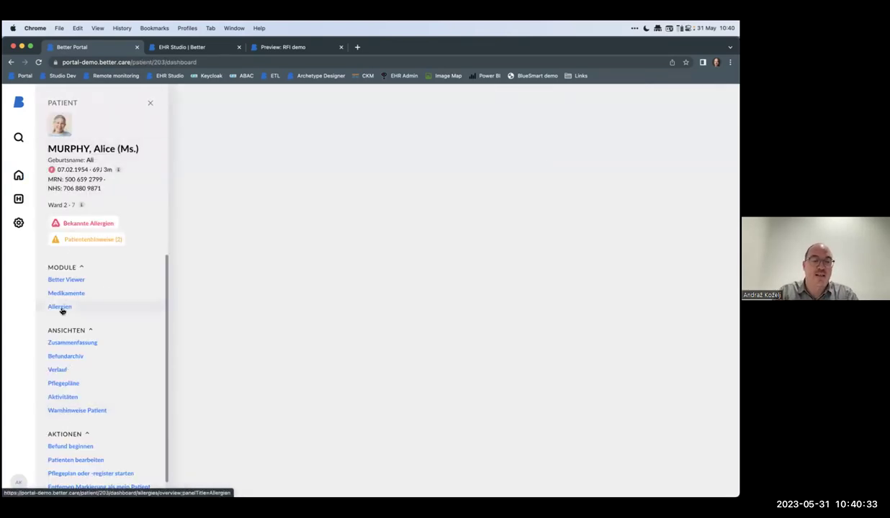
left_click(68, 447)
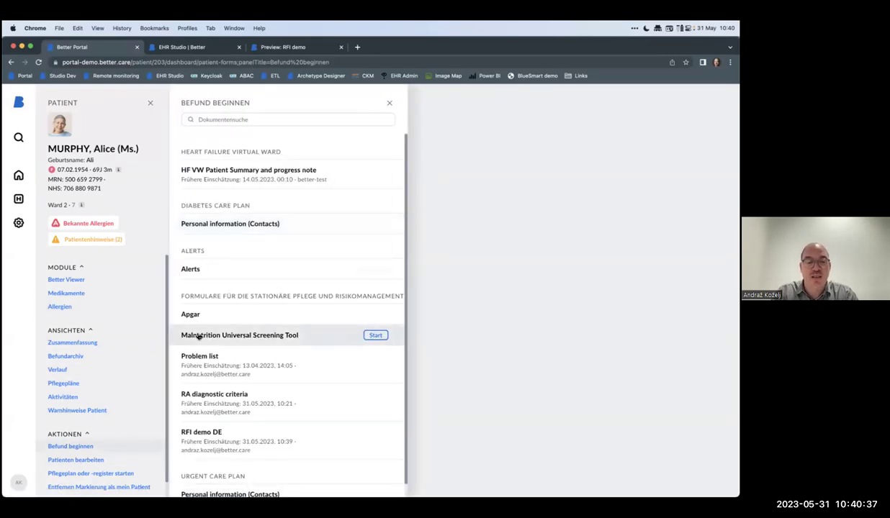
left_click(242, 426)
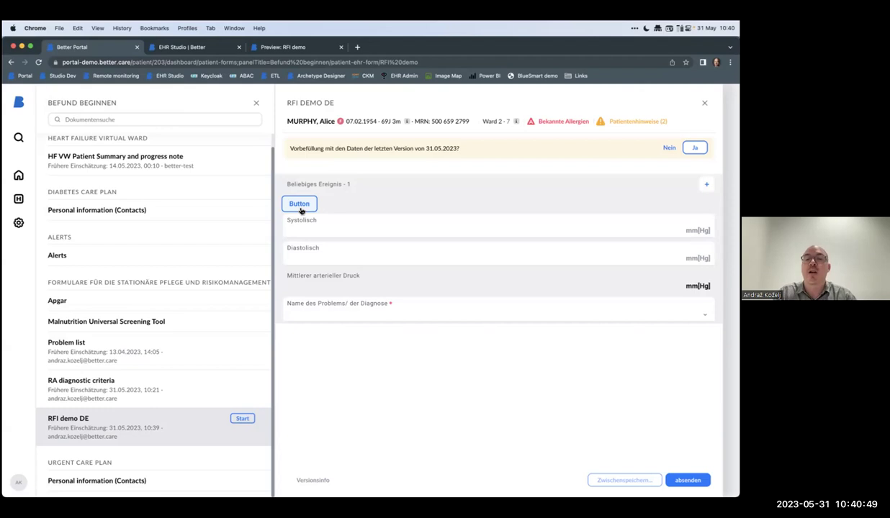
Step: Return to EHR Studio, show custom localizations for the Load data button's label, and set its German text to Update DE
left_click(195, 49)
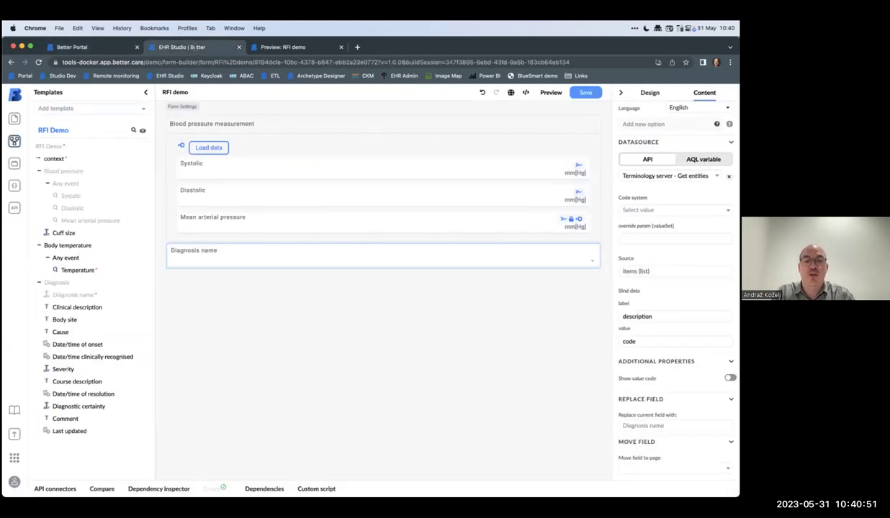
left_click(213, 152)
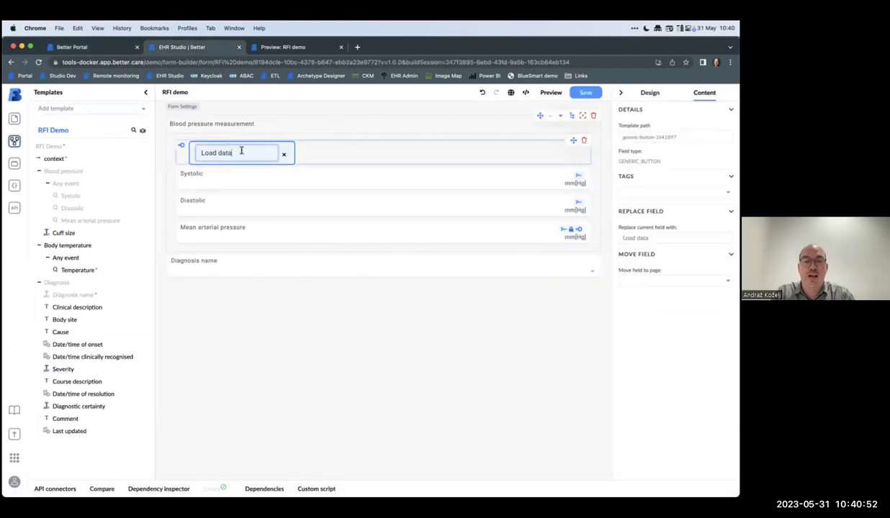
left_click(650, 92)
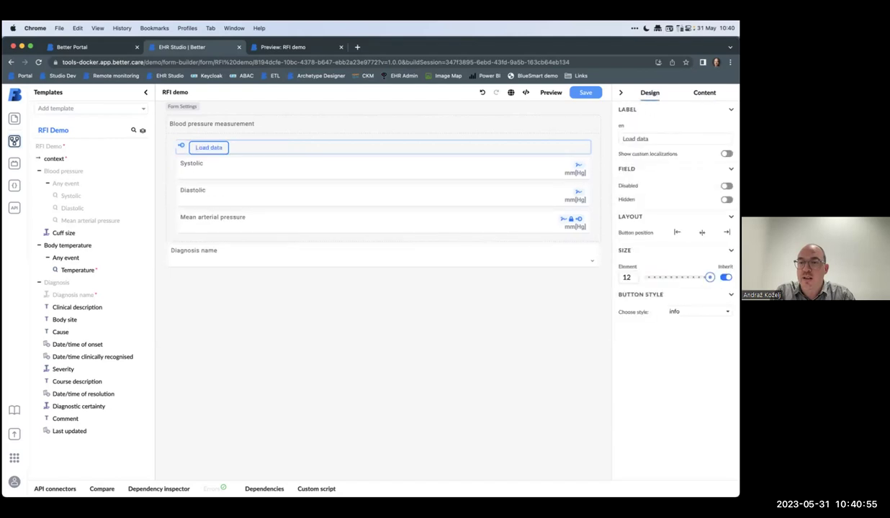
left_click_drag(644, 351, 599, 355)
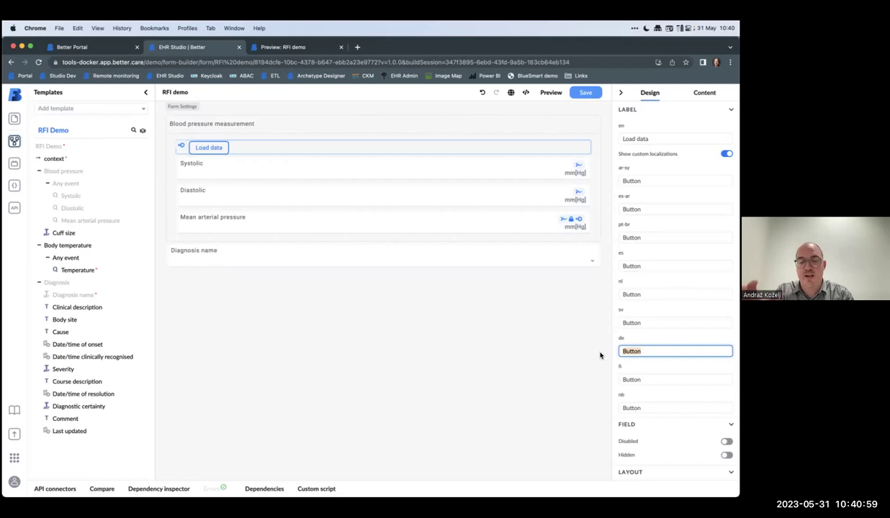
type("Update DE")
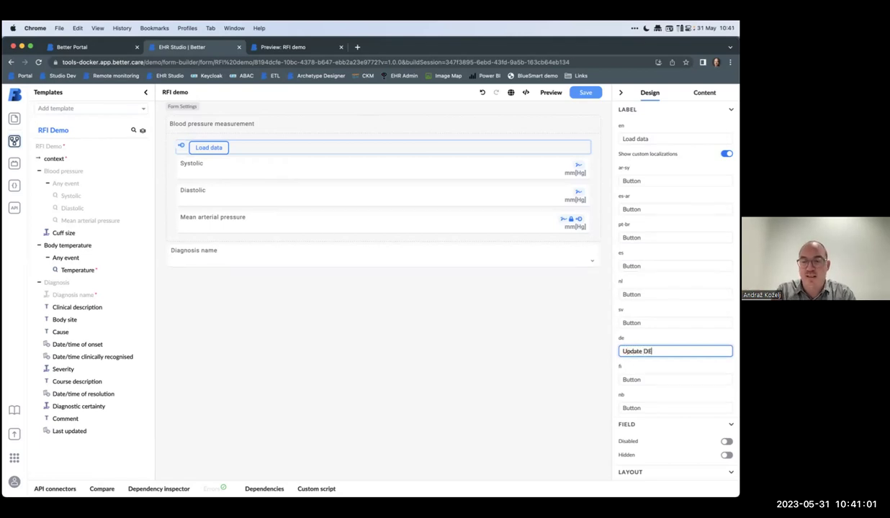
Step: Save the RFI demo form with the updated button label as version 1.0.1
left_click(584, 93)
scroll(385, 287, "down", 3)
left_click(418, 465)
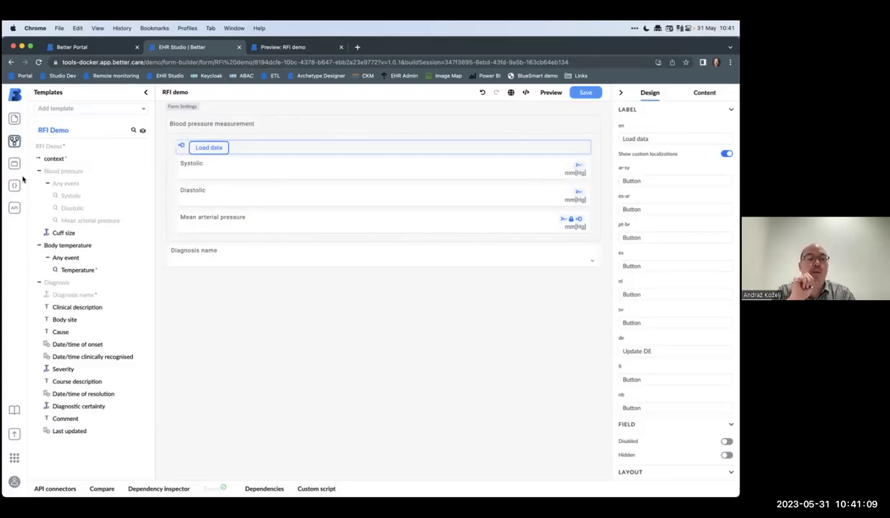
Step: Create a blank summary page named New summary for the form, keeping the presentation field setting
left_click(14, 120)
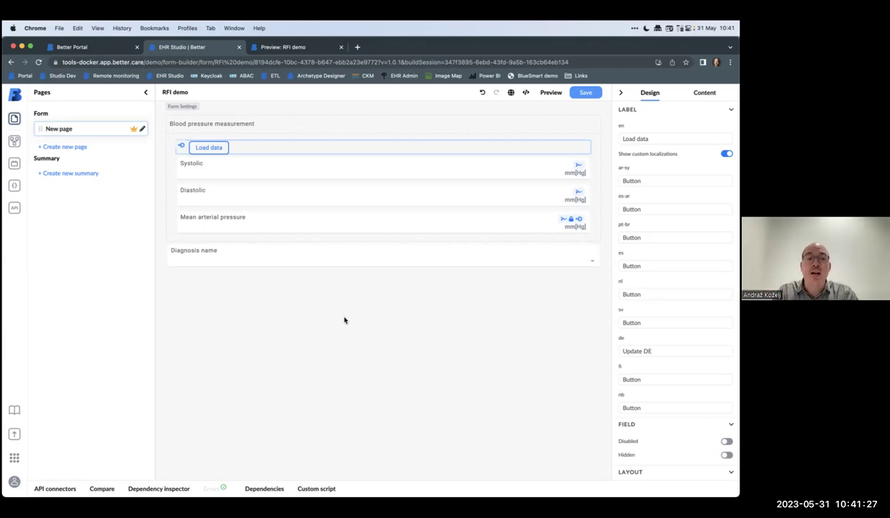
left_click(72, 173)
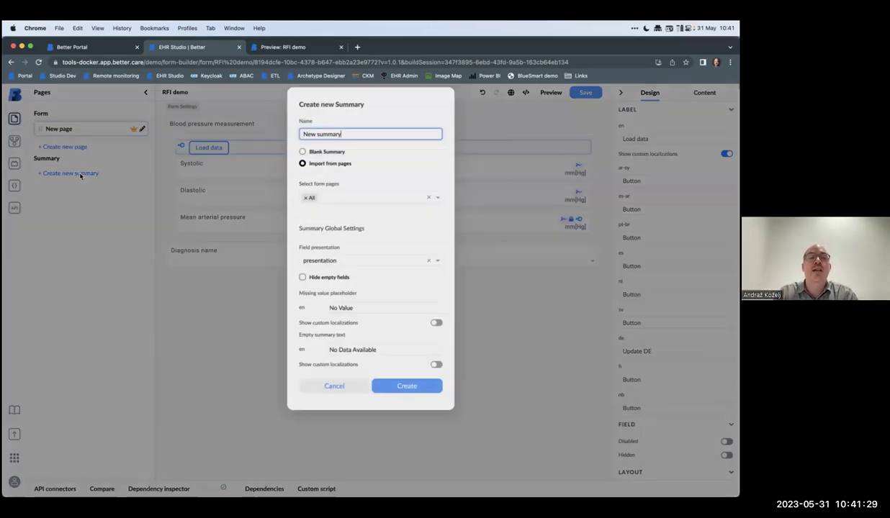
left_click(303, 162)
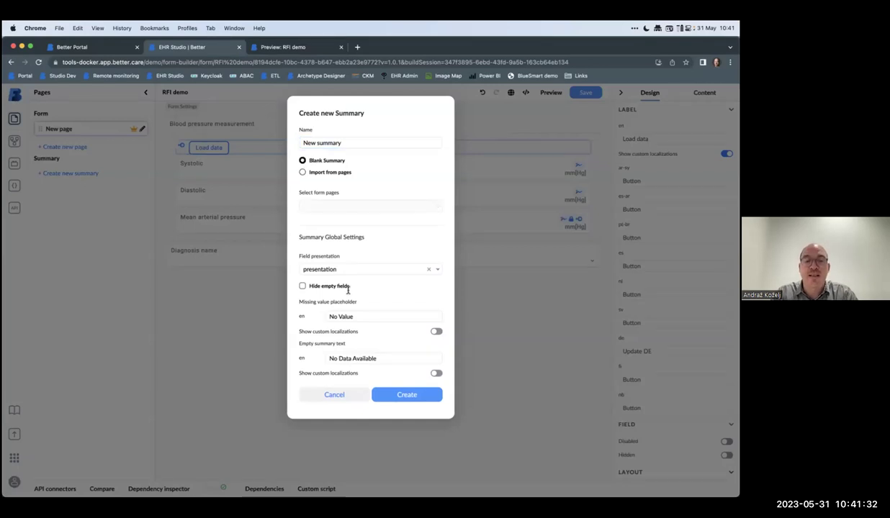
left_click(402, 395)
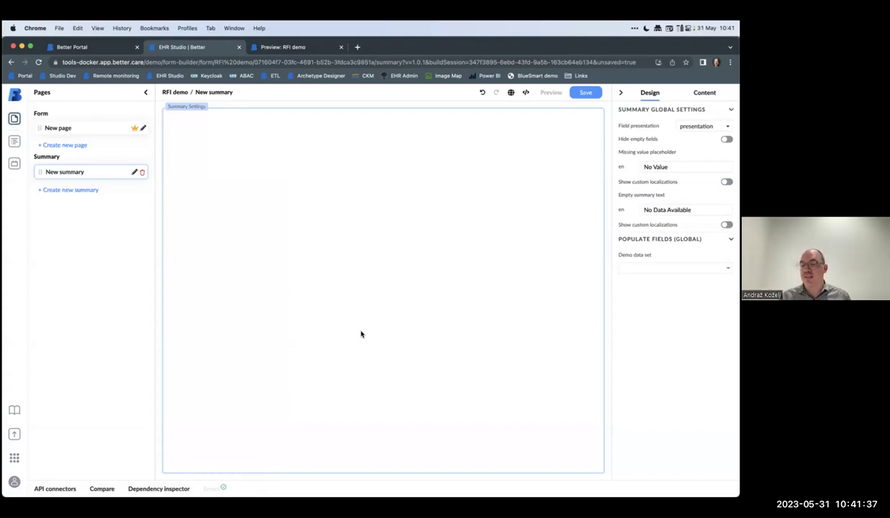
Step: Switch to Better Portal and set the language back to English in the user's local settings
left_click(84, 46)
left_click(19, 482)
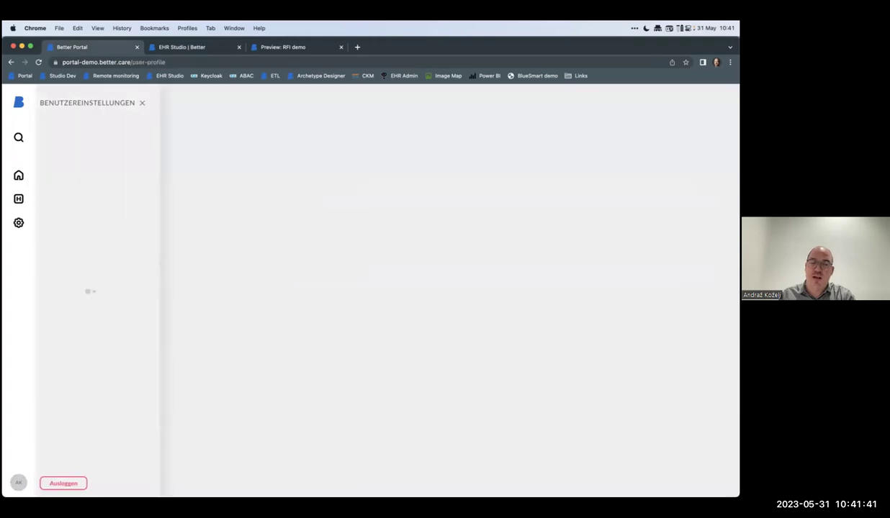
left_click(80, 191)
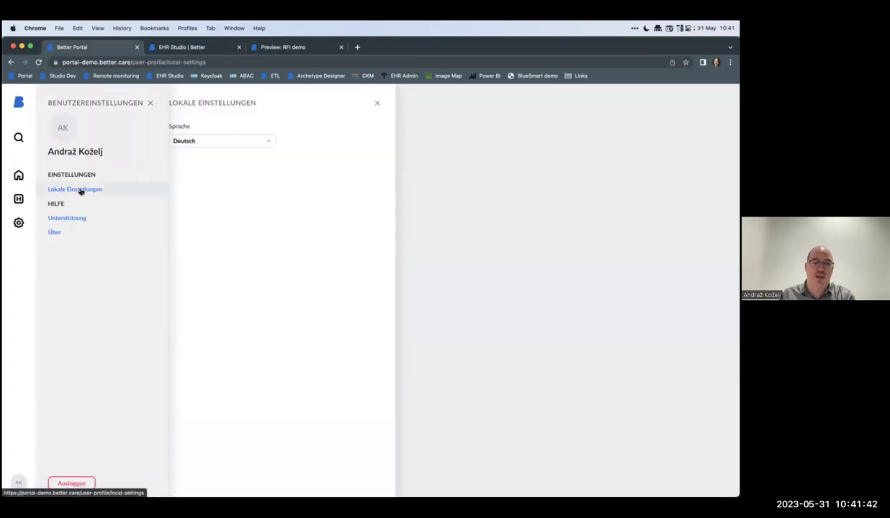
left_click(218, 142)
left_click(218, 184)
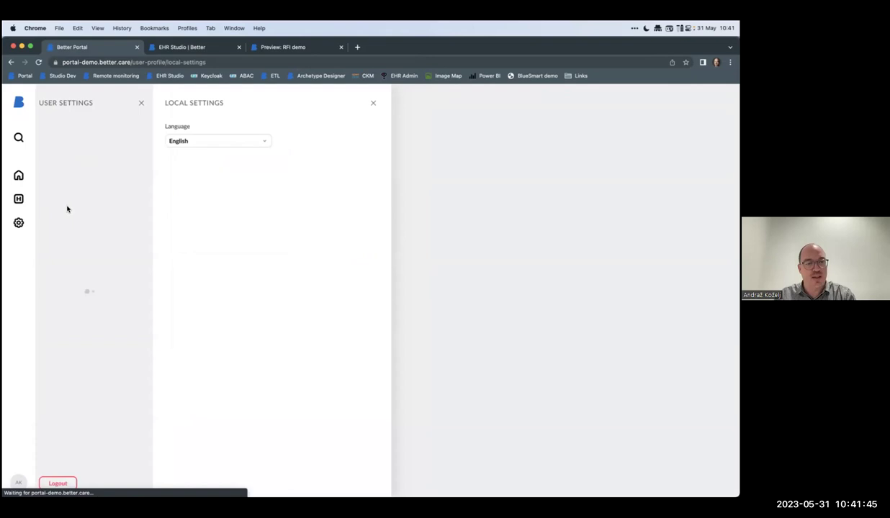
Step: Reopen the same patient and view the newest RFI demo document in the assessment archive with its default summary layout
left_click(19, 175)
left_click(518, 173)
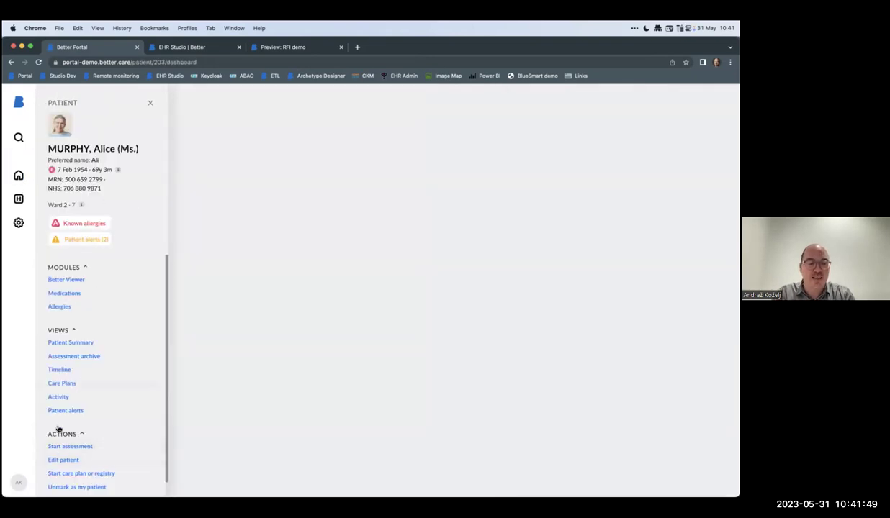
left_click(57, 355)
left_click(191, 178)
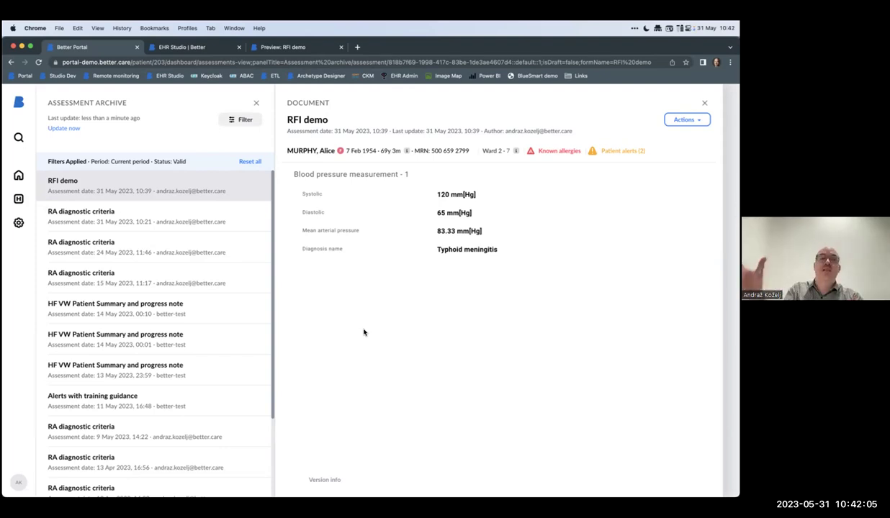
key("super+Tab")
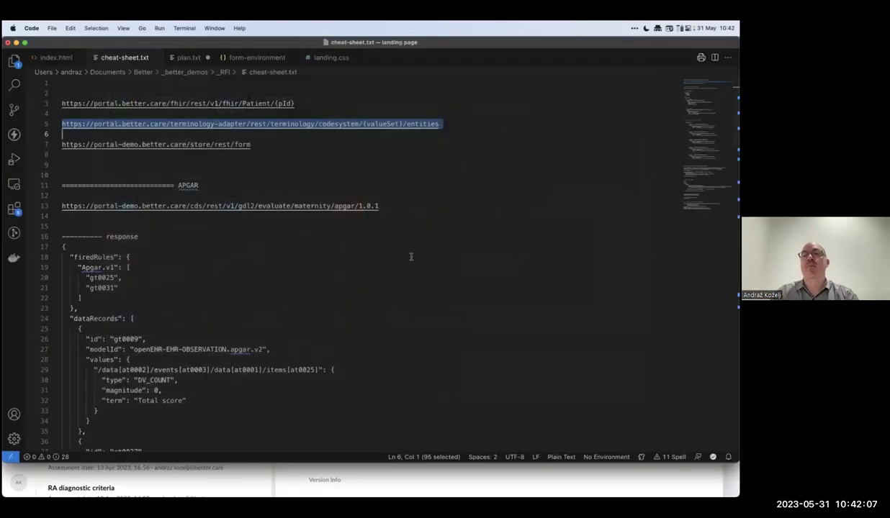
key("super+Tab")
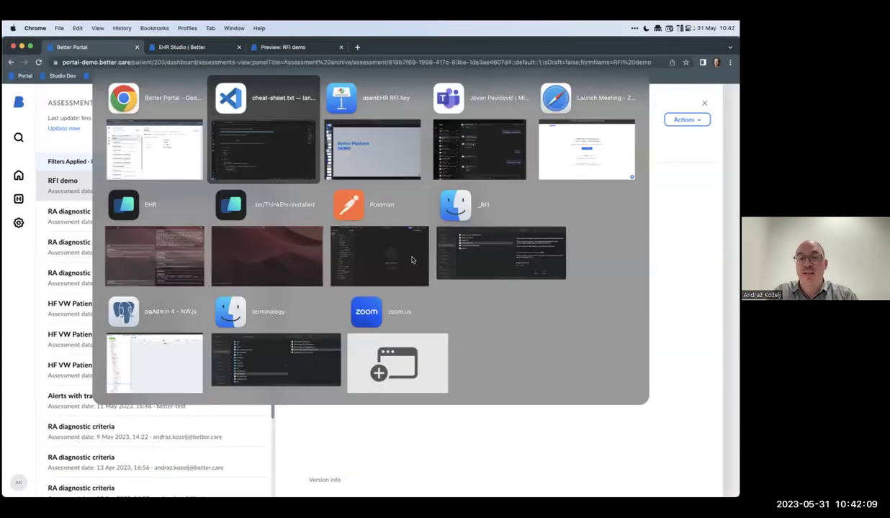
key("Escape")
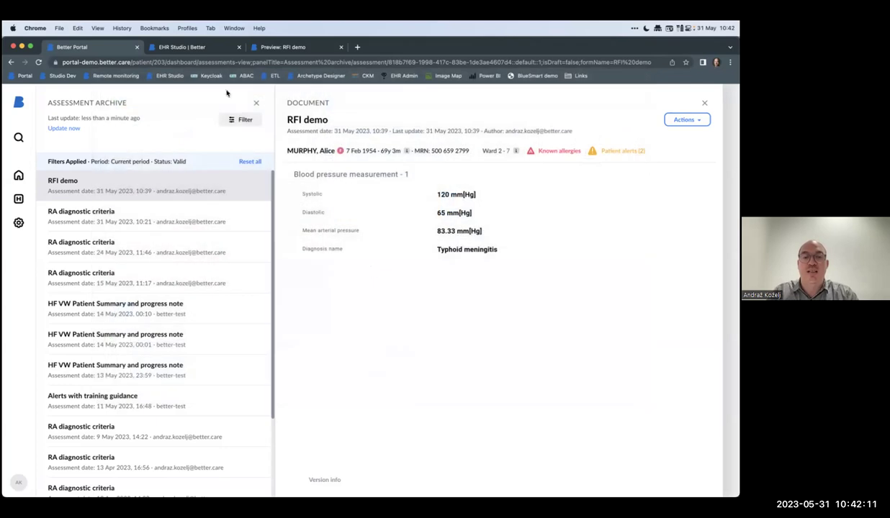
Step: Return to EHR Studio and add a 2 Columns layout to the blank New summary page
left_click(188, 49)
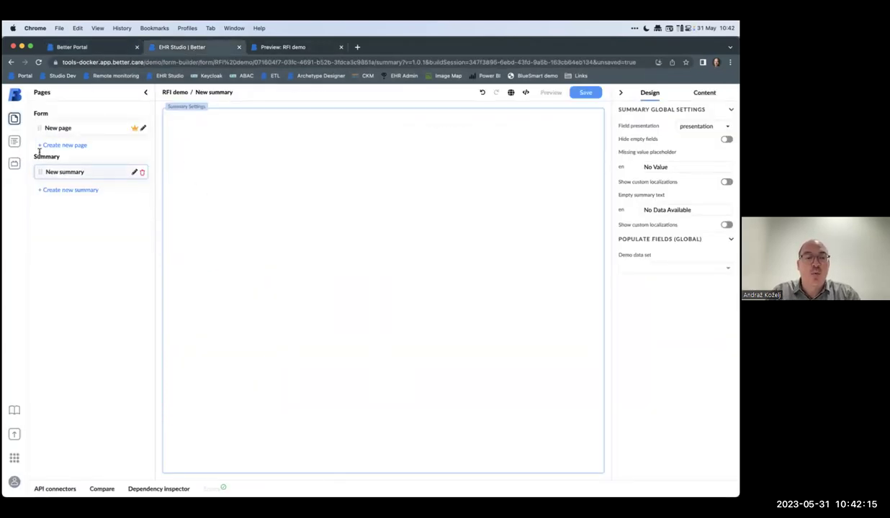
left_click(14, 164)
left_click_drag(90, 360, 216, 324)
mouse_move(375, 126)
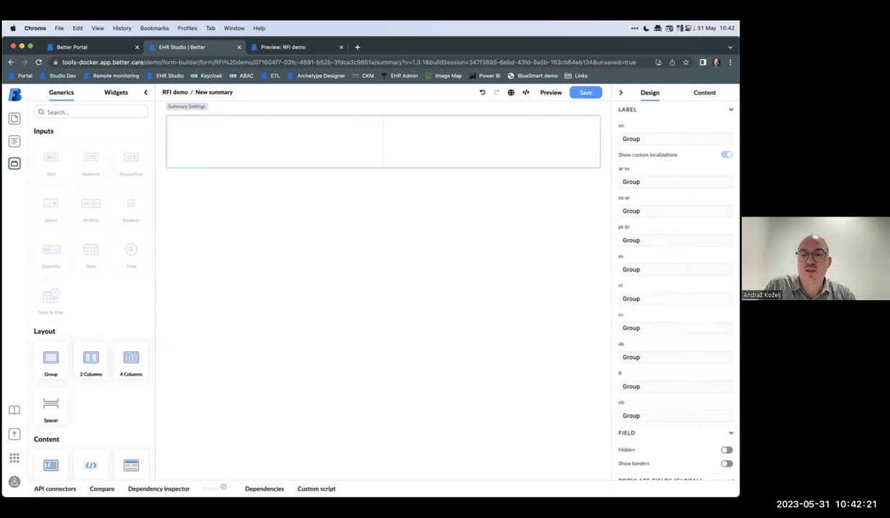
mouse_move(350, 150)
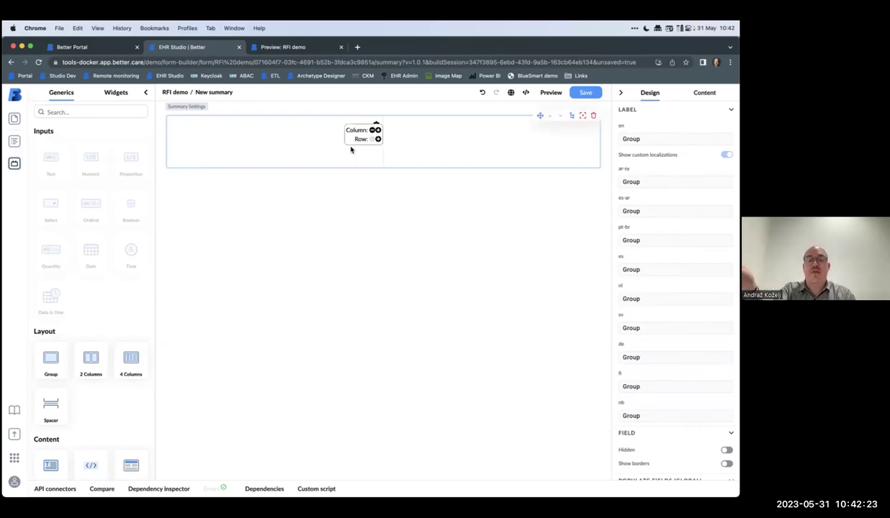
Step: Place the form's Systolic field in the summary's first column and the Diastolic field in the second
left_click(14, 142)
left_click_drag(64, 136, 191, 134)
left_click_drag(55, 143, 471, 145)
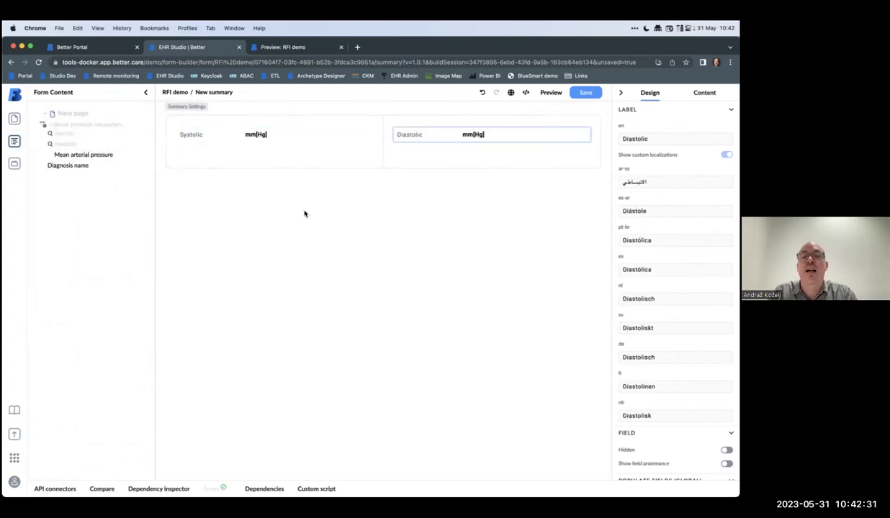
Step: Save the RFI demo form with its new summary as version 1.0.2
left_click(585, 92)
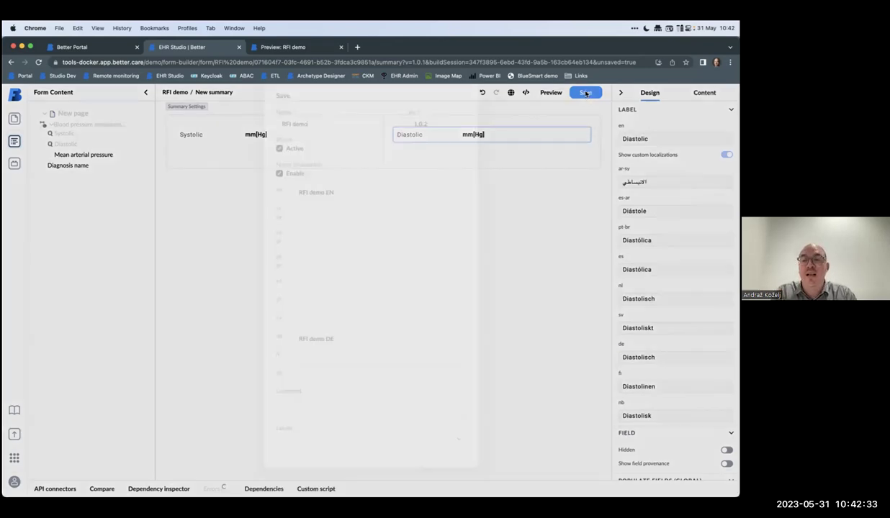
scroll(403, 288, "down", 3)
left_click(421, 466)
Step: Switch to Better Portal, reopen the same patient from the dashboard and start the RFI demo EN assessment to check the form
left_click(81, 47)
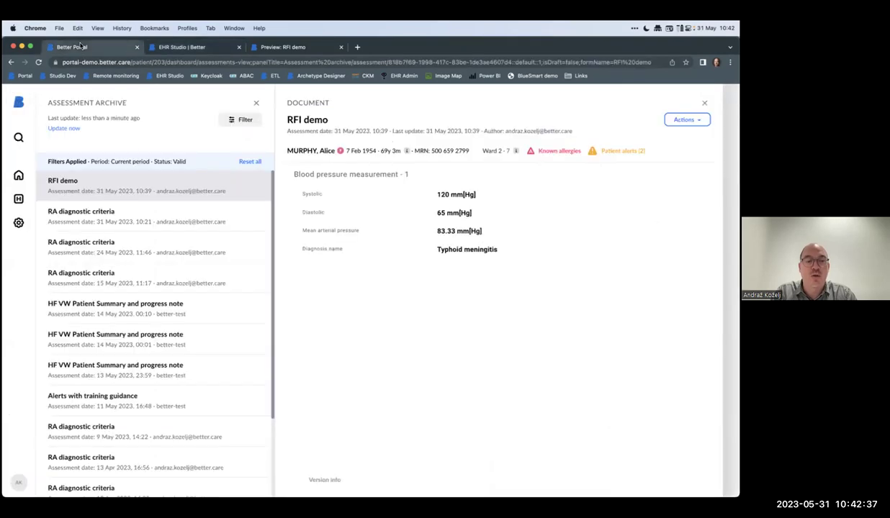
left_click(19, 175)
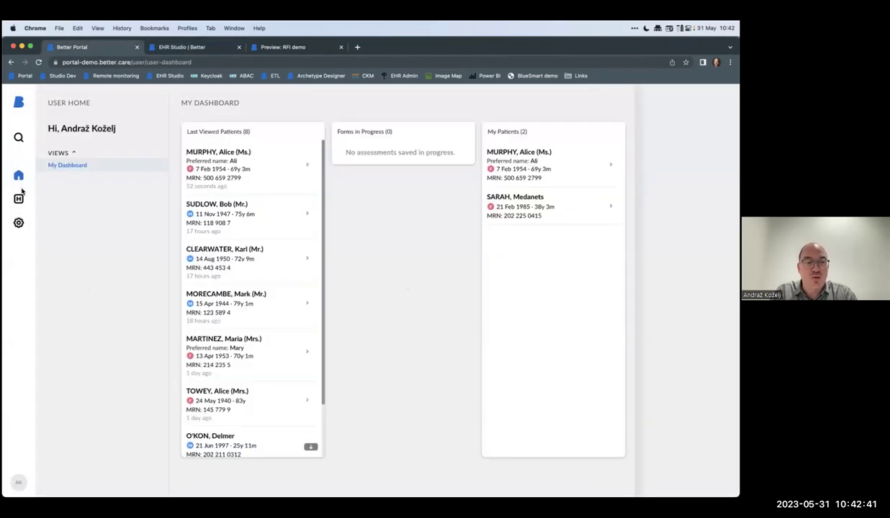
left_click(234, 172)
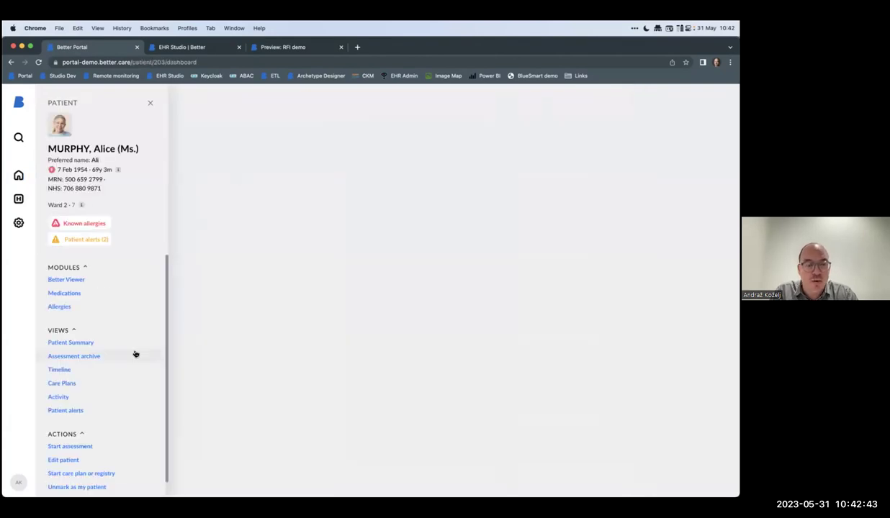
left_click(63, 447)
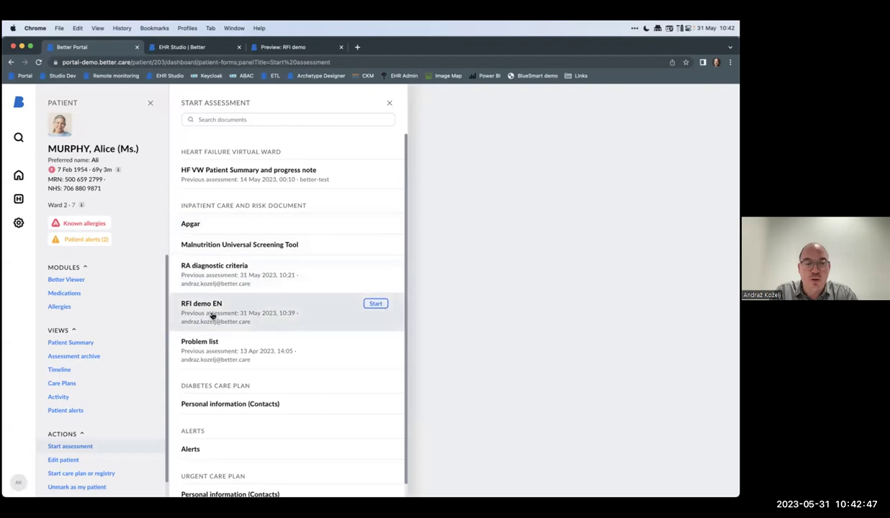
left_click(211, 313)
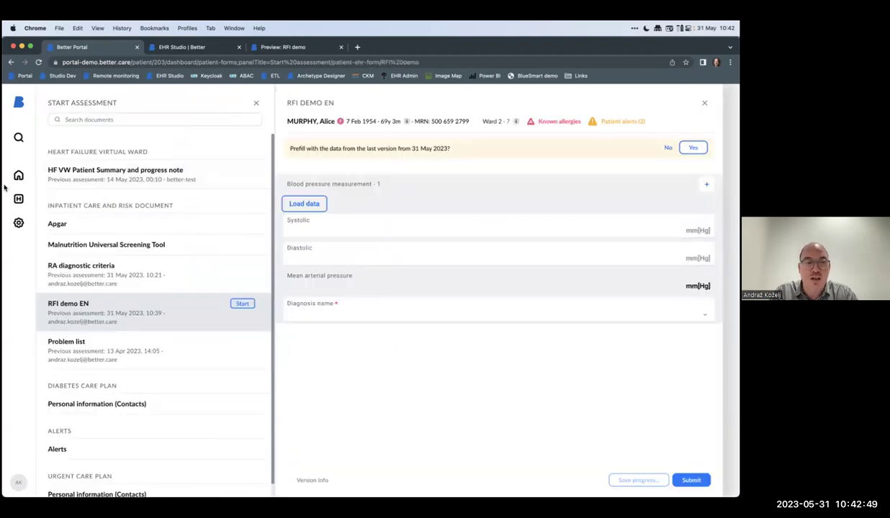
Step: Leave the assessment list and open the newest RFI demo document in the archive to check the two-column summary
left_click(255, 103)
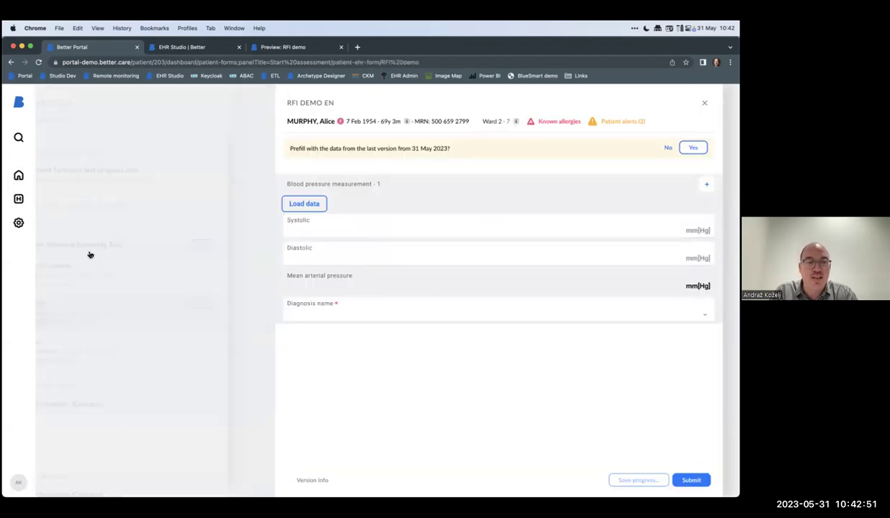
left_click(59, 357)
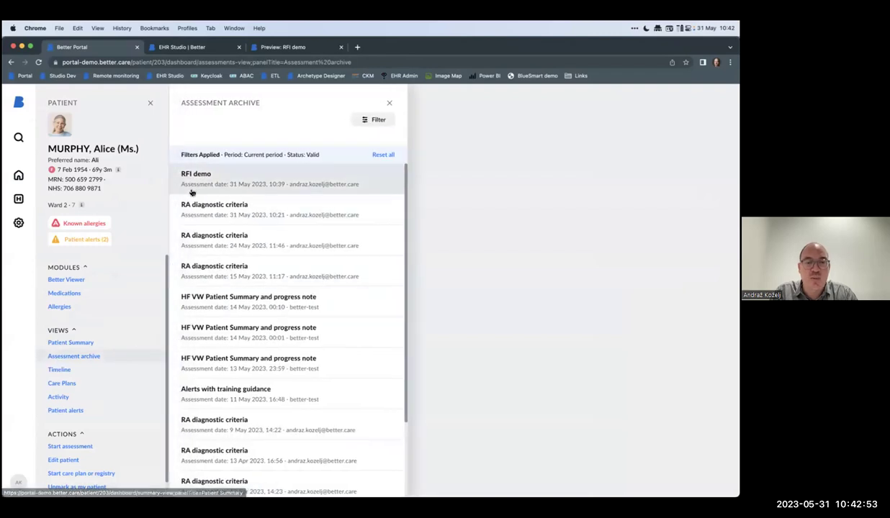
left_click(193, 184)
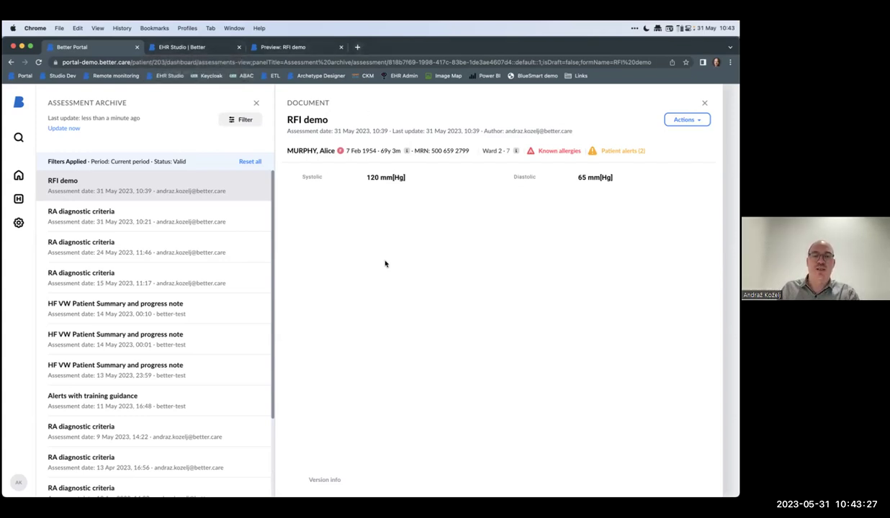
Step: Open a new narrow browser window beside the portal and load the bookmarked Remote monitoring app in it
key("super+n")
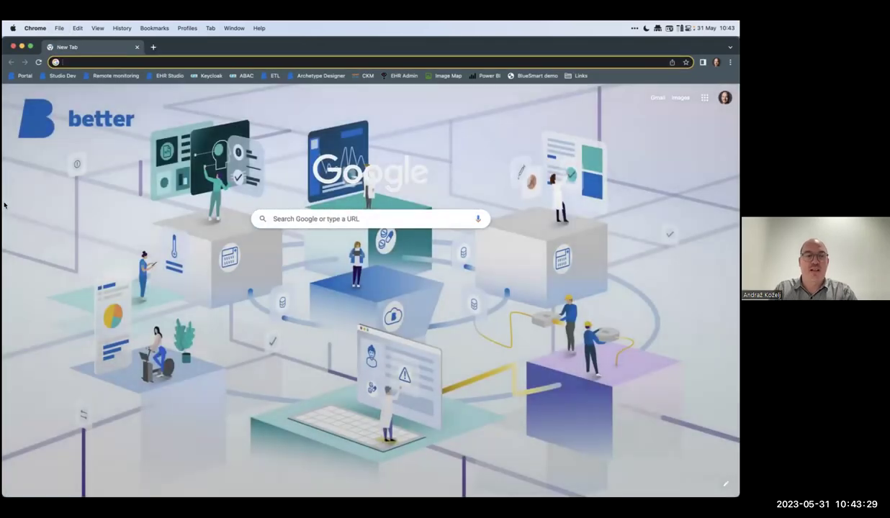
mouse_move(5, 203)
key("ctrl+alt+Right")
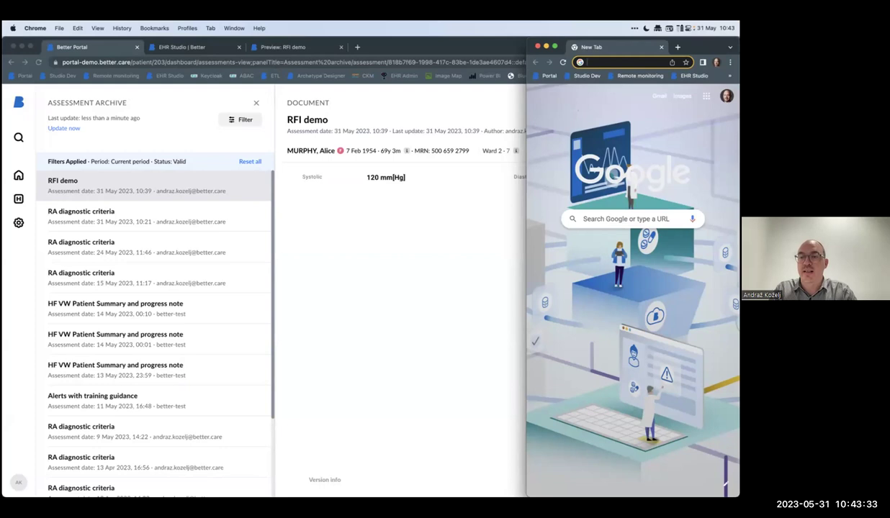
left_click(651, 76)
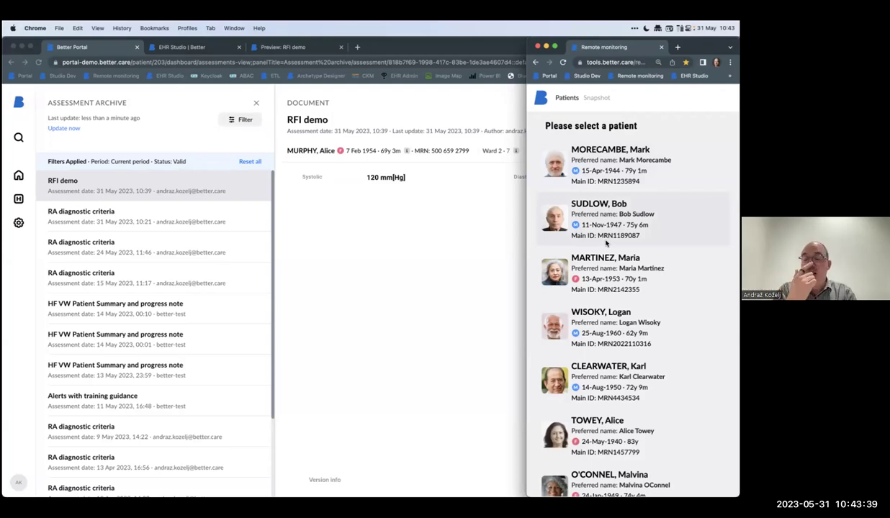
Step: Select the second listed patient in Remote monitoring and open the My daily observations and symptoms assessment
left_click(604, 225)
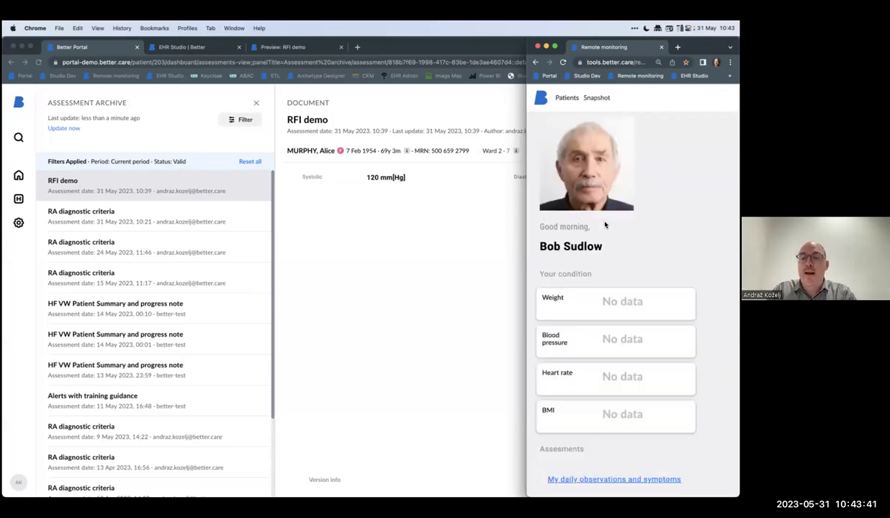
scroll(672, 274, "down", 2)
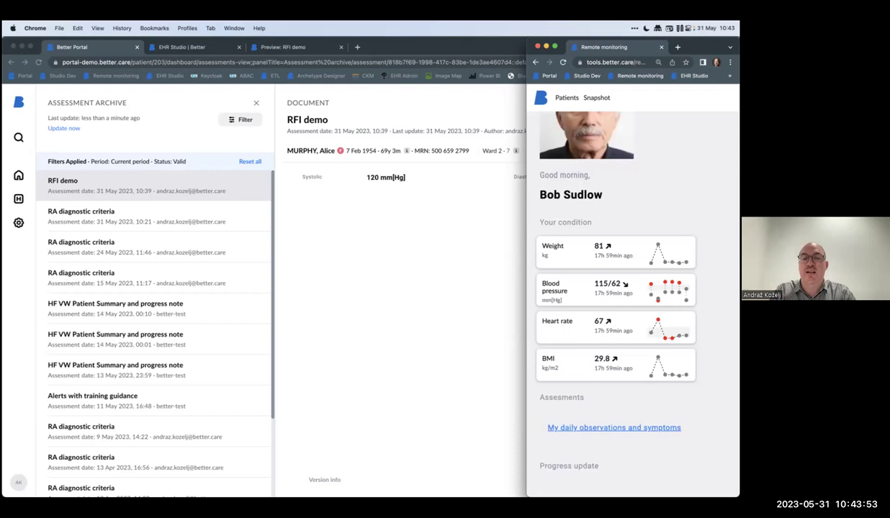
left_click(605, 428)
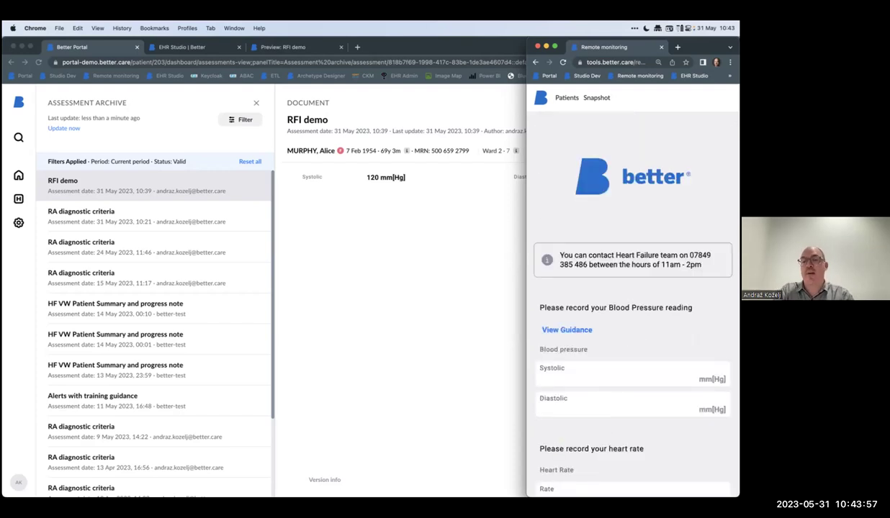
Step: Enter a blood pressure reading of 121 mm[Hg] systolic and 66 mm[Hg] diastolic in the daily observations form
scroll(633, 295, "down", 7)
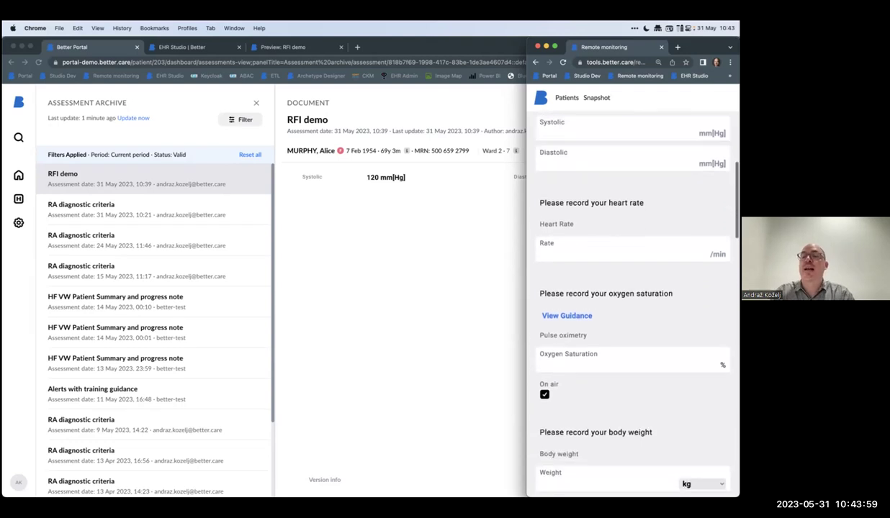
scroll(611, 200, "up", 1)
left_click(619, 148)
type("121")
key("Tab")
type("66")
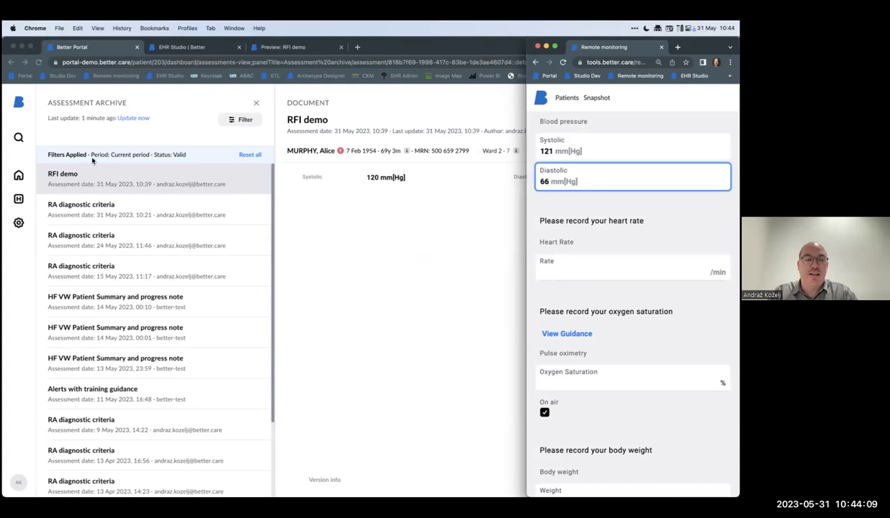
Step: Switch to EHR Studio's form list, filter it by the User conference label without a status filter, and open the HF VW Remote Monitoring form
left_click(185, 47)
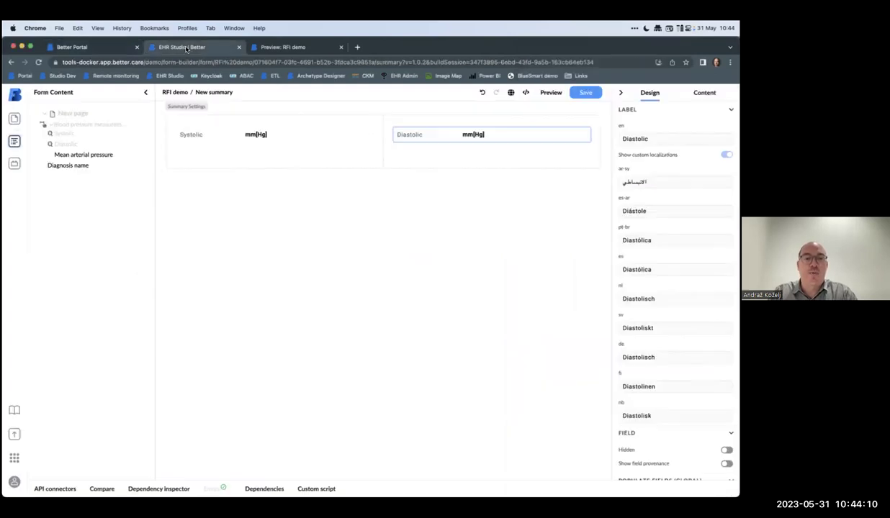
left_click(15, 95)
left_click(608, 251)
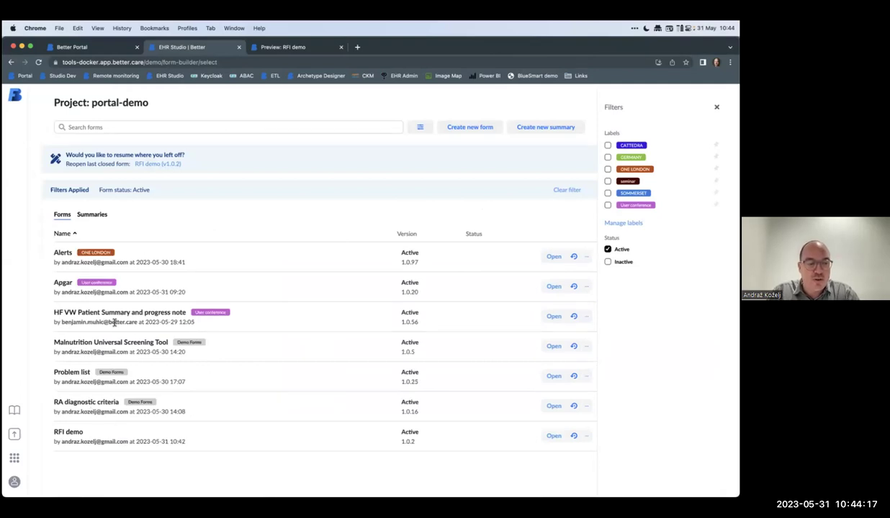
left_click(607, 249)
left_click(607, 206)
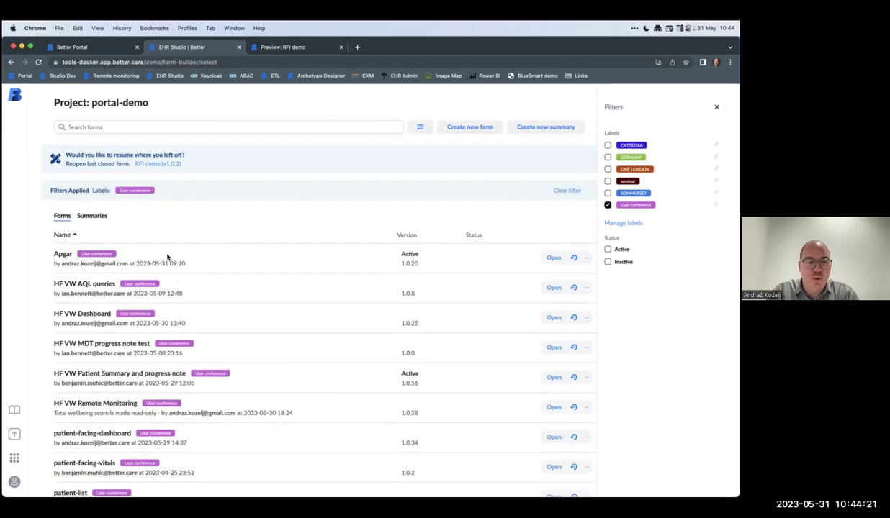
left_click(87, 400)
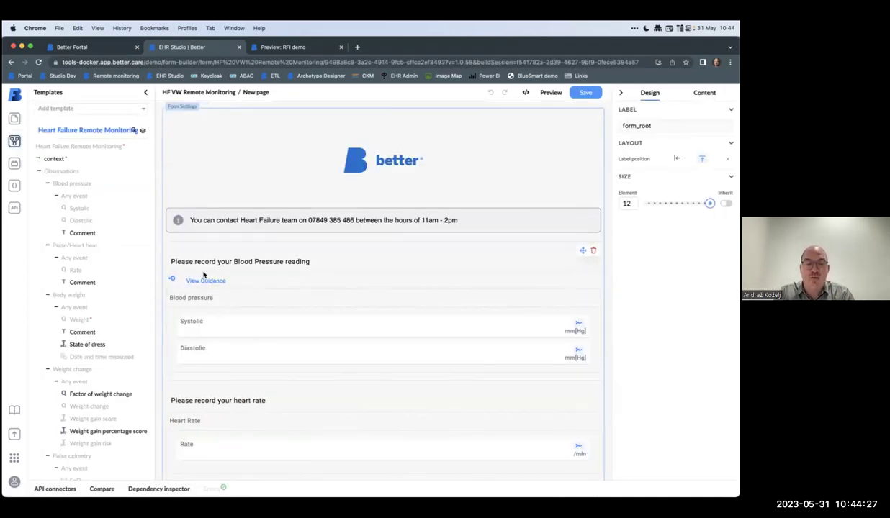
Step: Open the content manager for widgets, install the public Pulse oximetry BT widget and return to the form
scroll(220, 381, "down", 3)
scroll(216, 353, "down", 5)
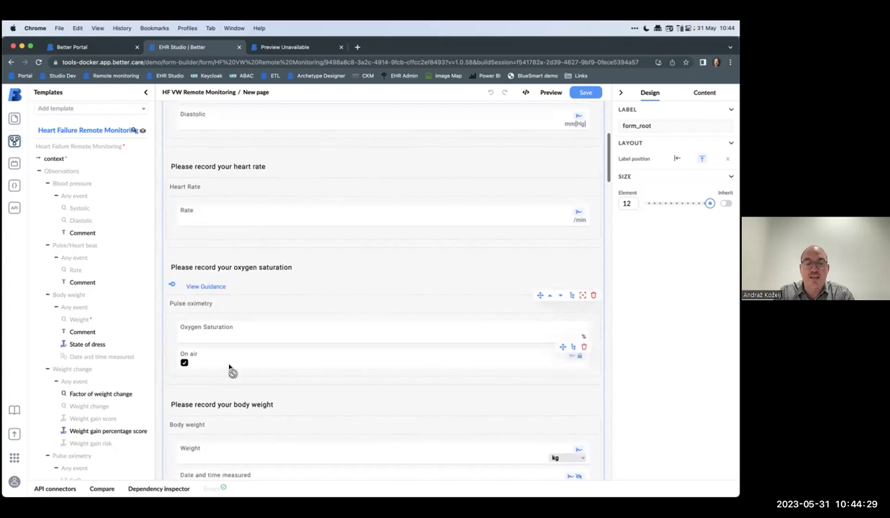
scroll(259, 318, "down", 7)
scroll(259, 319, "up", 15)
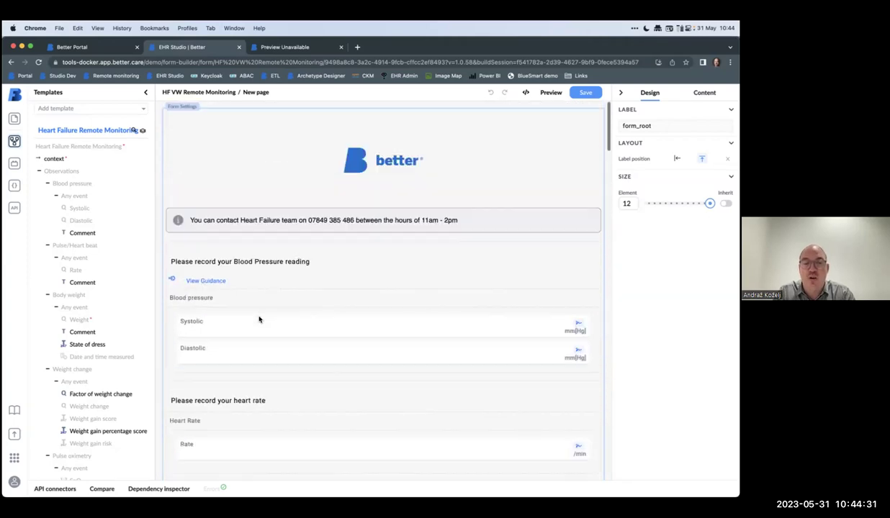
left_click(15, 164)
left_click(119, 95)
left_click(70, 130)
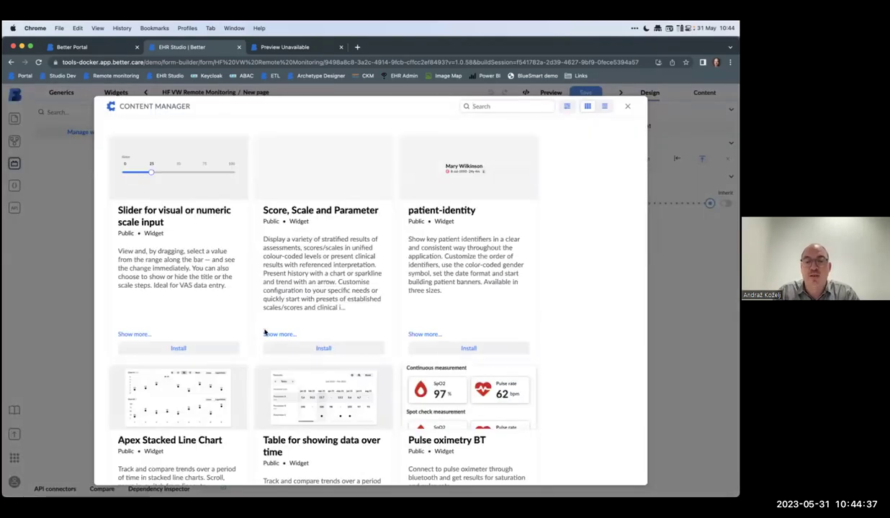
scroll(362, 194, "down", 3)
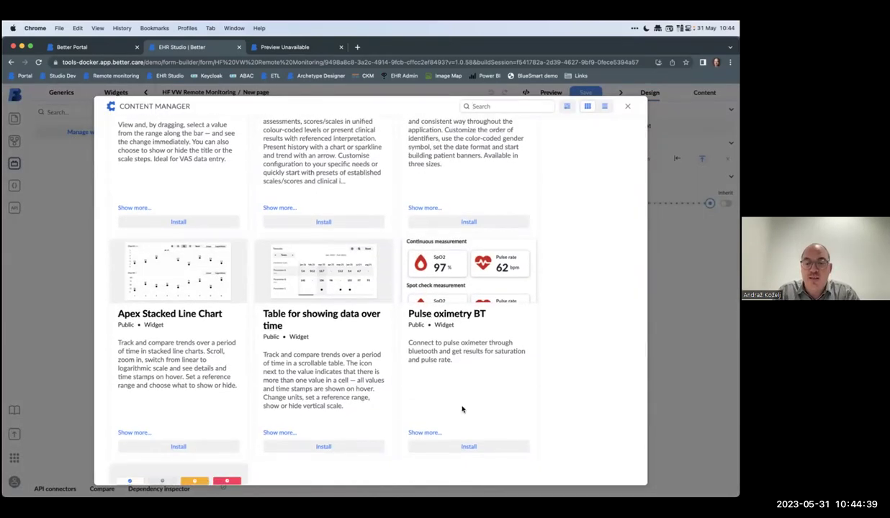
left_click(464, 449)
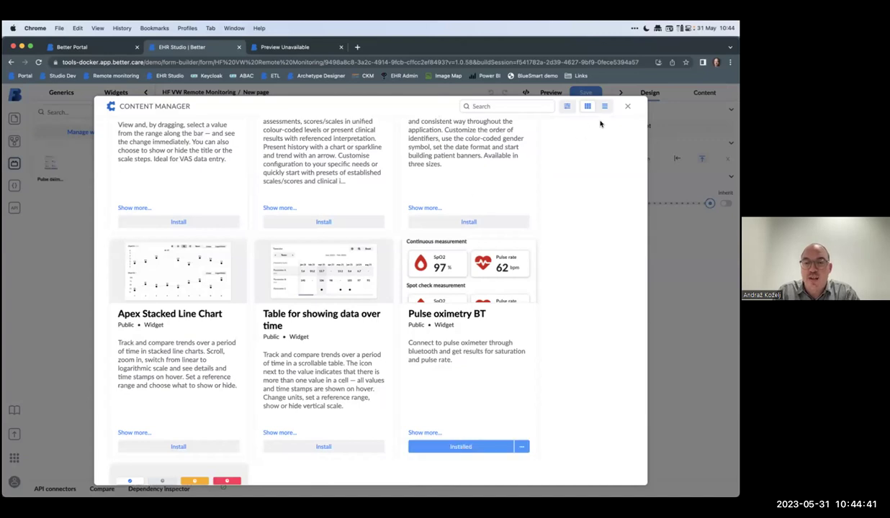
left_click(629, 108)
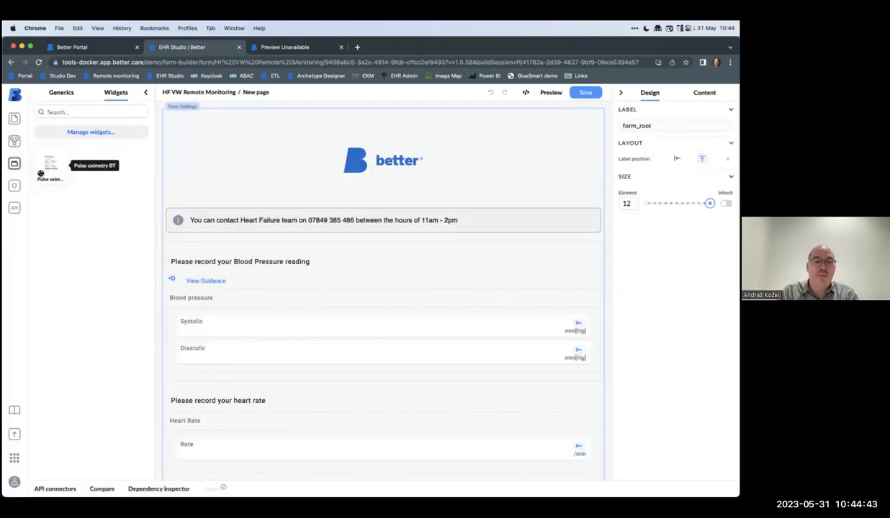
Step: Place the Pulse oximetry BT widget between the blood pressure fields and the heart rate section of the form
scroll(267, 311, "down", 1)
scroll(267, 311, "down", 3)
left_click_drag(49, 164, 227, 314)
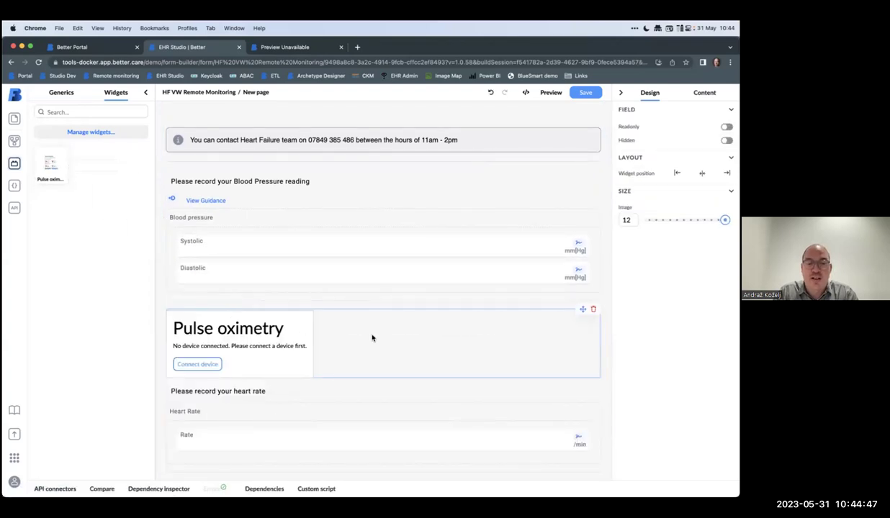
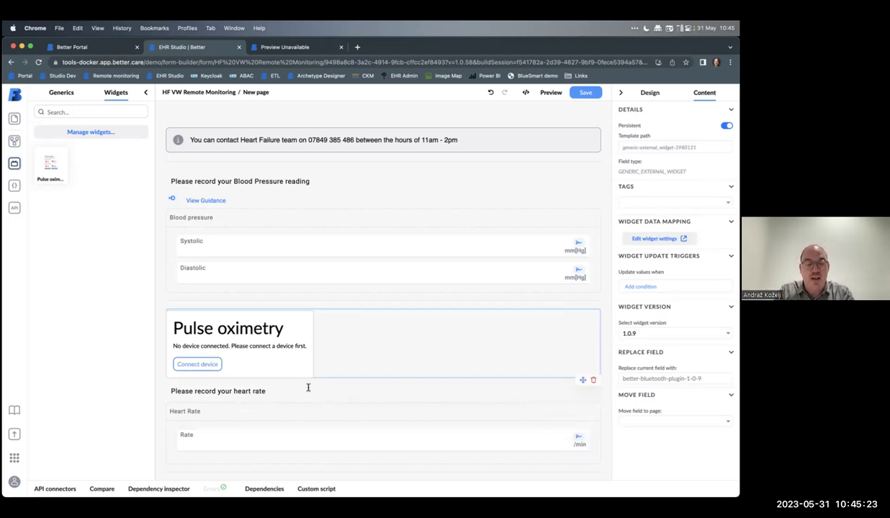
Step: Switch to the code editor, copy the whole WIDGET SCRIPT code from cheat-sheet.txt and return to the browser
key("super+grave")
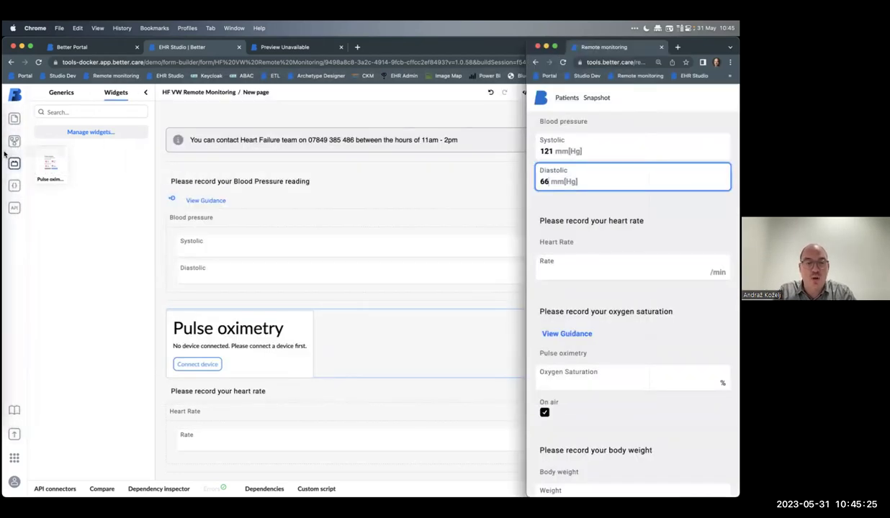
left_click(15, 271)
scroll(177, 272, "down", 3)
scroll(177, 272, "up", 3)
scroll(177, 272, "down", 3)
scroll(178, 272, "down", 15)
scroll(177, 272, "up", 5)
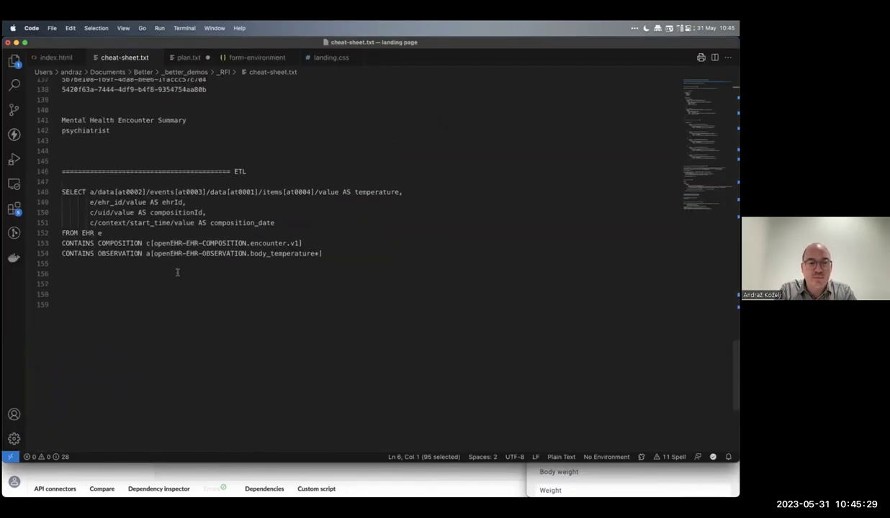
scroll(178, 273, "up", 8)
scroll(177, 272, "down", 5)
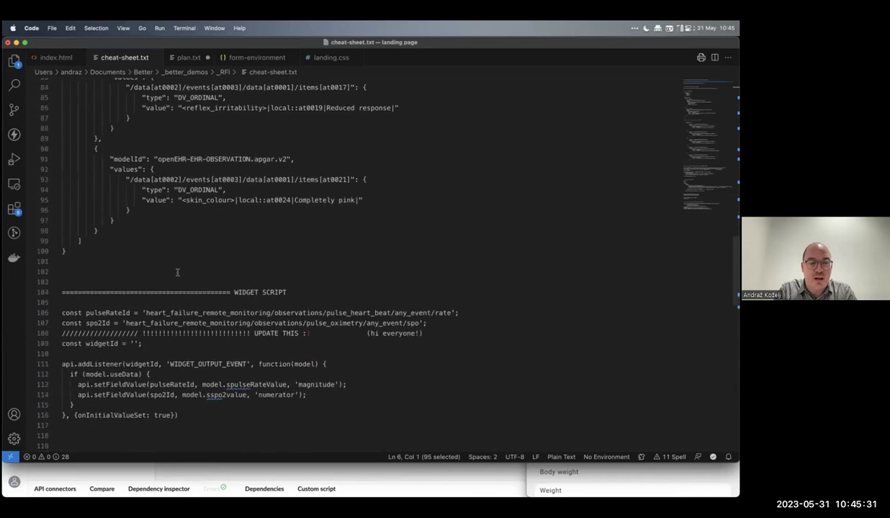
left_click_drag(185, 381, 52, 275)
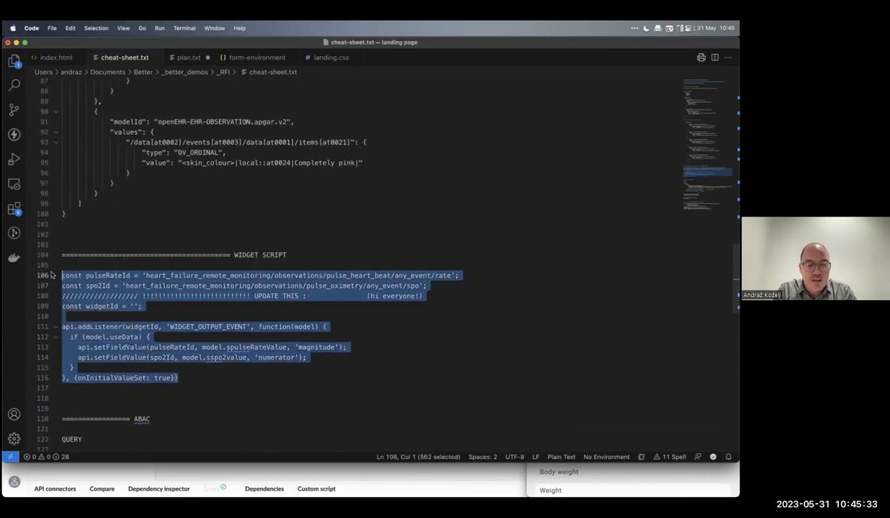
key("super+Tab")
key("super+Tab")
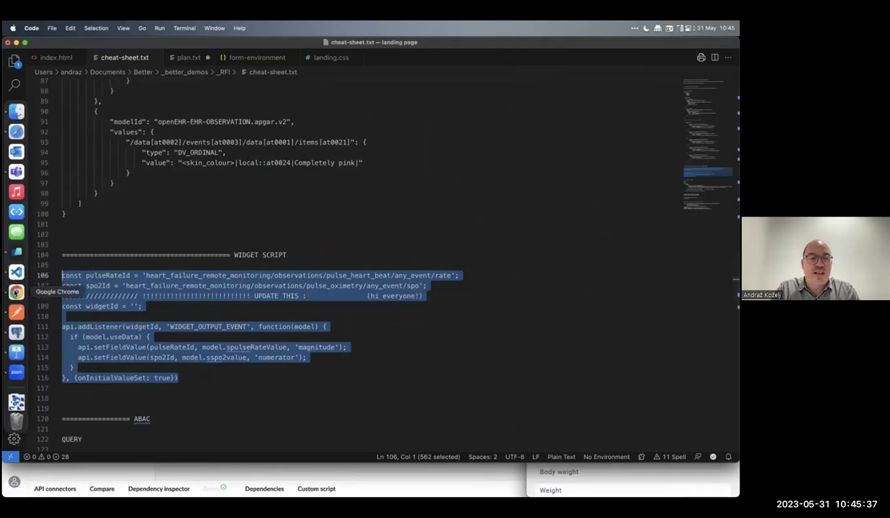
left_click(16, 292)
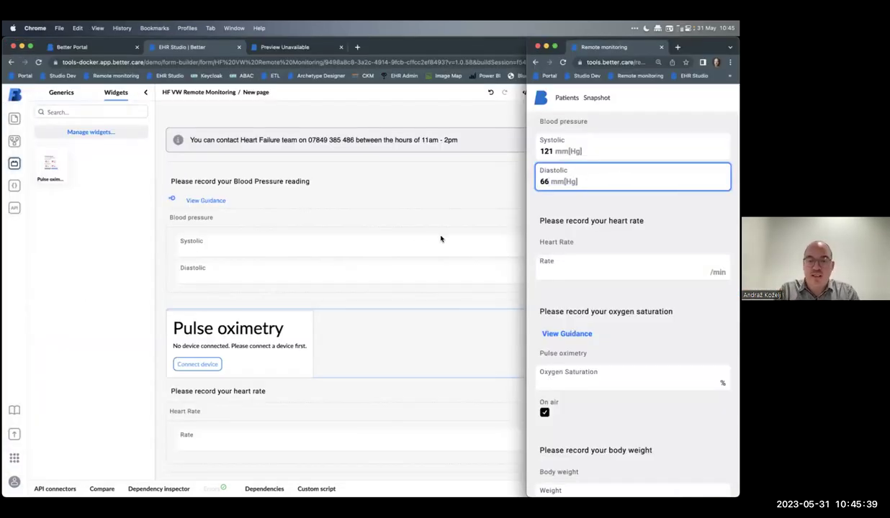
Step: In the Pulse oximetry widget's custom script, replace the example code with "api." and browse the suggested API methods
left_click(356, 347)
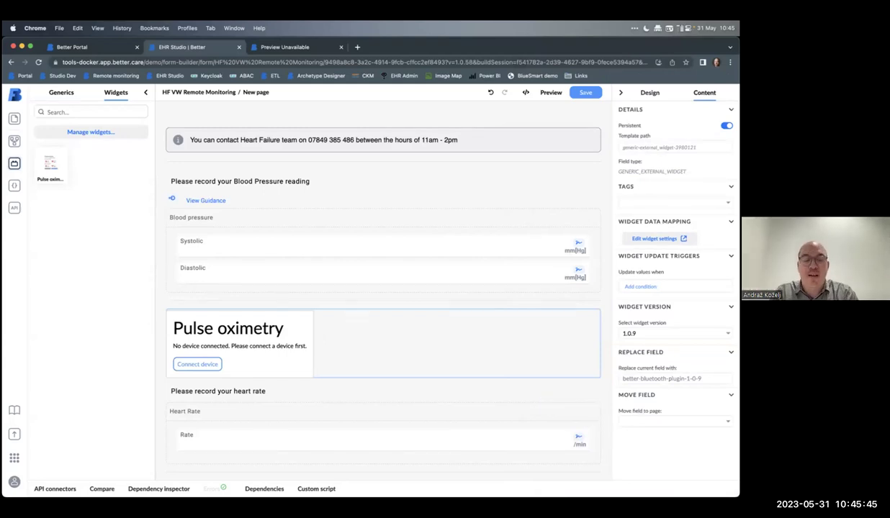
left_click(316, 489)
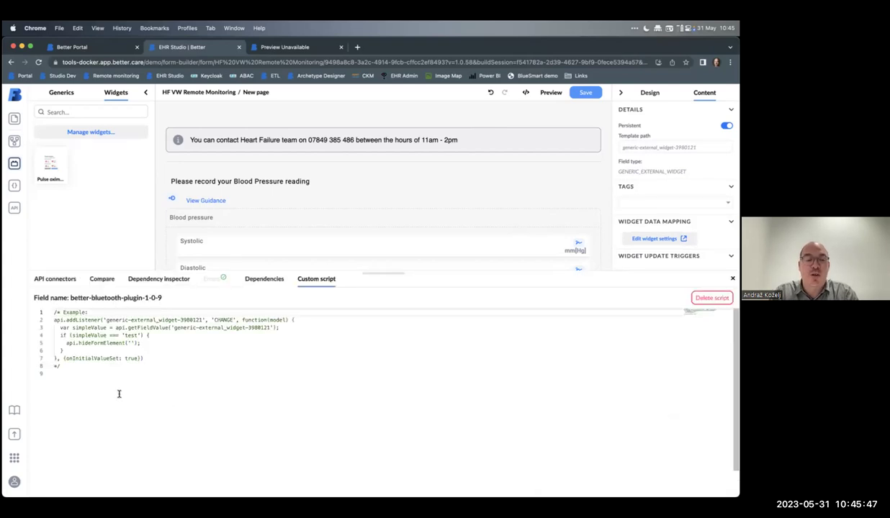
left_click_drag(58, 373, 36, 293)
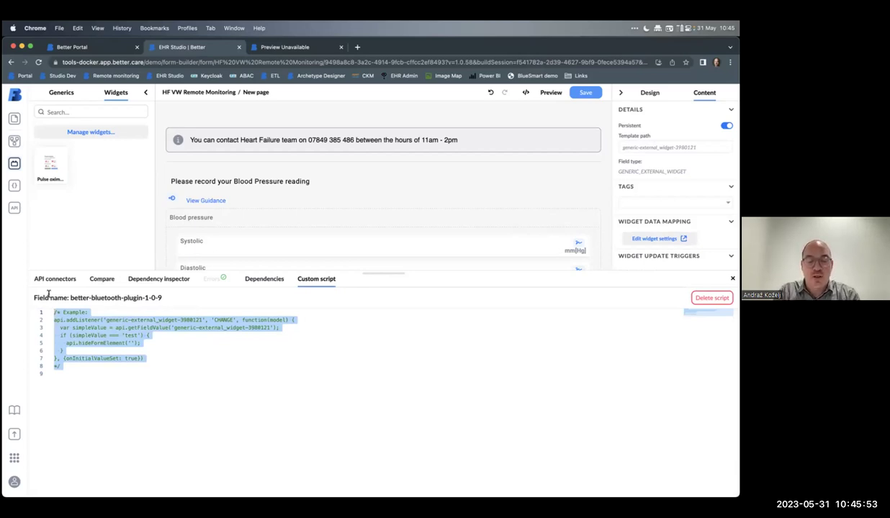
type("api.")
key("Down")
key("Down")
key("Down")
key("Down")
key("Down")
key("Down")
key("Down")
key("Down")
key("Down")
key("Down")
key("Down")
key("Down")
key("Down")
key("Down")
key("Down")
key("Down")
key("Down")
key("Down")
key("Down")
key("Down")
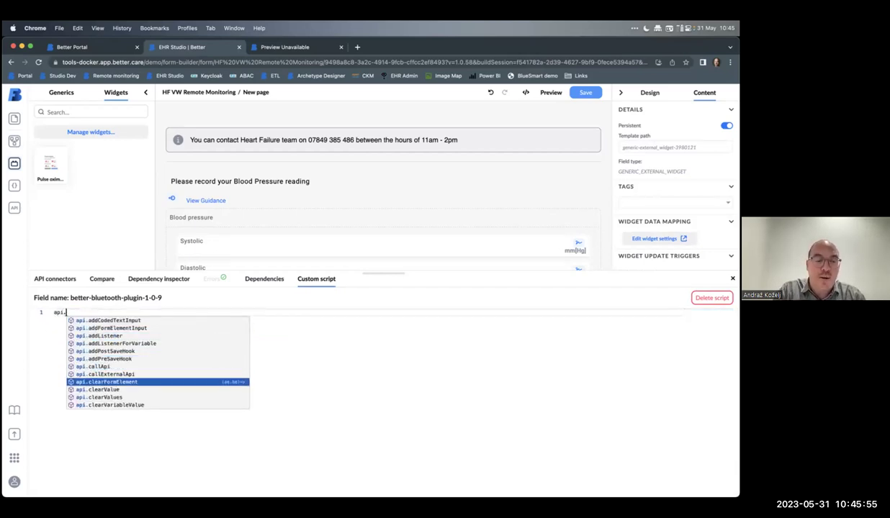
key("Up")
key("Up")
key("Up")
key("Up")
key("Up")
key("Up")
key("Up")
key("Up")
key("Up")
key("Up")
key("Up")
key("Up")
key("Up")
key("Up")
key("Up")
key("Up")
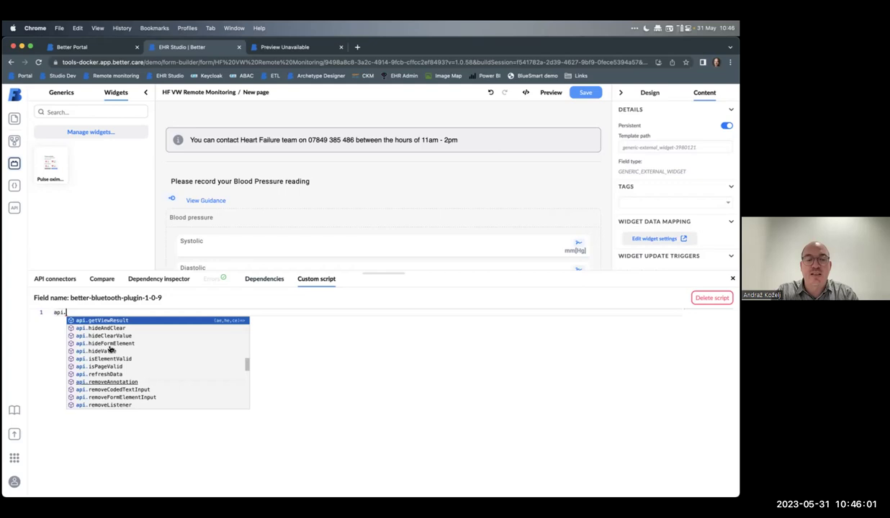
Step: Replace the trial text with the copied widget script and set widgetId to the widget's template path, generic-external_widget-3980121
key("BackSpace")
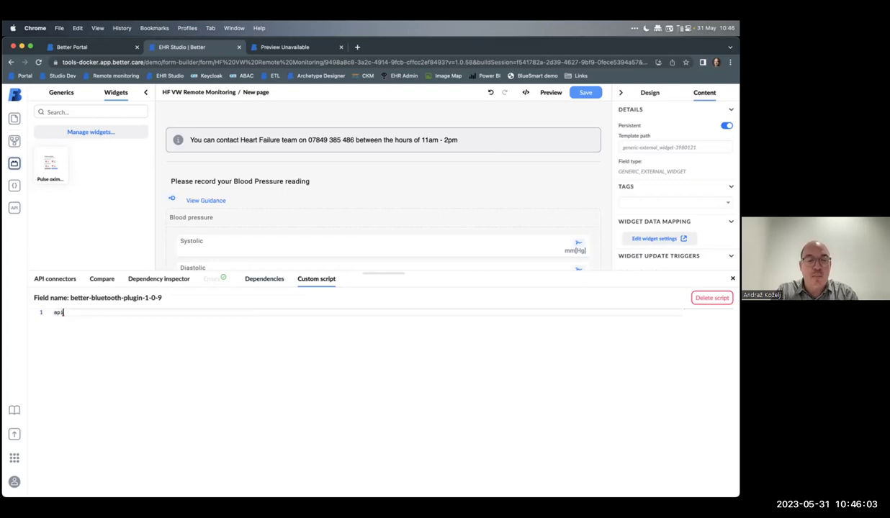
key("super+v")
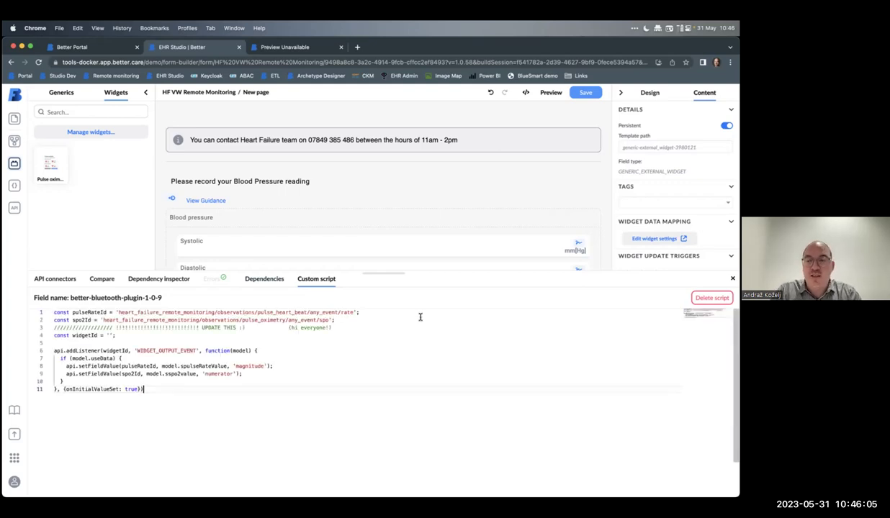
triple_click(667, 147)
key("super+c")
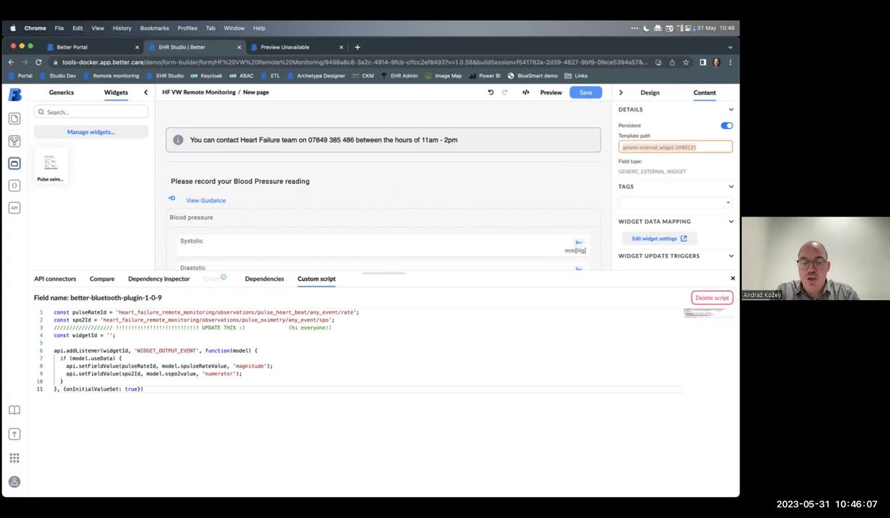
left_click(108, 335)
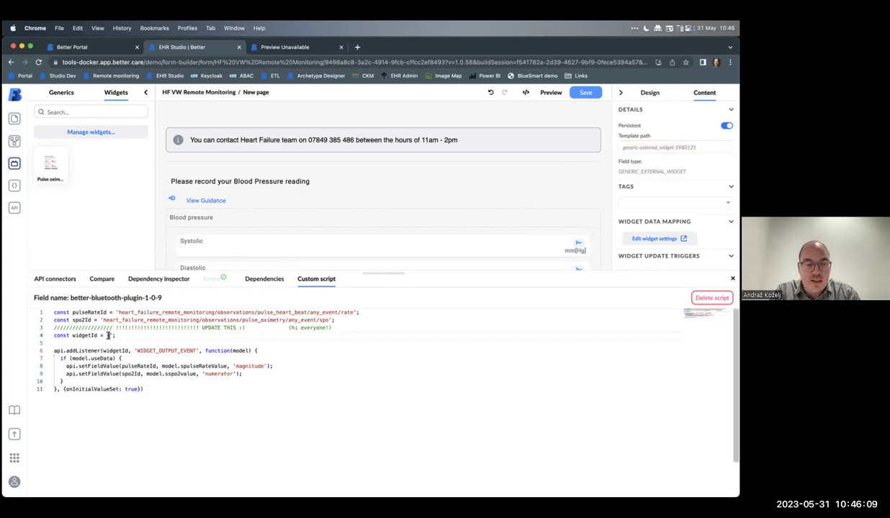
key("super+v")
Step: Examine the script's pulseRateId and spo2Id constants, the matching form fields and the addListener call
double_click(80, 312)
double_click(81, 320)
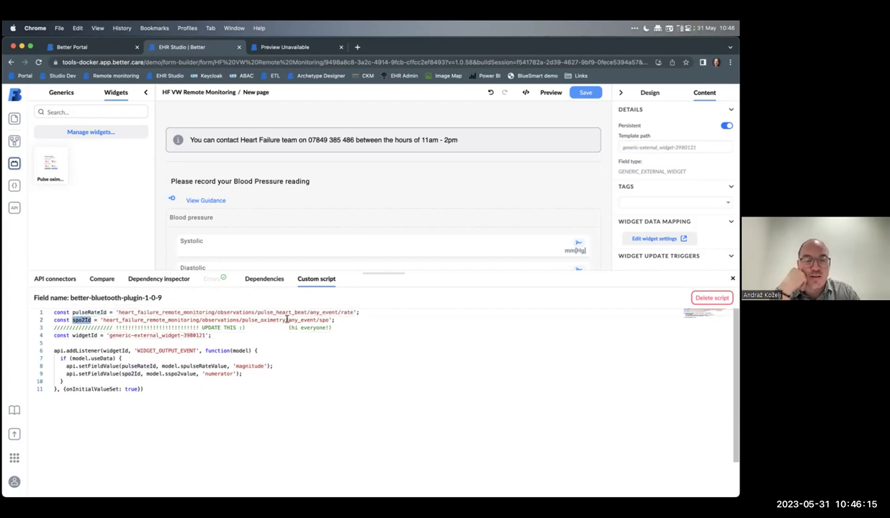
scroll(248, 234, "down", 3)
scroll(245, 234, "down", 1)
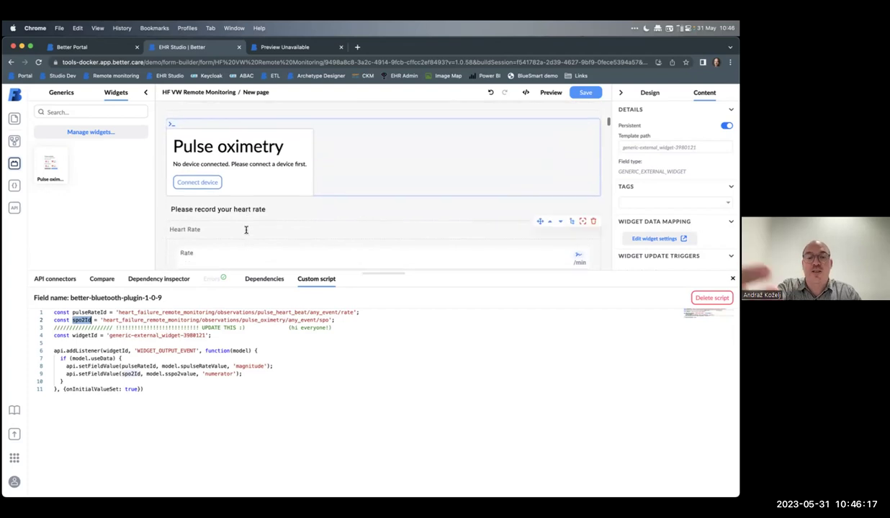
double_click(83, 351)
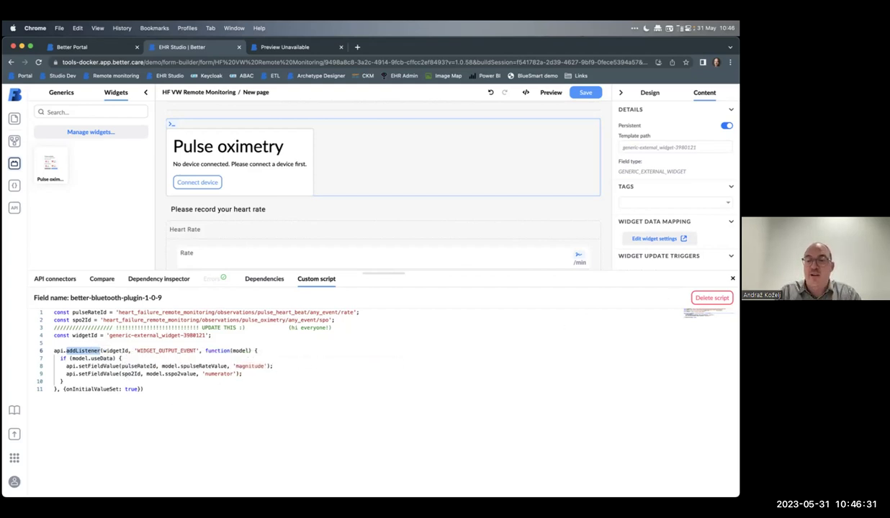
Step: Close the custom script editor and save the HF VW Remote Monitoring form
left_click(506, 267)
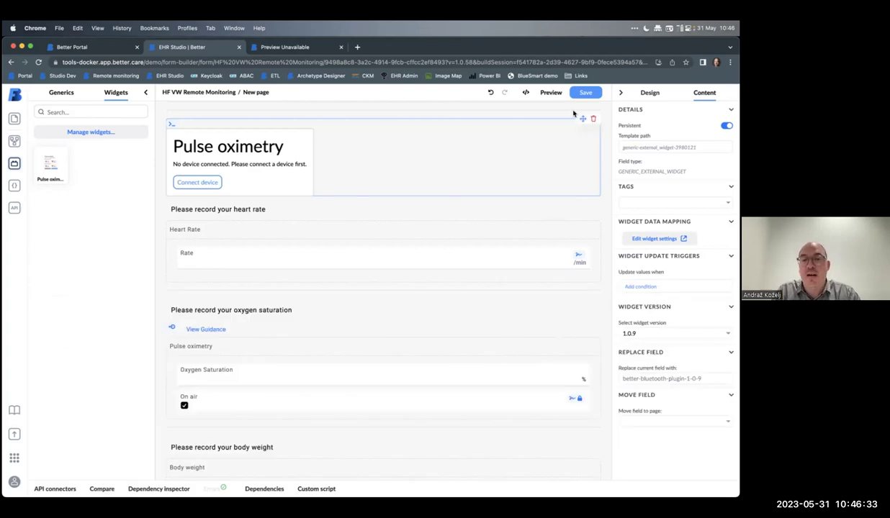
left_click(585, 93)
left_click(412, 342)
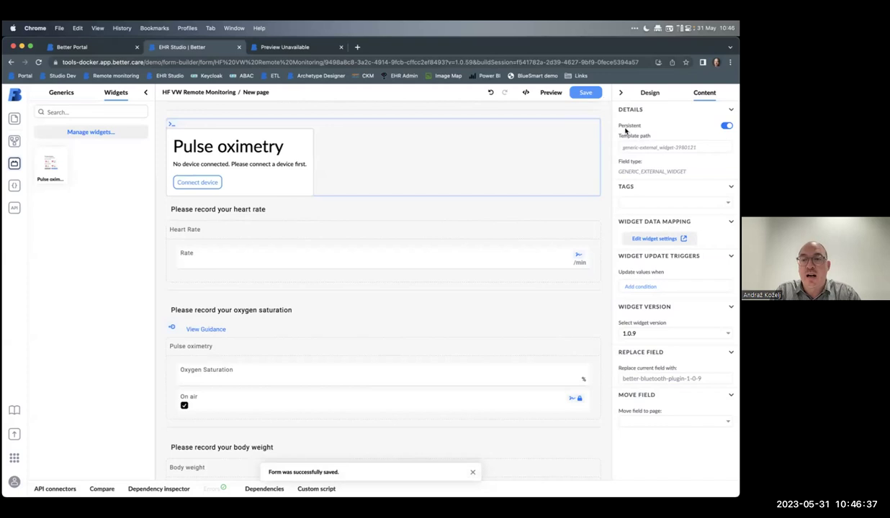
Step: Switch to the Remote monitoring window and connect the Pulse oximetry widget to the paired Nonin3230 device
key("ctrl+alt+Left")
left_click(632, 179)
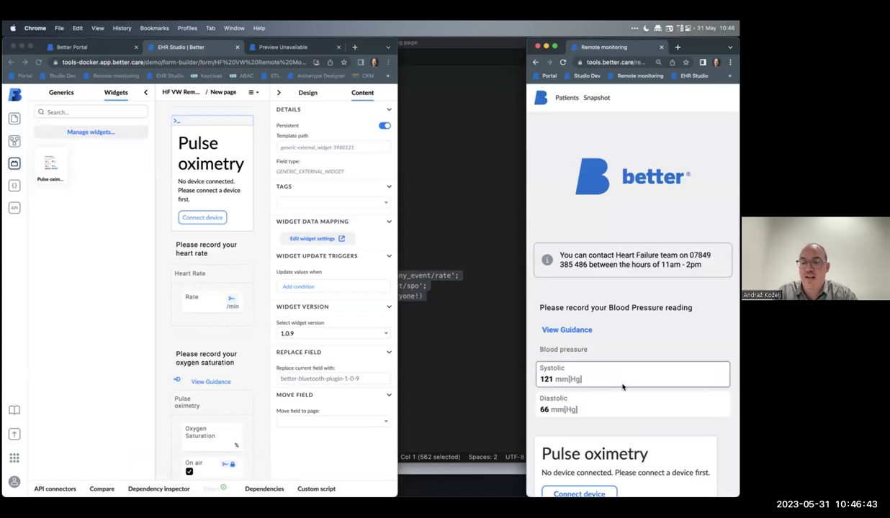
scroll(623, 387, "down", 3)
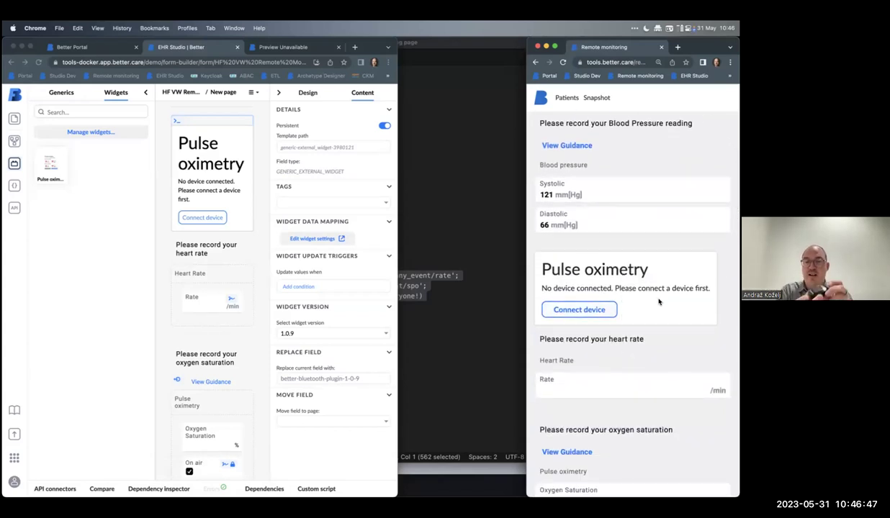
left_click(571, 311)
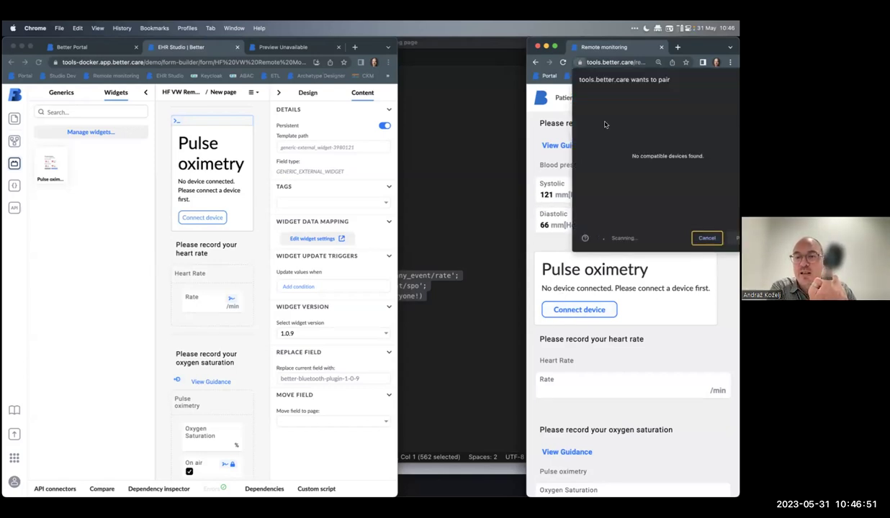
left_click(618, 99)
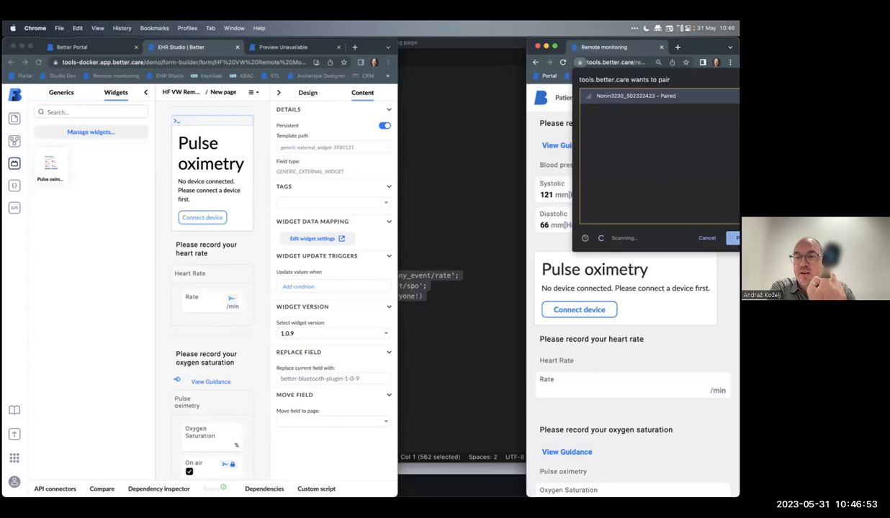
left_click(732, 239)
Step: Take a pulse oximetry measurement and use the measured data to fill the heart rate and oxygen saturation fields
scroll(623, 295, "down", 2)
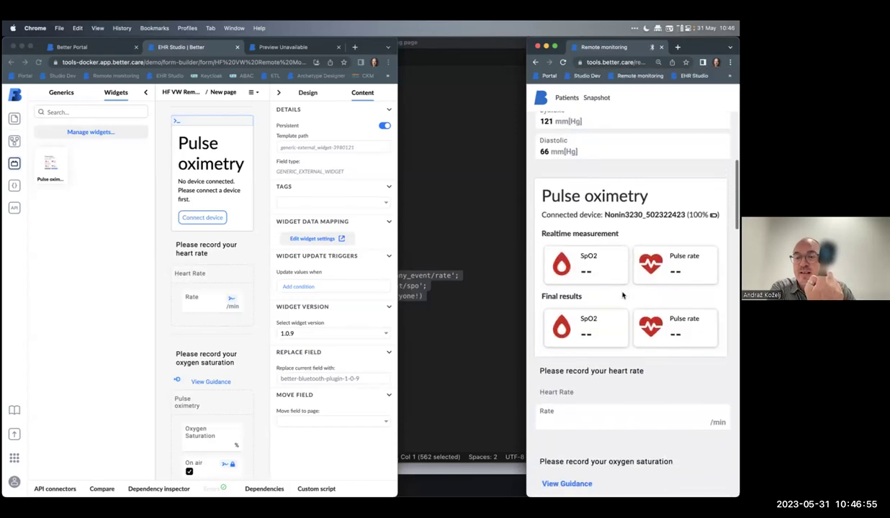
scroll(622, 295, "down", 2)
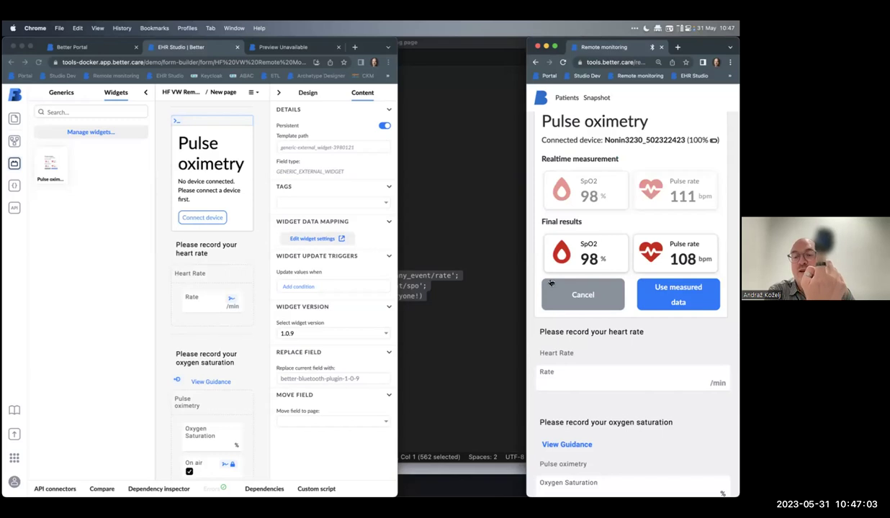
scroll(590, 263, "down", 5)
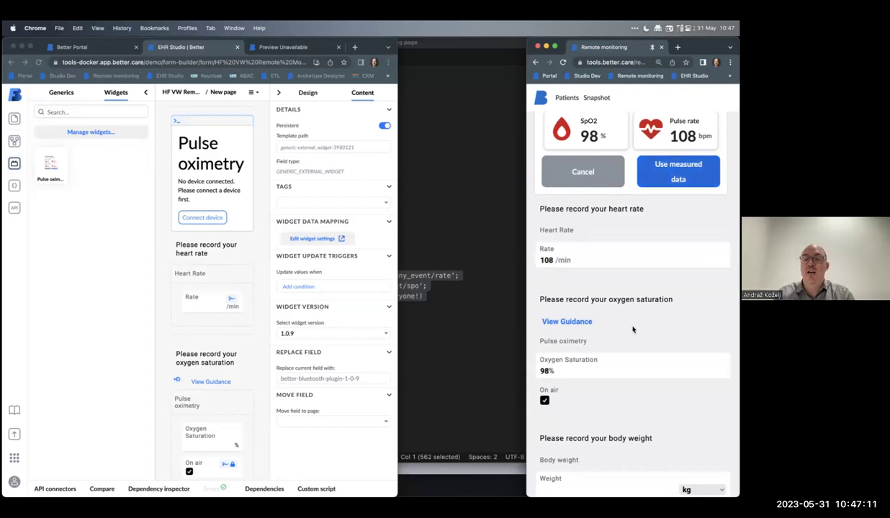
Step: Enter 81.5 kg as the patient's body weight
scroll(633, 330, "down", 5)
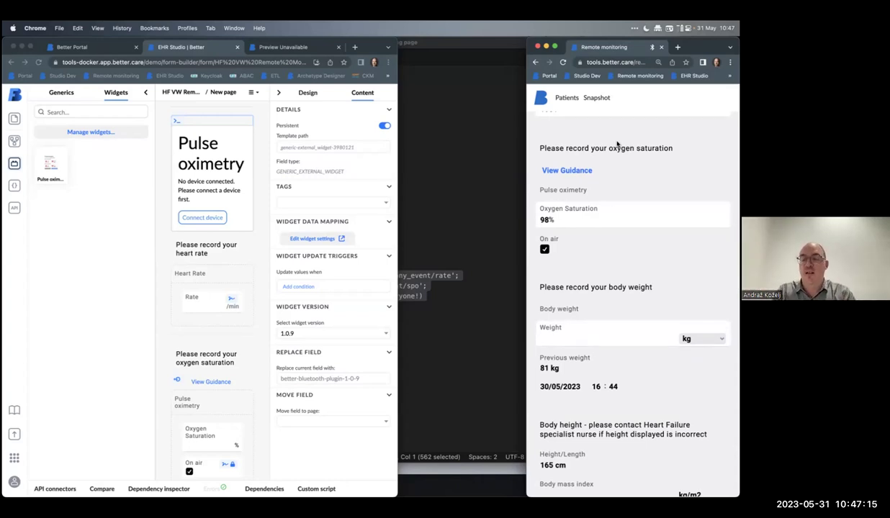
scroll(617, 144, "down", 3)
left_click(564, 258)
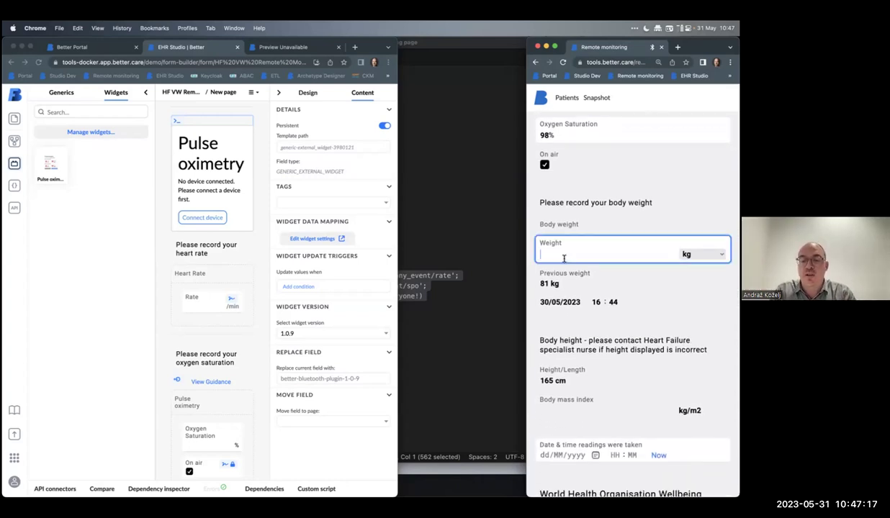
type("81.5")
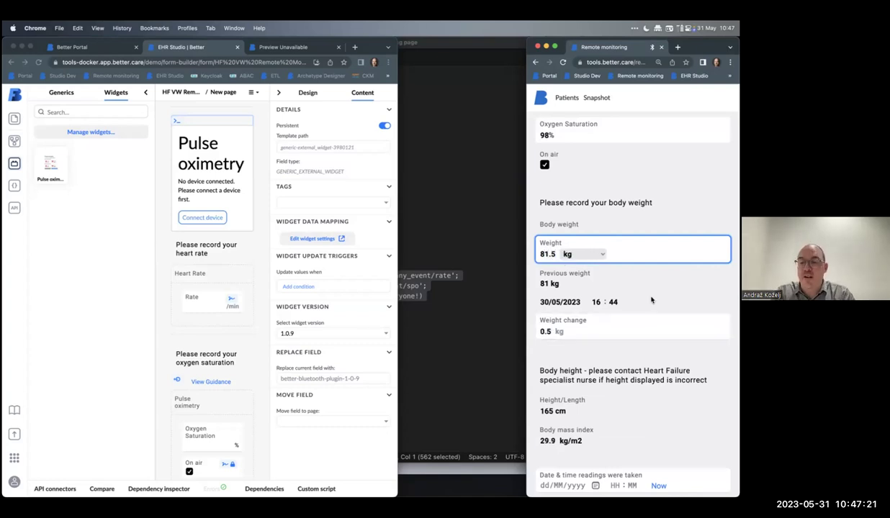
key("BackSpace")
key("BackSpace")
key("BackSpace")
key("BackSpace")
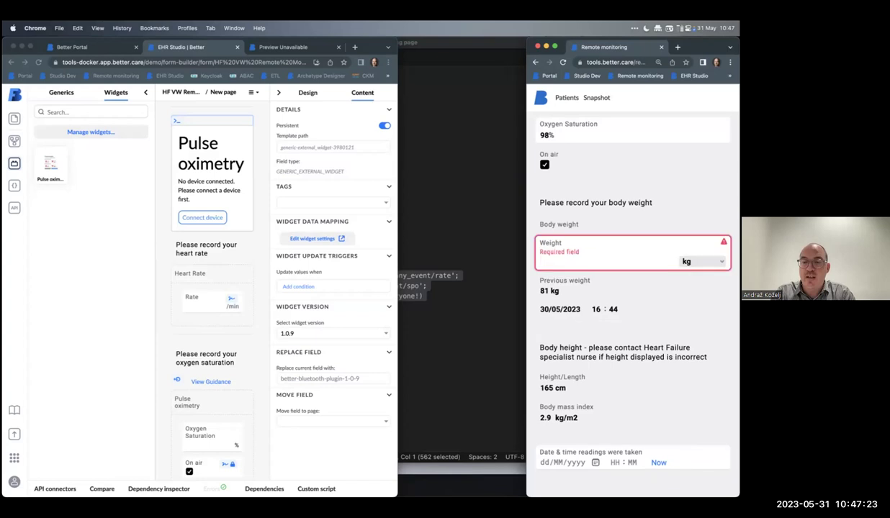
type("81.5")
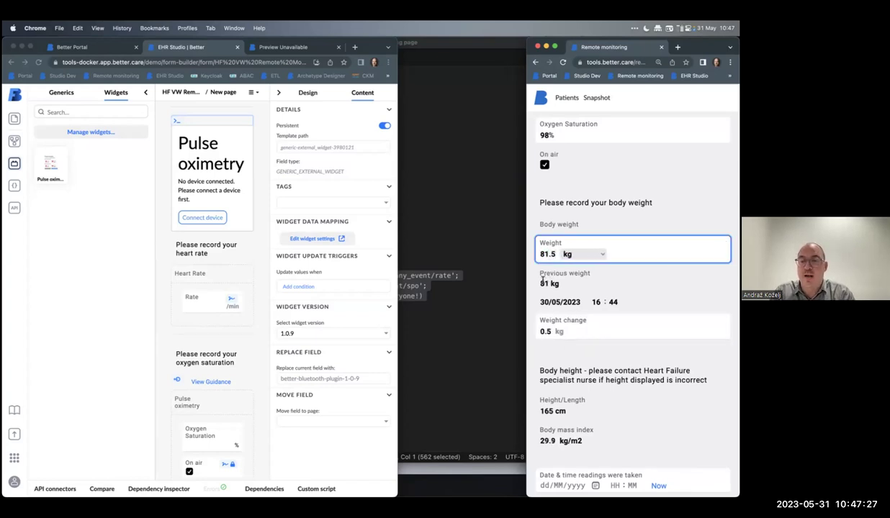
Step: Check the height used for the body mass index and set the readings' date and time to the current moment
scroll(543, 431, "down", 1)
left_click(542, 435)
left_click(542, 395)
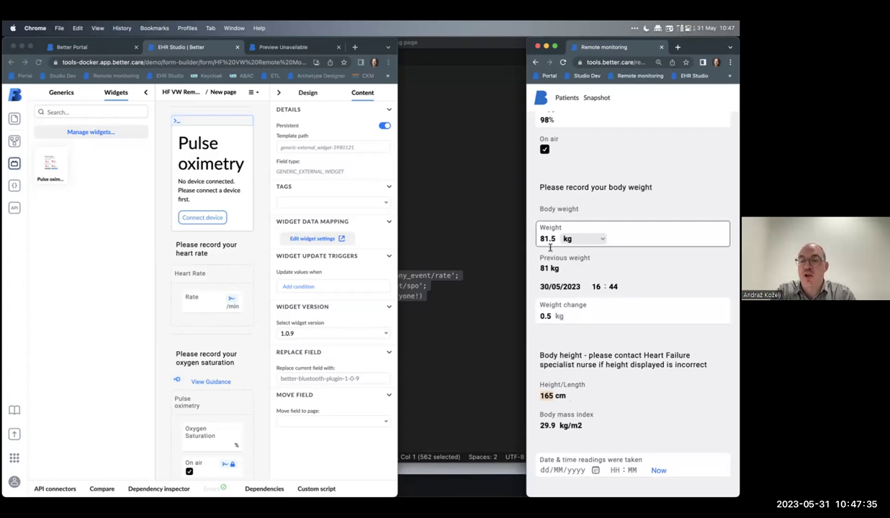
scroll(580, 293, "down", 5)
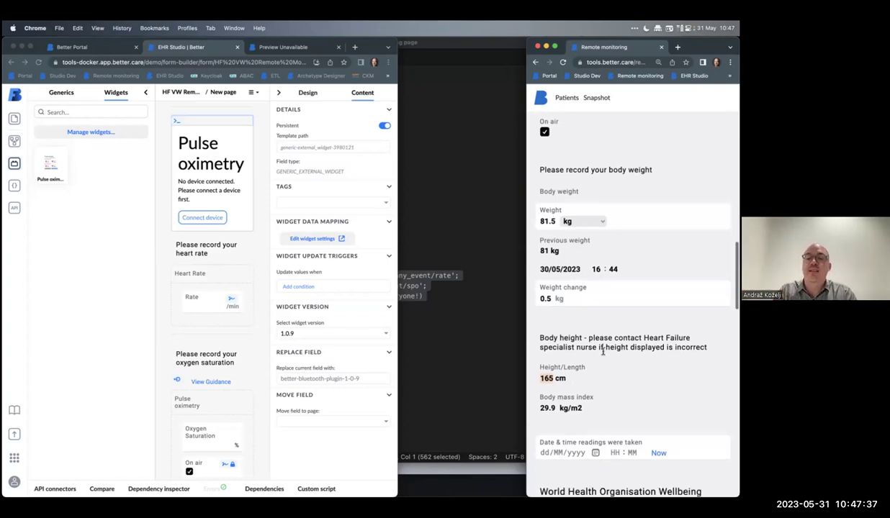
left_click(658, 228)
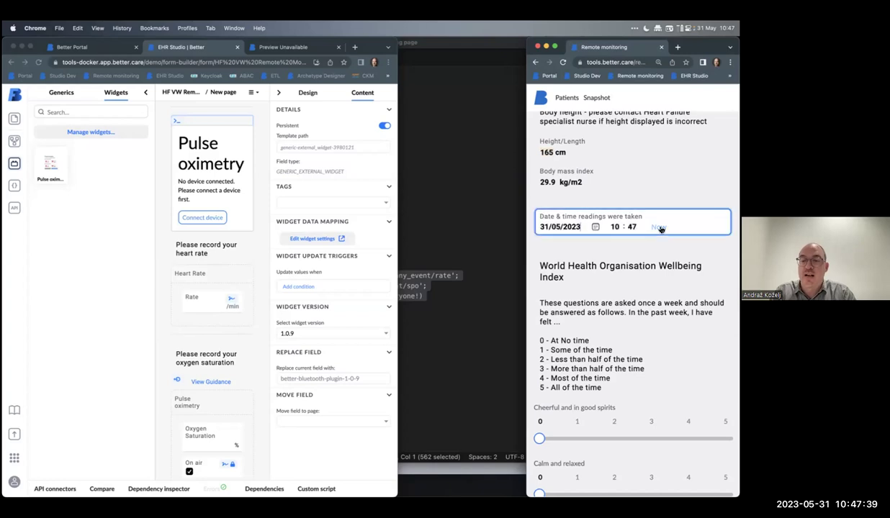
Step: Rate the wellbeing items: cheerful 3, calm 4, active 3, waking up fresh 4 and daily life interesting 3
scroll(645, 288, "down", 3)
left_click(651, 305)
left_click(688, 362)
left_click(651, 417)
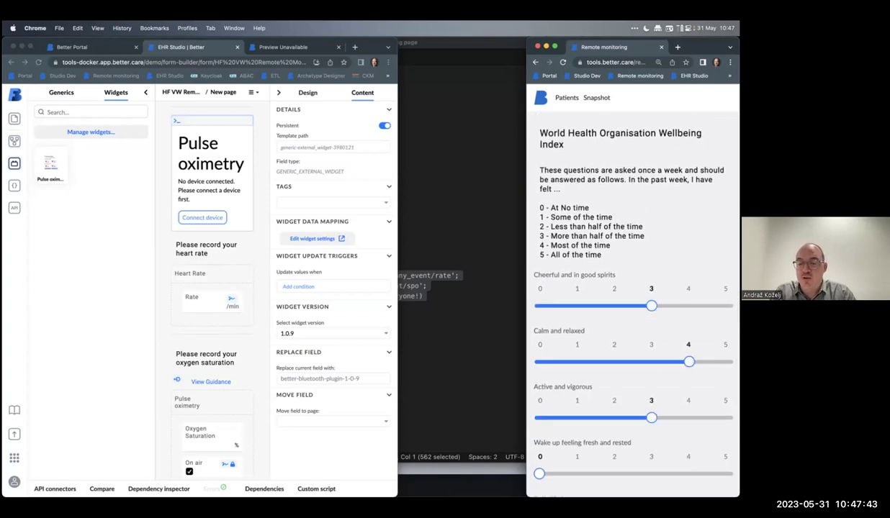
left_click(689, 474)
scroll(633, 360, "down", 3)
left_click(651, 363)
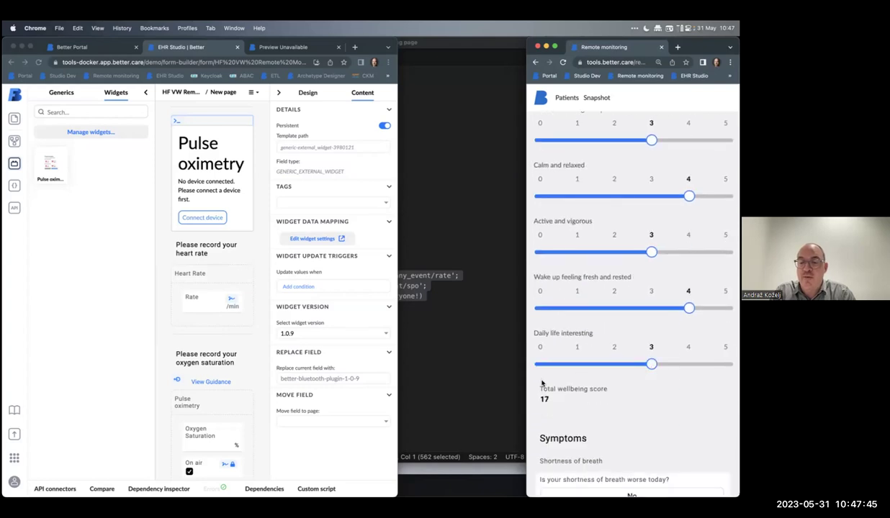
Step: Answer No for worse shortness of breath and swollen legs, Yes for fatigue, and No for speaking to the Heart Failure team
scroll(554, 389, "down", 6)
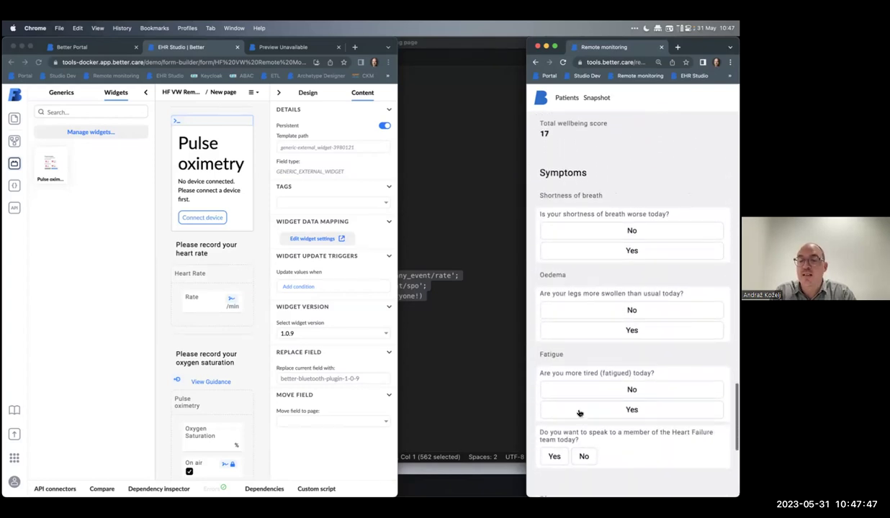
left_click(610, 227)
left_click(612, 305)
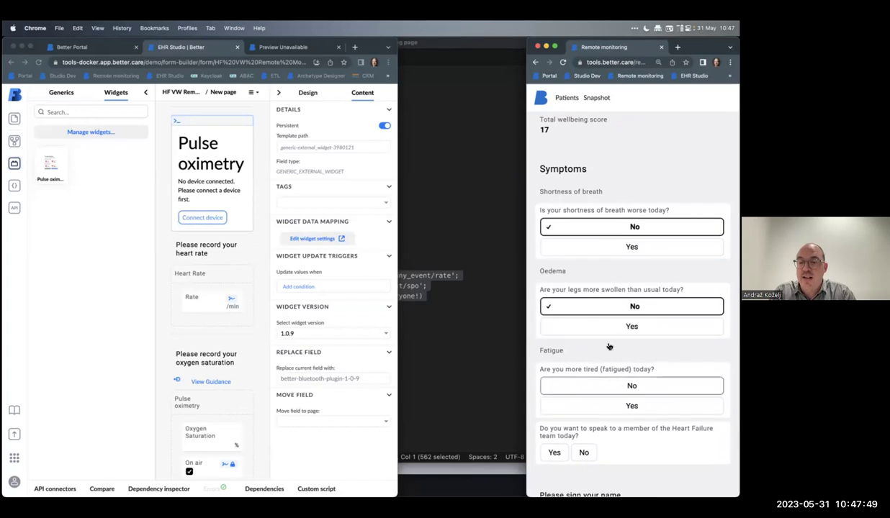
left_click(618, 406)
scroll(618, 414, "down", 3)
left_click(586, 377)
scroll(592, 410, "down", 1)
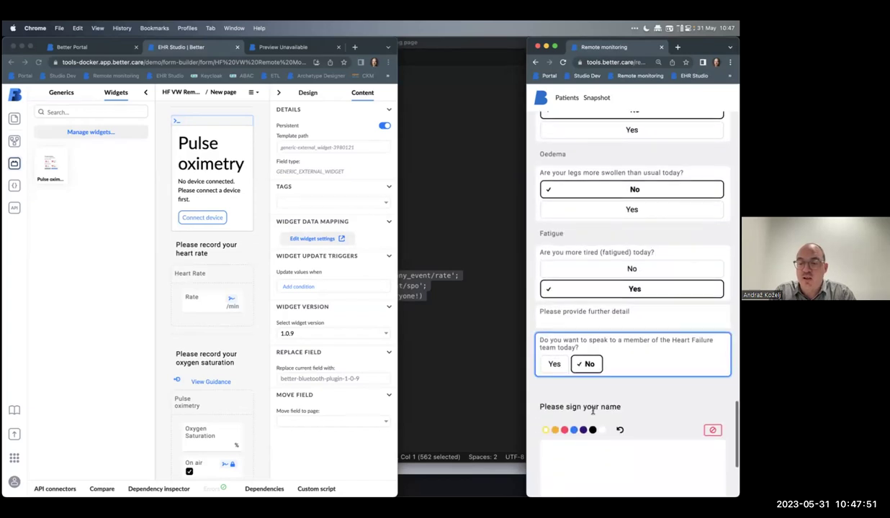
Step: Sign the patient's name by hand in yellow and attach consent.jpg from the forms folder
scroll(593, 409, "down", 3)
mouse_move(616, 325)
left_mouse_down()
mouse_move(584, 336)
mouse_move(608, 334)
mouse_move(604, 325)
mouse_move(625, 342)
mouse_move(633, 334)
left_mouse_up()
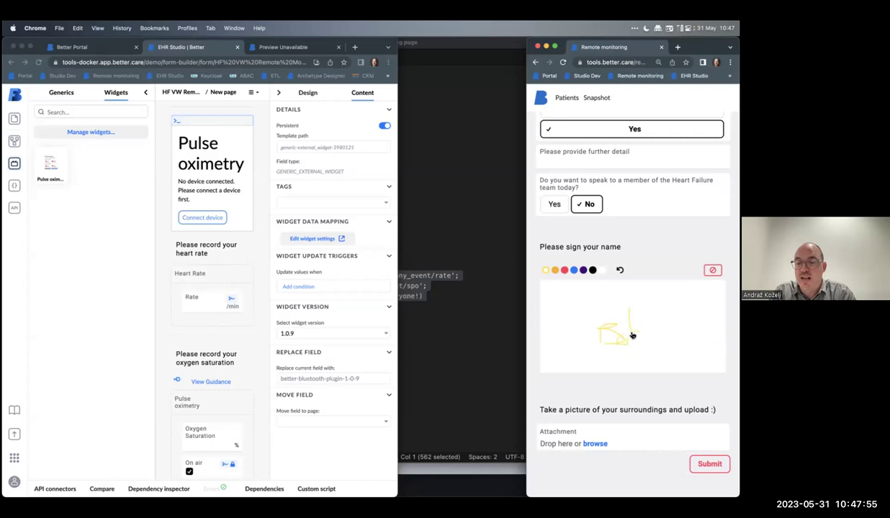
left_click(595, 444)
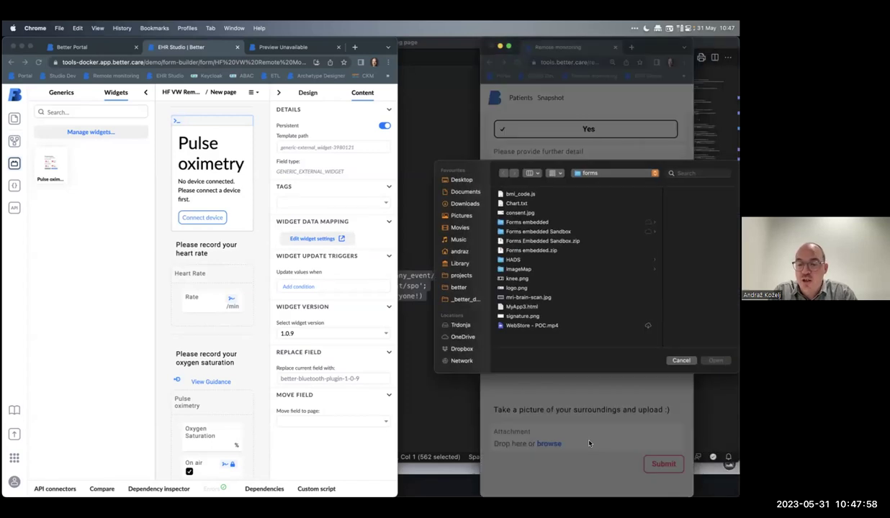
left_click(519, 215)
key("Return")
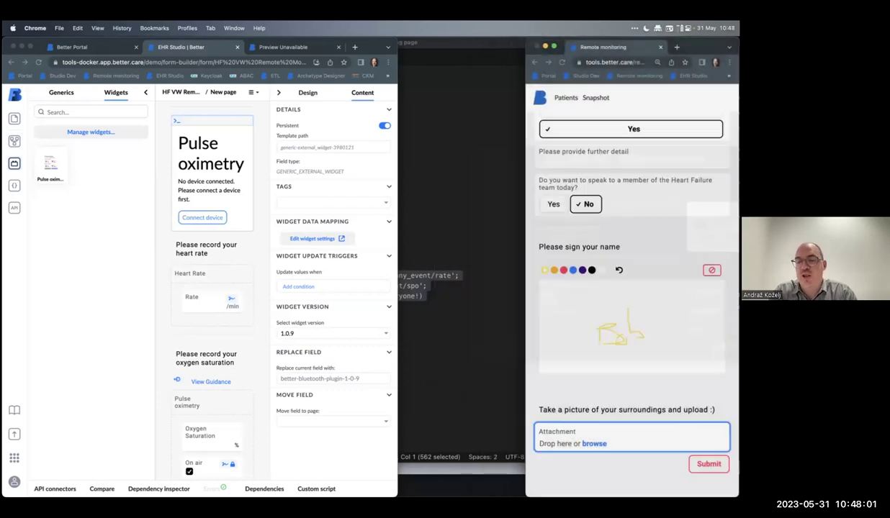
scroll(632, 288, "down", 1)
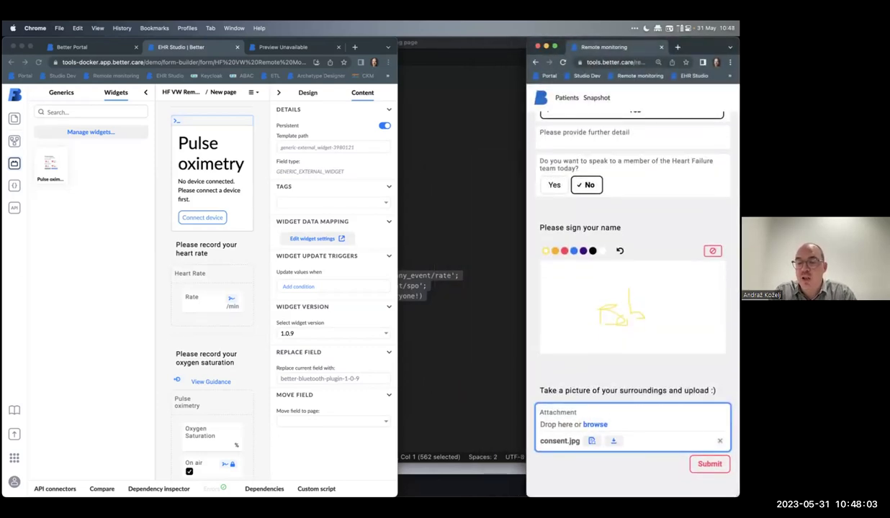
Step: Submit the observations form and review the patient's weight, blood pressure, heart rate and BMI cards
left_click(708, 464)
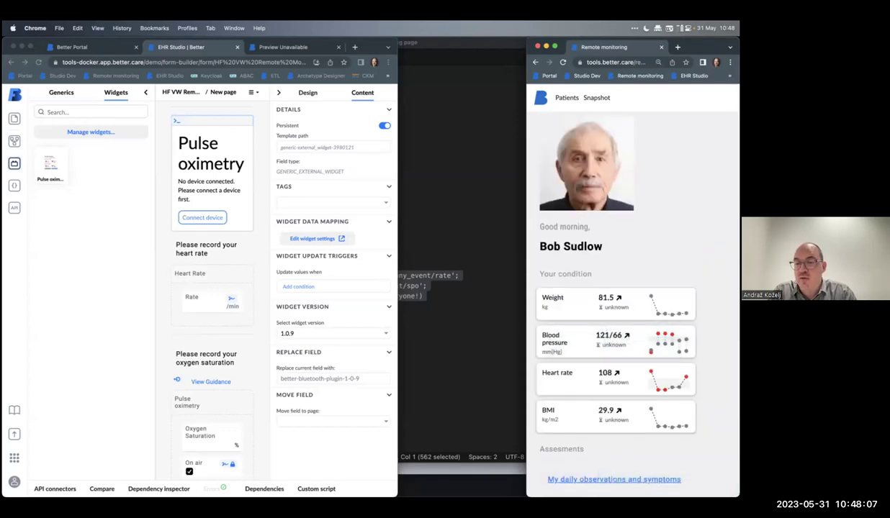
mouse_move(685, 377)
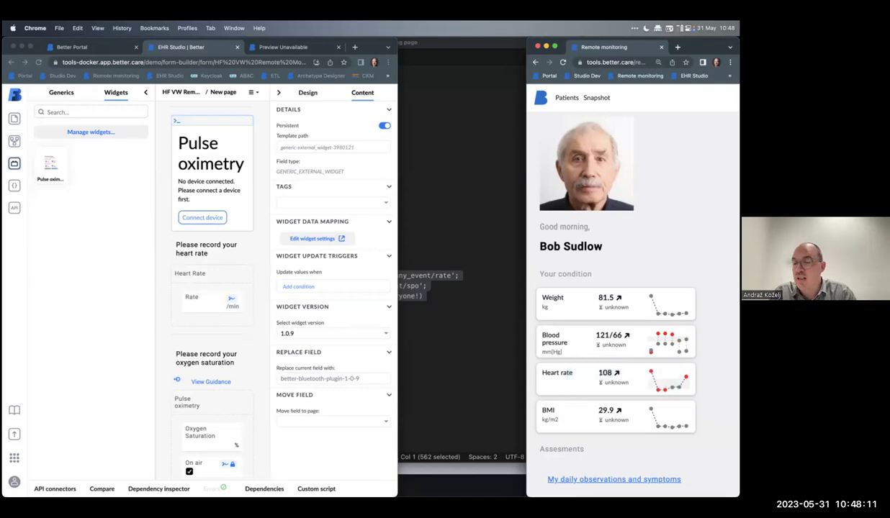
scroll(616, 324, "down", 2)
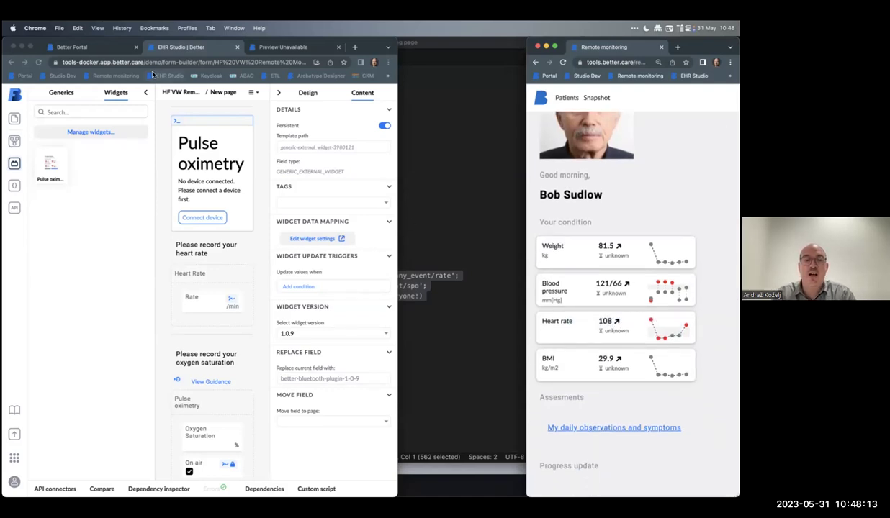
Step: Switch to Better Portal and open the monitored patient's record from the user dashboard
left_click(91, 47)
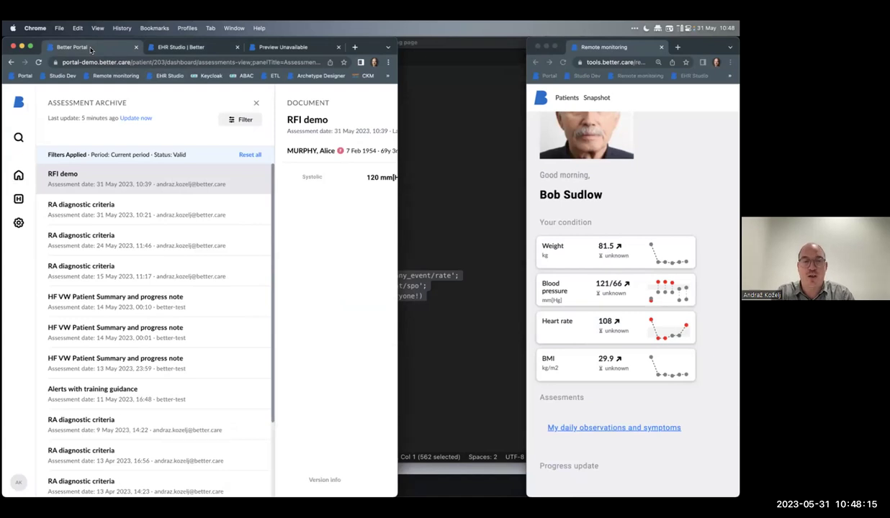
left_click(19, 175)
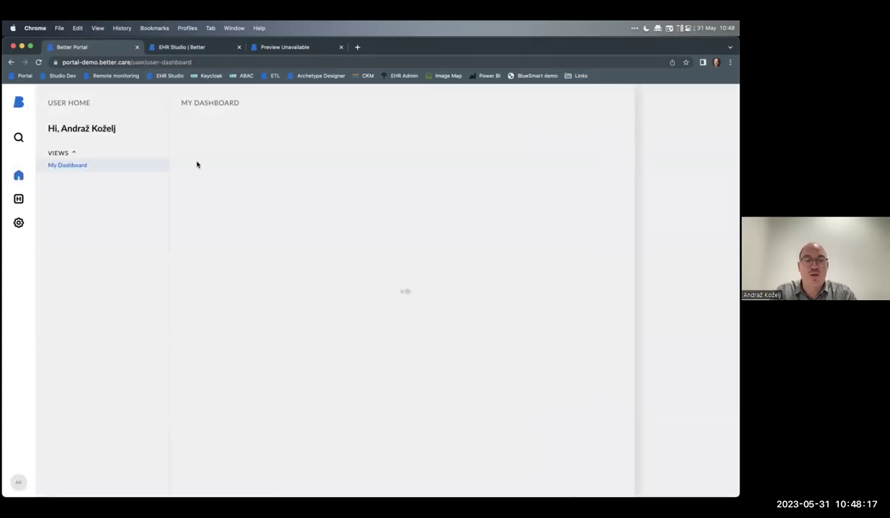
left_click(218, 210)
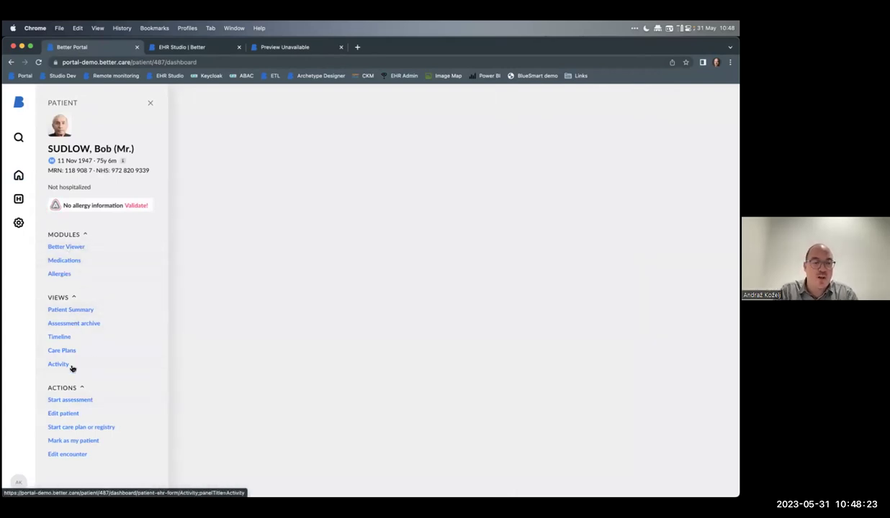
Step: Start the HF VW Patient Summary and progress note assessment without prefilling it from the last version
left_click(71, 400)
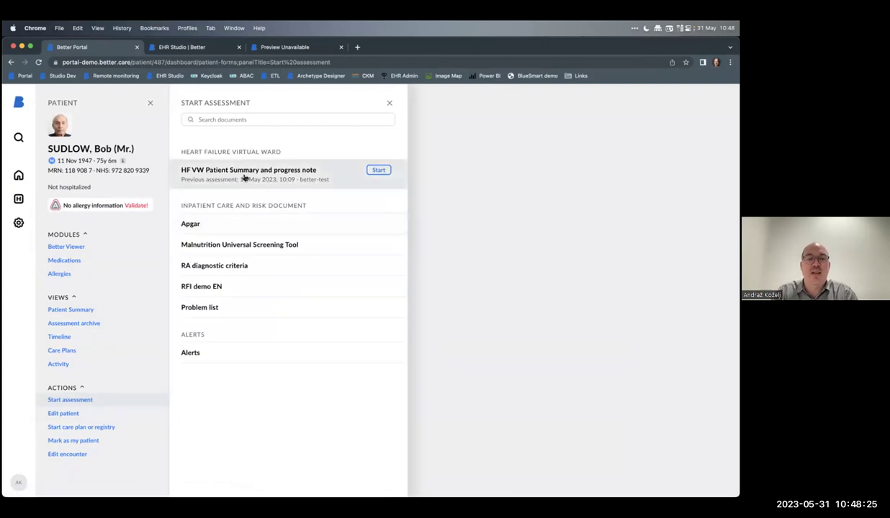
left_click(241, 173)
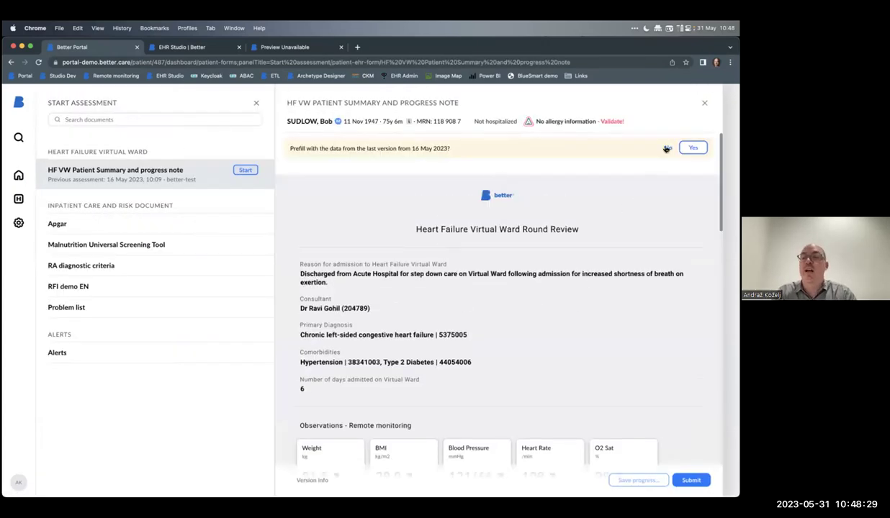
left_click(666, 148)
Step: Review the form's observations, symptom tracking, wellbeing scores and ward round notes, and preview the consent.jpg attachment
scroll(588, 265, "down", 2)
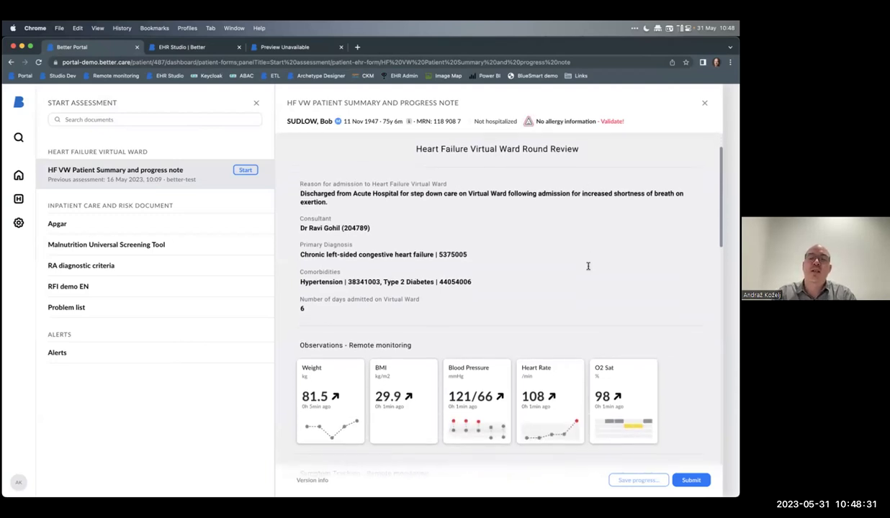
scroll(536, 246, "down", 5)
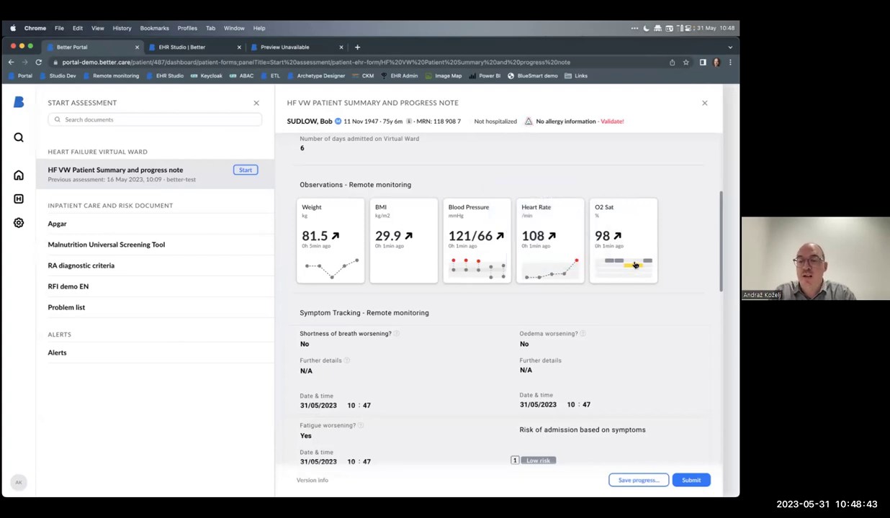
scroll(460, 293, "down", 3)
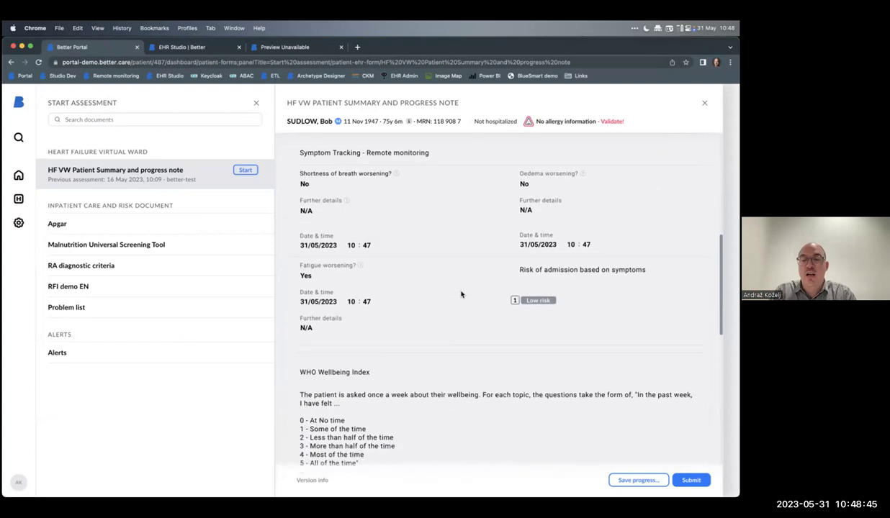
scroll(461, 294, "down", 5)
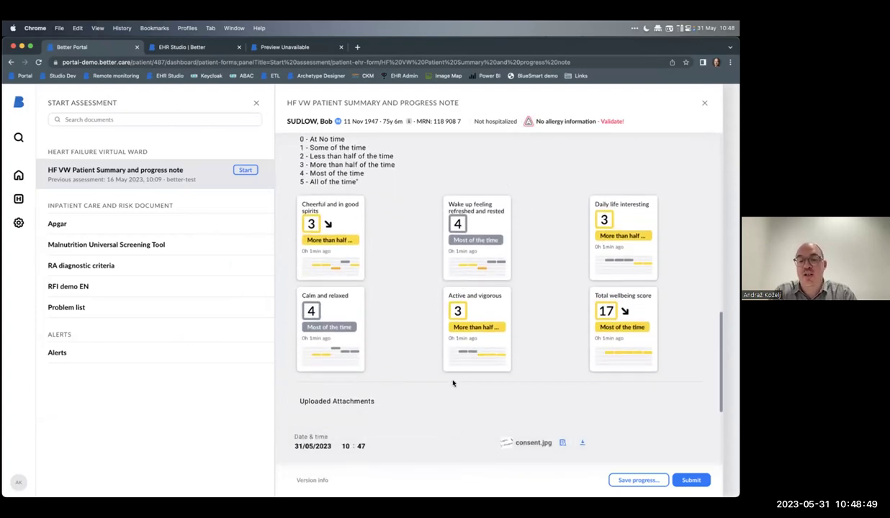
scroll(453, 383, "down", 4)
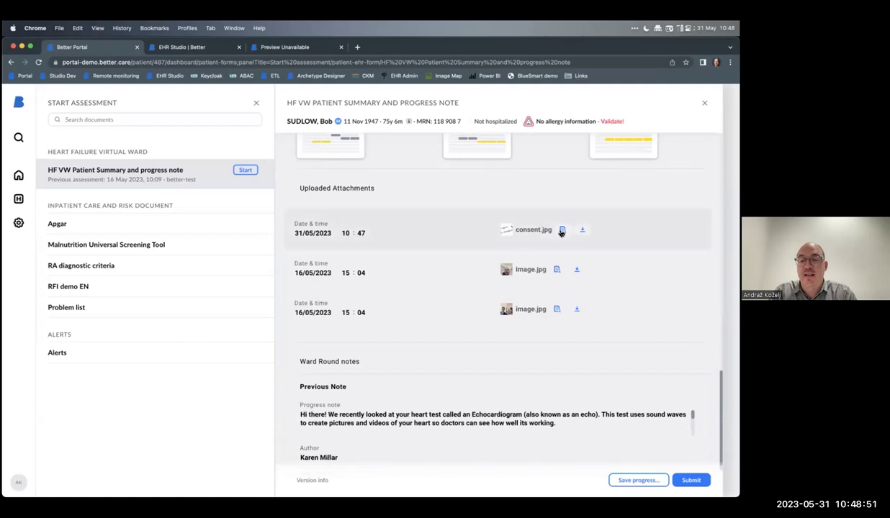
left_click(561, 231)
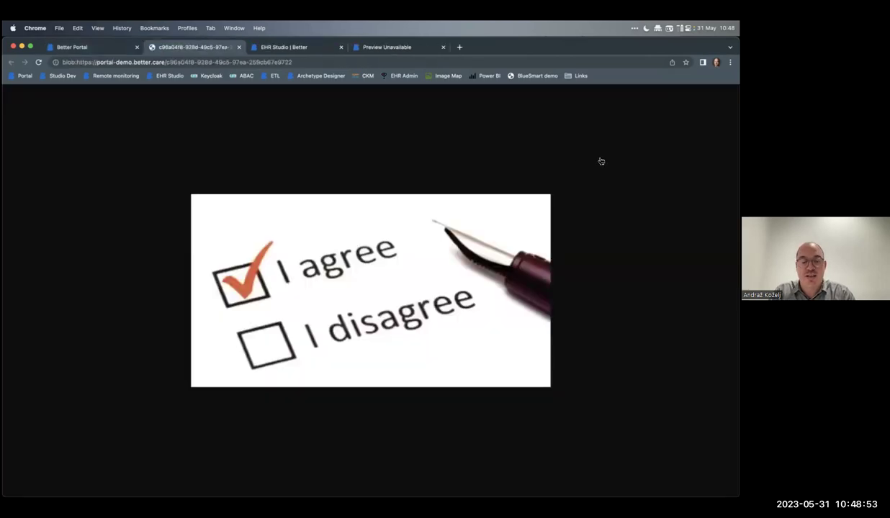
key("super+w")
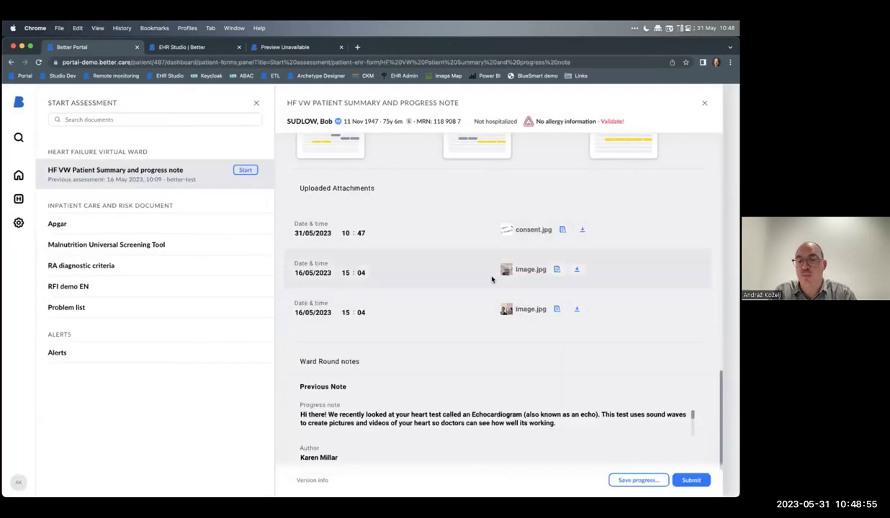
scroll(492, 279, "down", 2)
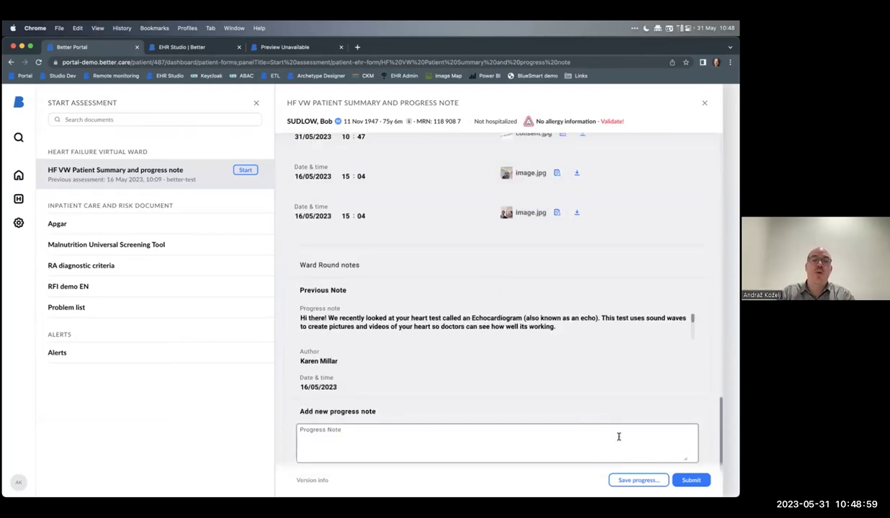
Step: Close the assessment form without saving and open the workplace's HF Virtual Ward Dashboard
left_click(19, 199)
left_click(361, 302)
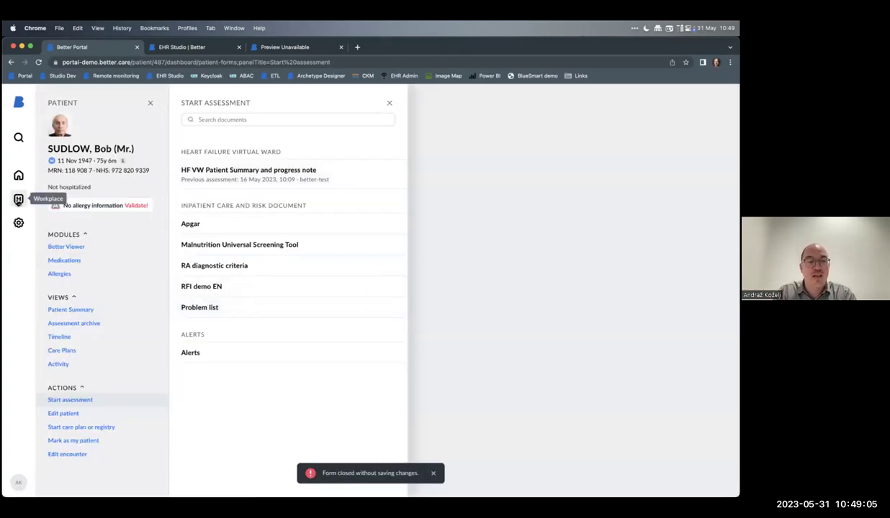
left_click(19, 199)
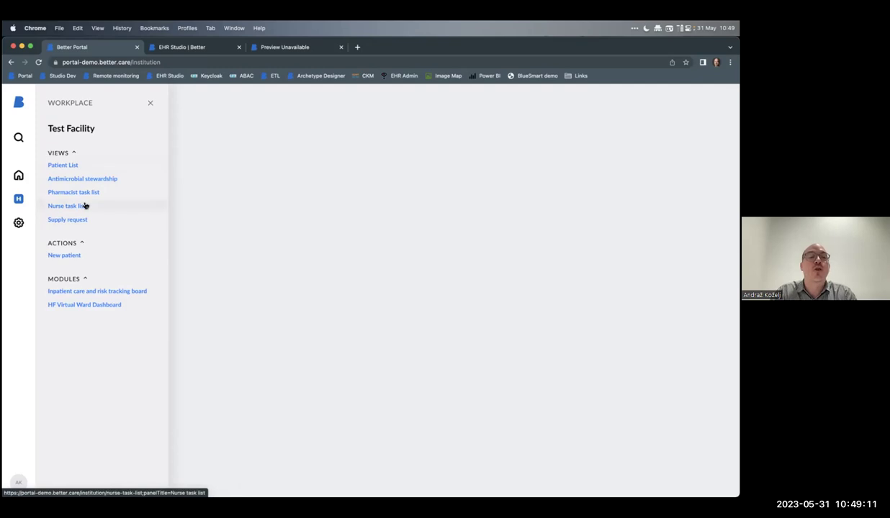
left_click(63, 306)
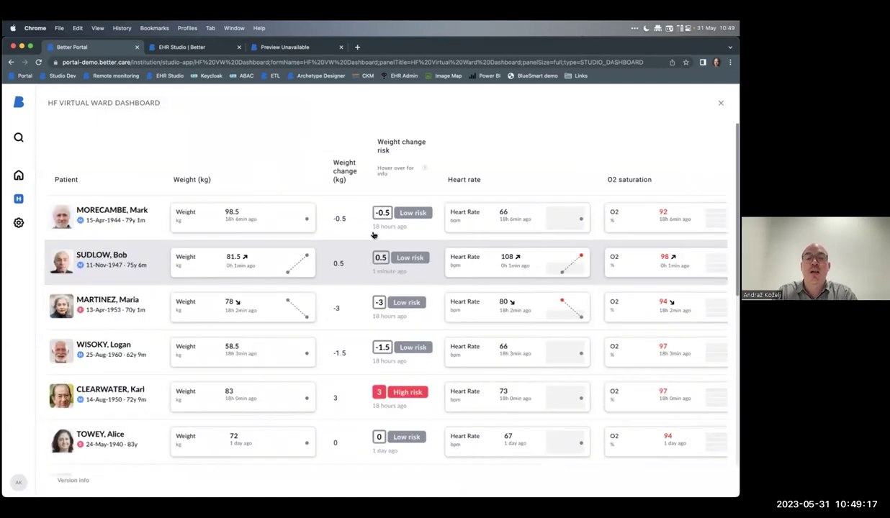
Step: Examine the dashboard's vitals, symptom and admission risk columns and open the record of the Medium Risk patient
scroll(245, 359, "down", 2)
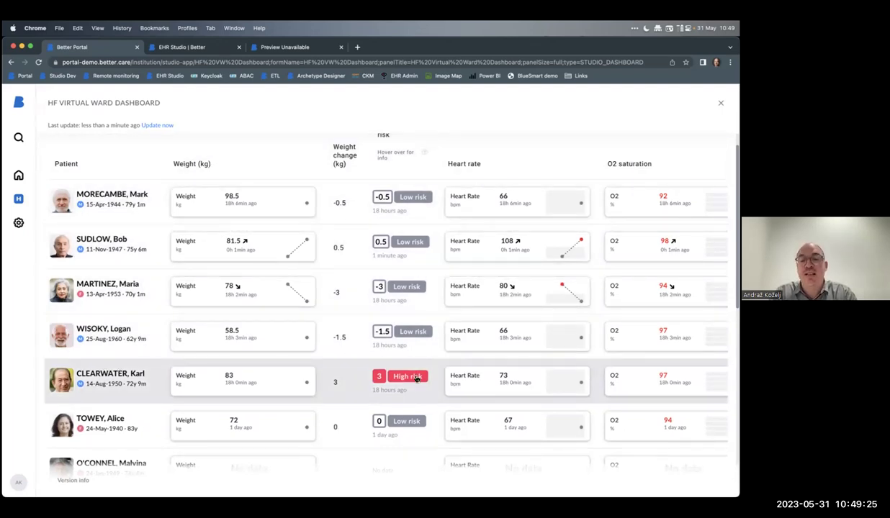
scroll(410, 377, "right", 5)
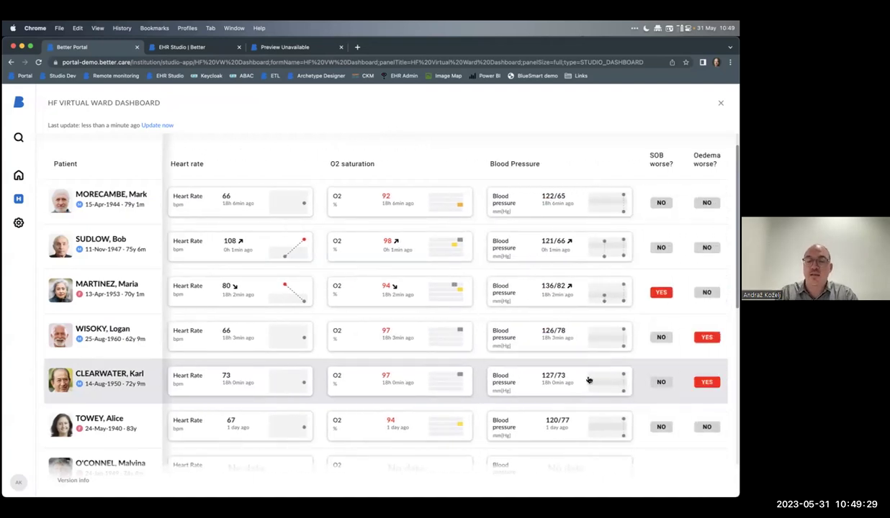
scroll(588, 380, "right", 5)
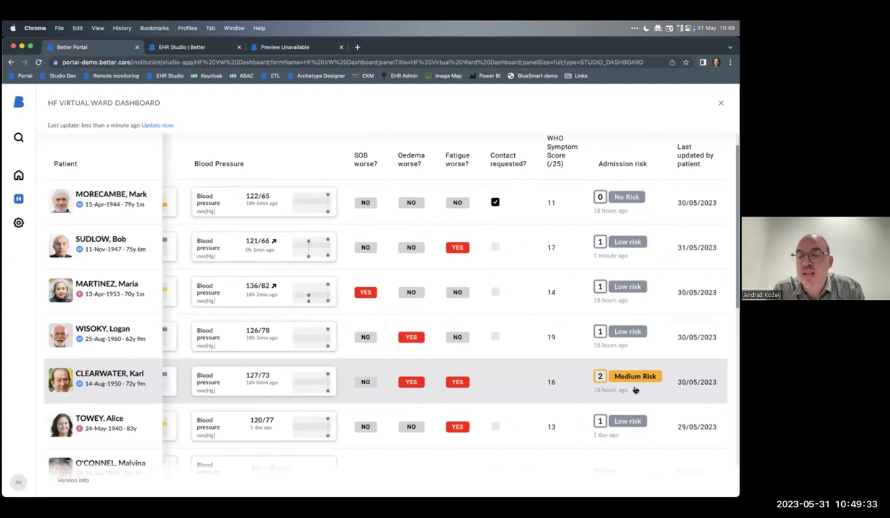
left_click(536, 387)
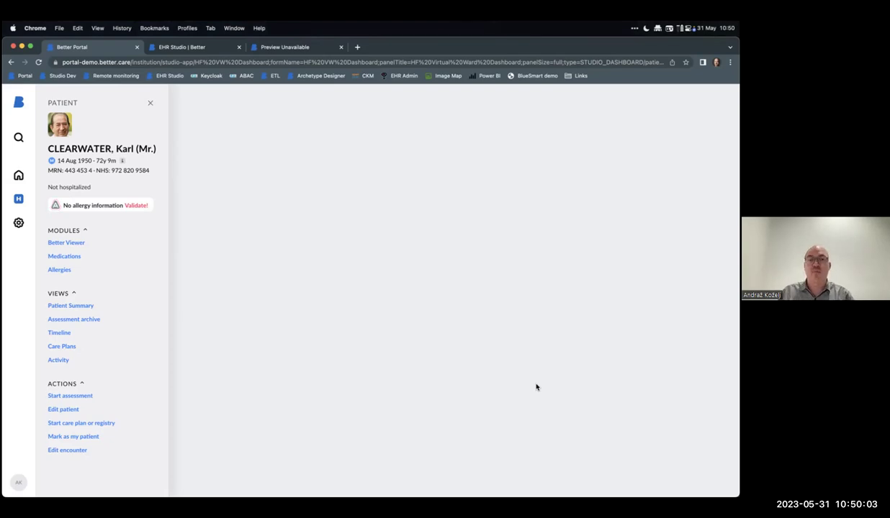
Step: Return EHR Studio from the open form to the project's form list, and close the patient record in Better Portal
left_click(183, 48)
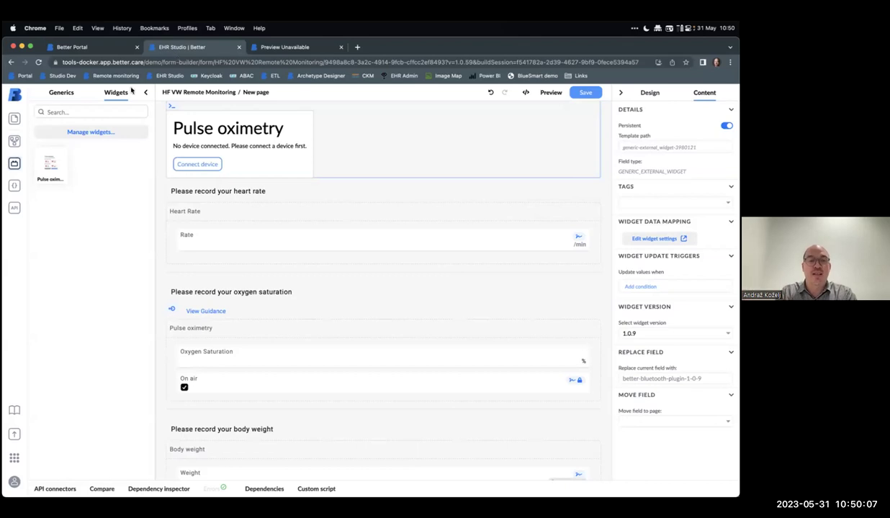
left_click(14, 95)
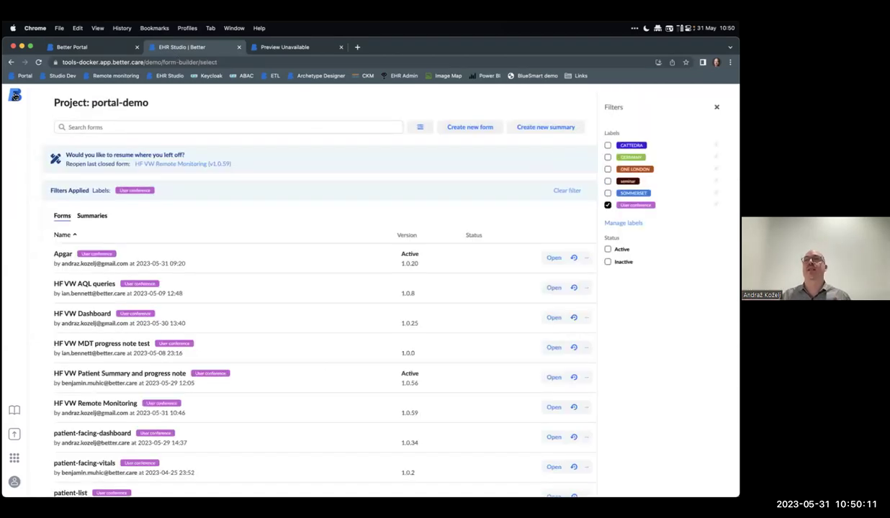
left_click(102, 47)
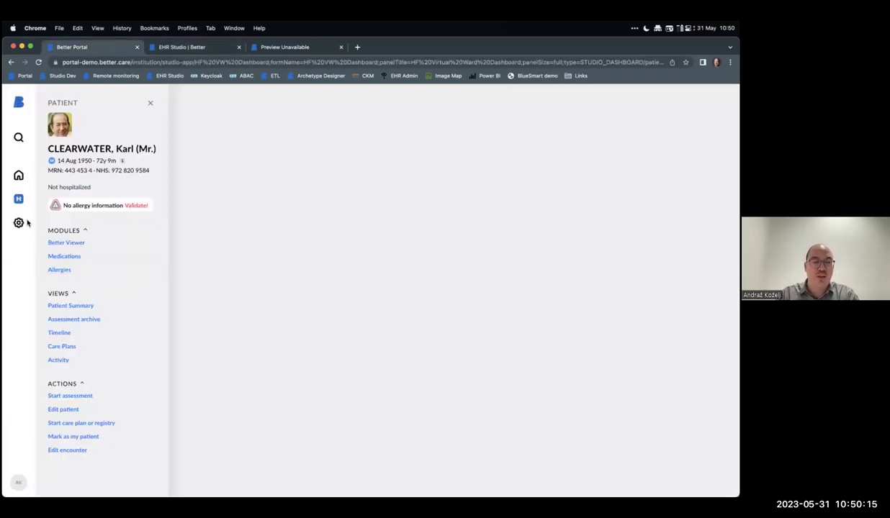
left_click(149, 103)
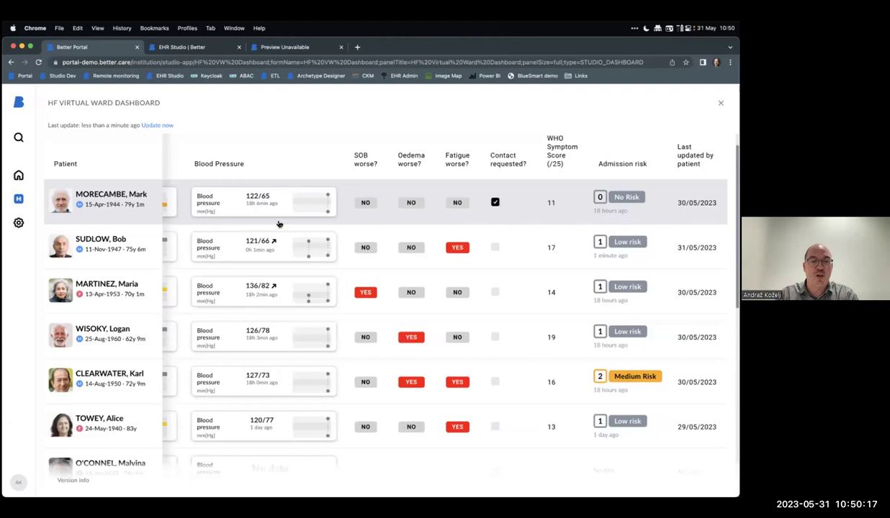
Step: Open the Ward 2 patient's record from the home dashboard and review the Patient Activity entries
left_click(18, 175)
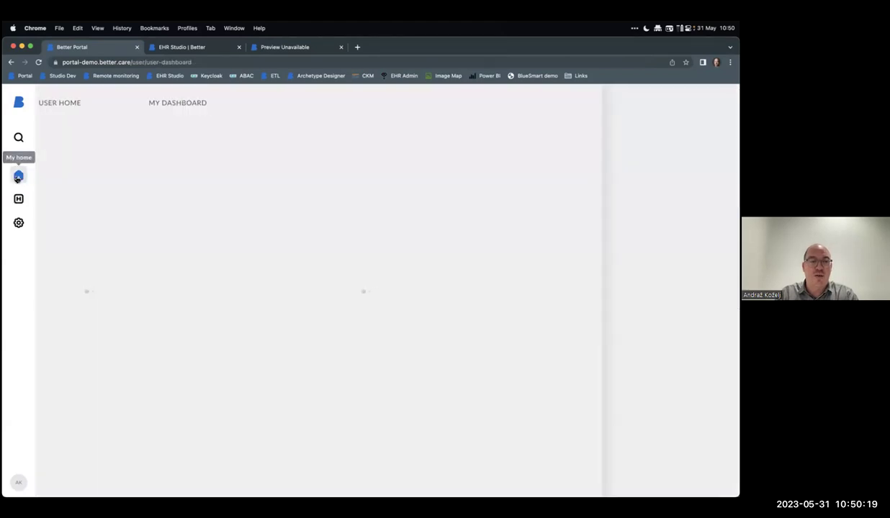
left_click(506, 157)
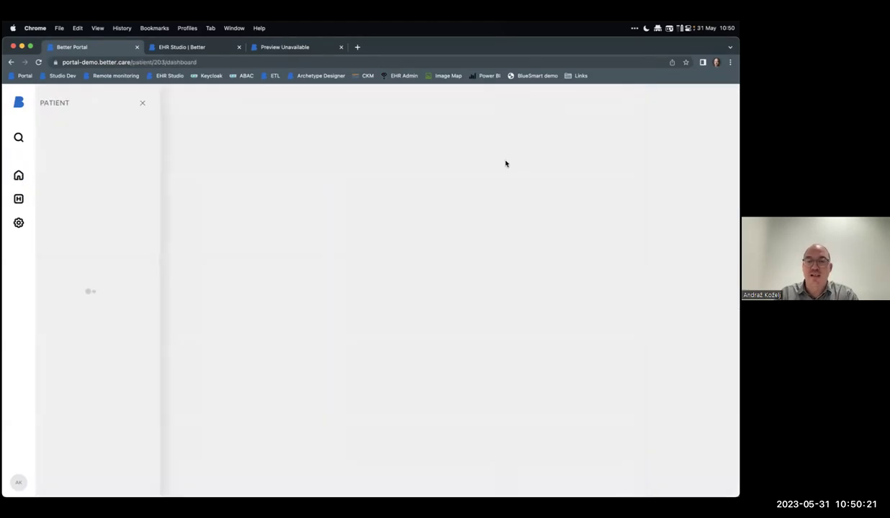
scroll(129, 304, "down", 1)
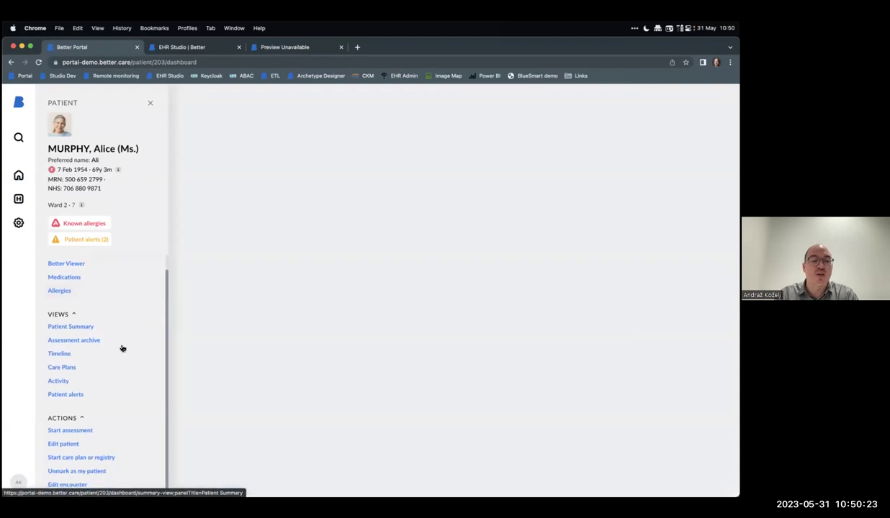
left_click(60, 383)
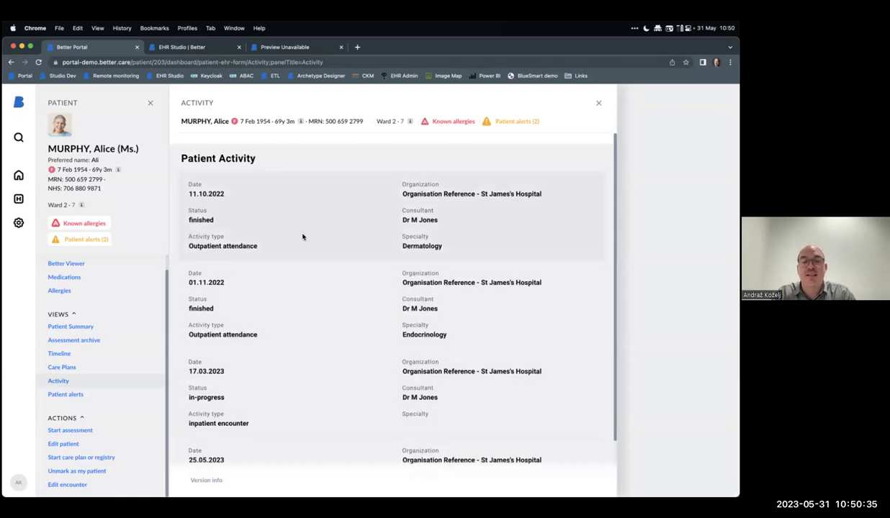
scroll(302, 237, "down", 2)
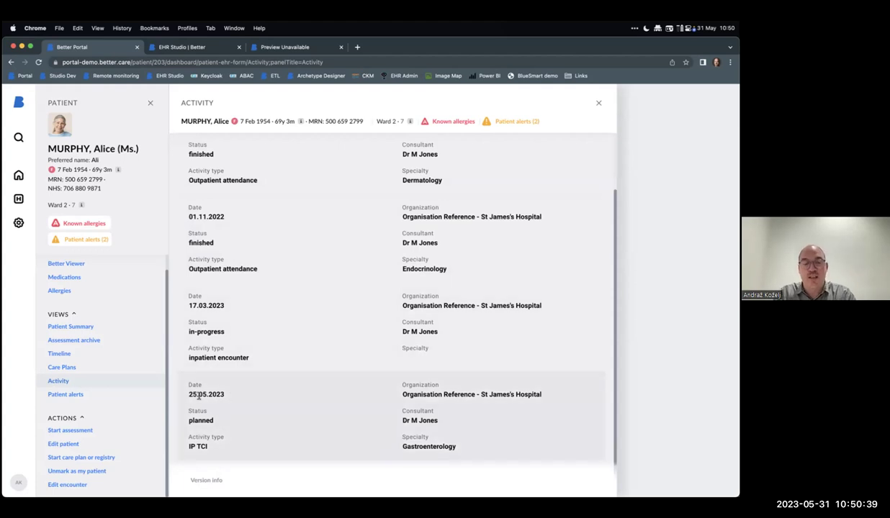
scroll(225, 413, "up", 2)
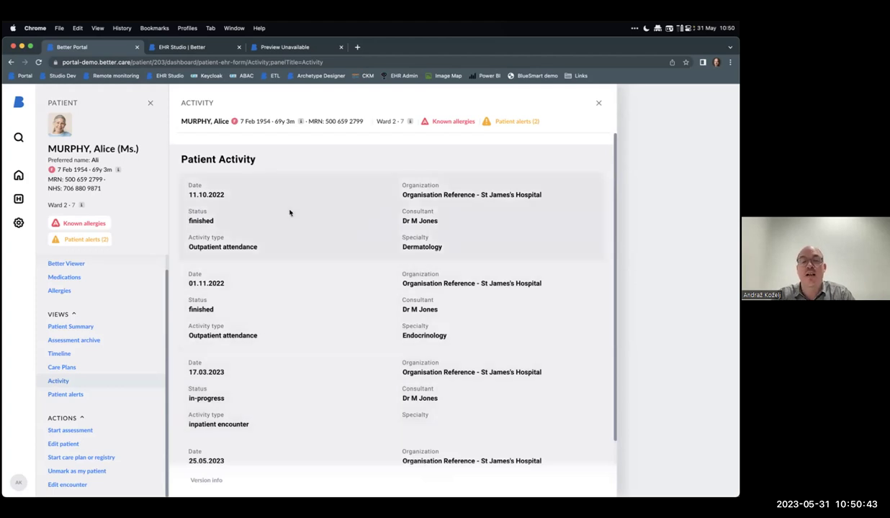
Step: Switch to EHR Studio, search the forms for "acti" with the label filter cleared, and open the Activity form
left_click(192, 47)
left_click(124, 127)
type("alti")
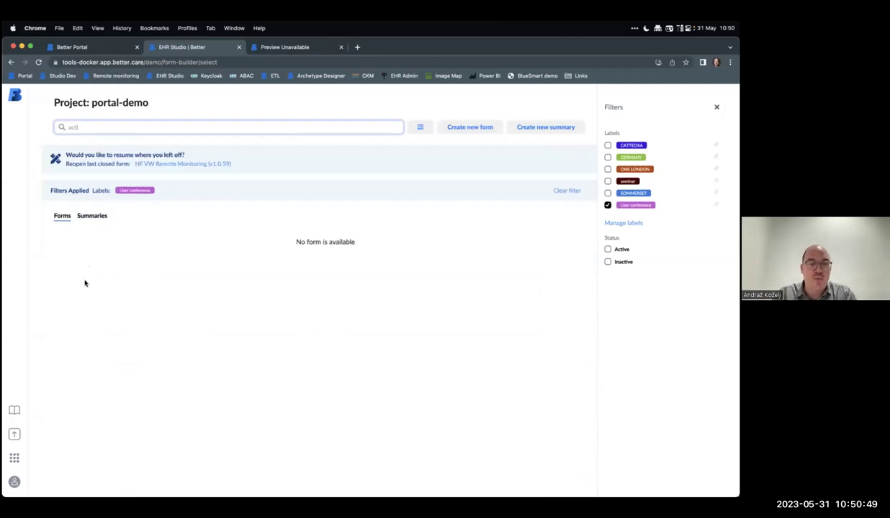
left_click(570, 191)
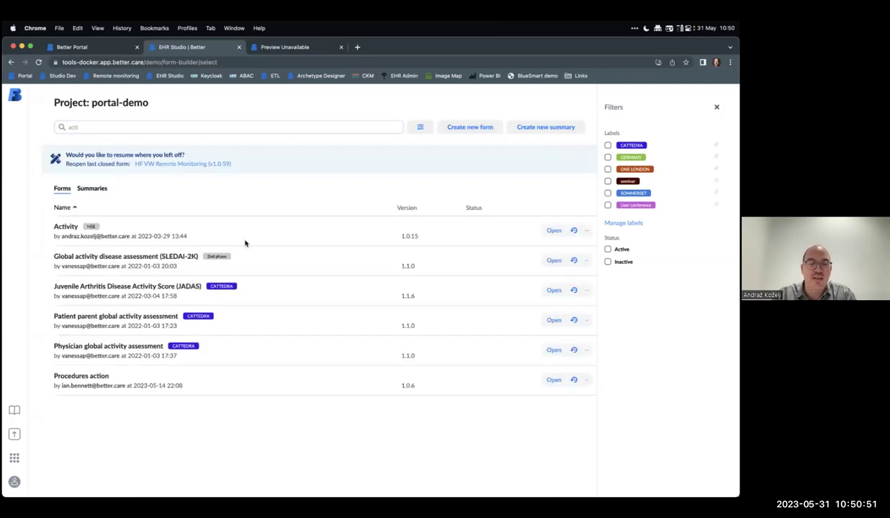
left_click(64, 226)
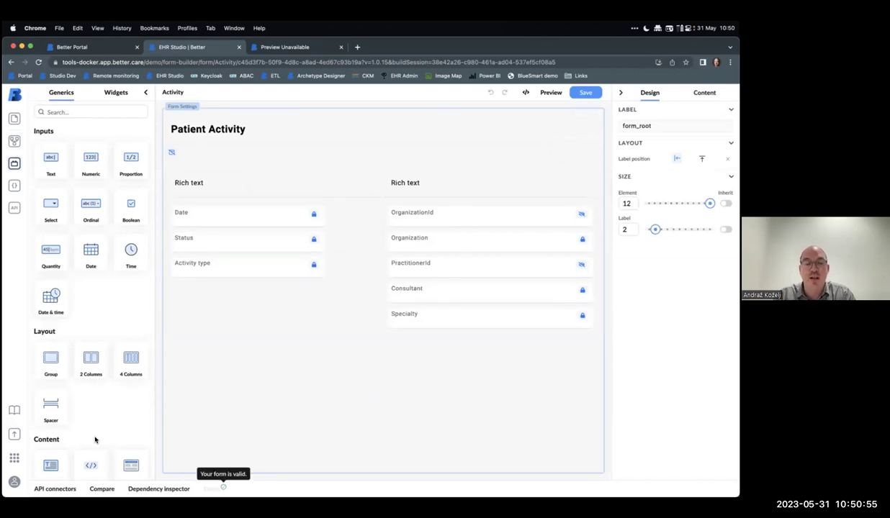
Step: Inspect the Activity form's Demographics API connector calls and compare them with the Patient Activity view in Better Portal
left_click(54, 488)
left_click(52, 377)
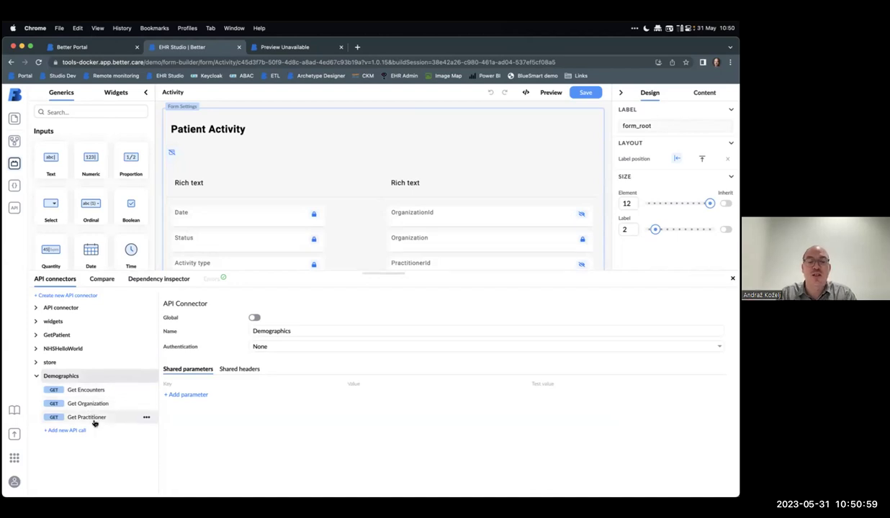
left_click(81, 48)
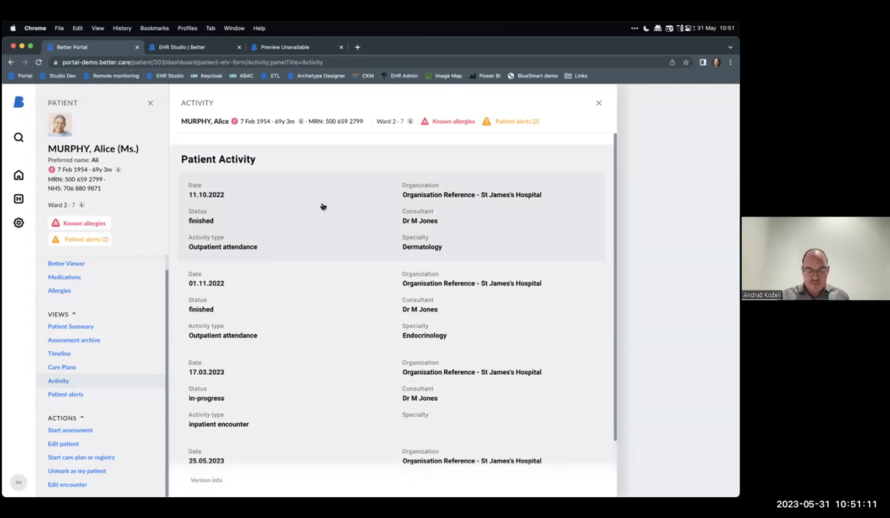
left_click(202, 48)
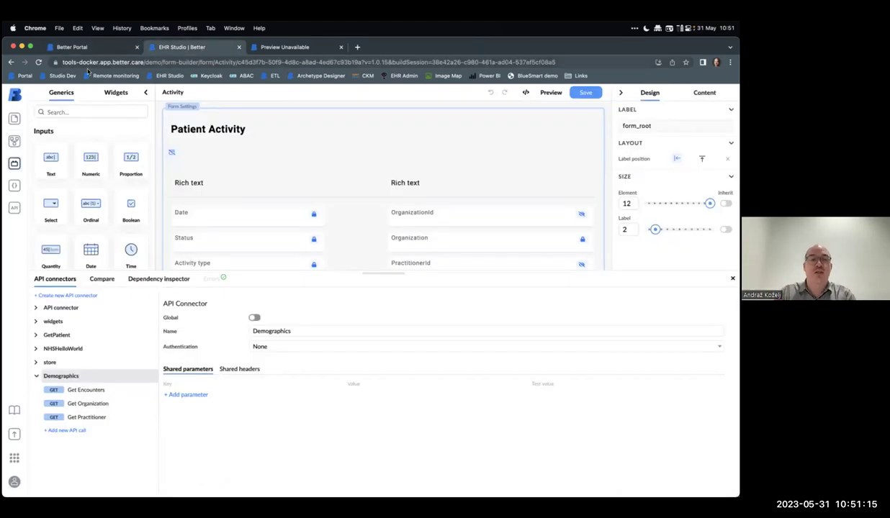
Step: Return to the form list, search for "rfi" and open the RFI demo form
left_click(14, 96)
left_click(118, 128)
type("rfi")
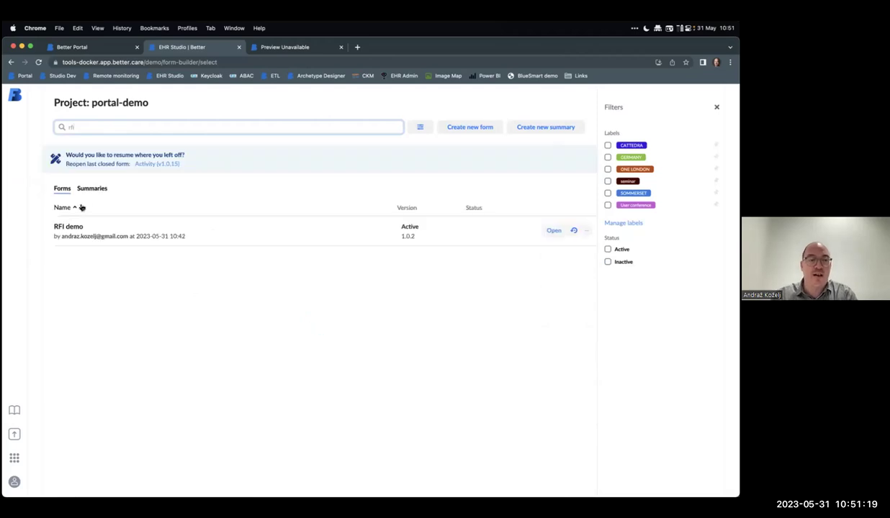
left_click(68, 228)
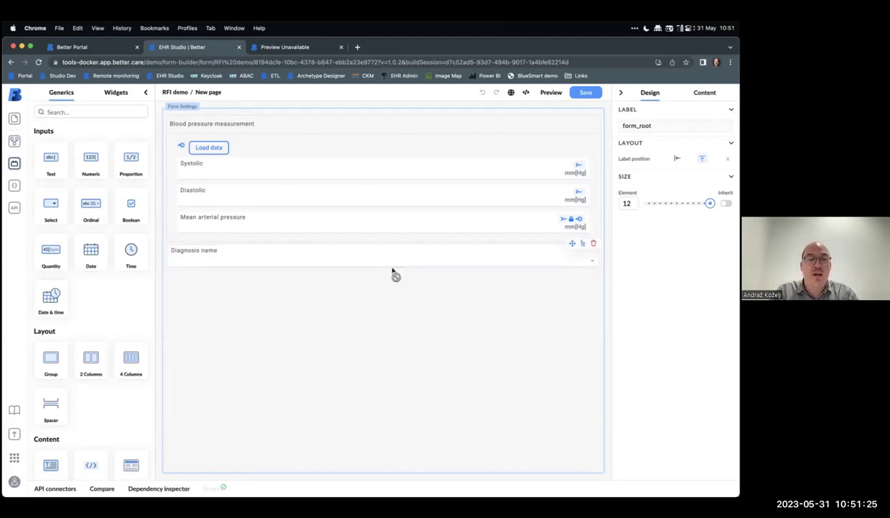
Step: Install the patient-identity widget from the Content Manager and place it above the Blood pressure measurement group
left_click(116, 95)
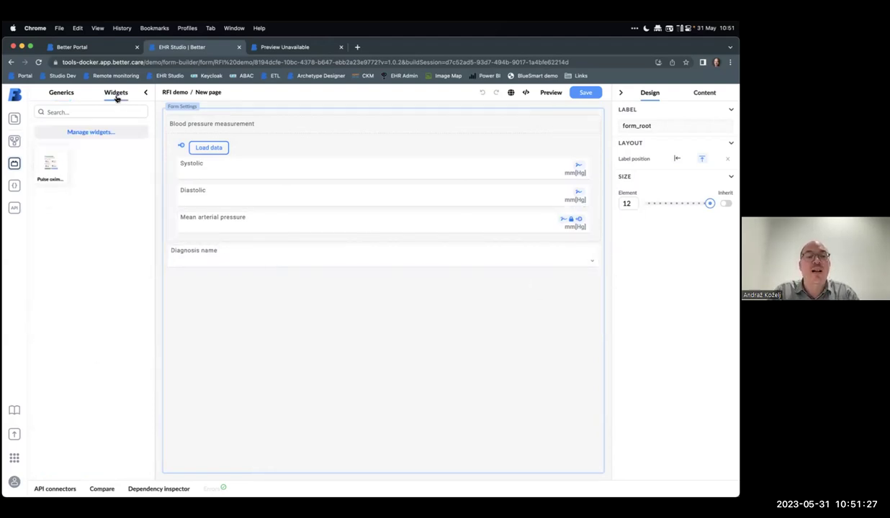
left_click(77, 134)
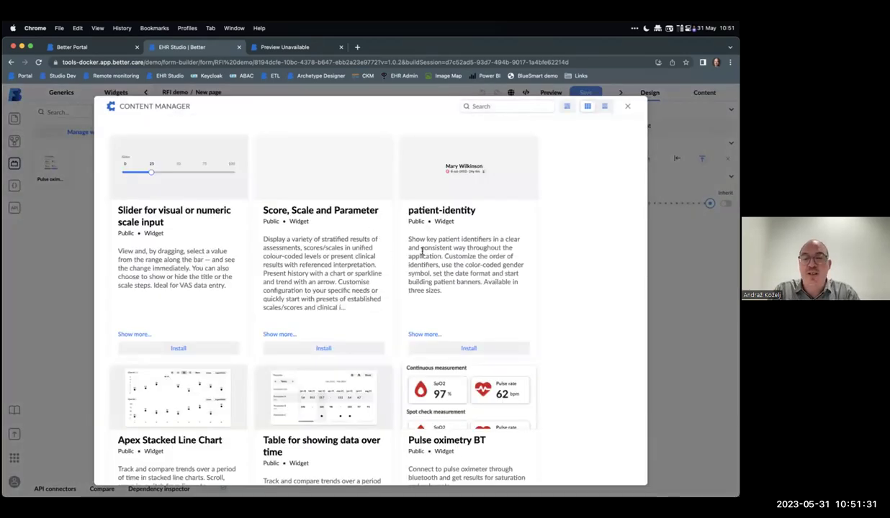
left_click(466, 348)
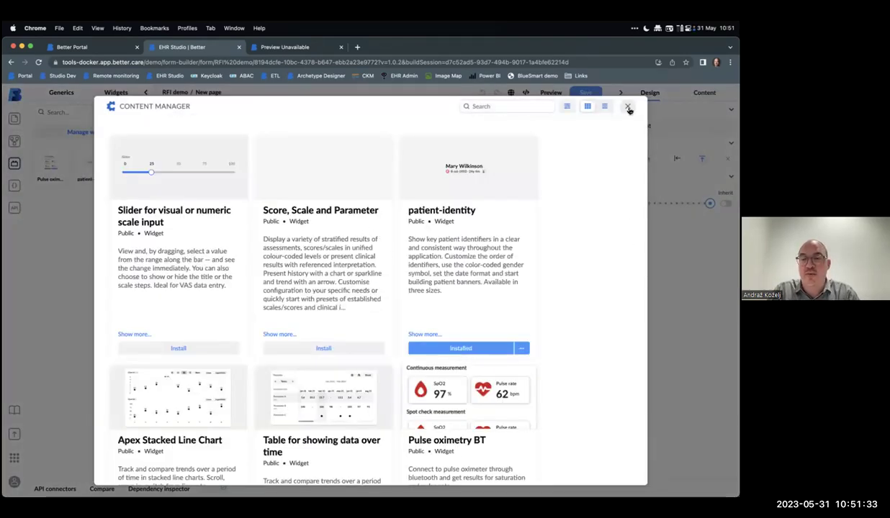
left_click(627, 108)
left_click_drag(87, 181, 244, 123)
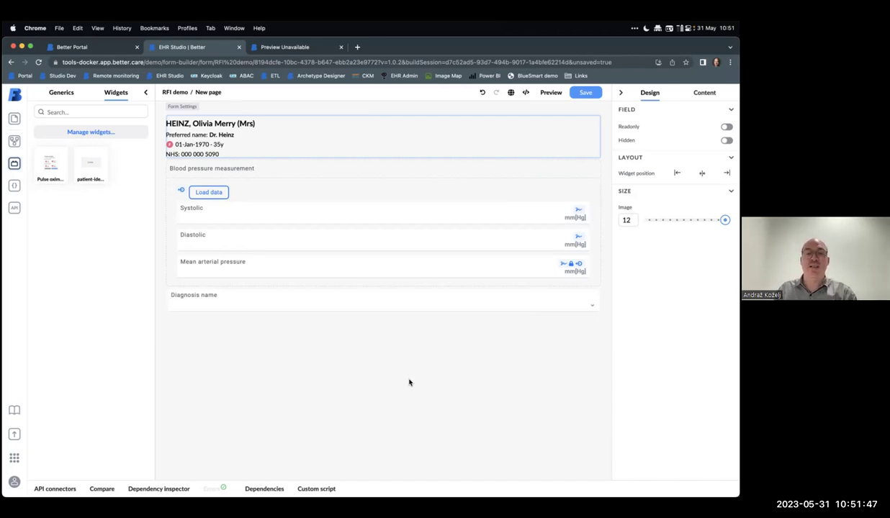
Step: Open the patient-identity widget's settings and examine the options for its dynamic input source
mouse_move(372, 166)
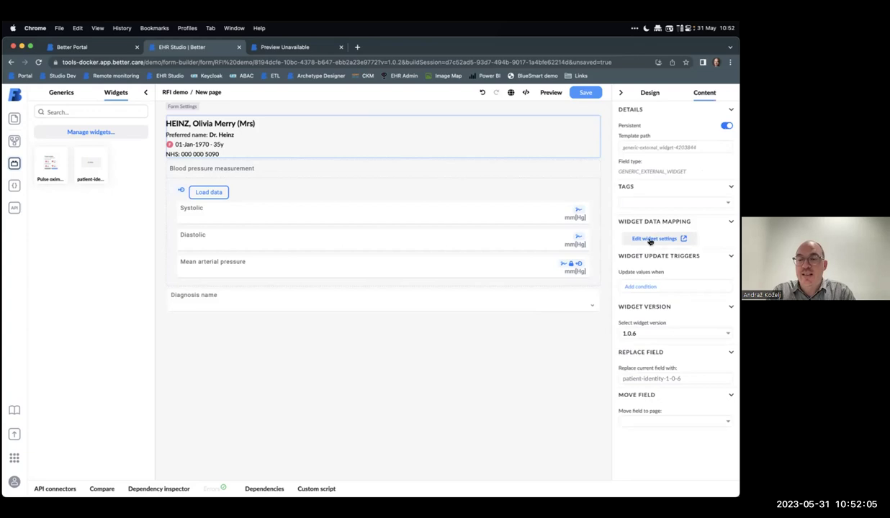
left_click(640, 236)
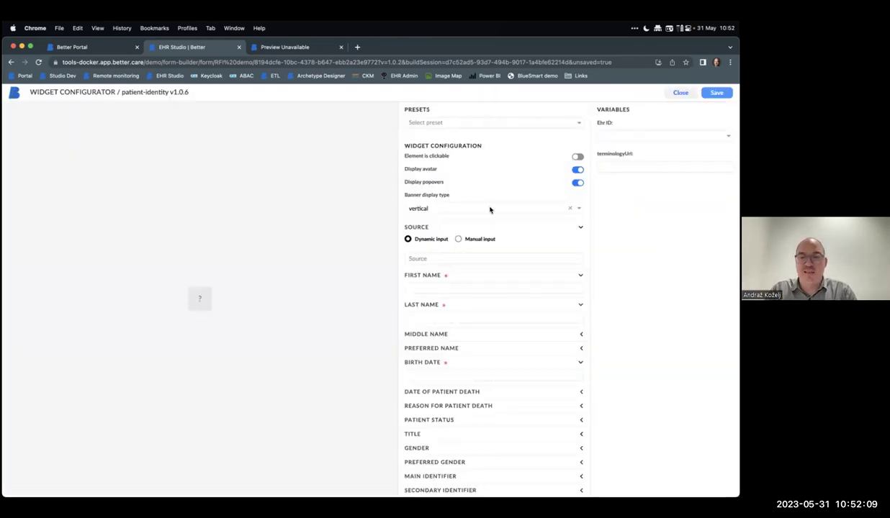
left_click(423, 259)
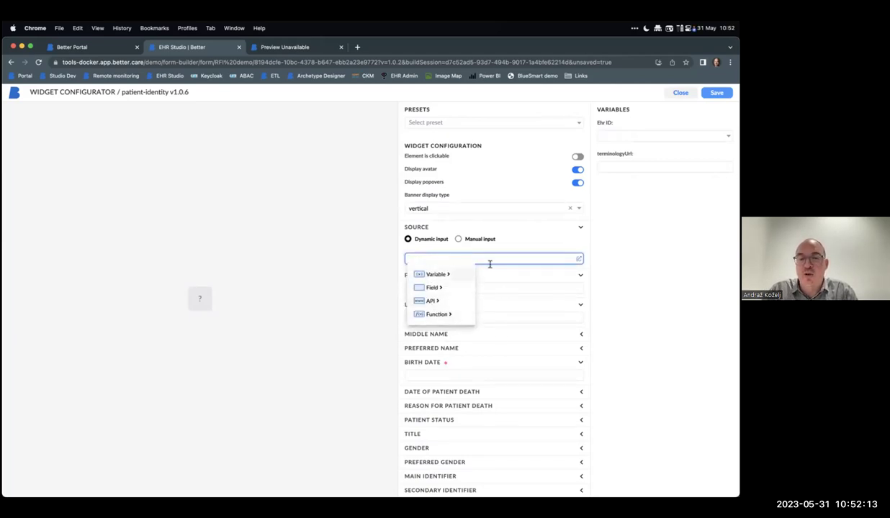
left_click(523, 246)
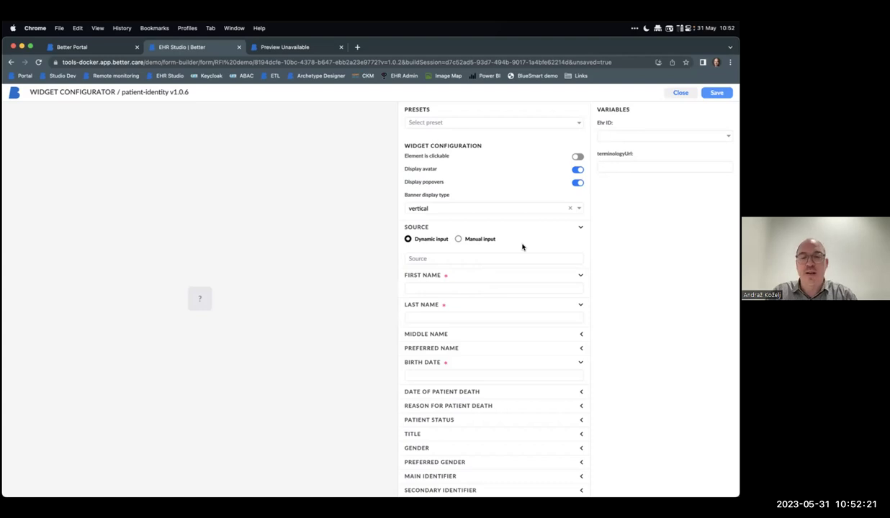
Step: Copy the FHIR Patient/{pId} URL from cheat-sheet.txt in Visual Studio Code, then return to EHR Studio and leave the widget configurator
key("alt+Tab")
key("alt+Tab")
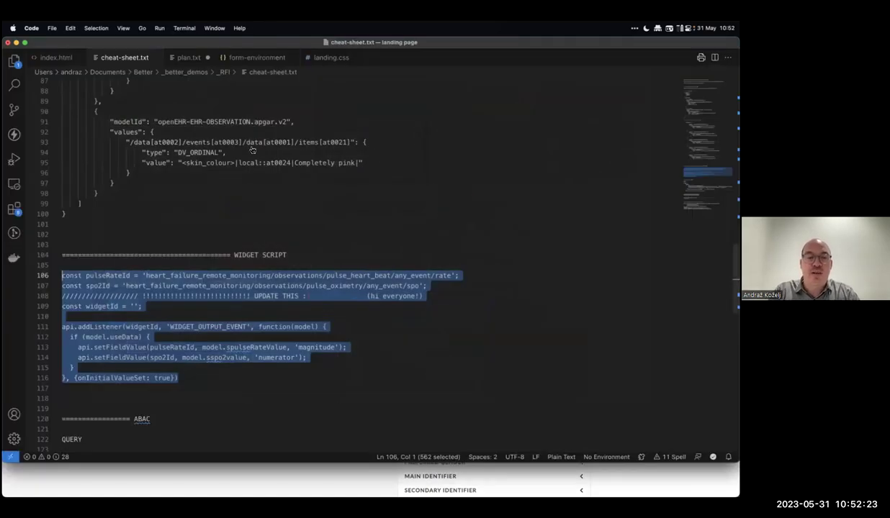
scroll(252, 150, "up", 20)
left_click(188, 92)
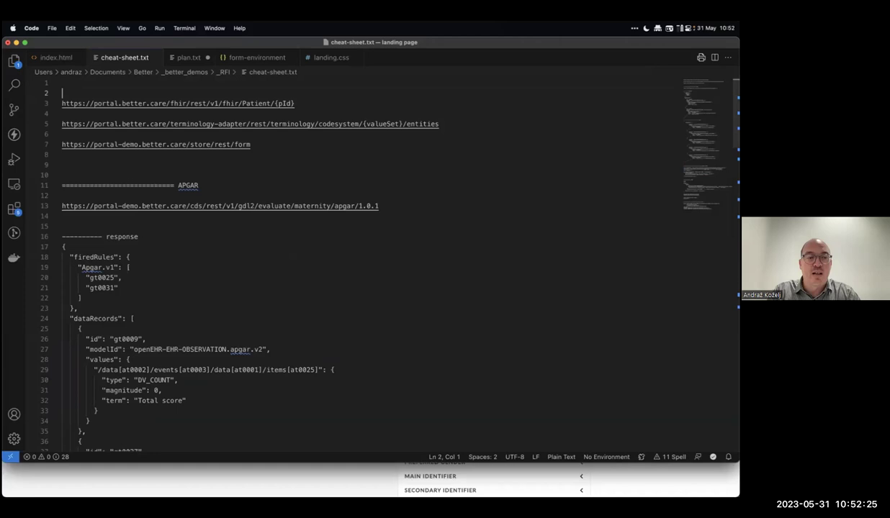
key("Down")
key("shift+Down")
key("super+c")
key("alt+Tab")
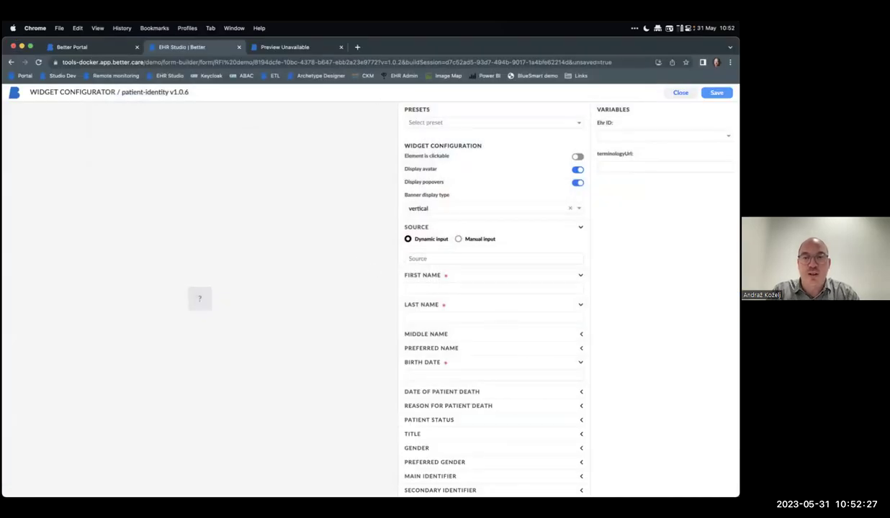
key("Escape")
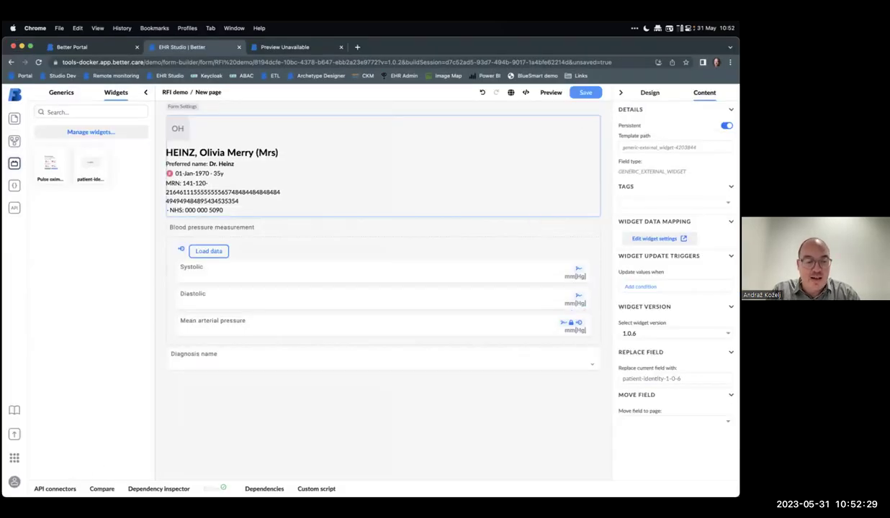
Step: Create a new API connector named Demographics for the form
left_click(65, 487)
left_click(58, 295)
left_click(306, 330)
key("super+a")
type("Demograph")
key("BackSpace")
type("hics")
left_click(64, 335)
key("super+a")
type("Get patient")
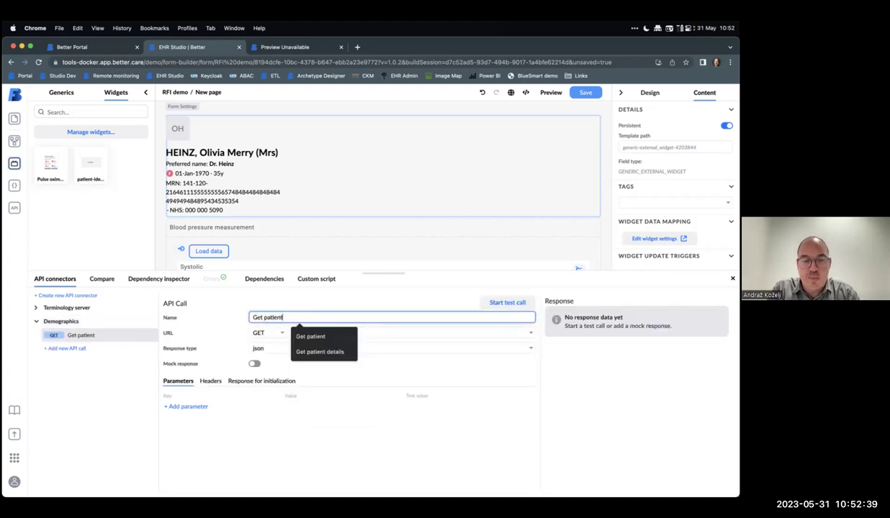
left_click(390, 333)
key("super+v")
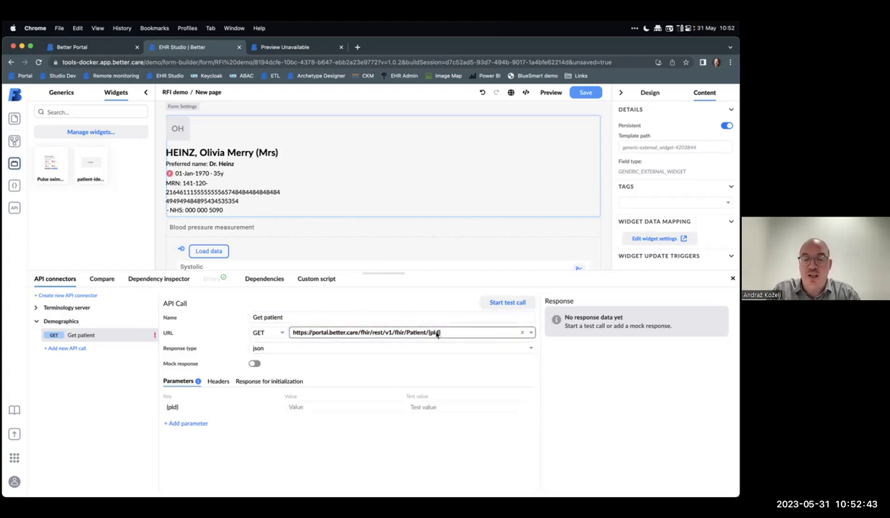
Step: Set the {pId} parameter's value and test value to 55, run a test call and view the plain response
left_click(441, 408)
type("55")
left_click(331, 408)
type("55")
left_click(264, 428)
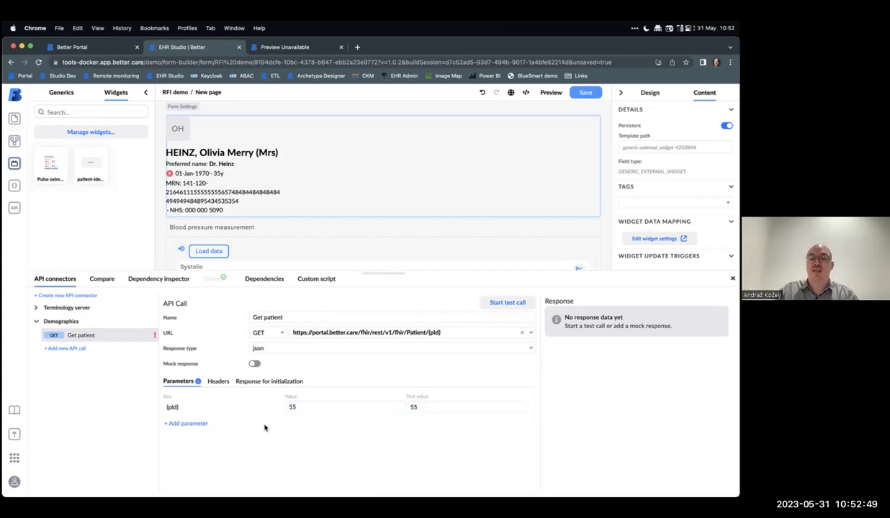
left_click(508, 303)
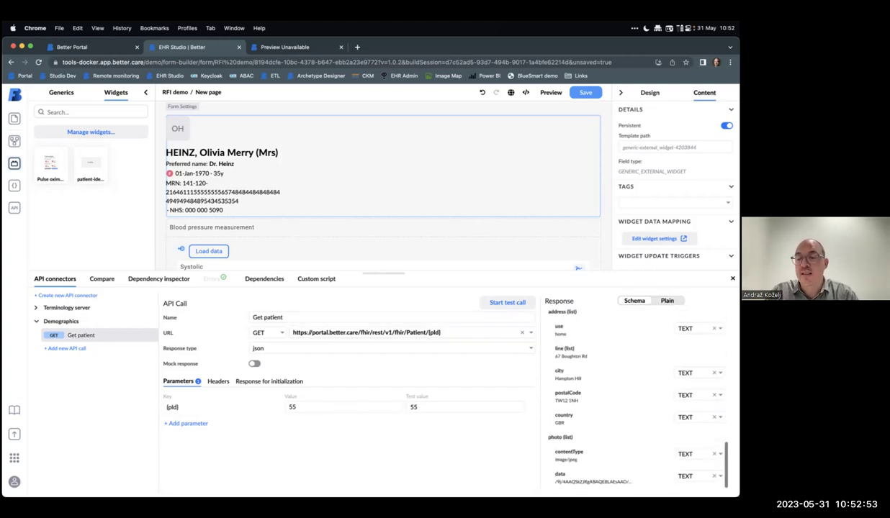
left_click(667, 300)
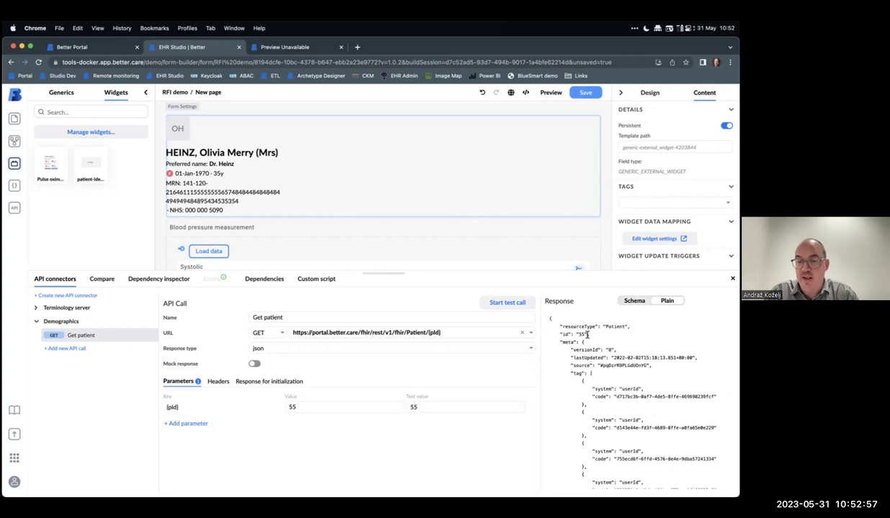
left_click(732, 278)
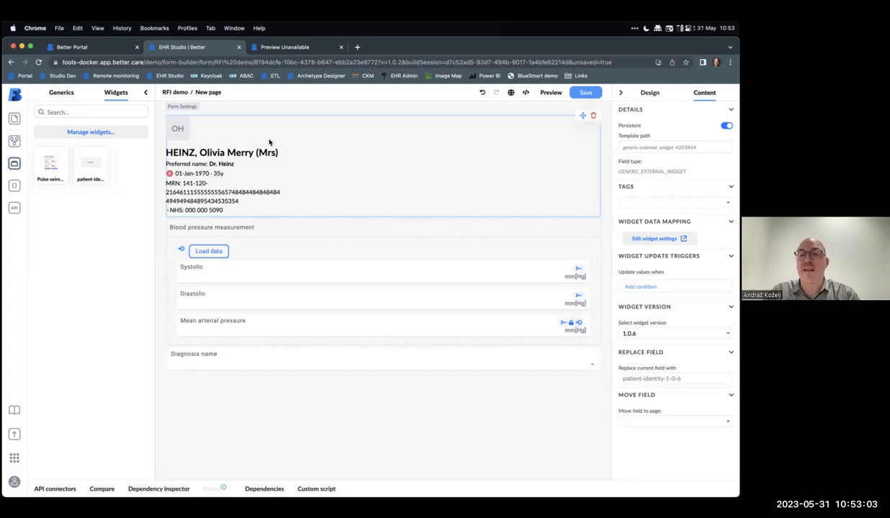
Step: Try to set the patient-identity widget's dynamic source to the Demographics API call
left_click(647, 239)
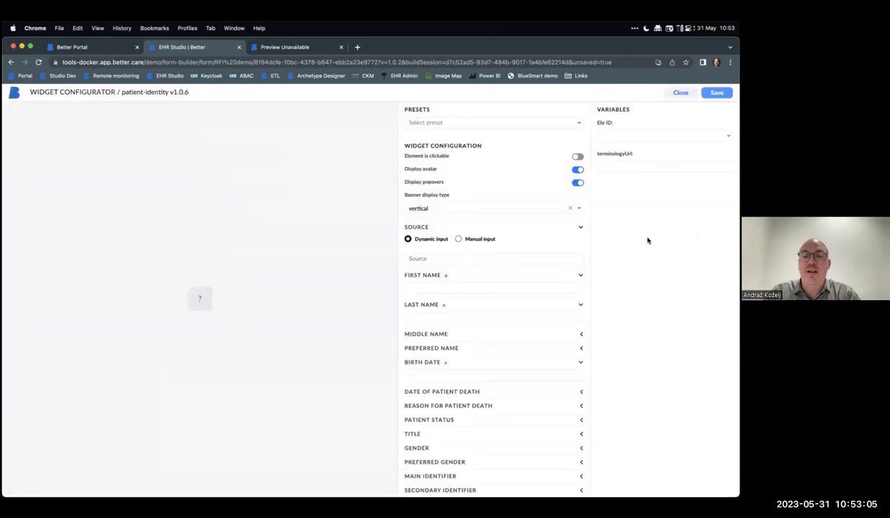
left_click(451, 258)
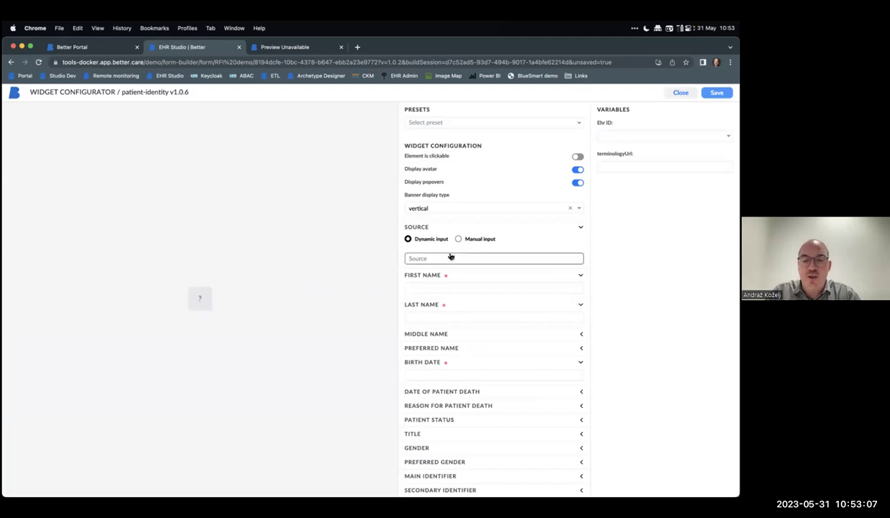
left_click(438, 291)
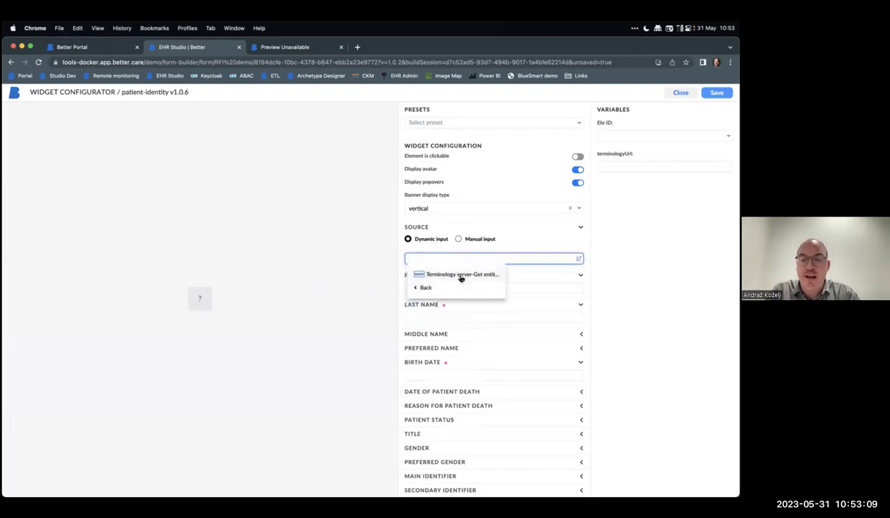
left_click(432, 287)
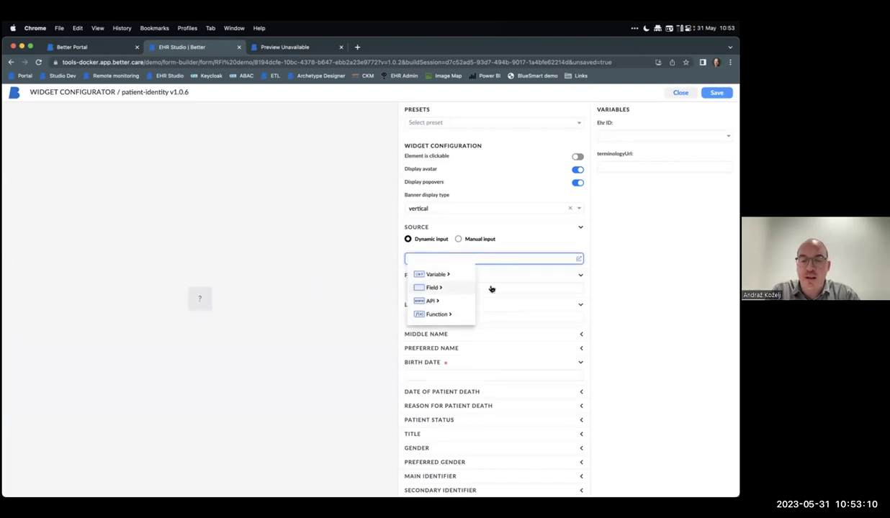
left_click(439, 290)
left_click(637, 109)
left_click(716, 92)
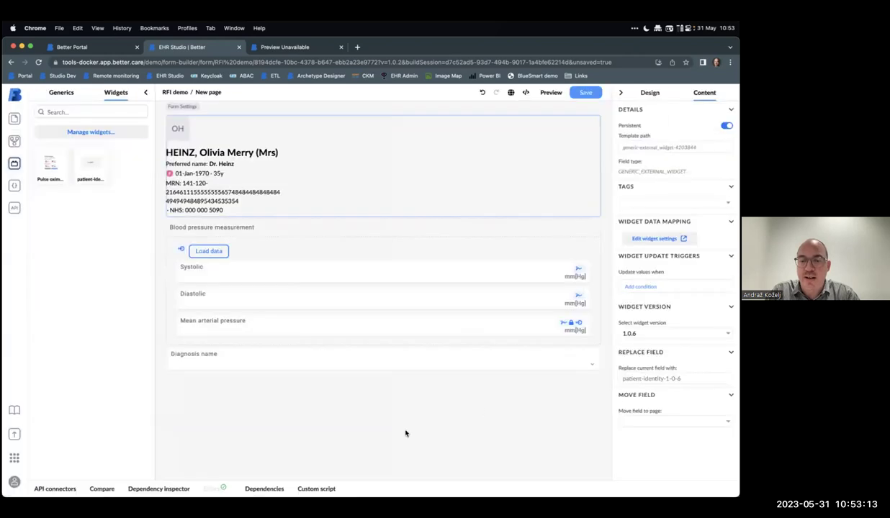
Step: Check the Demographics connector's settings and try again to choose its call as the widget's source
left_click(57, 487)
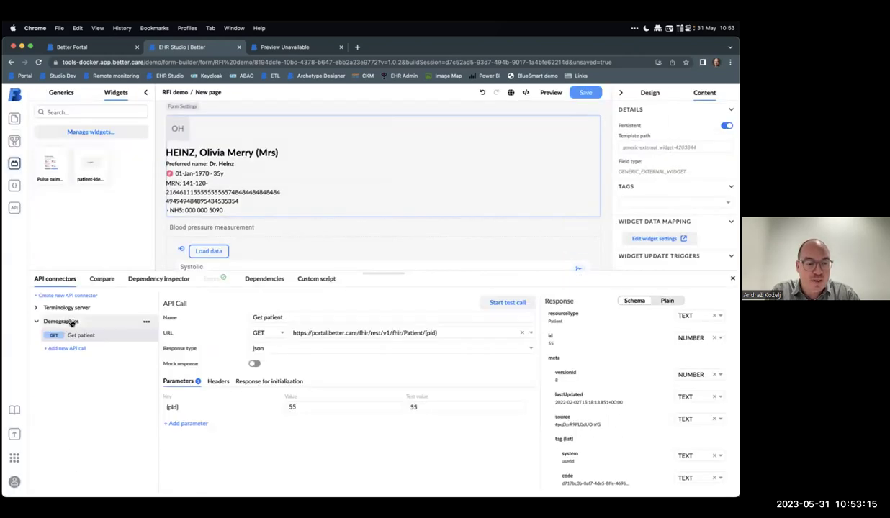
left_click(95, 320)
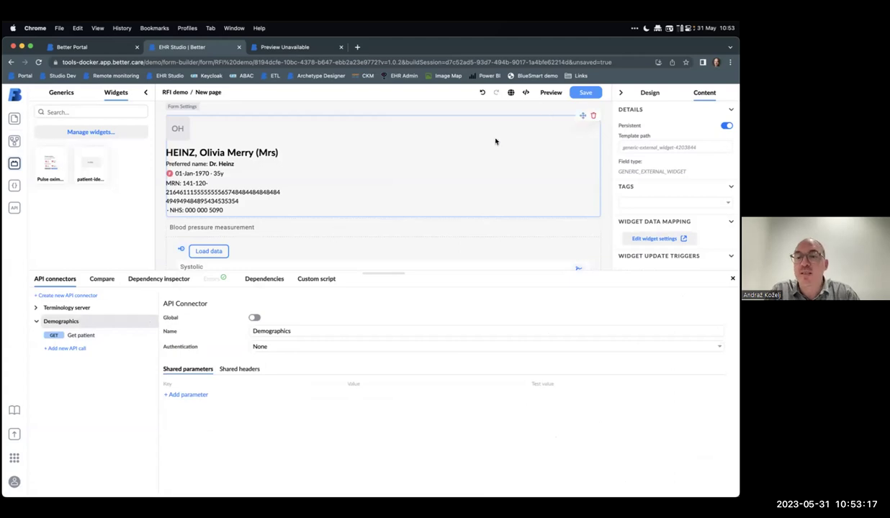
left_click(640, 238)
left_click(434, 259)
left_click(431, 301)
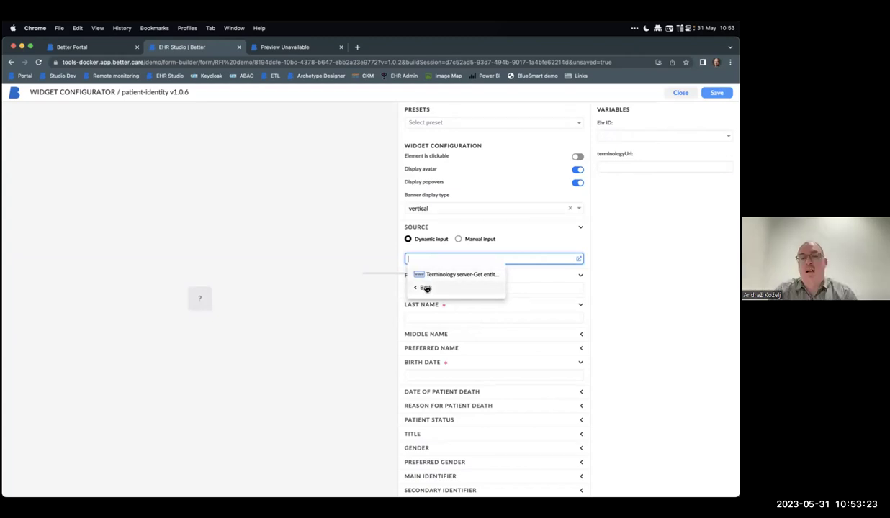
left_click(425, 288)
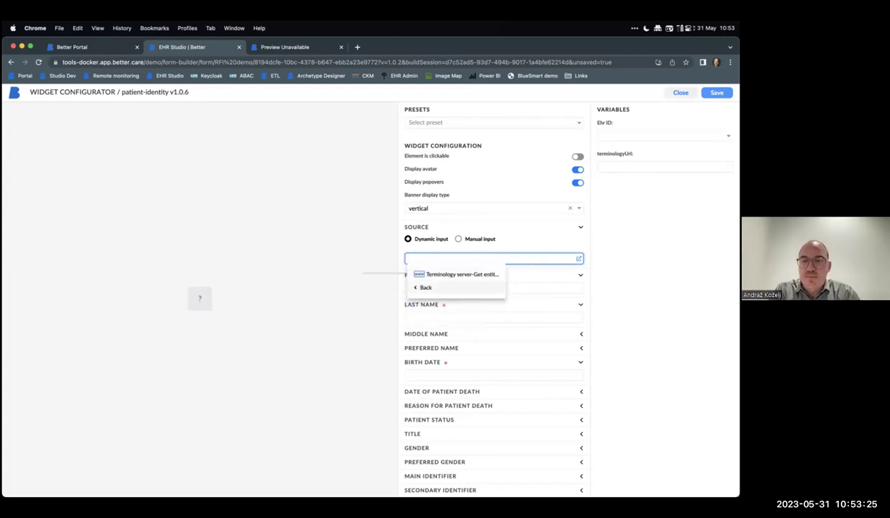
key("Escape")
key("Escape")
Step: Save the RFI demo form as version 1.0.3
left_click(584, 93)
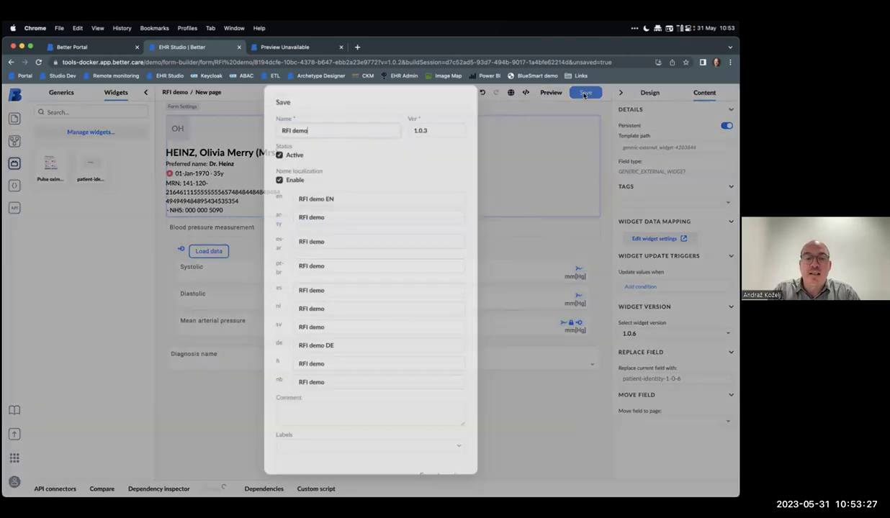
scroll(378, 188, "down", 3)
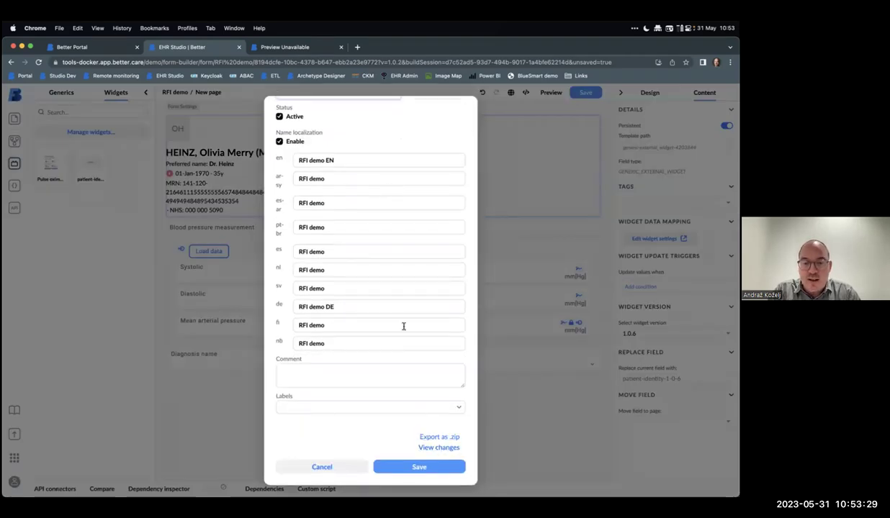
scroll(404, 325, "up", 2)
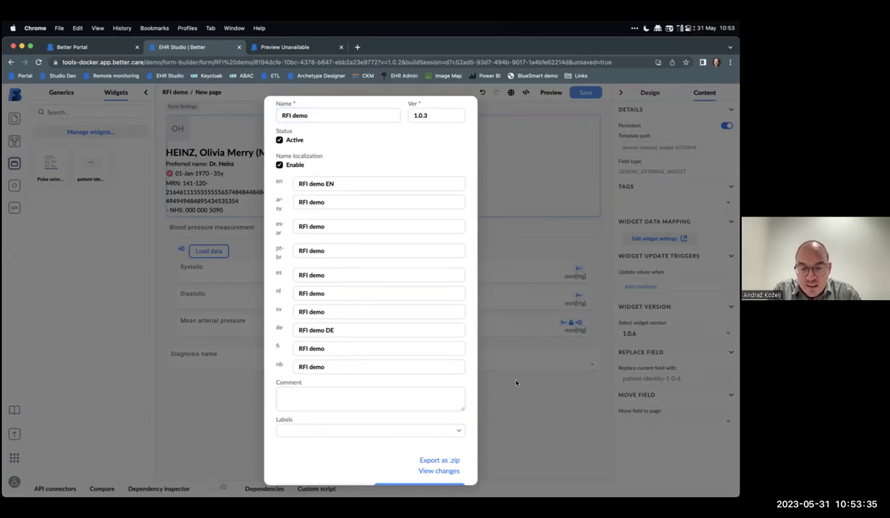
scroll(432, 431, "down", 1)
left_click(414, 455)
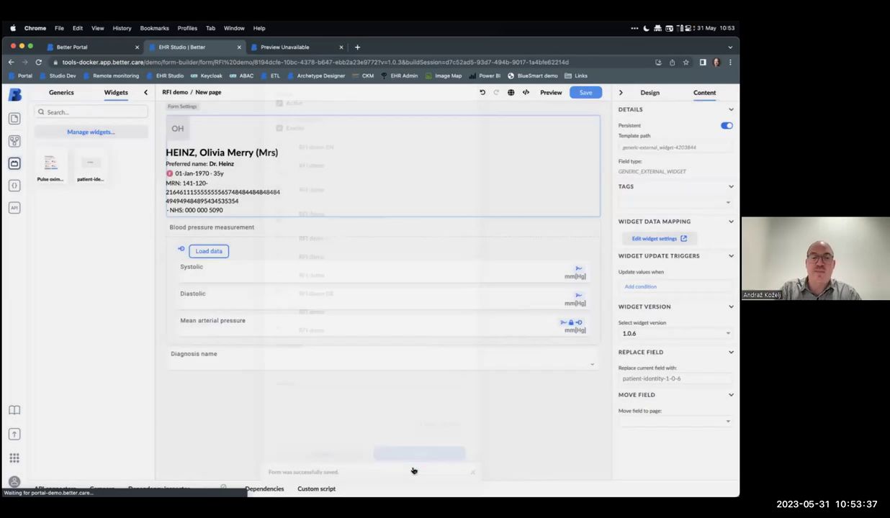
Step: Return to the form list, search for "rfi" and reopen the RFI demo form
left_click(16, 95)
left_click(106, 127)
type("rfi")
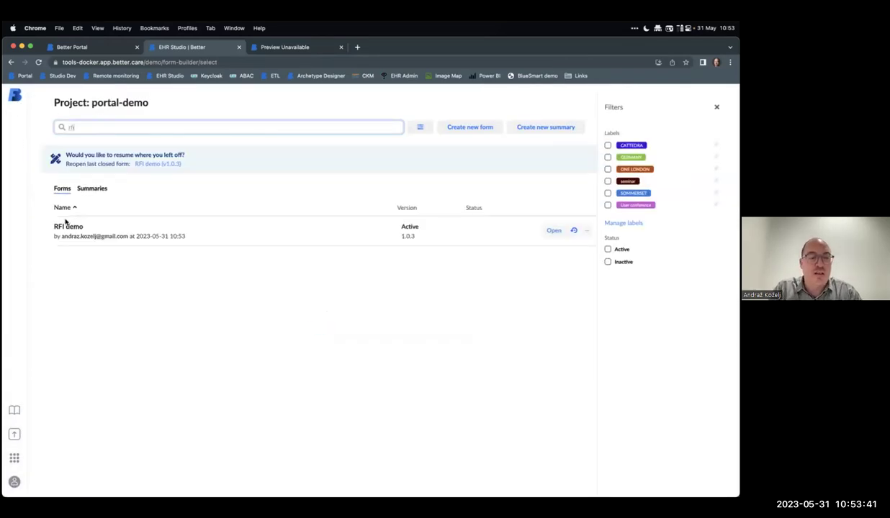
left_click(68, 226)
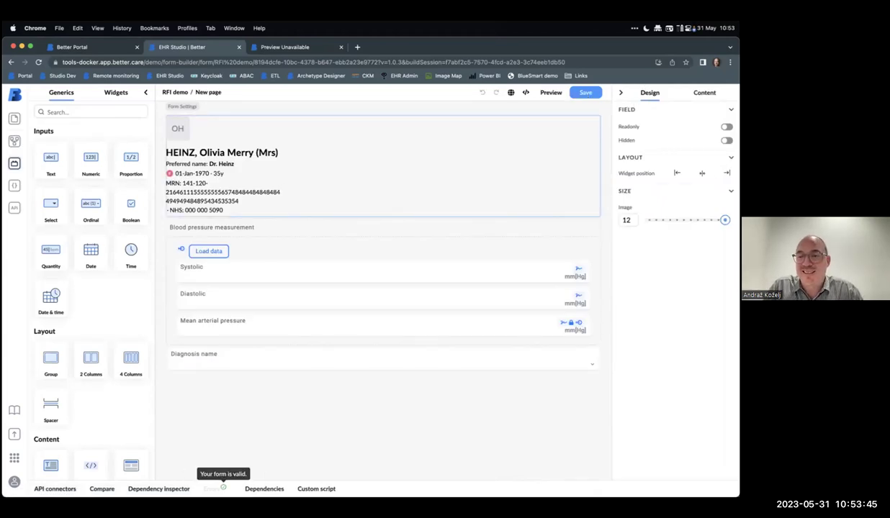
Step: Open the patient-identity widget's settings and set its dynamic source to the Demographics-Get patient API call
left_click(704, 92)
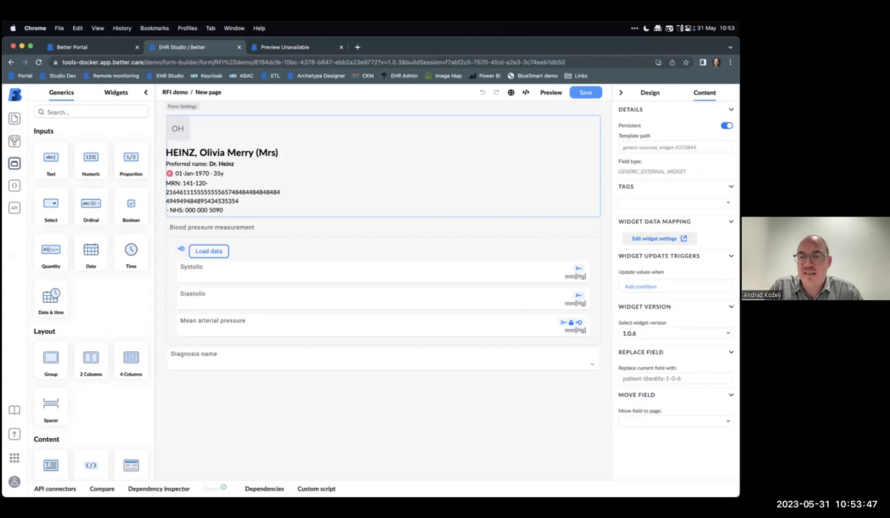
left_click(626, 236)
left_click(409, 260)
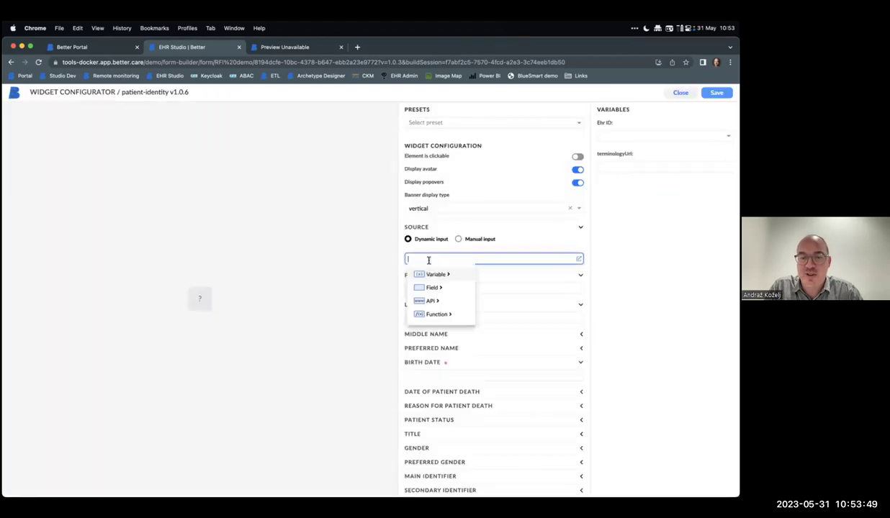
left_click(432, 301)
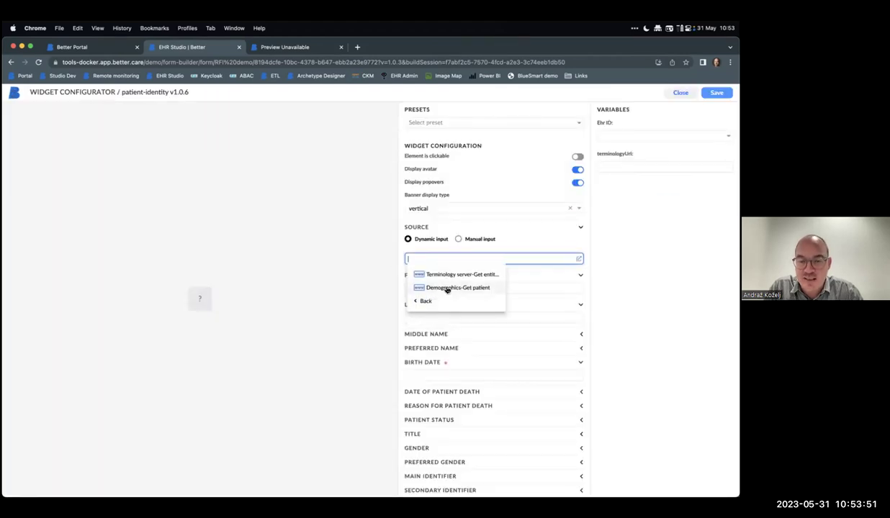
left_click(447, 288)
left_click(557, 245)
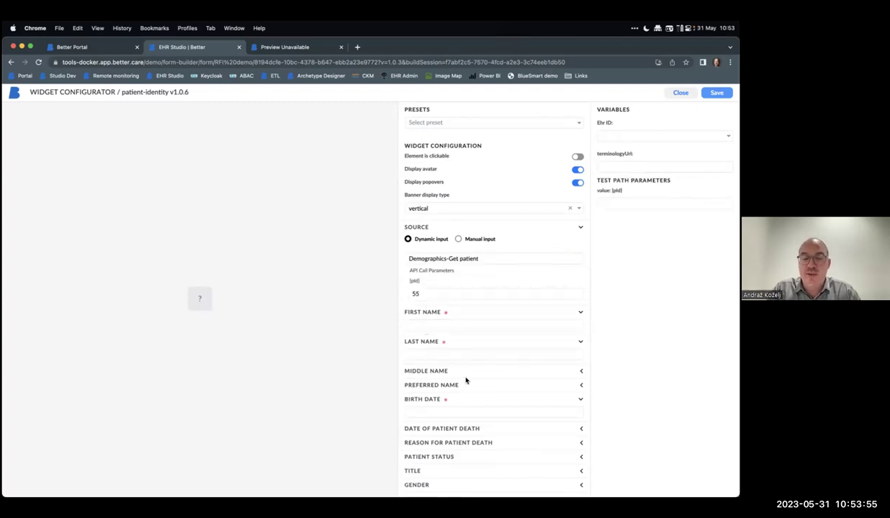
Step: Map the widget's First name to the first given name of the first entry in the name list
left_click(427, 326)
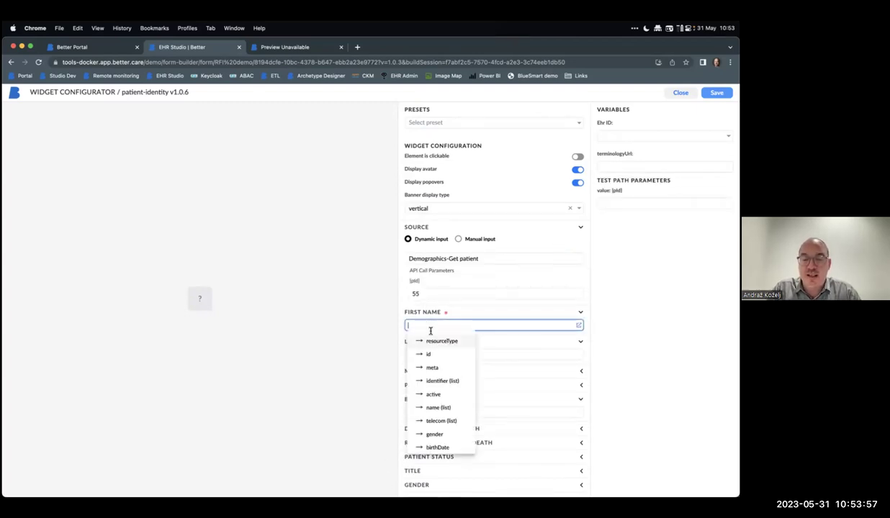
scroll(437, 388, "down", 3)
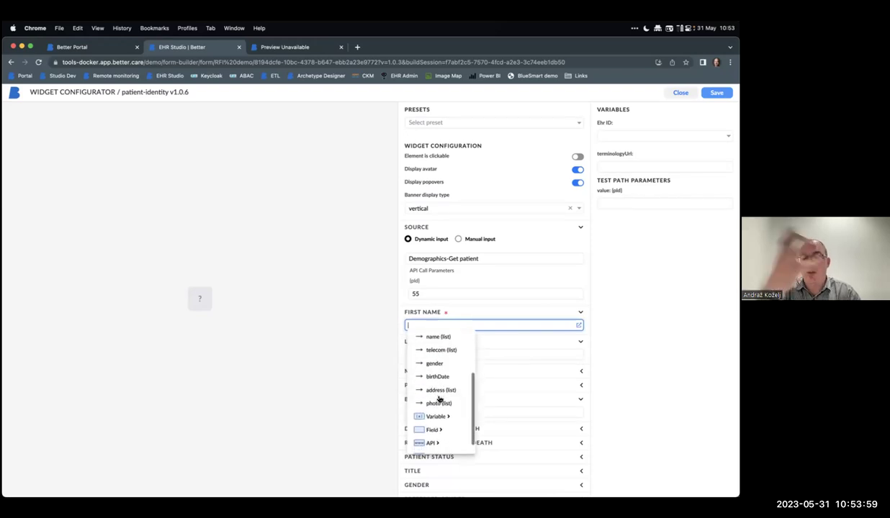
scroll(433, 347, "down", 1)
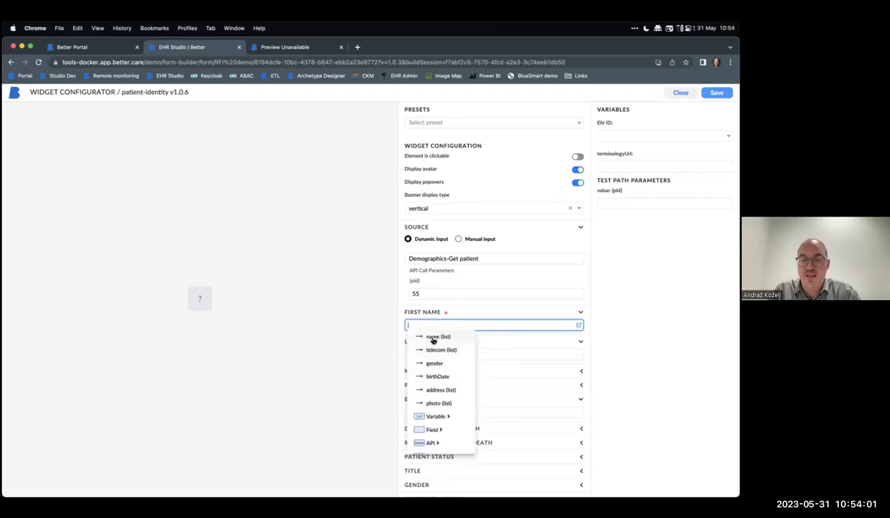
left_click(434, 337)
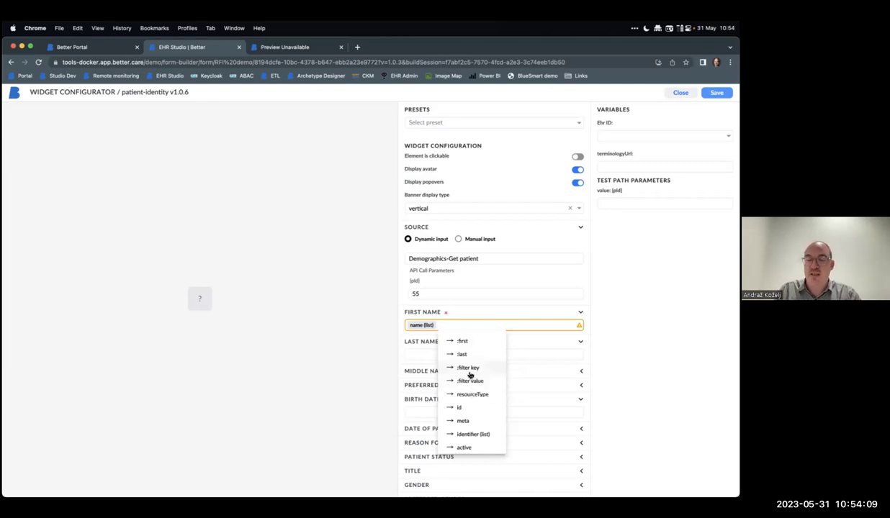
left_click(463, 343)
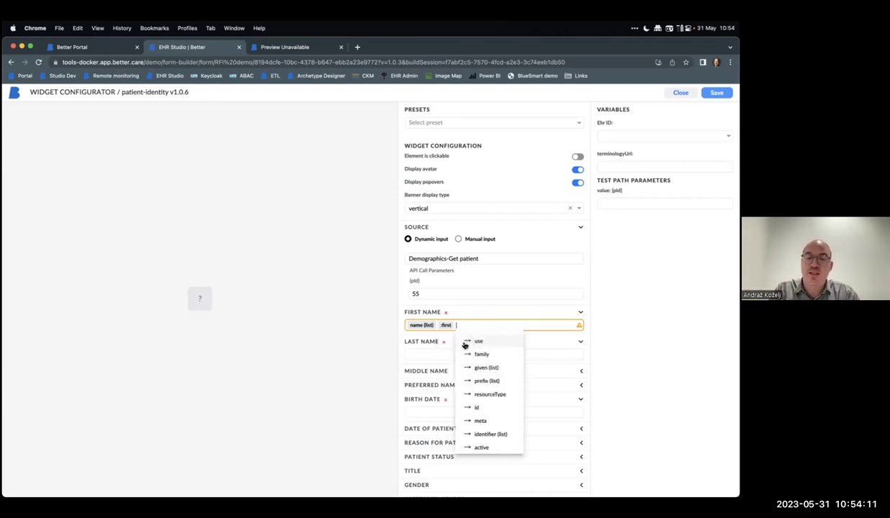
left_click(476, 367)
left_click(506, 341)
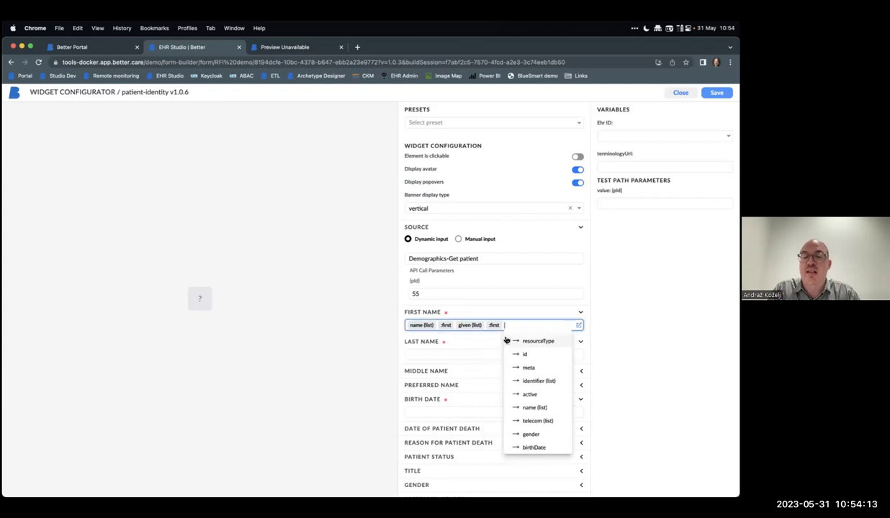
left_click(500, 228)
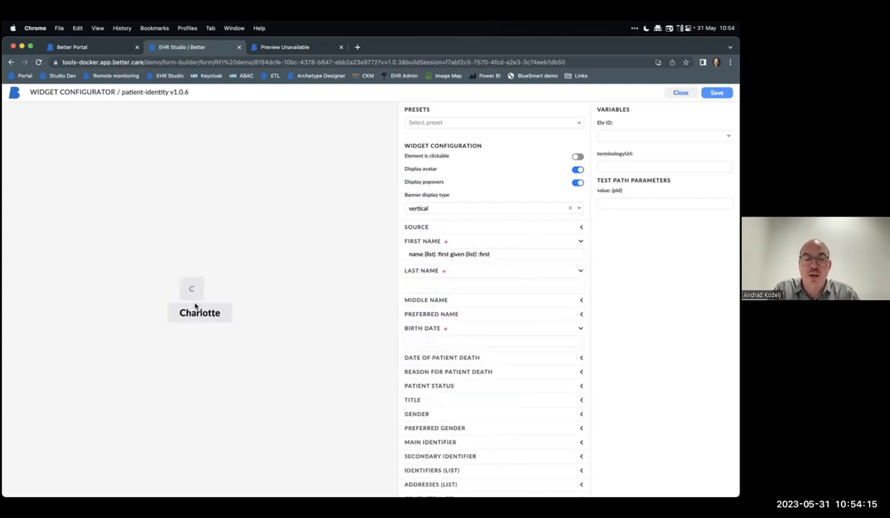
mouse_move(207, 320)
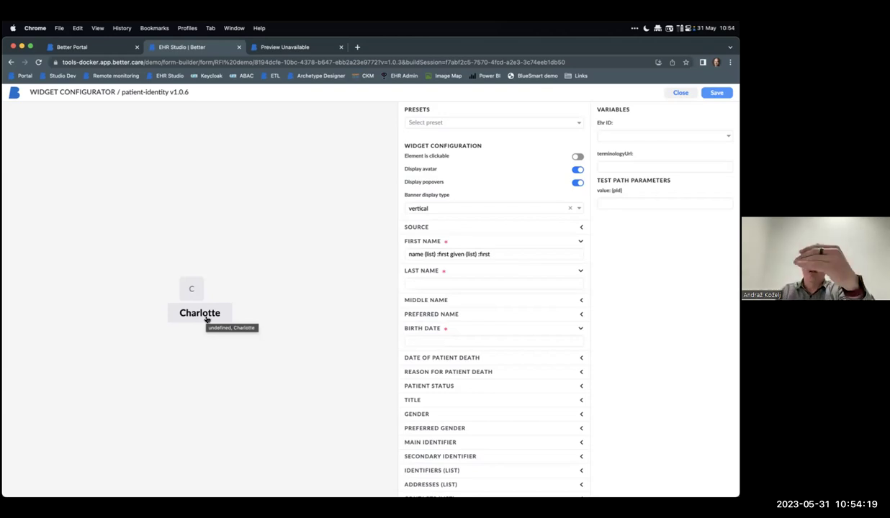
Step: Apply the Basic patient data preset to the patient-identity widget
left_click(430, 122)
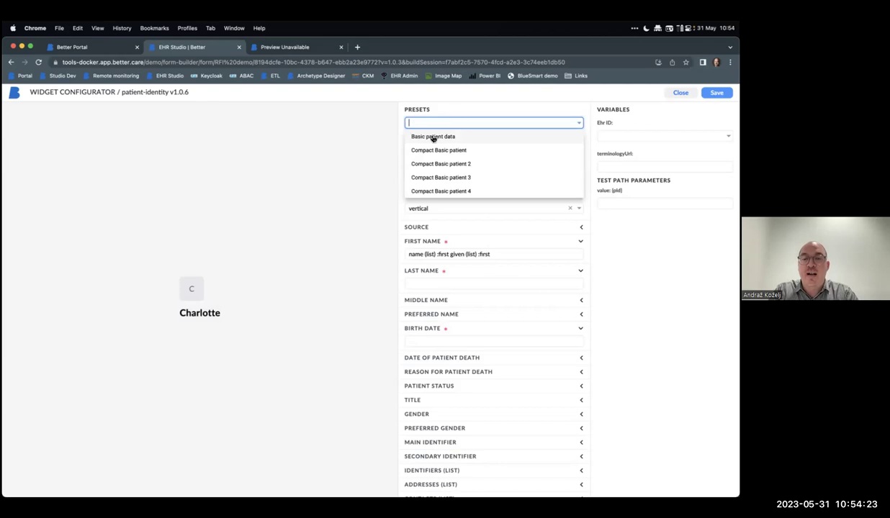
left_click(433, 137)
left_click(394, 164)
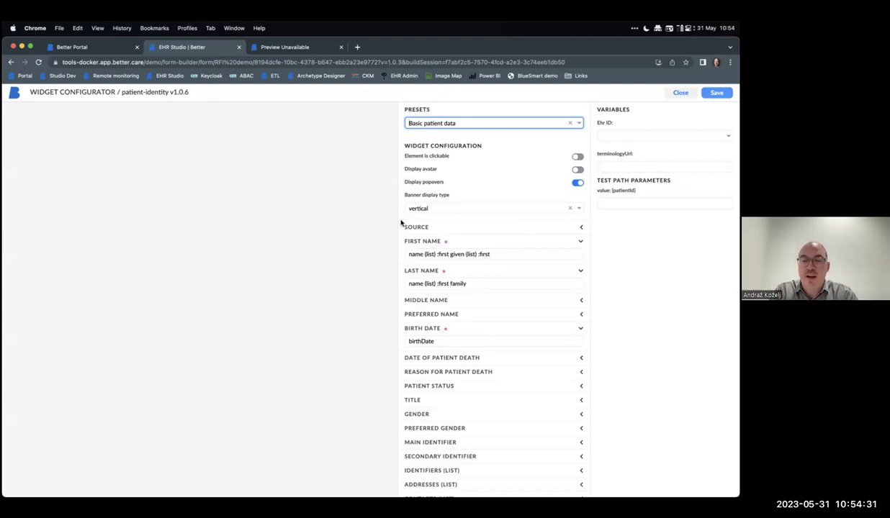
Step: Replace the preset's dynamic source with the Demographics-Get patient API call
left_click(447, 224)
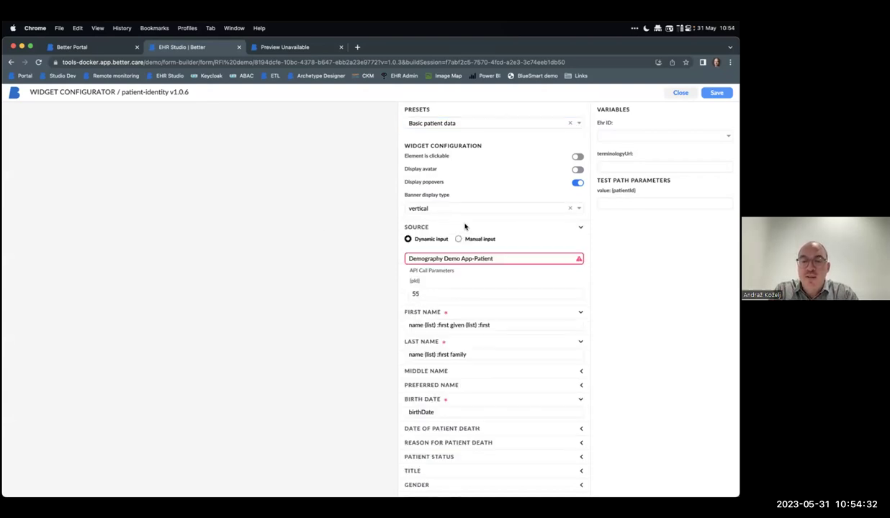
left_click(525, 258)
key("BackSpace")
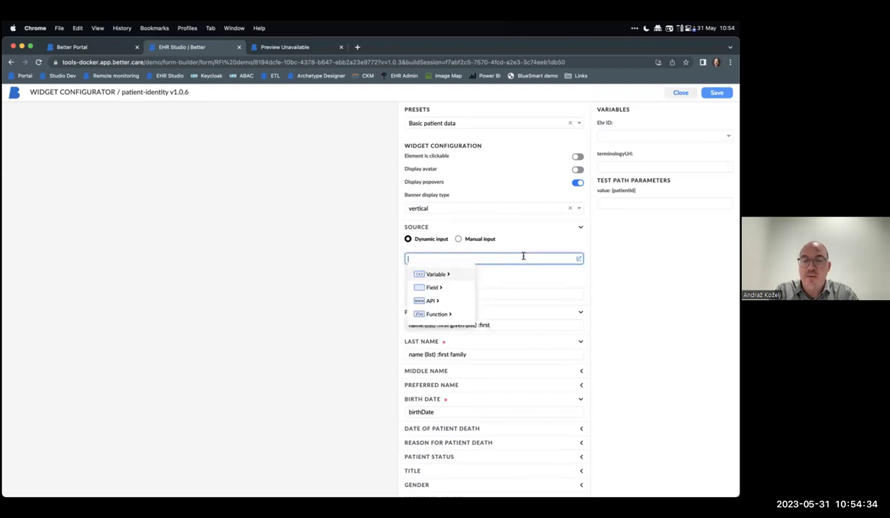
left_click(437, 300)
left_click(451, 287)
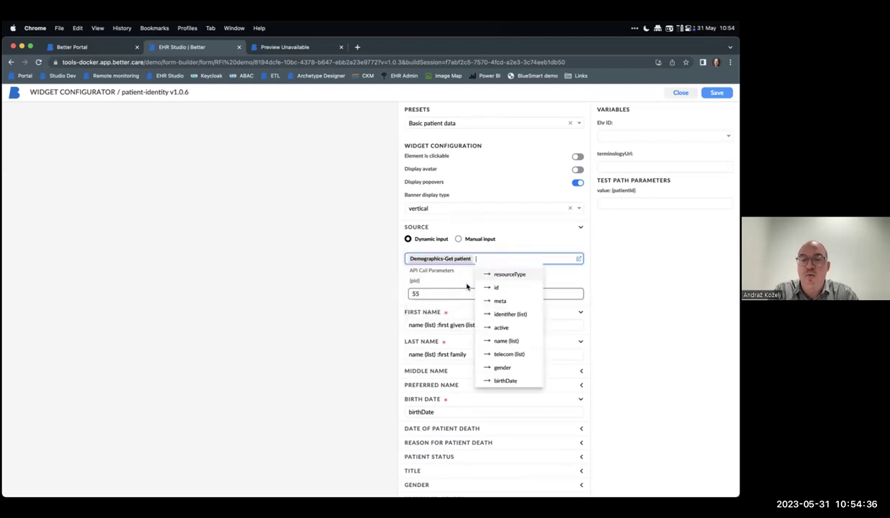
left_click(536, 248)
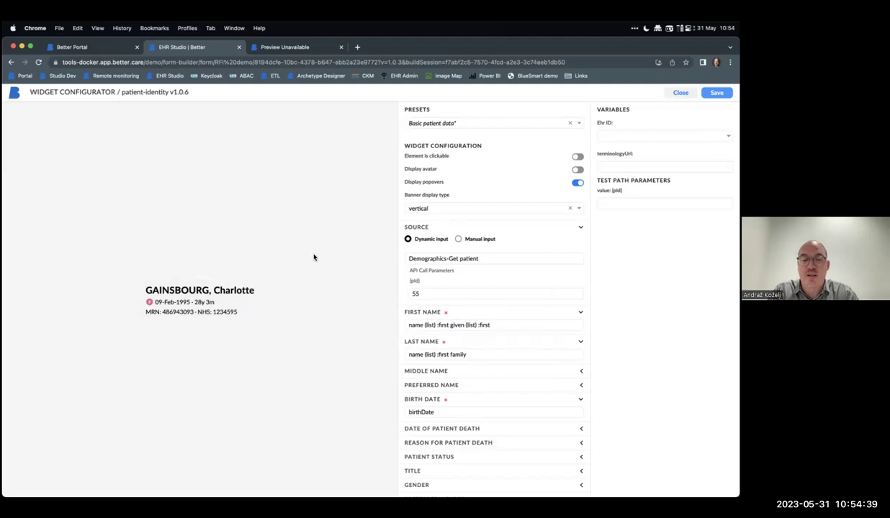
Step: Turn on the avatar, turn off the popovers and set the banner display type to compact
left_click(577, 170)
left_click(577, 182)
left_click(461, 209)
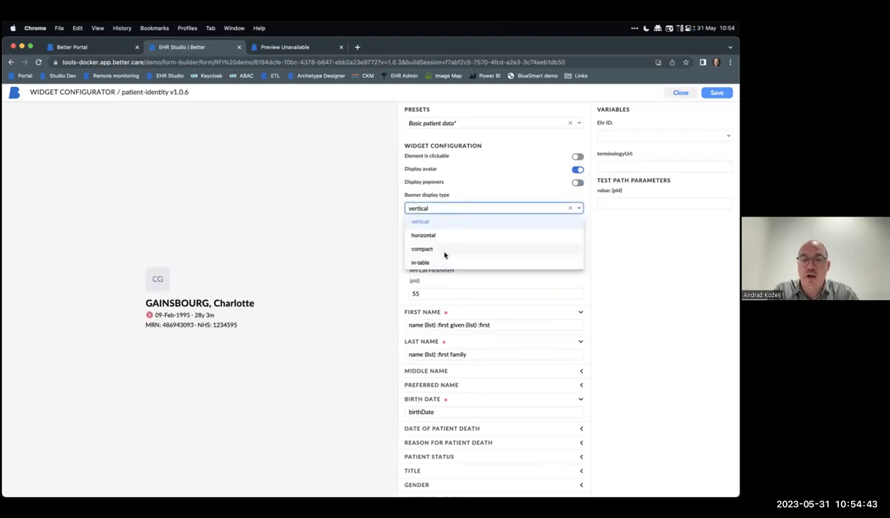
left_click(444, 252)
Step: Map the photo's Image data to the data of the first photo list entry and return to the form with the configuration applied
scroll(509, 284, "down", 5)
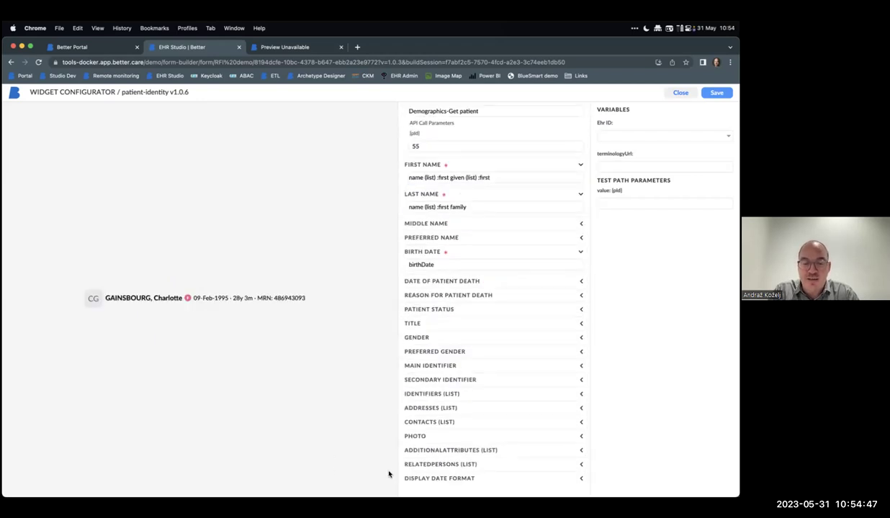
left_click(416, 438)
scroll(444, 449, "down", 2)
left_click(496, 410)
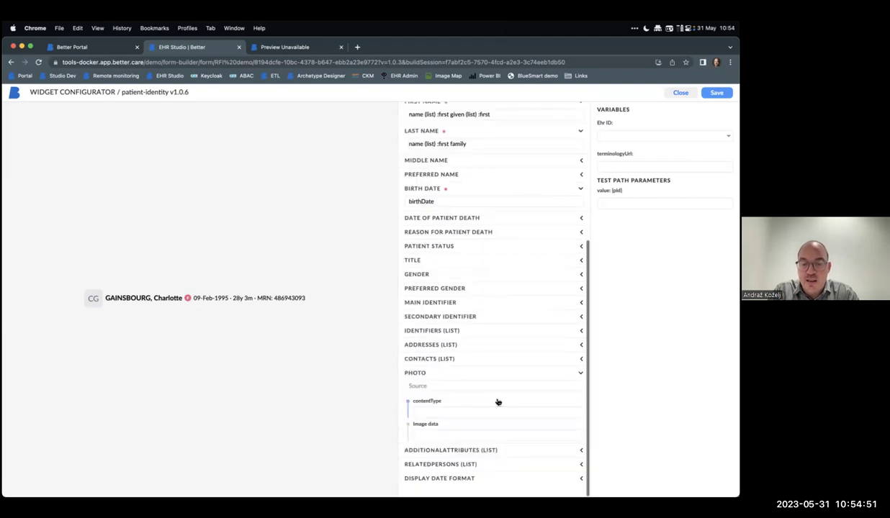
left_click(444, 433)
scroll(447, 377, "down", 3)
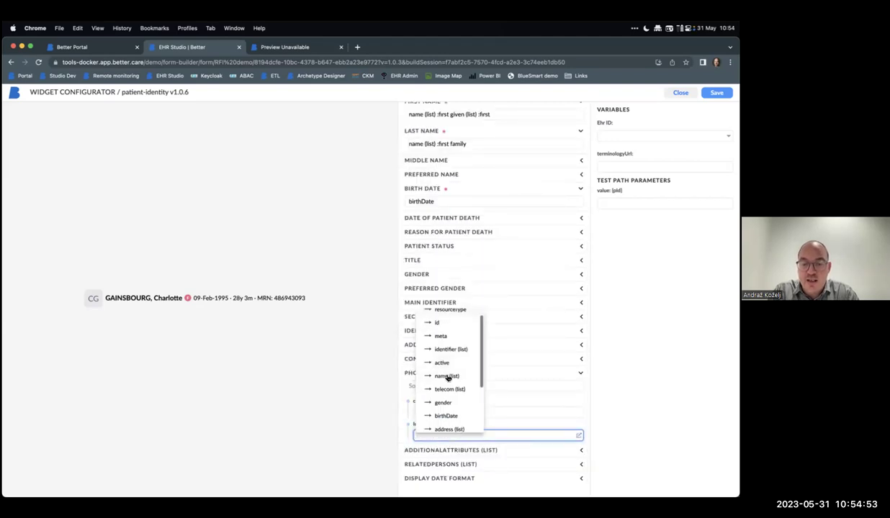
left_click(445, 369)
left_click(472, 317)
left_click(480, 333)
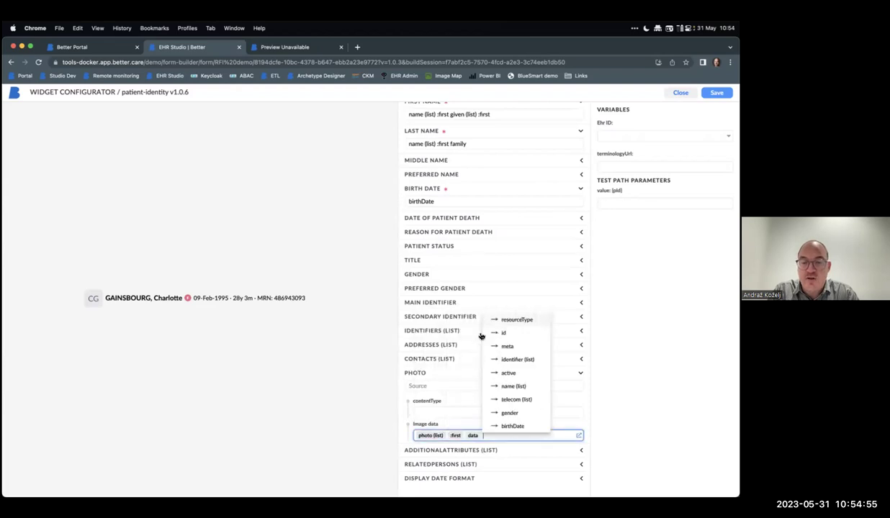
left_click(92, 311)
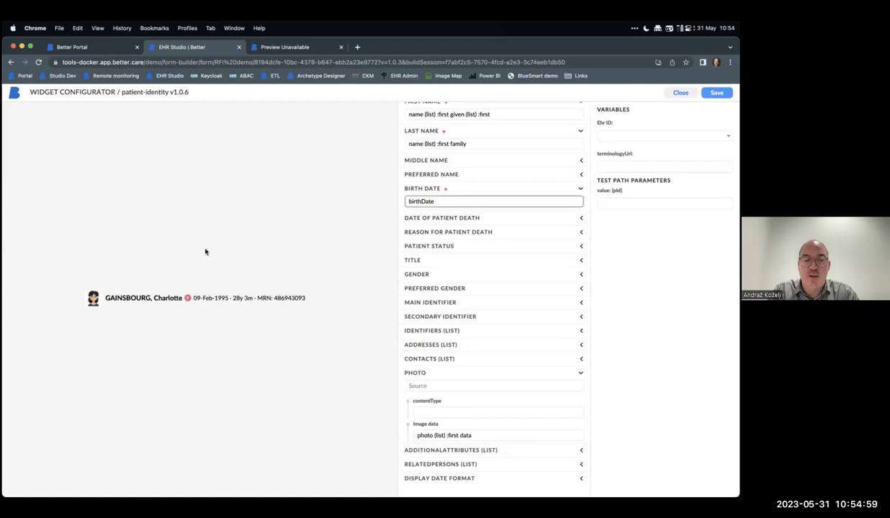
key("Escape")
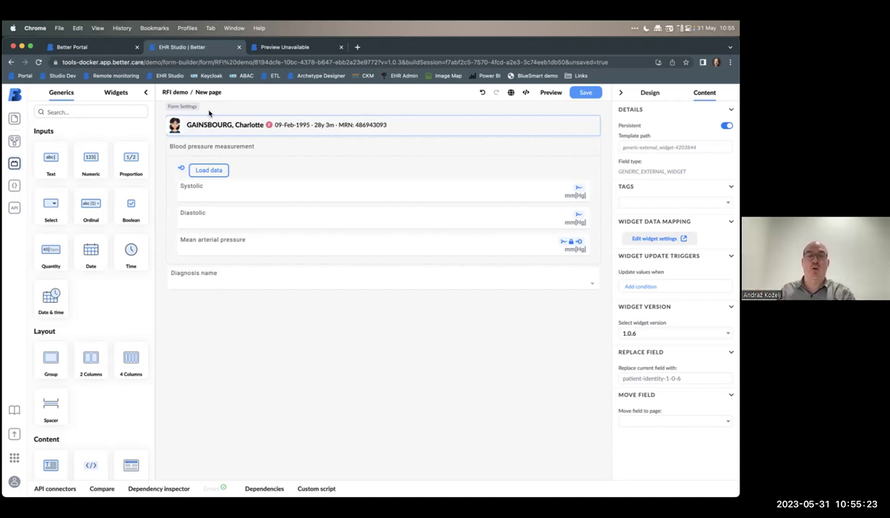
Step: Save the RFI demo form as version 1.0.4
left_click(573, 92)
scroll(429, 432, "down", 3)
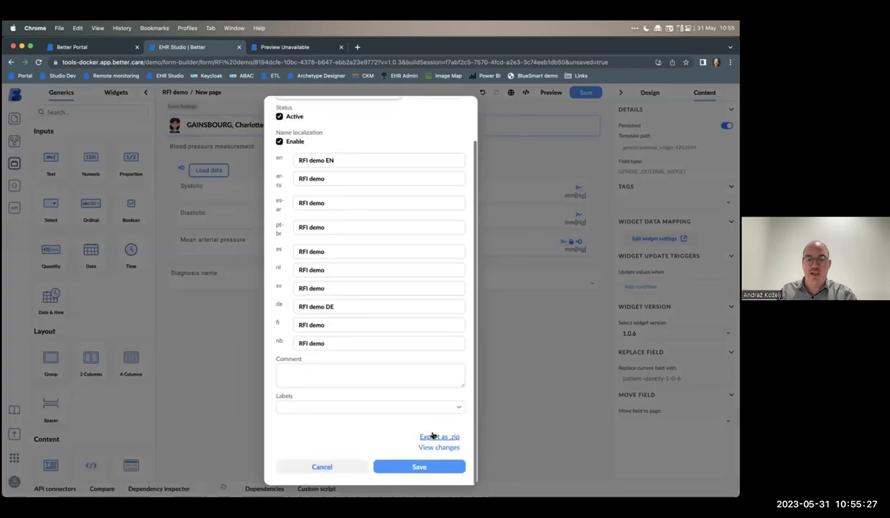
left_click(421, 465)
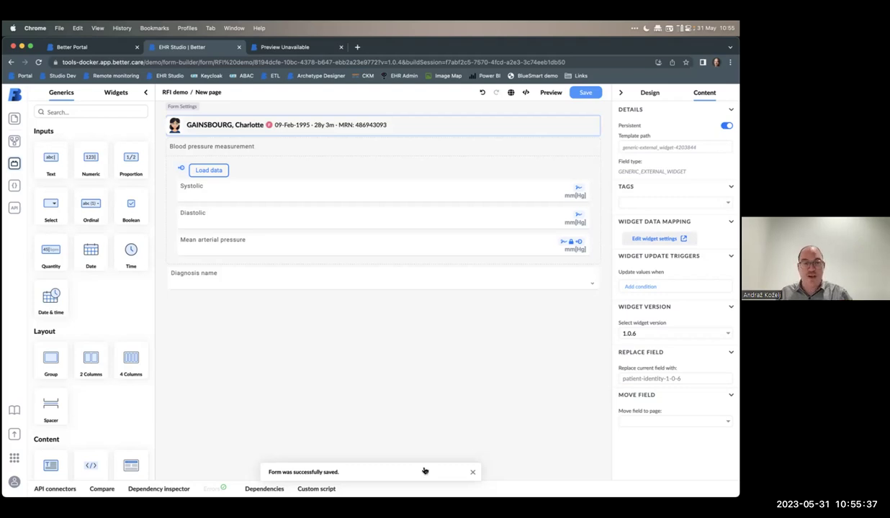
Step: Browse the widgets available for installation from the form's widget management, then close the overview
left_click(115, 93)
left_click(86, 132)
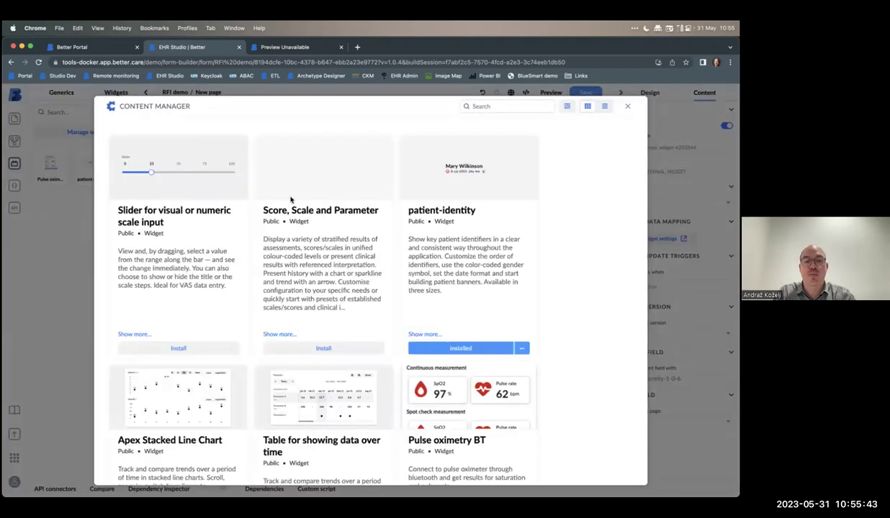
scroll(288, 198, "down", 5)
scroll(290, 201, "up", 4)
left_click(627, 106)
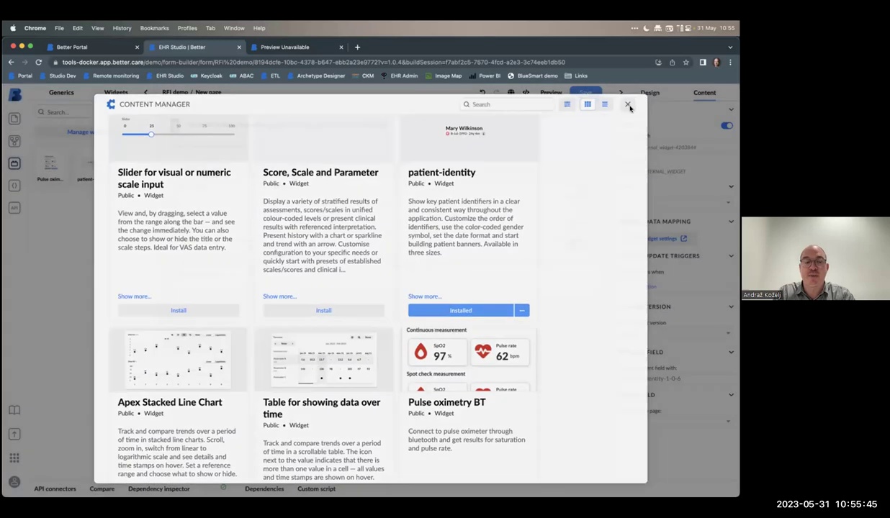
Step: Switch to Content Manager and look through its Plugins, Forms, Templates and AQL Views before returning to the Widgets
left_click(14, 478)
left_click(14, 458)
left_click(53, 461)
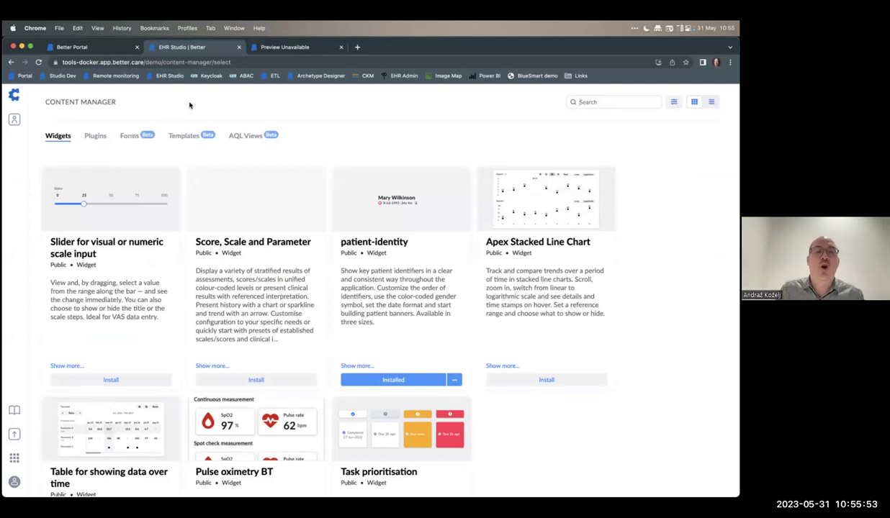
left_click(87, 136)
left_click(126, 137)
left_click(198, 137)
left_click(245, 136)
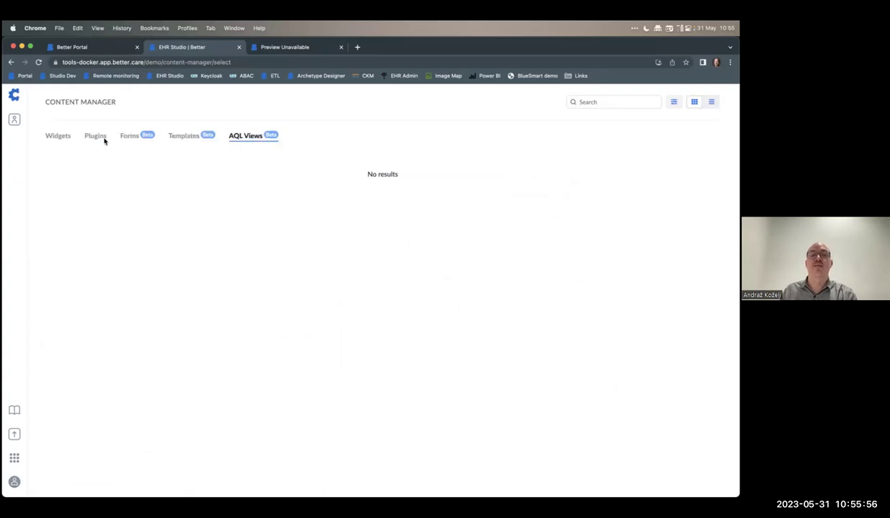
left_click(60, 139)
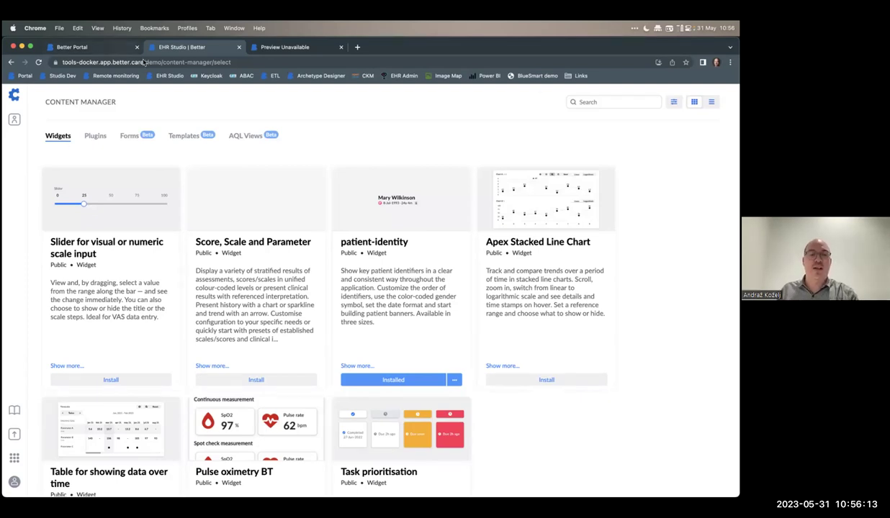
Step: Switch back to Form Builder and reopen the last closed form, RFI demo version 1.0.4
left_click(14, 458)
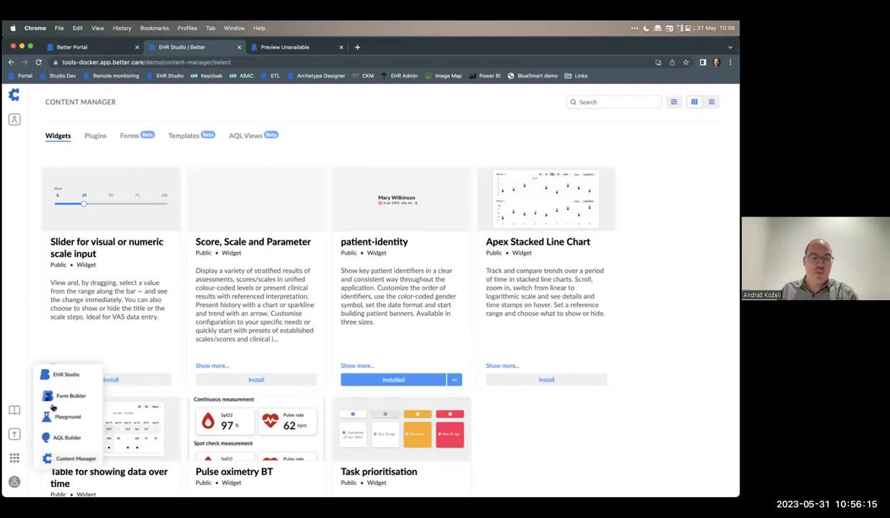
left_click(55, 393)
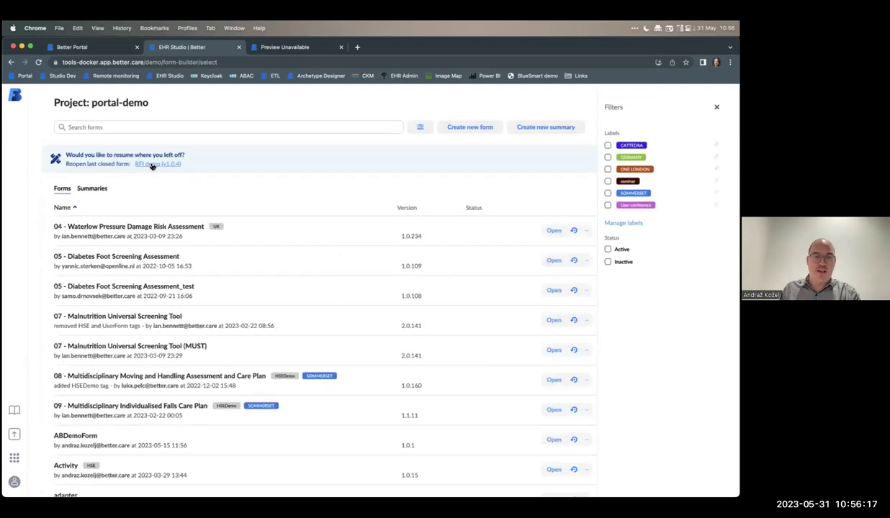
left_click(148, 161)
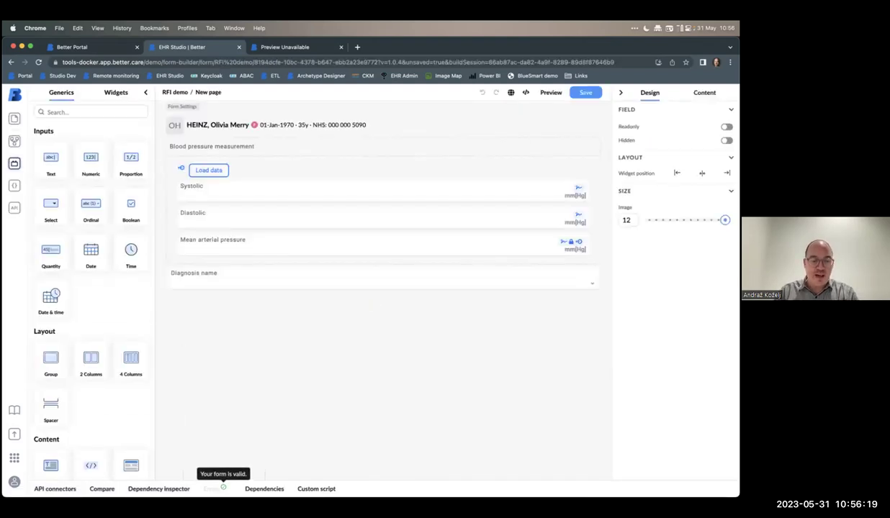
Step: Review the API connectors of the RFI demo form, then close the overview
left_click(71, 488)
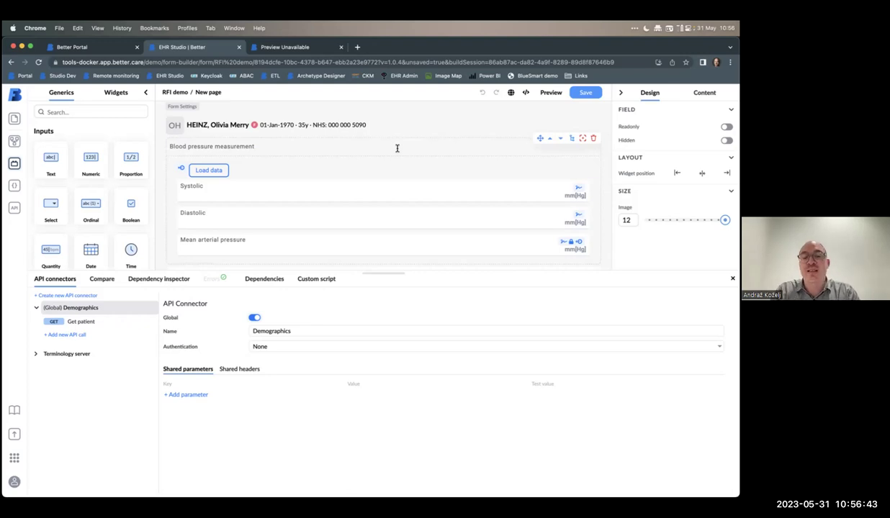
left_click(732, 278)
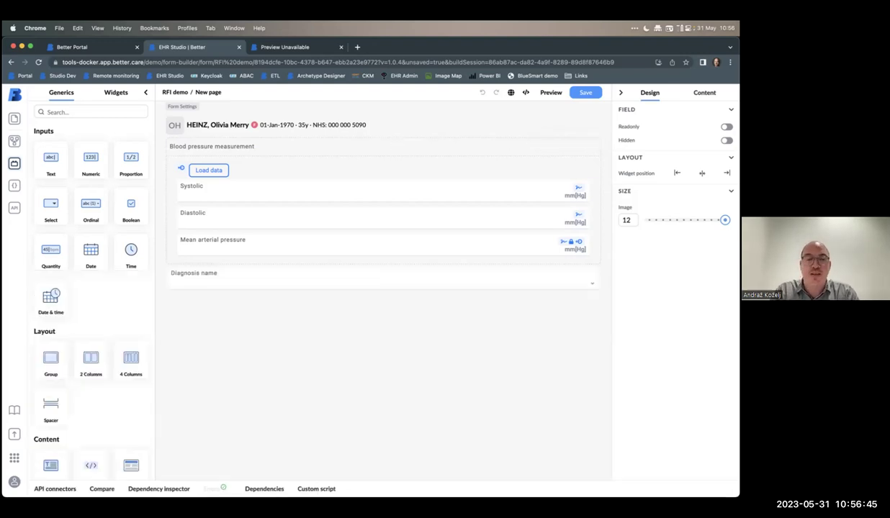
Step: Leave the RFI demo form, search the portal-demo project for "apga" and open the Apgar form
left_click(14, 95)
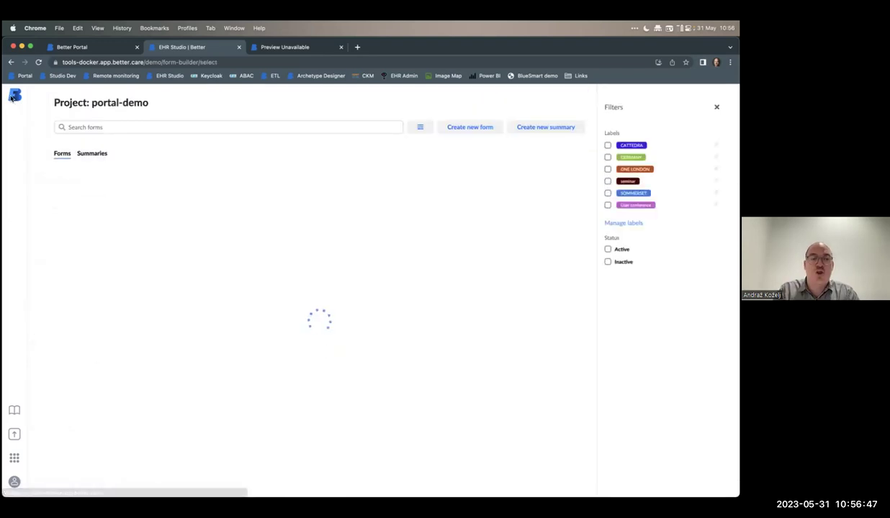
left_click(173, 126)
type("apga")
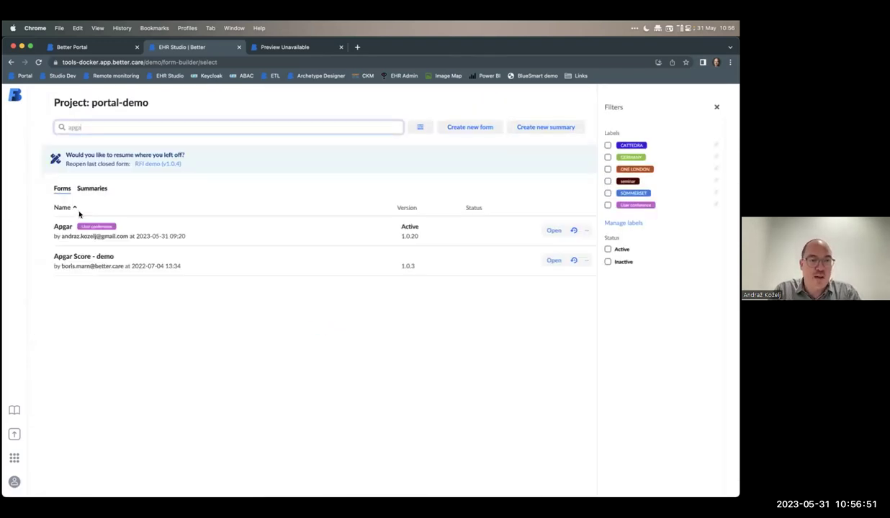
left_click(61, 228)
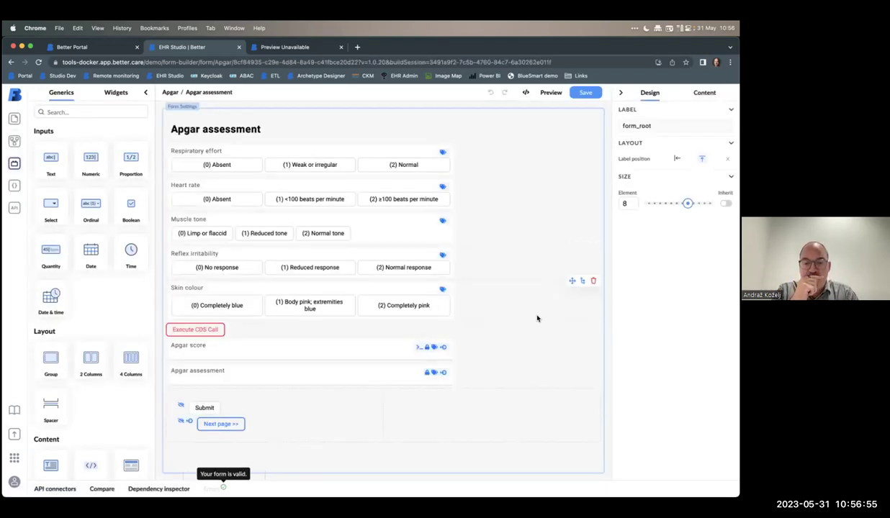
Step: Preview the Apgar form and choose Absent, <100 beats per minute, Normal tone, Reduced response, and Body pink; extremities blue from first to last question
left_click(551, 93)
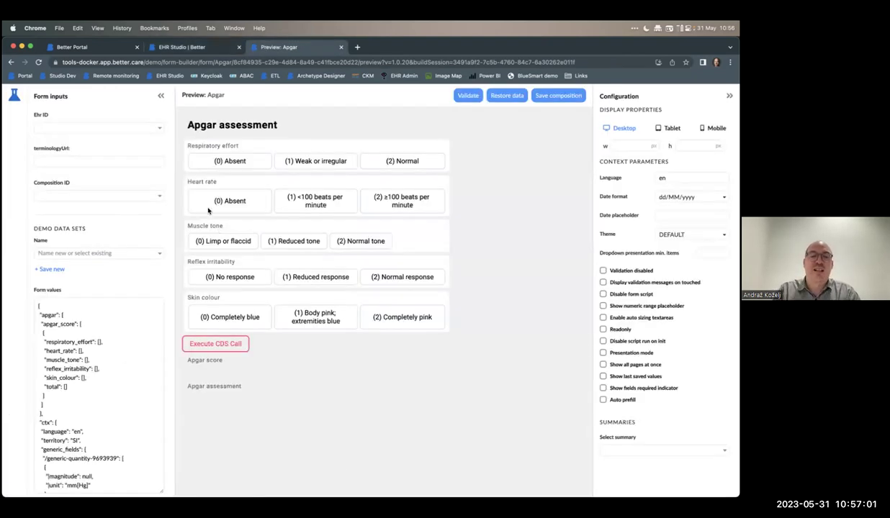
left_click(234, 164)
left_click(314, 201)
left_click(363, 240)
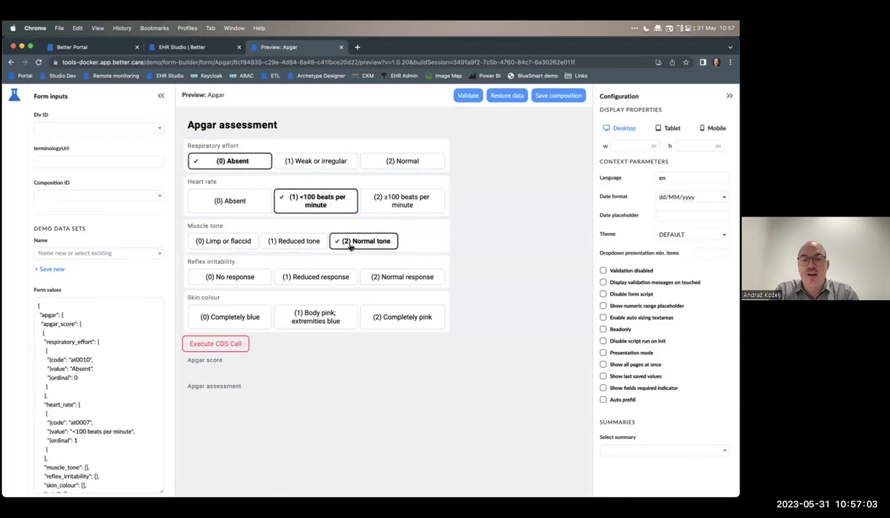
left_click(315, 283)
left_click(314, 330)
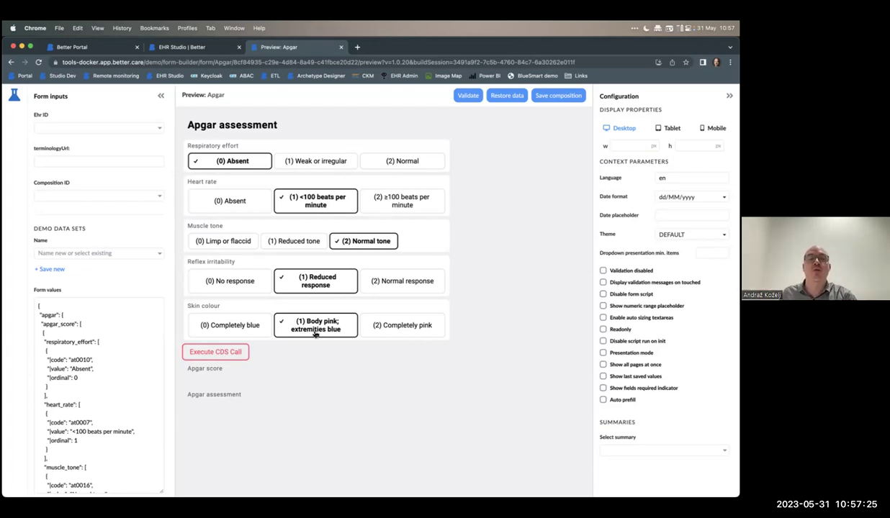
Step: Back in the Apgar form's editor, add an API call named Apgar to the CDS connector and set its method to POST
left_click(185, 47)
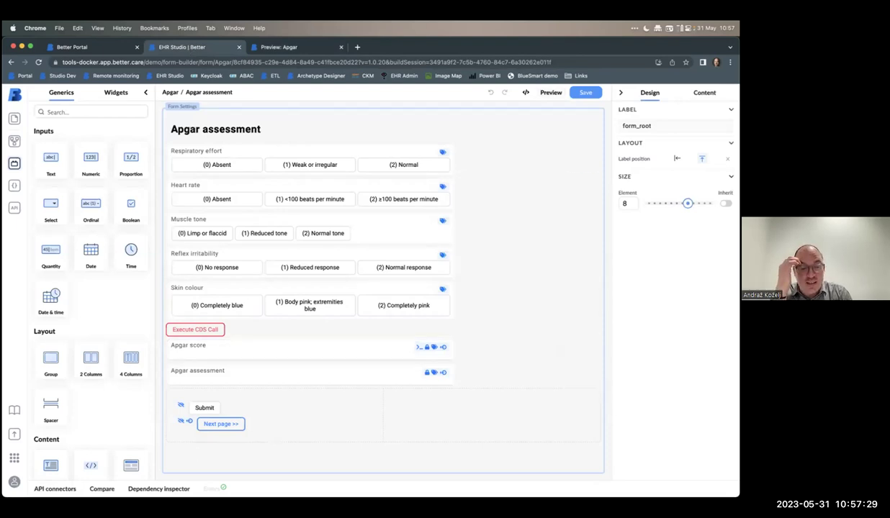
left_click(55, 488)
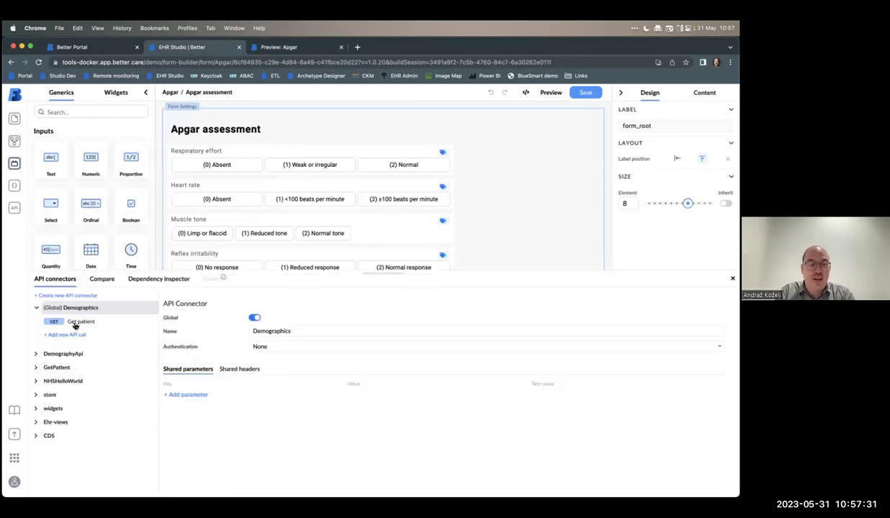
left_click(39, 435)
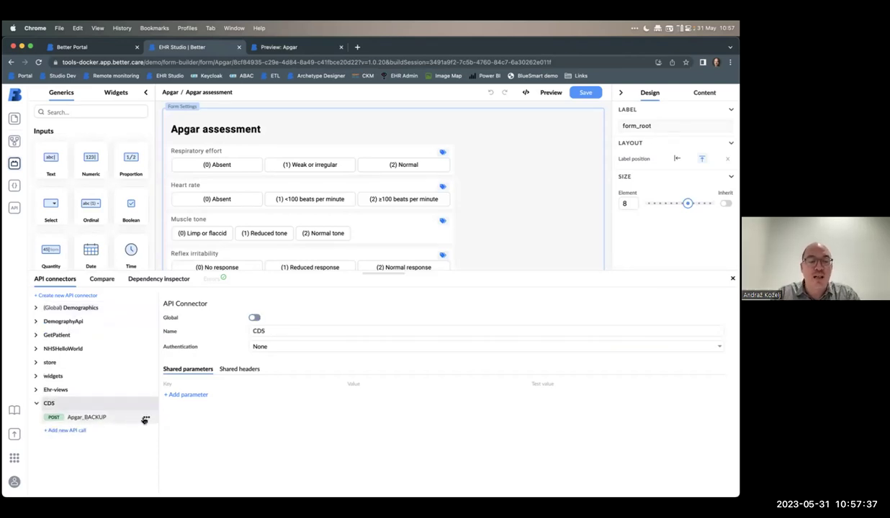
scroll(199, 219, "down", 3)
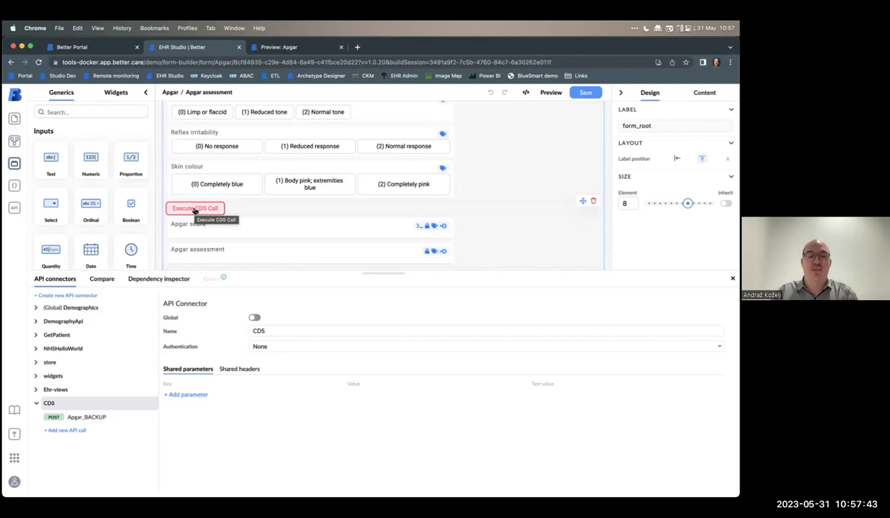
left_click(68, 430)
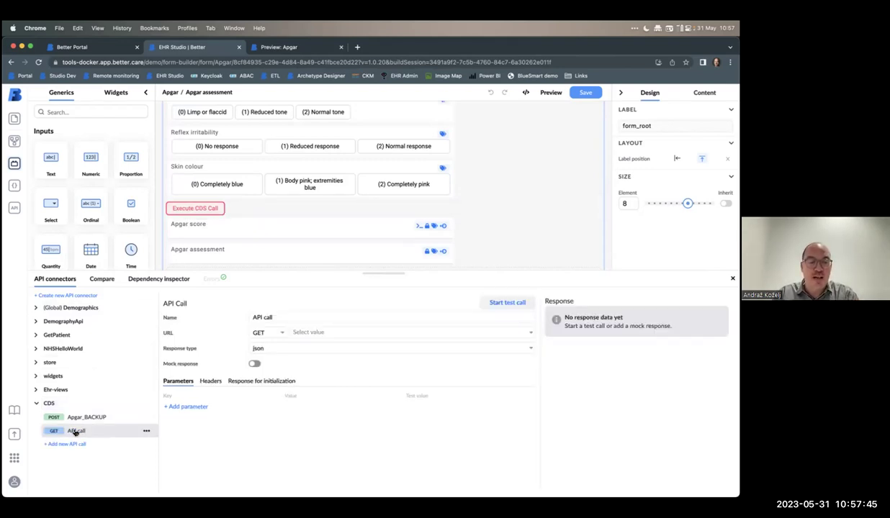
triple_click(308, 317)
type("Apgar")
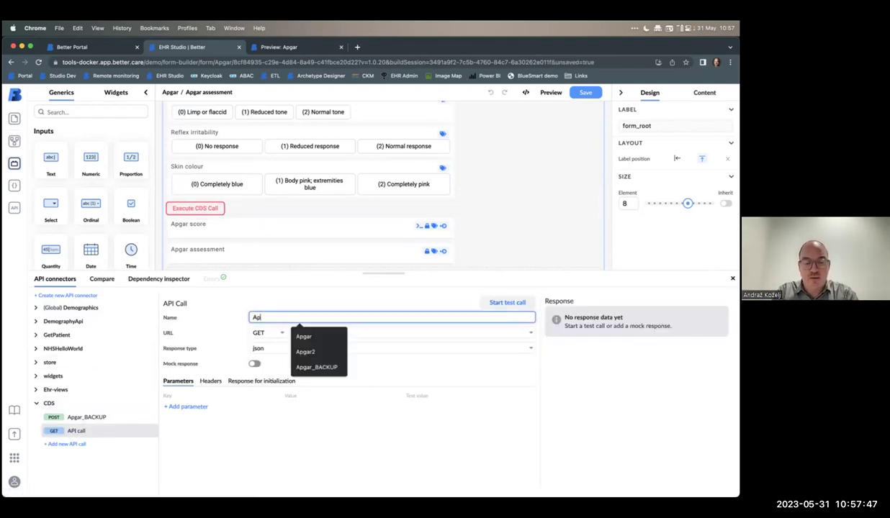
left_click(267, 332)
left_click(265, 355)
key("alt+Tab")
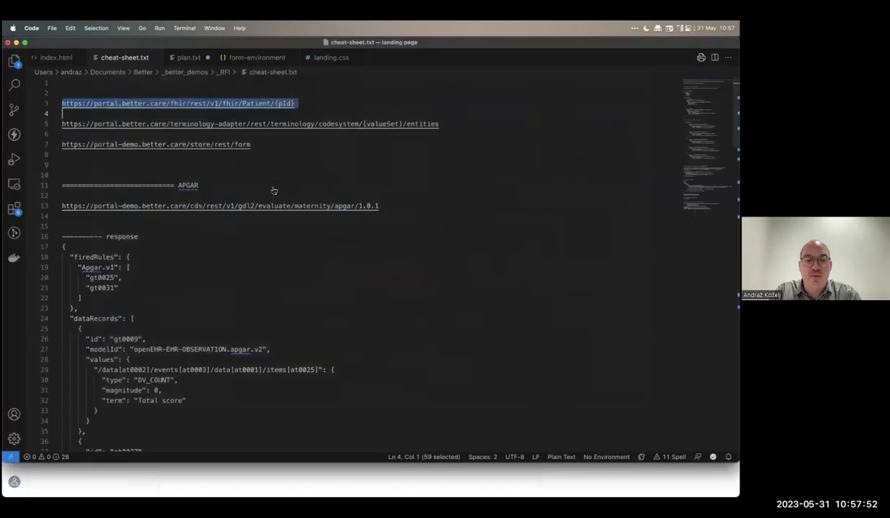
left_click(273, 189)
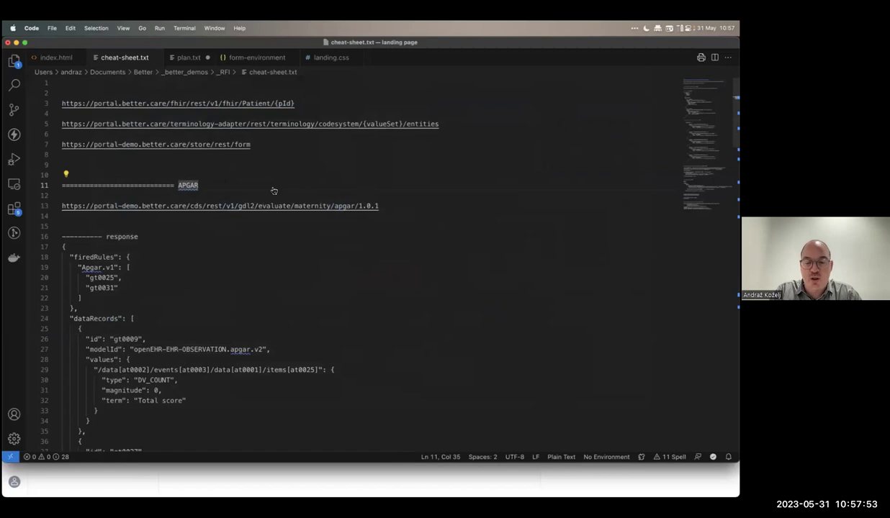
triple_click(72, 206)
key("super+c")
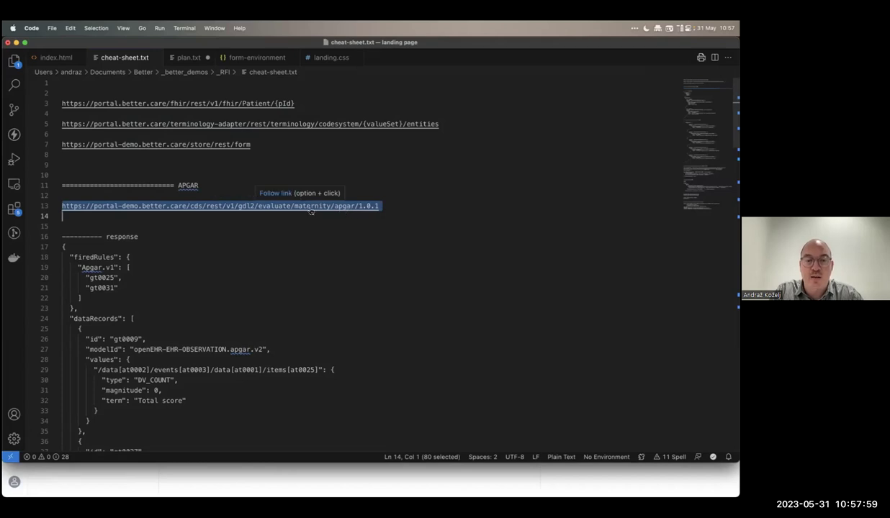
key("alt+Tab")
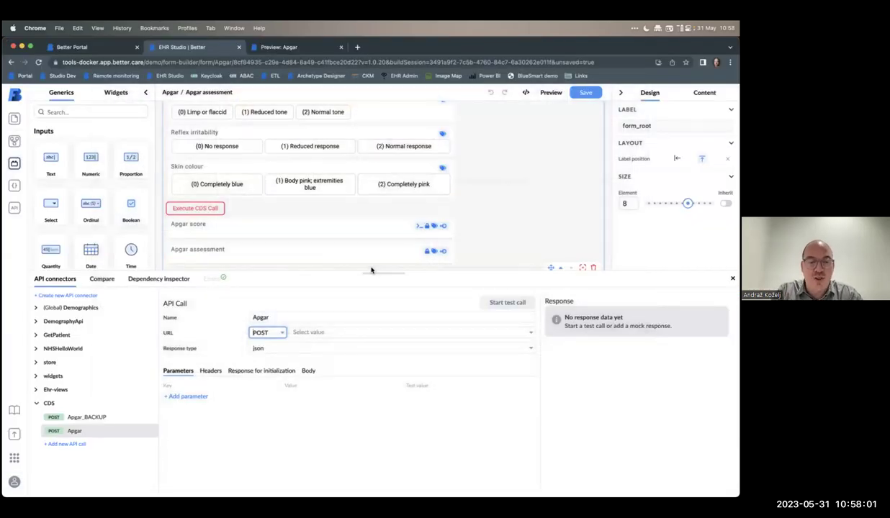
left_click(317, 332)
key("super+v")
key("Return")
Step: Keep the response type json and copy the sample response JSON from cheat-sheet.txt into the Apgar call's response for initialization
left_click(263, 351)
left_click(262, 372)
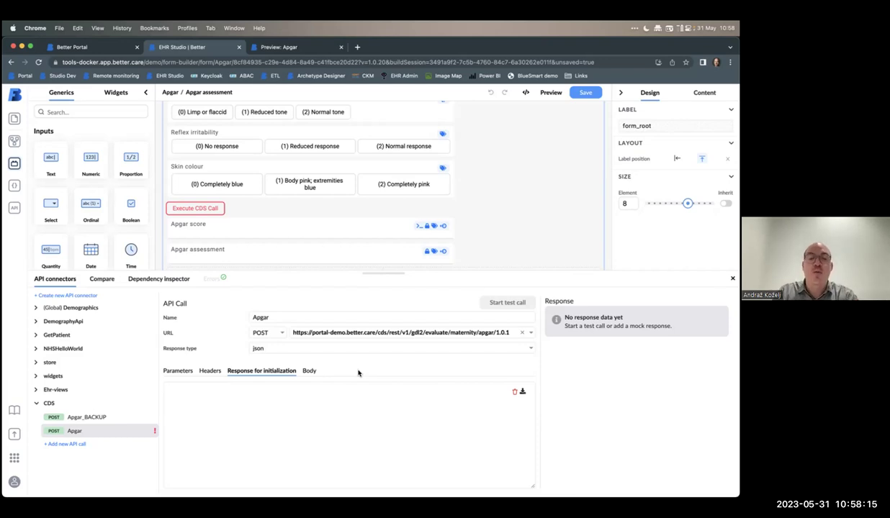
key("super+Tab")
key("Down")
key("Down")
key("Down")
key("Down")
key("shift+Down")
key("shift+Down")
key("shift+Down")
key("shift+Down")
key("shift+Down")
key("shift+Down")
key("shift+Down")
key("shift+Down")
key("shift+Down")
key("shift+Down")
key("shift+Down")
key("shift+Down")
key("shift+Down")
key("shift+Down")
key("shift+Down")
key("shift+Down")
key("shift+Down")
key("shift+Down")
key("shift+Down")
key("shift+Down")
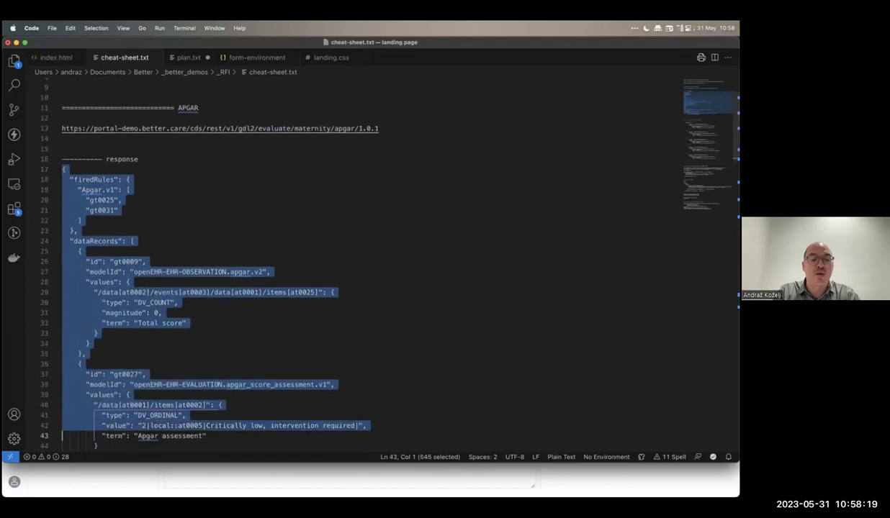
key("shift+Down")
key("shift+Down")
key("shift+Down")
key("shift+Down")
key("shift+Down")
key("shift+Down")
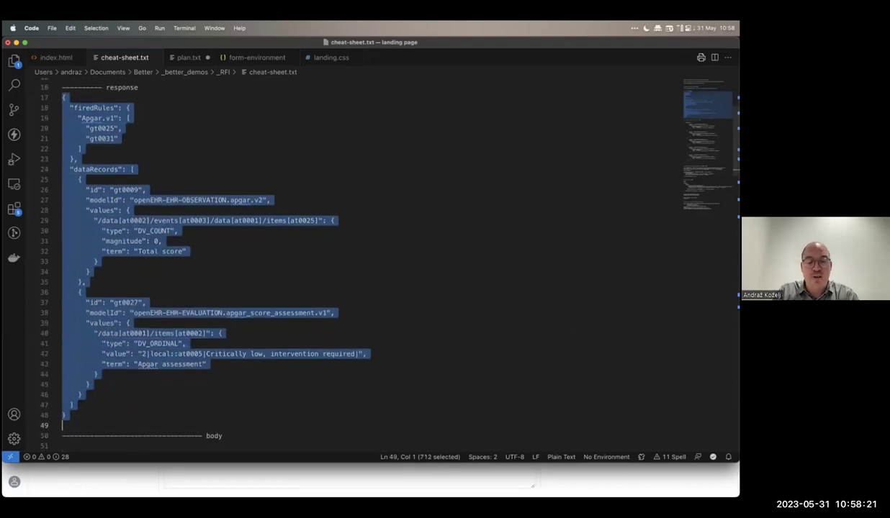
key("super+Tab")
left_click(275, 393)
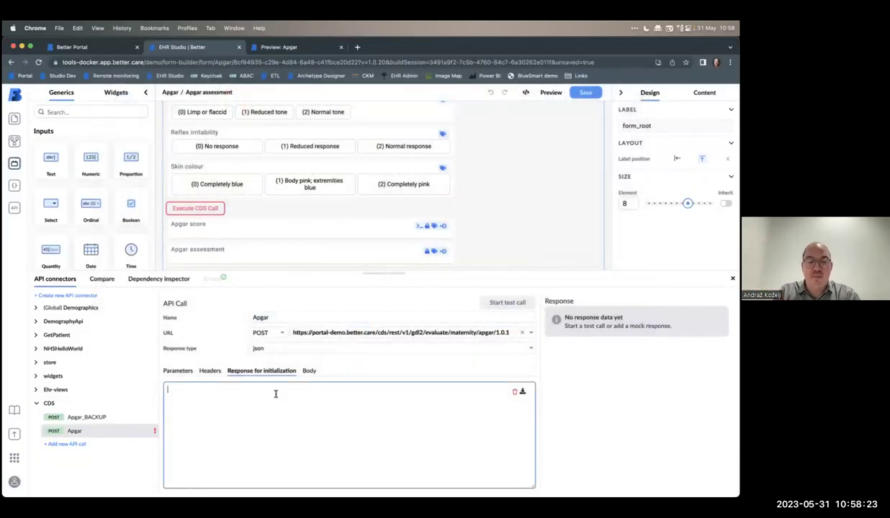
key("super+v")
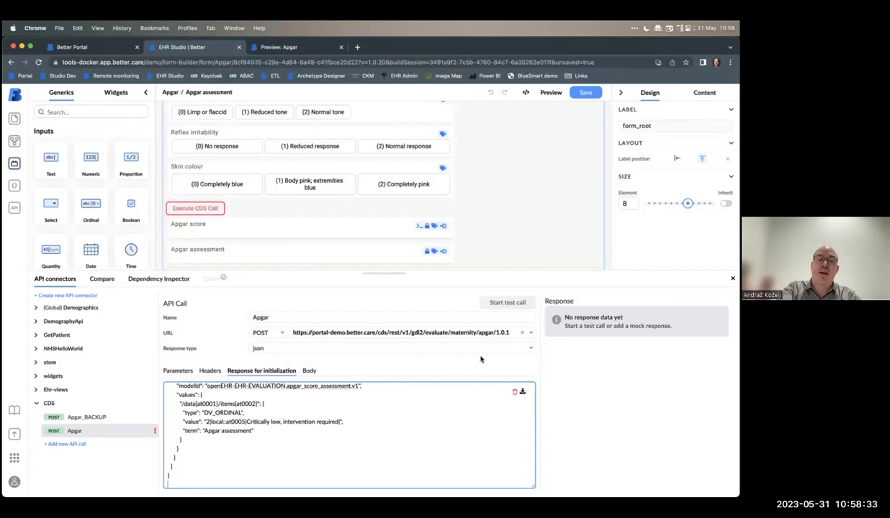
Step: Copy the body JSON with its placeholders such as <heart_rate> and <skin_colour> from cheat-sheet.txt into the Apgar call's JSON body
left_click(309, 371)
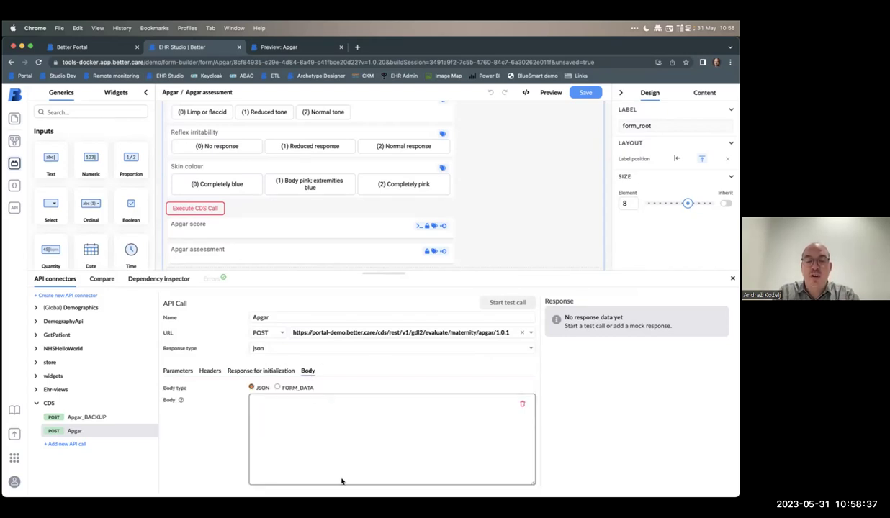
left_click(313, 446)
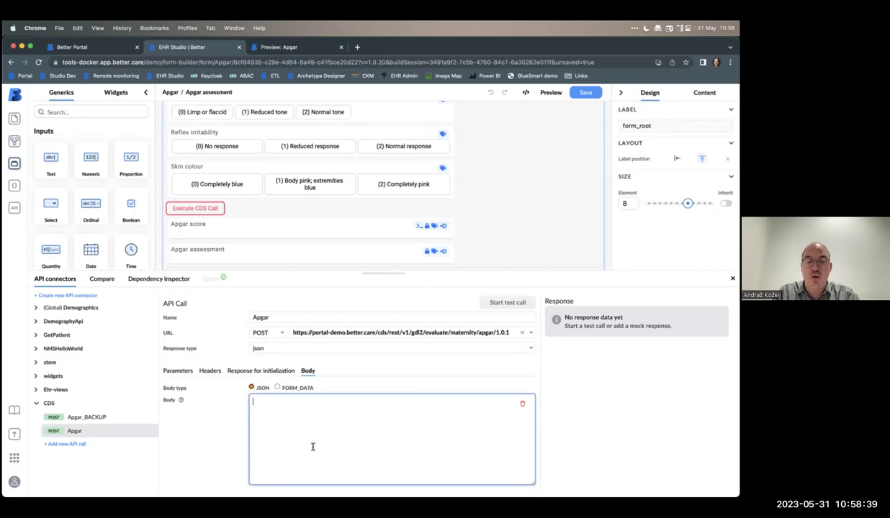
key("super+Tab")
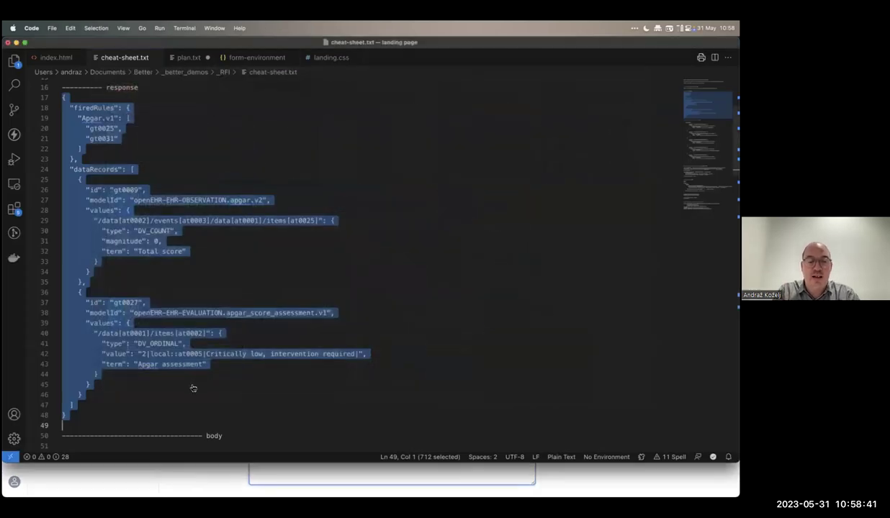
scroll(193, 387, "down", 10)
left_click(106, 138)
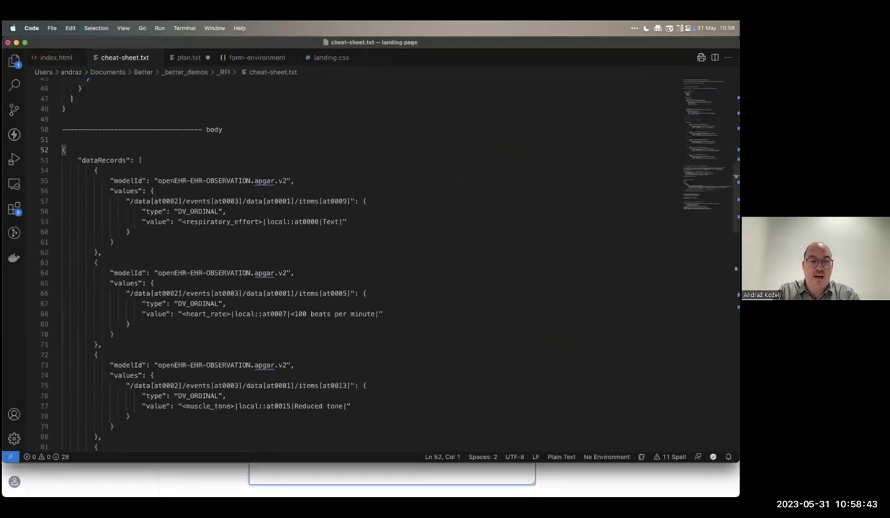
key("shift+Down")
key("shift+Down")
key("shift+Down")
key("shift+Down")
key("shift+Down")
key("shift+Down")
key("shift+Down")
key("shift+Down")
key("shift+Down")
key("shift+Down")
key("shift+Down")
key("shift+Down")
key("shift+Down")
key("shift+Down")
key("shift+Down")
key("shift+Down")
key("shift+Down")
key("shift+Down")
key("shift+Down")
key("shift+Down")
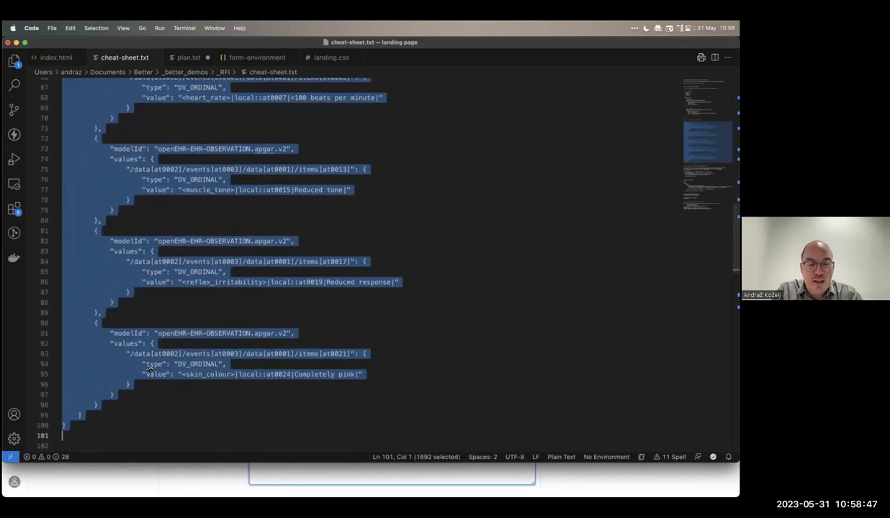
left_click(193, 374)
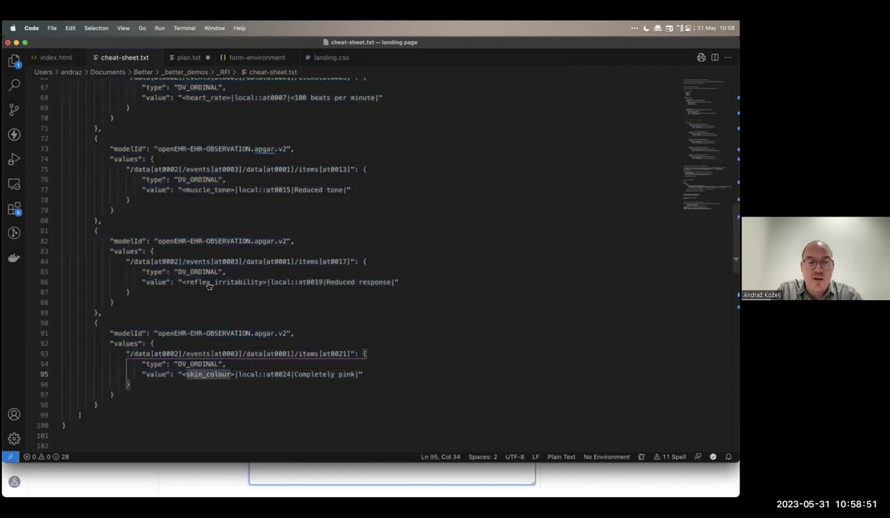
scroll(195, 190, "up", 3)
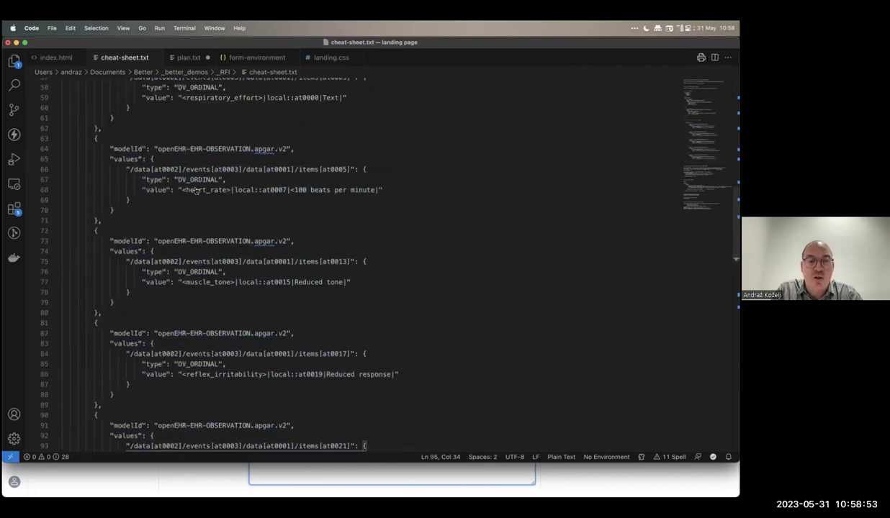
left_click_drag(182, 190, 233, 191)
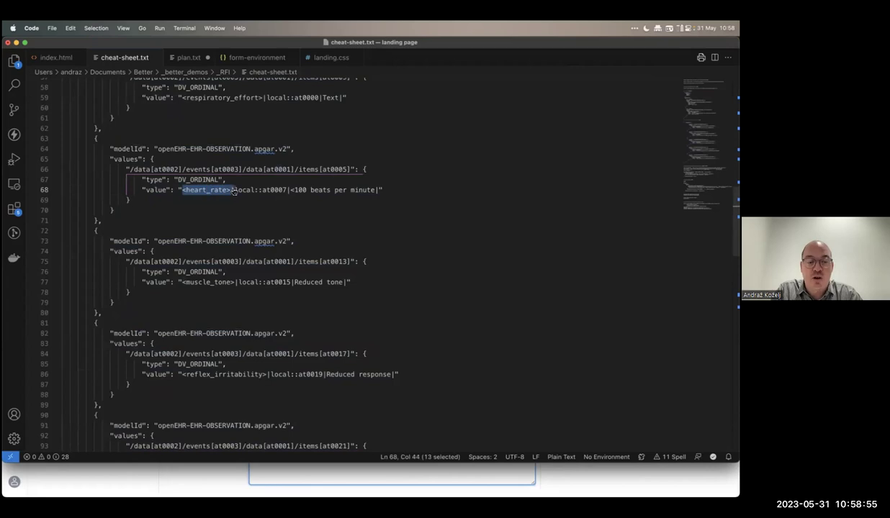
key("alt+Tab")
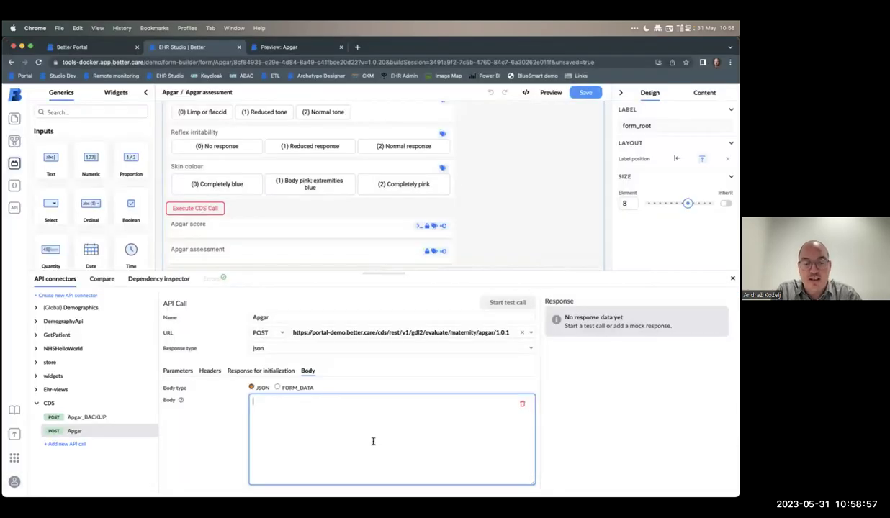
key("super+v")
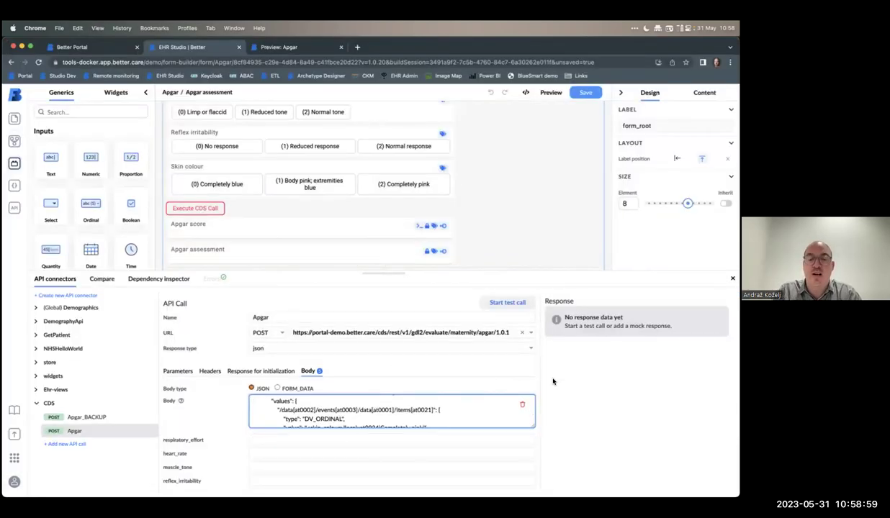
scroll(230, 416, "down", 1)
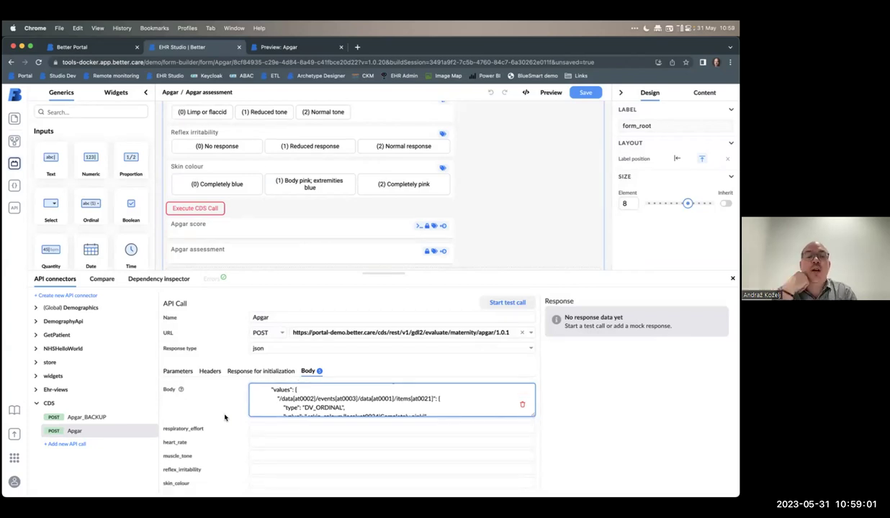
scroll(247, 234, "up", 5)
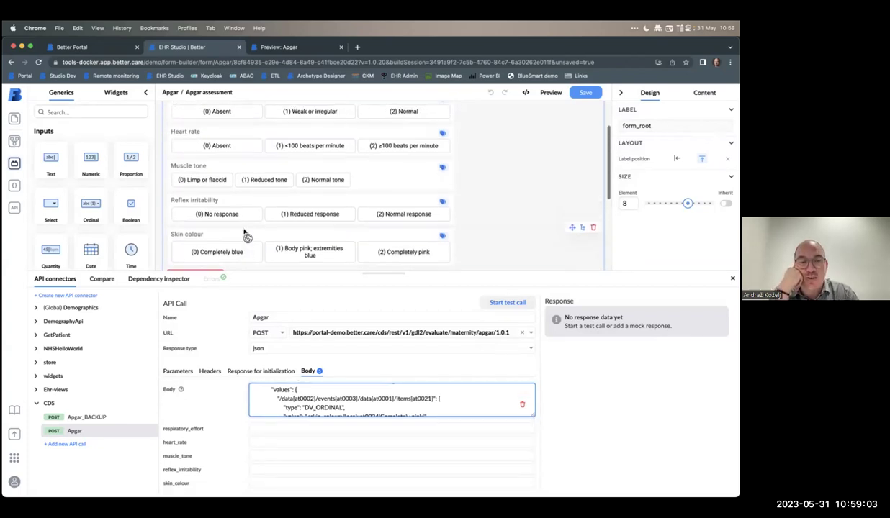
Step: Map the Apgar call's respiratory_effort, heart_rate and muscle_tone body placeholders to the Respiratory effort, Heart rate and Muscle tone form fields
left_click(271, 428)
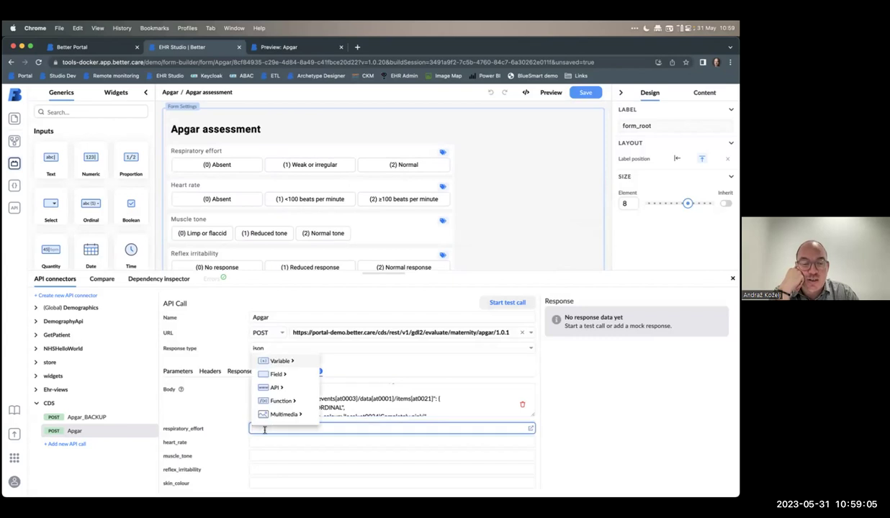
left_click(274, 374)
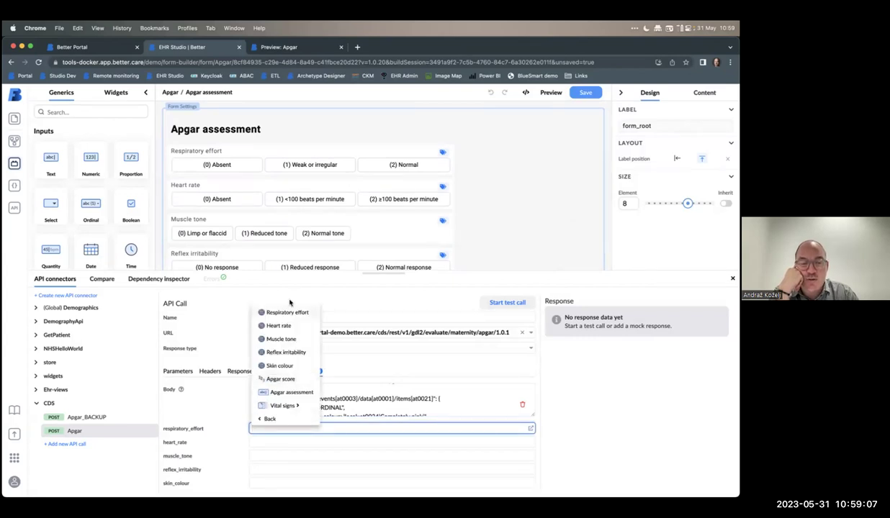
left_click(282, 312)
left_click(272, 442)
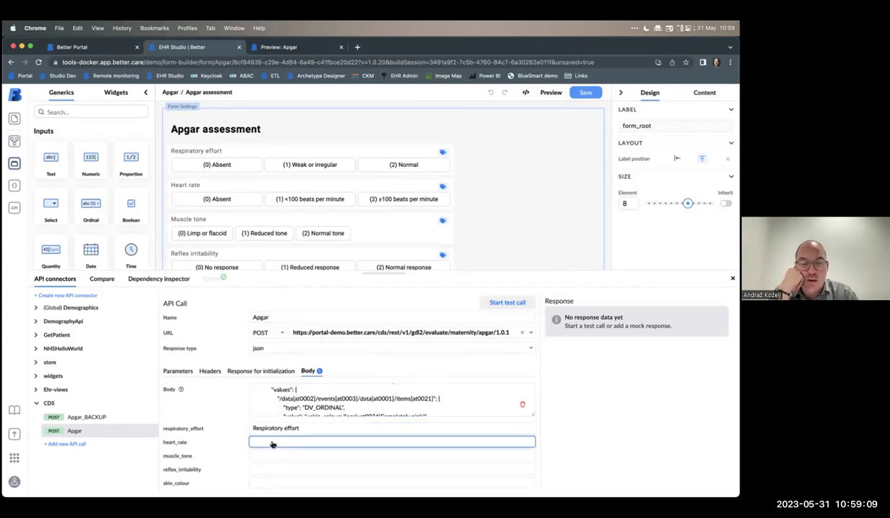
left_click(208, 189)
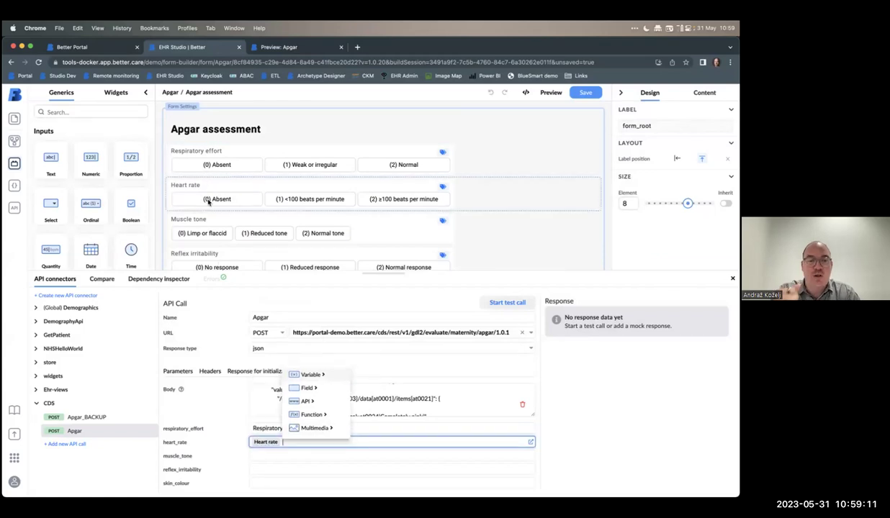
left_click(266, 458)
left_click(183, 219)
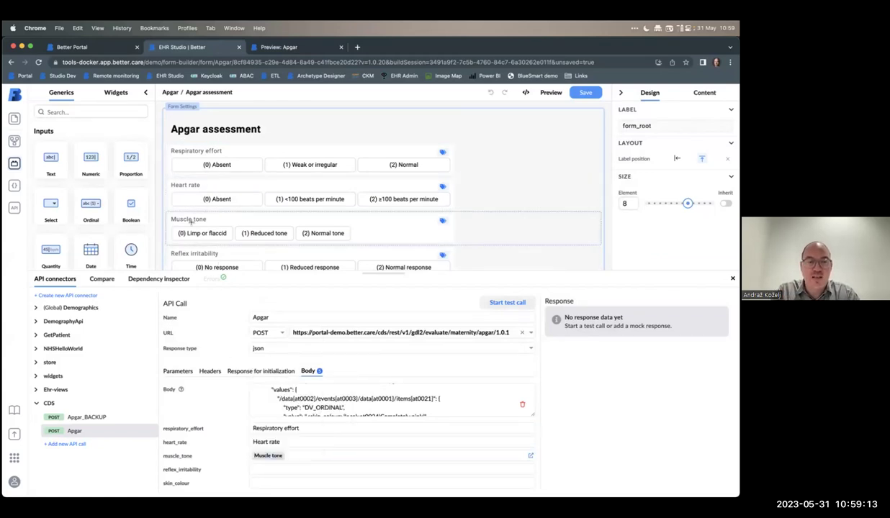
Step: Map the reflex_irritability and skin_colour body placeholders to the form's Reflex irritability and Skin colour fields
left_click(259, 469)
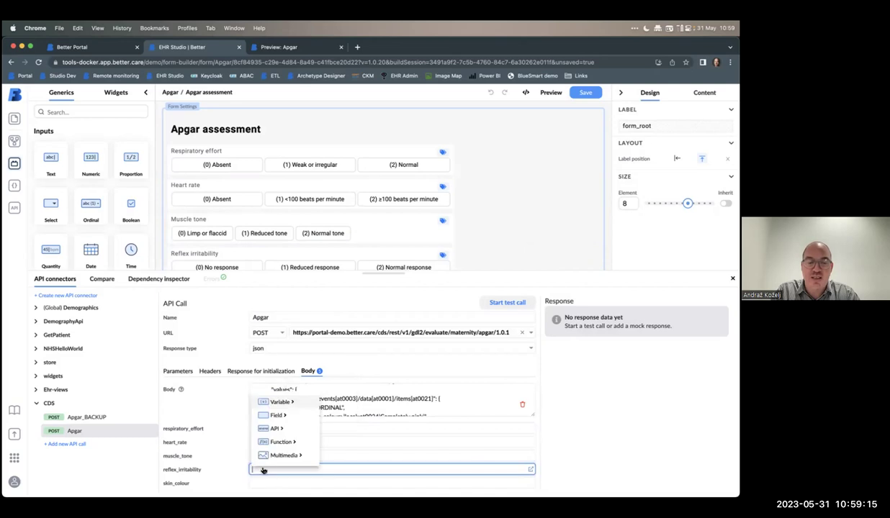
scroll(199, 222, "down", 2)
left_click(191, 218)
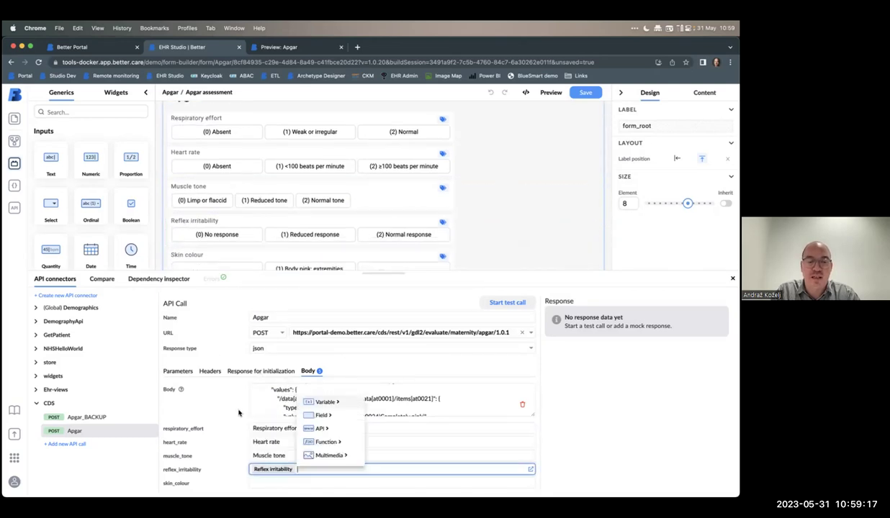
left_click(273, 482)
scroll(191, 209, "down", 4)
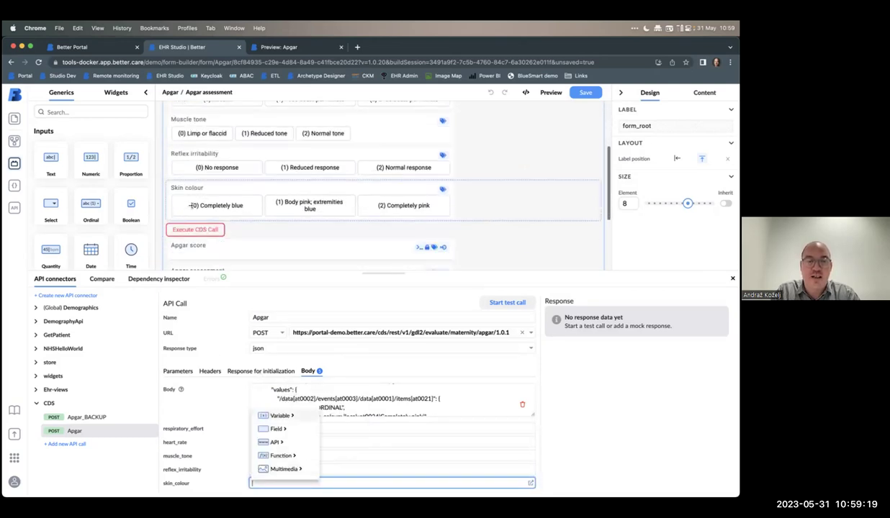
left_click(191, 205)
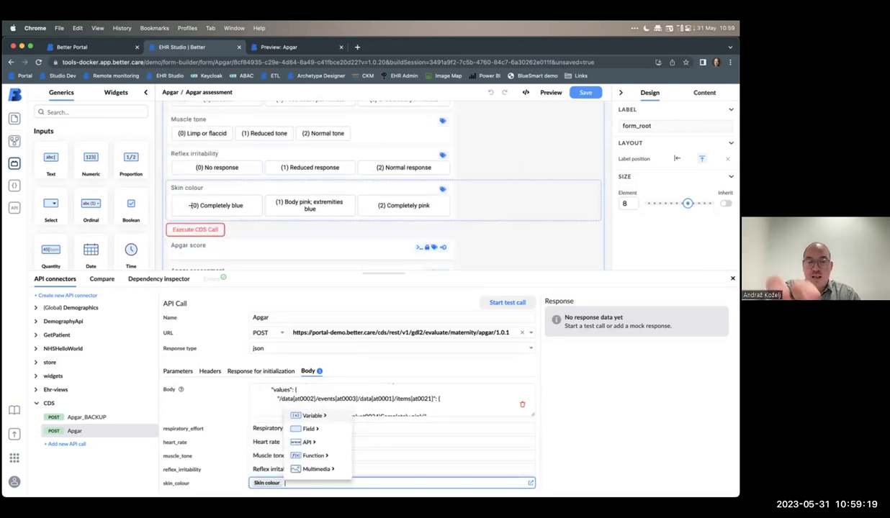
left_click(518, 373)
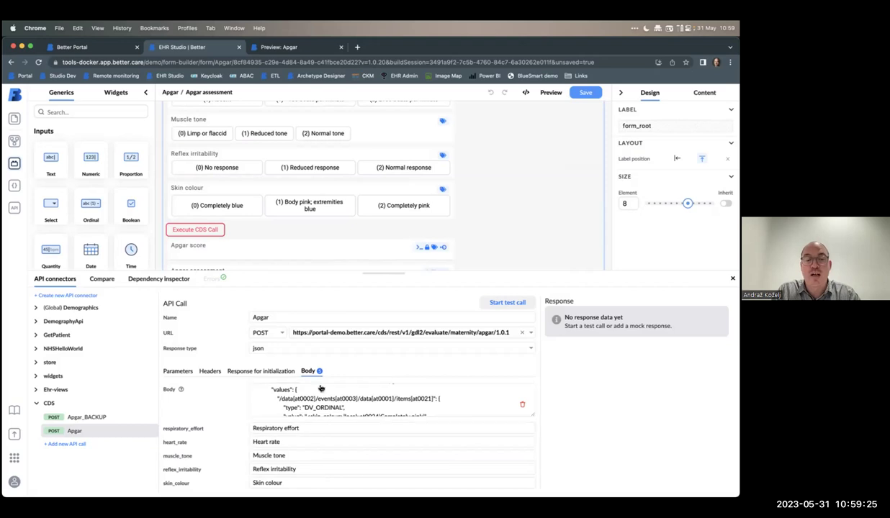
Step: Run a test of the Apgar API call, check its response for initialization, and close the API connector settings
left_click(504, 303)
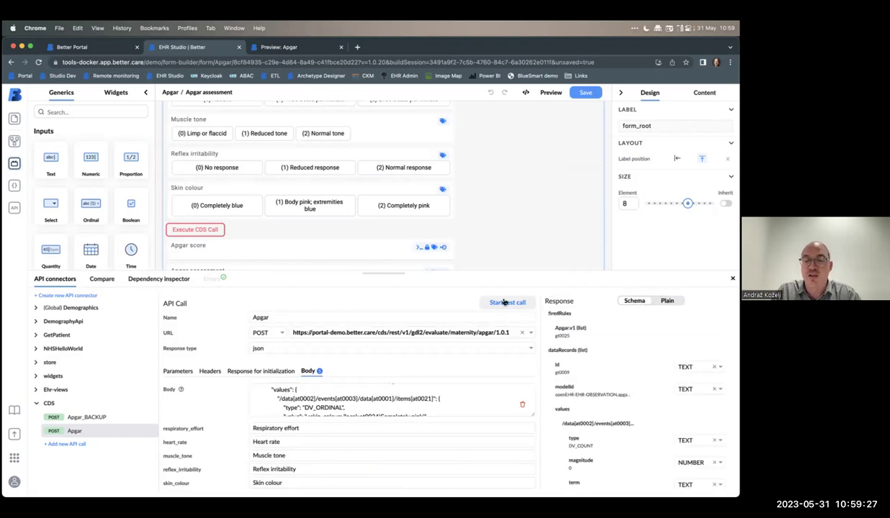
left_click(259, 370)
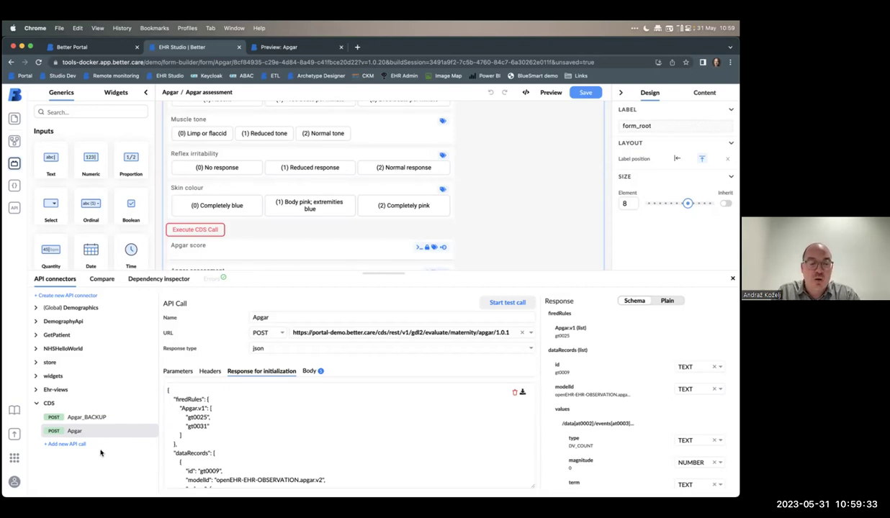
left_click(732, 278)
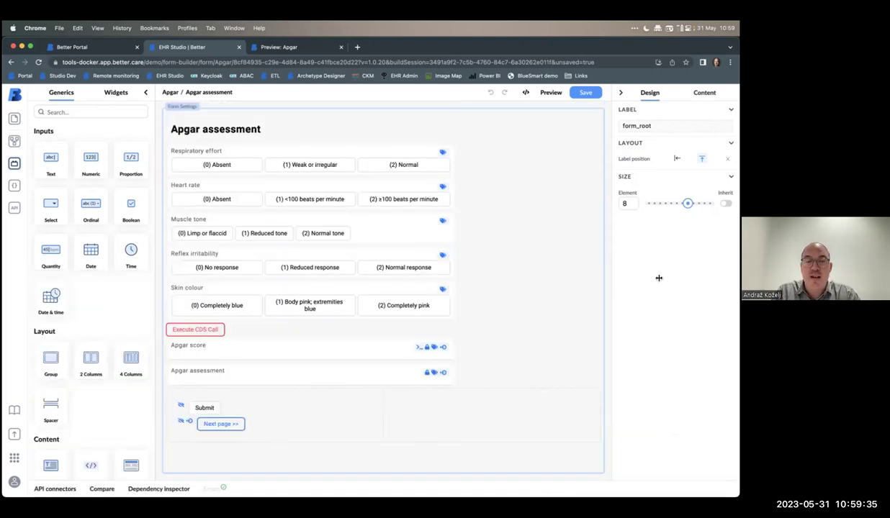
Step: Examine the Apgar score field's custom script, including the field reads, the CDS Apgar call and the button listener, and collapse it
left_click(418, 350)
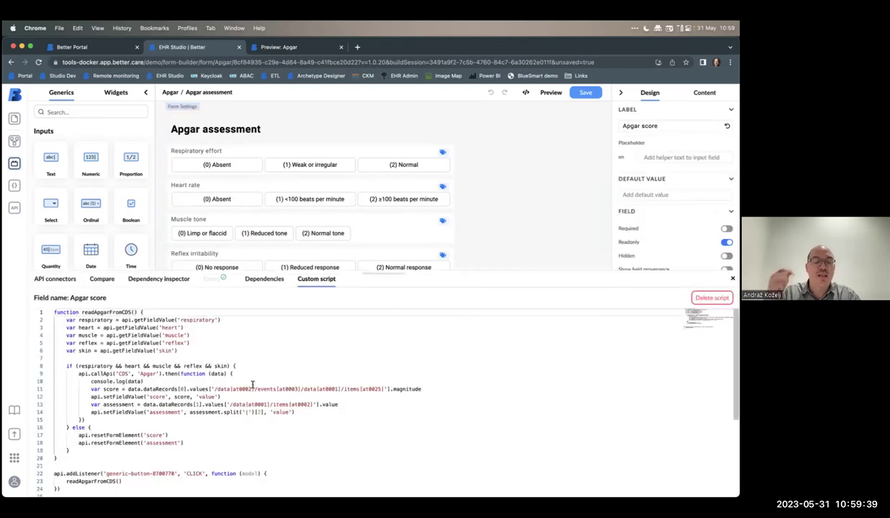
scroll(251, 383, "down", 5)
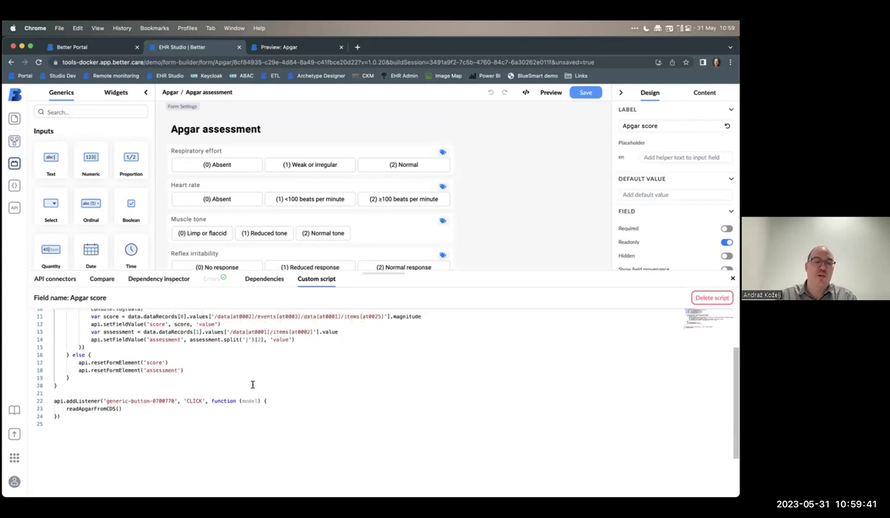
scroll(252, 384, "up", 5)
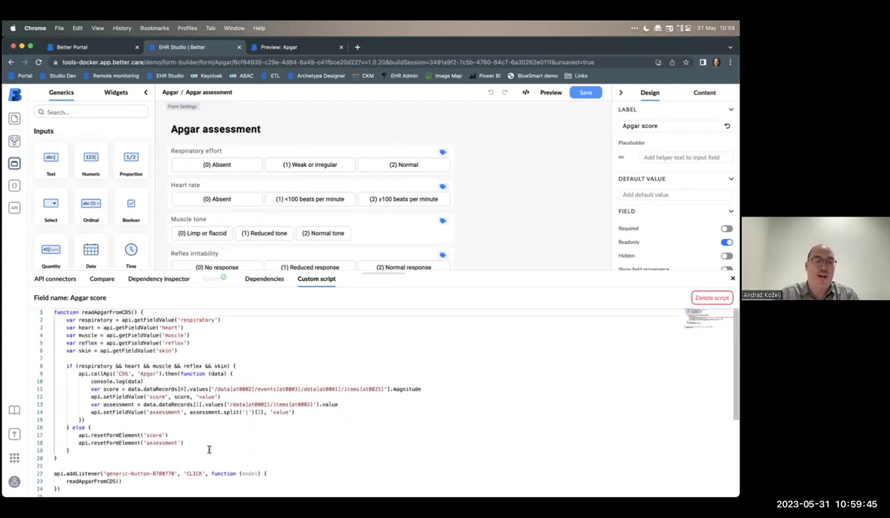
left_click_drag(191, 356, 54, 319)
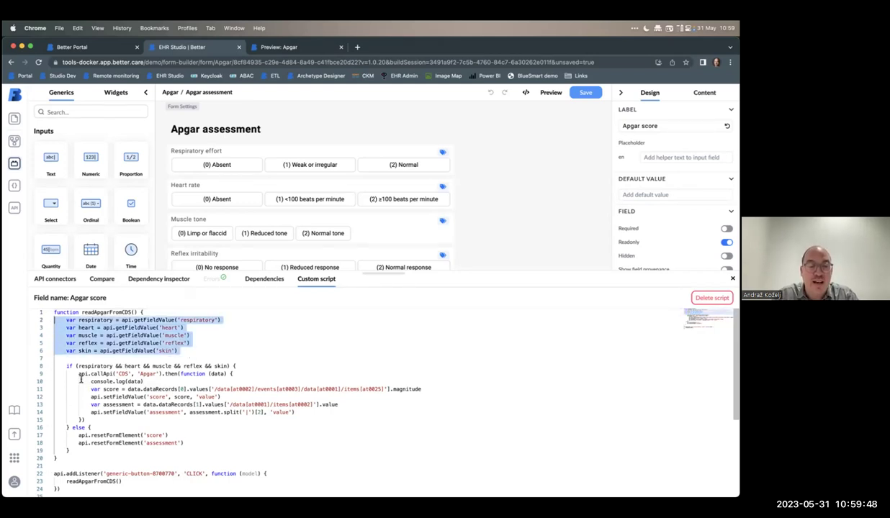
double_click(147, 373)
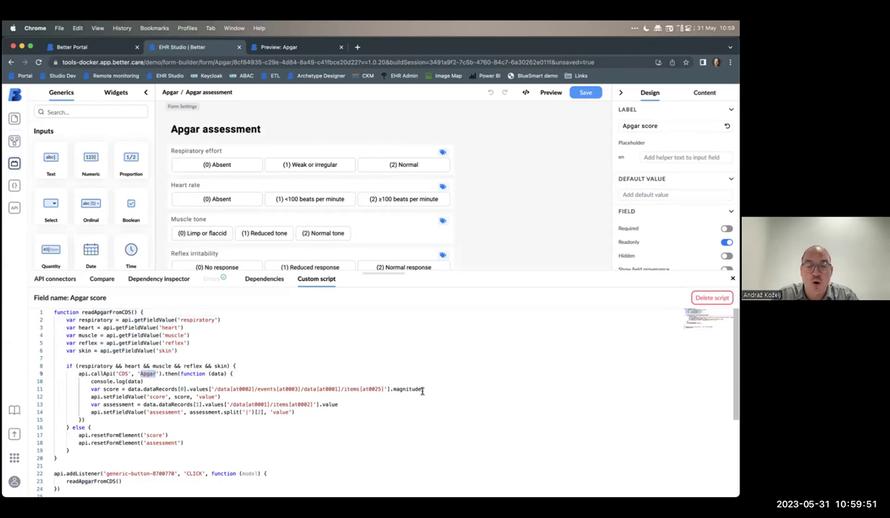
left_click_drag(429, 391, 283, 407)
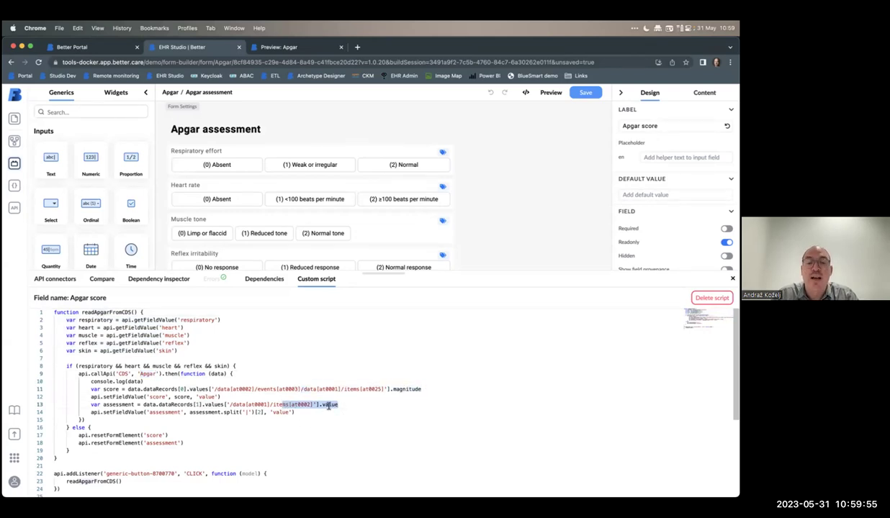
scroll(335, 403, "down", 3)
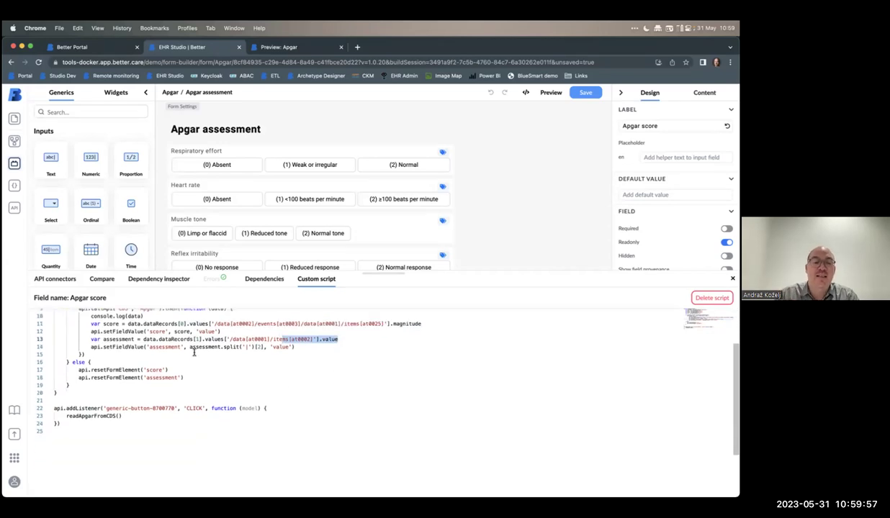
scroll(194, 352, "up", 3)
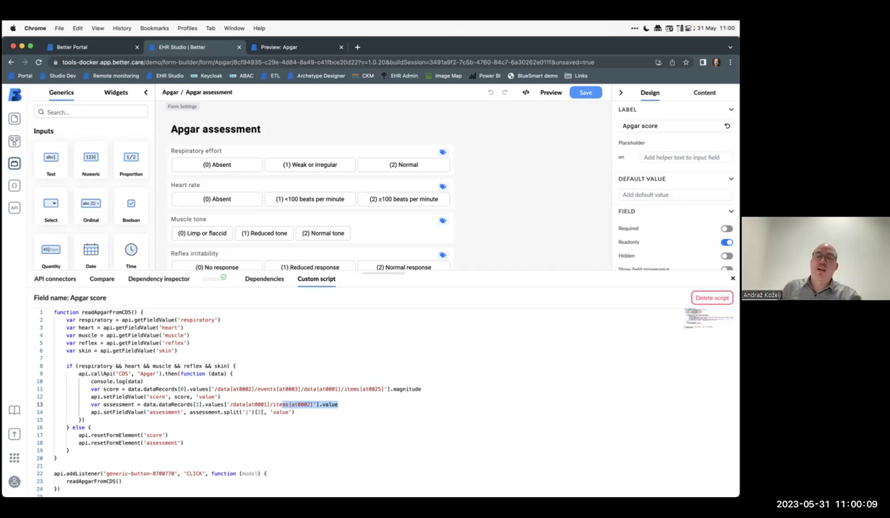
left_click(316, 279)
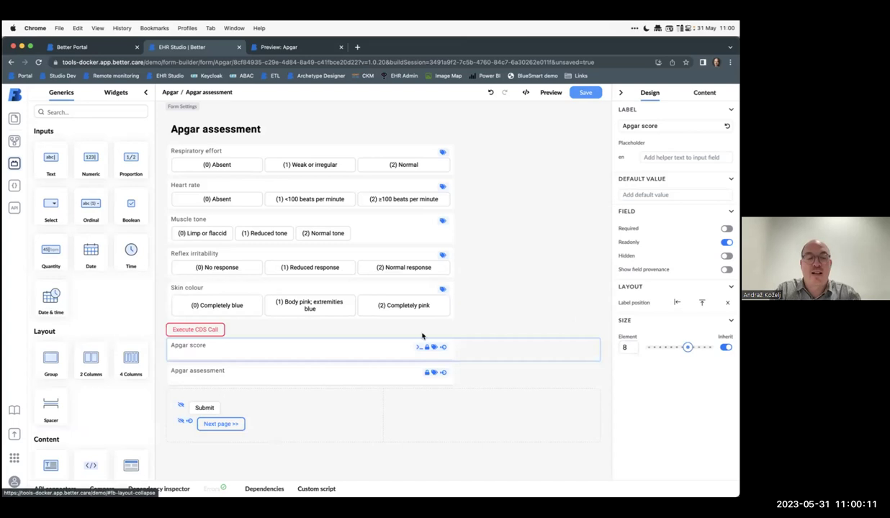
Step: Save the Apgar form and open its preview
left_click(585, 92)
left_click(431, 340)
left_click(548, 93)
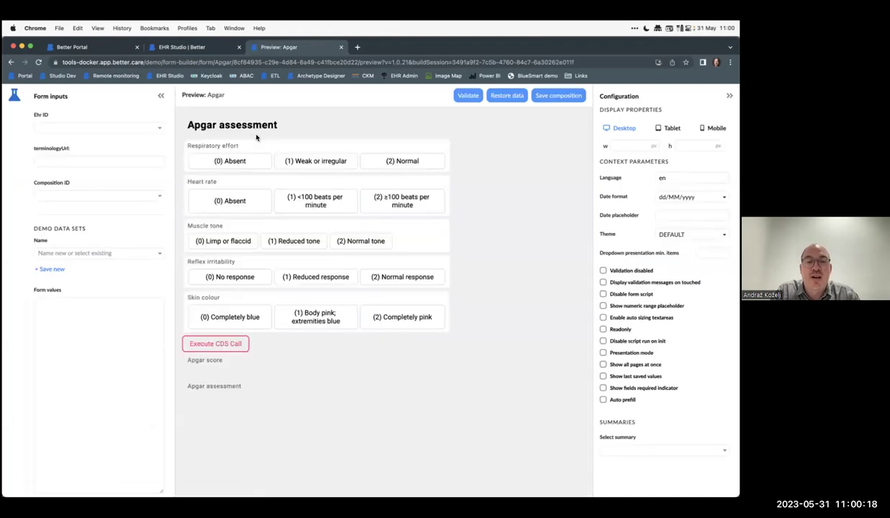
Step: Answer the assessment with Absent, <100 beats per minute, Normal tone, Reduced response and Body pink; extremities blue, and execute the CDS call
left_click(256, 159)
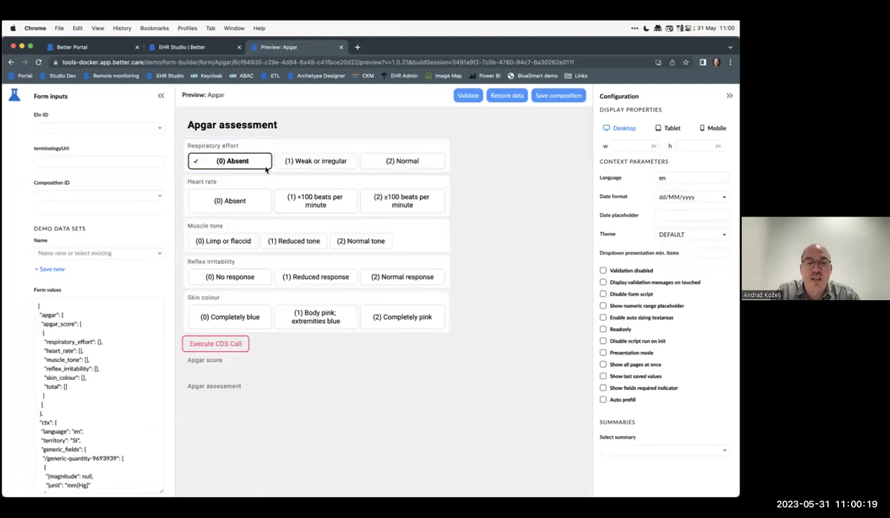
left_click(317, 201)
left_click(359, 241)
left_click(315, 277)
left_click(315, 326)
left_click(203, 353)
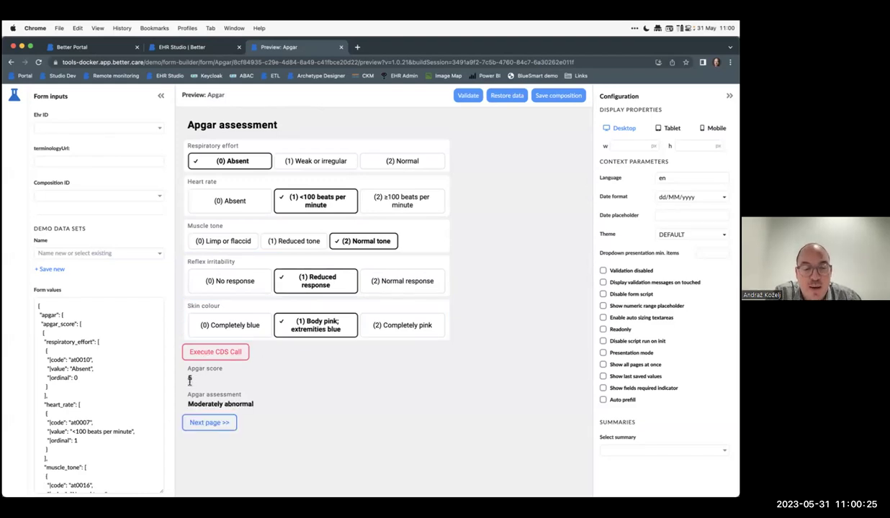
left_click_drag(185, 401, 278, 403)
Step: Execute the CDS call with reflex irritability set to (2) Normal response, and again with skin colour set to (2) Completely pink
left_click(389, 285)
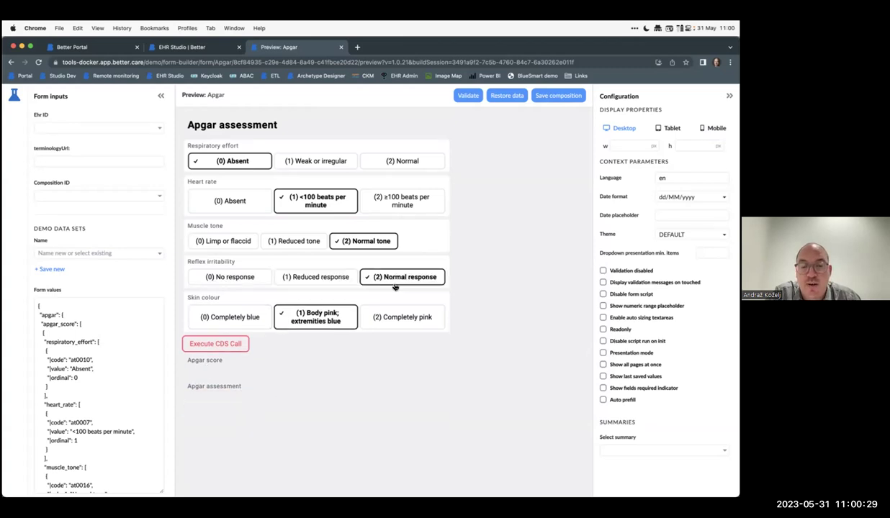
left_click(205, 345)
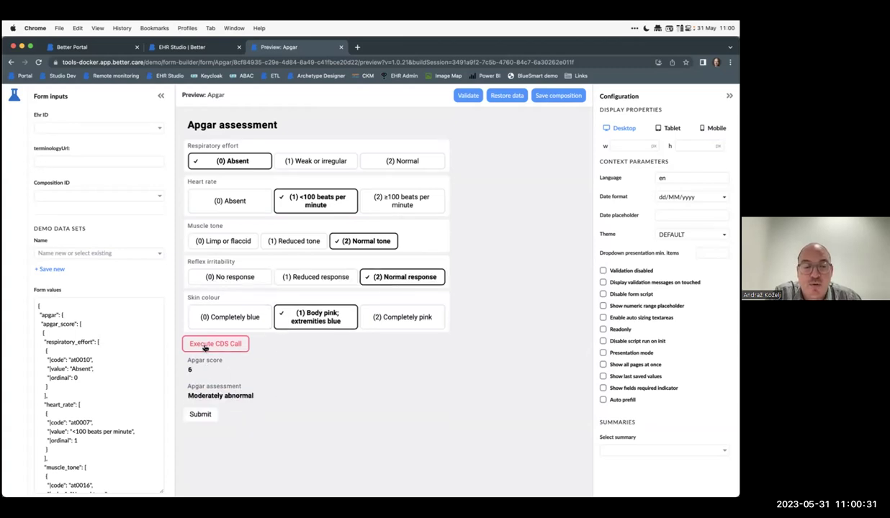
left_click(382, 321)
left_click(229, 343)
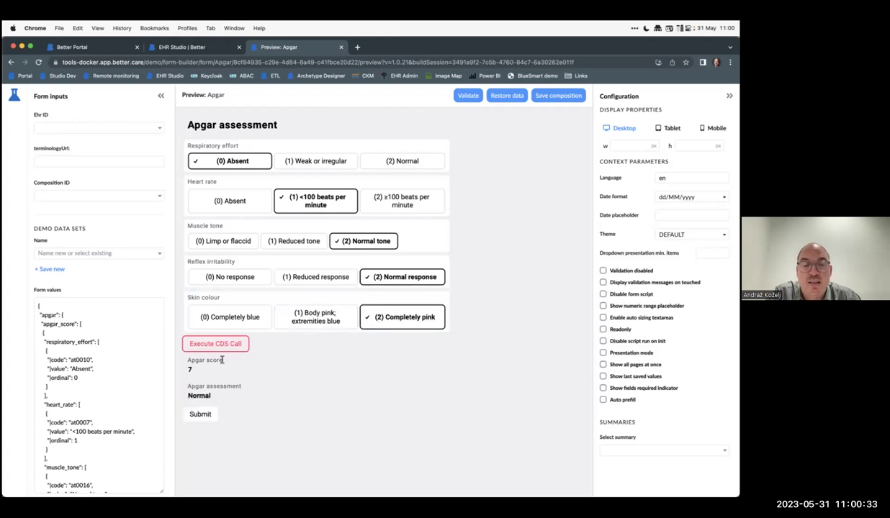
Step: Set reflex irritability to (0) No response and skin colour to (0) Completely blue, and execute the CDS call
left_click(230, 278)
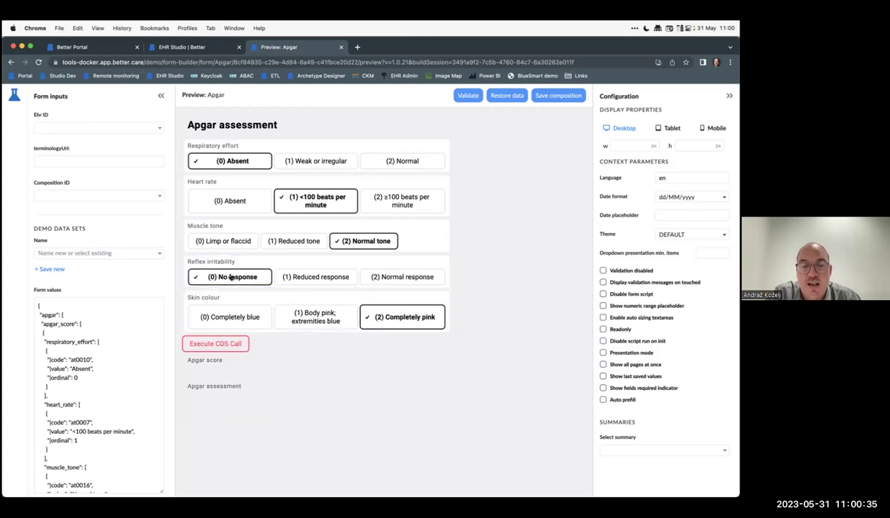
left_click(224, 311)
left_click(213, 340)
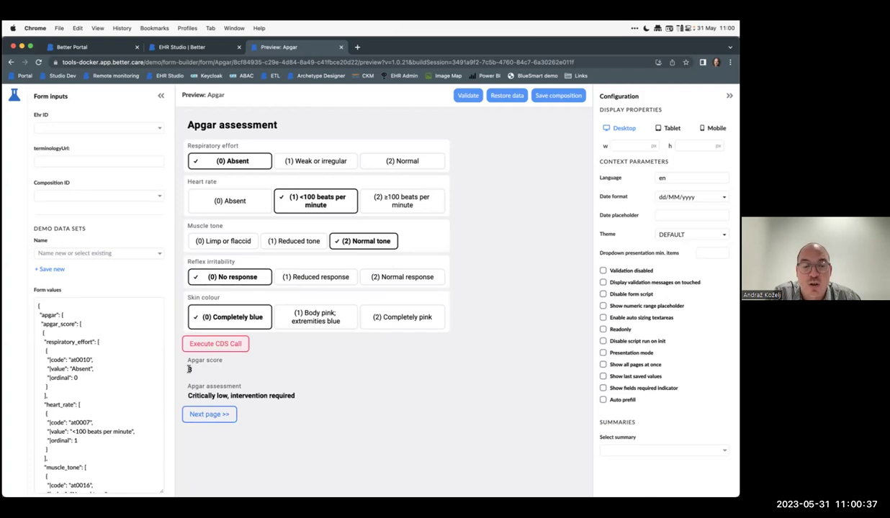
Step: Look at the form's second page with the blood pressure and respiration rate fields, and return to the Apgar assessment page
left_click(208, 416)
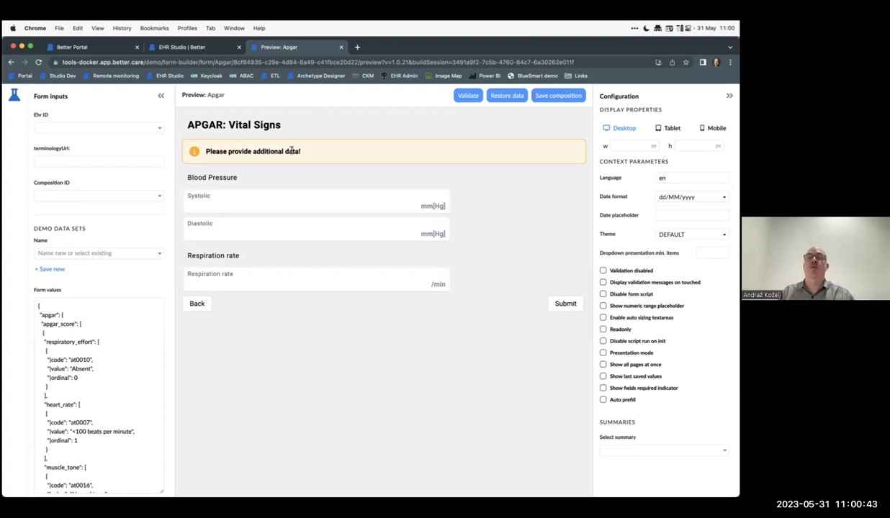
left_click(144, 129)
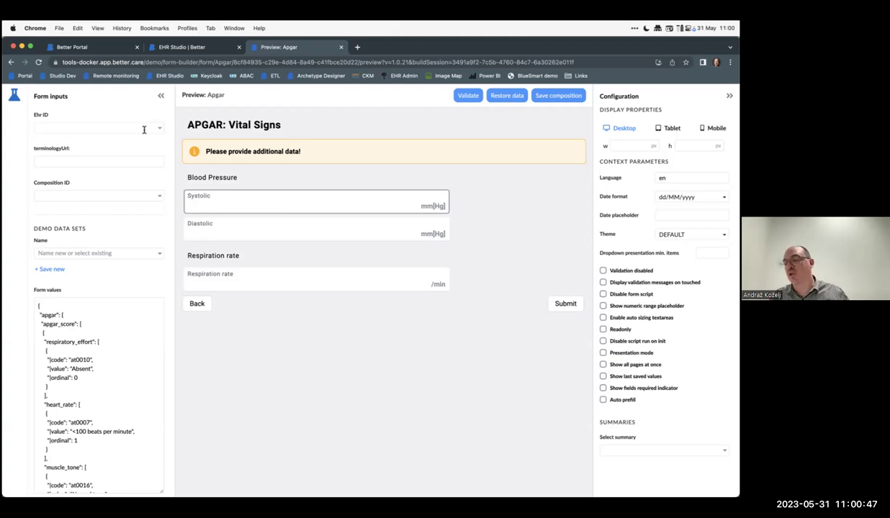
left_click(202, 199)
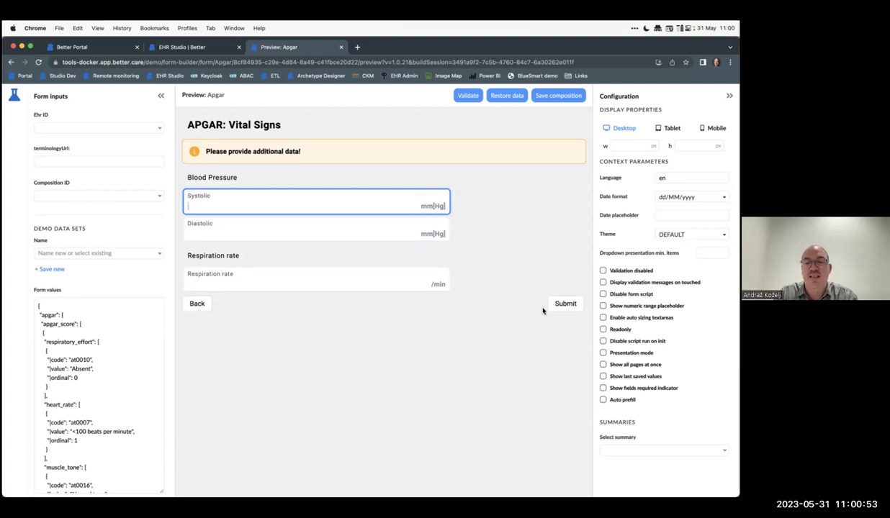
left_click(196, 304)
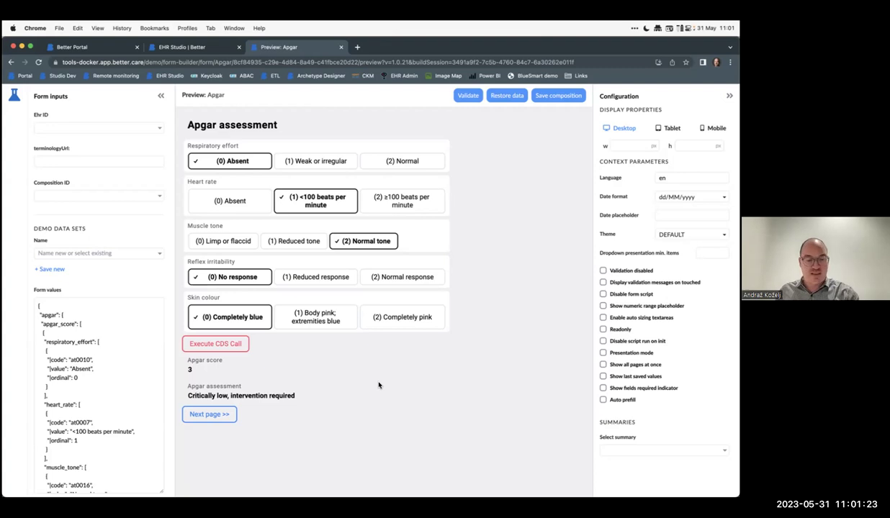
Step: Switch to the openEHR RFI.key presentation in Keynote and start the slideshow from the Better Platform DEMO slide
key("alt+Tab")
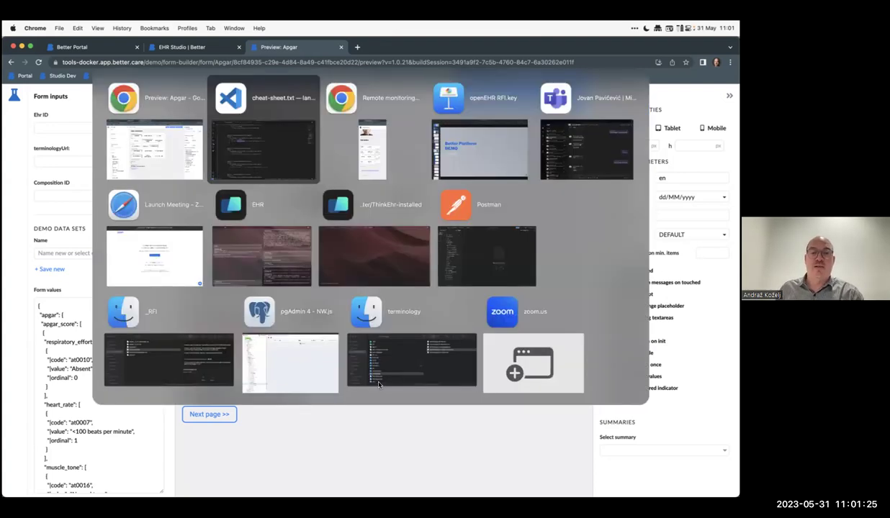
key("alt+Tab")
key("alt+Tab")
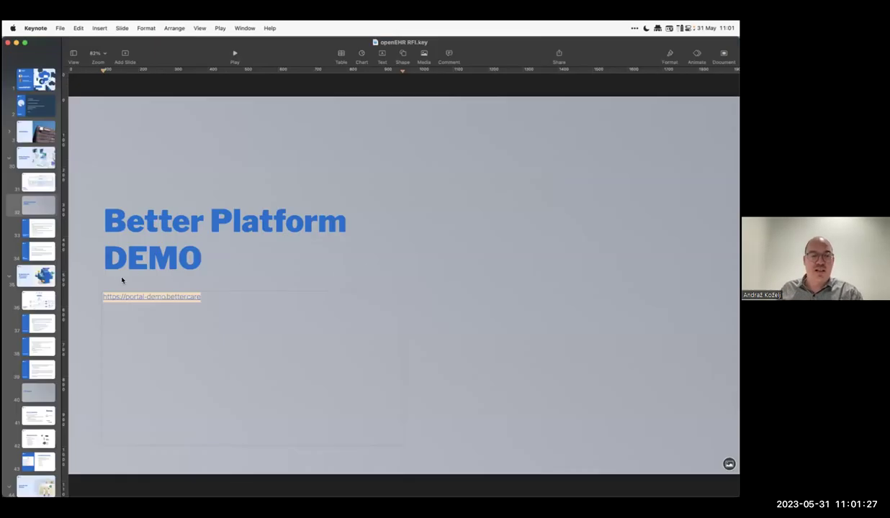
left_click(233, 57)
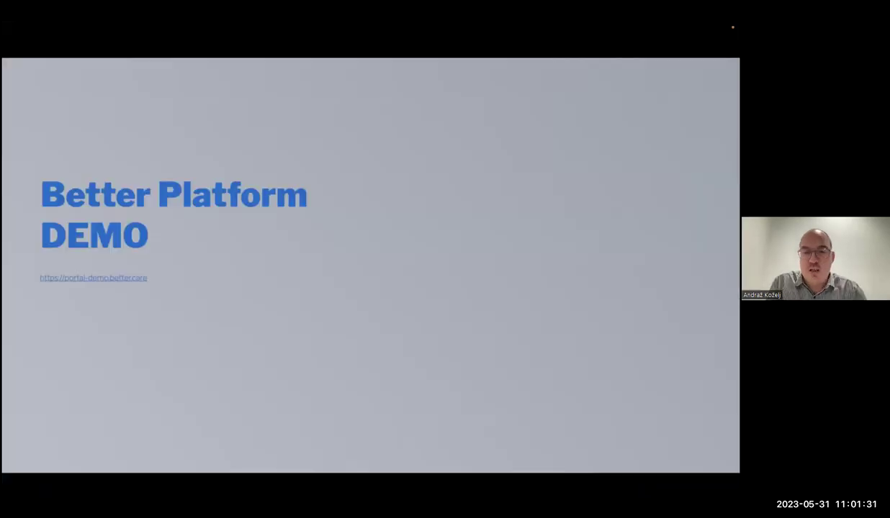
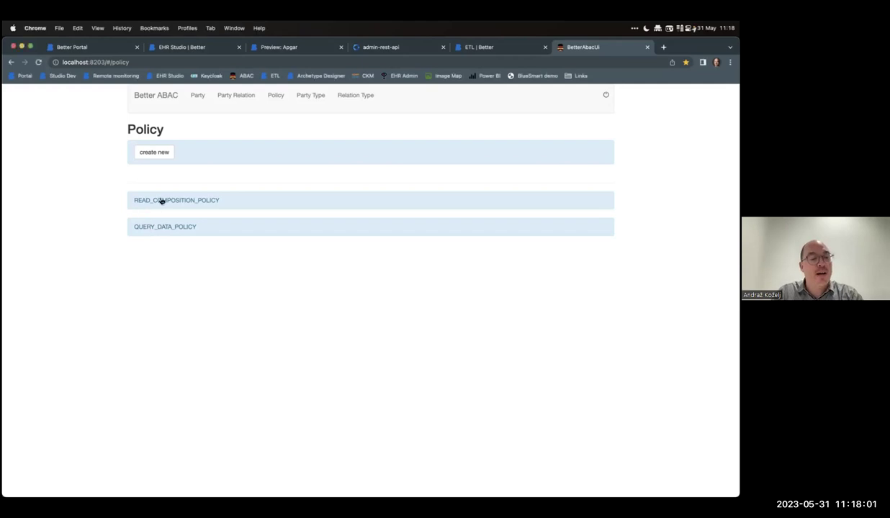
Step: Expand QUERY_DATA_POLICY, and close the ETL, admin-rest-api, Apgar preview and EHR Studio pages
left_click(168, 228)
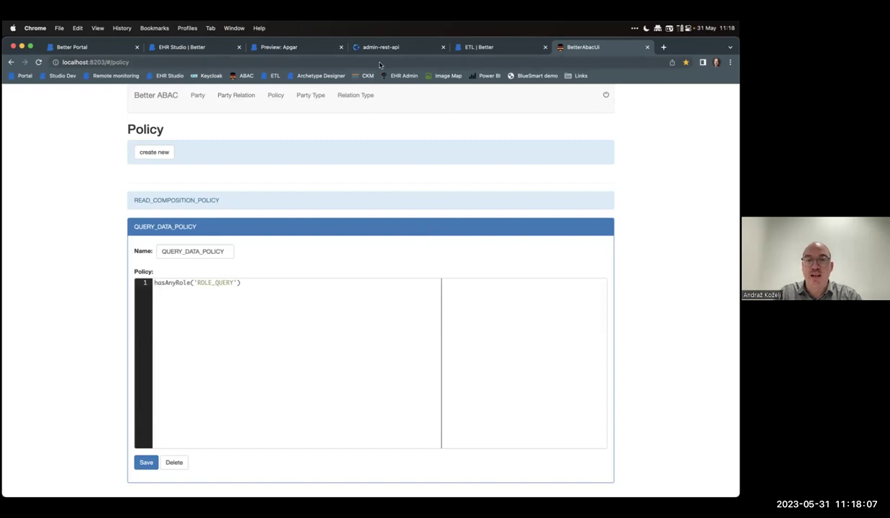
middle_click(529, 46)
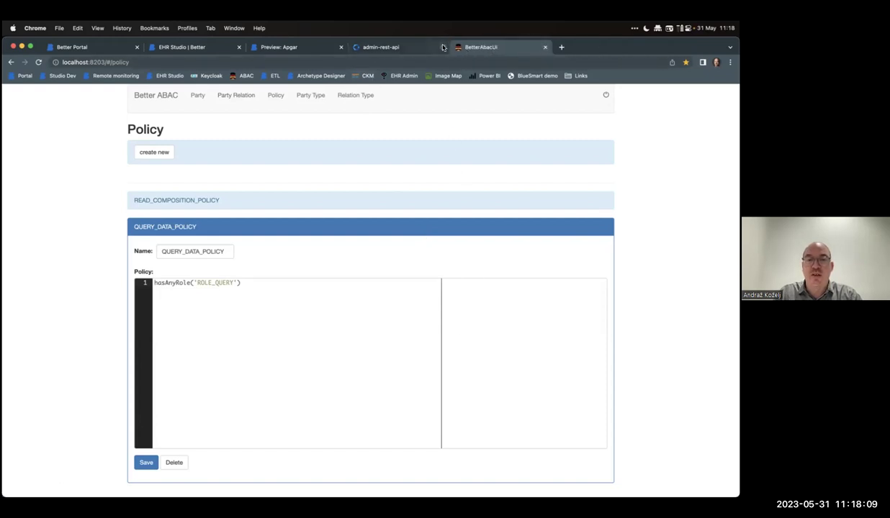
left_click(442, 47)
left_click(340, 47)
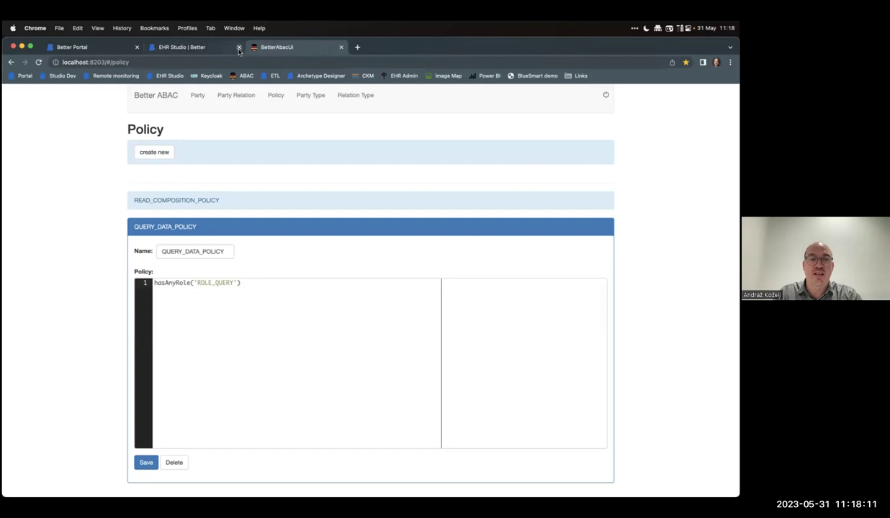
left_click(238, 46)
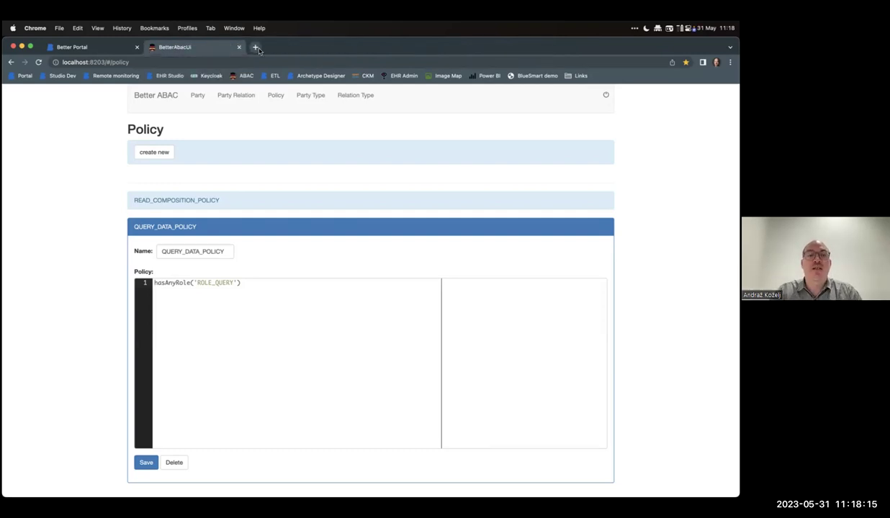
Step: Open Keycloak on a new page and sign in to its admin console with the other saved username and password
left_click(256, 47)
left_click(209, 76)
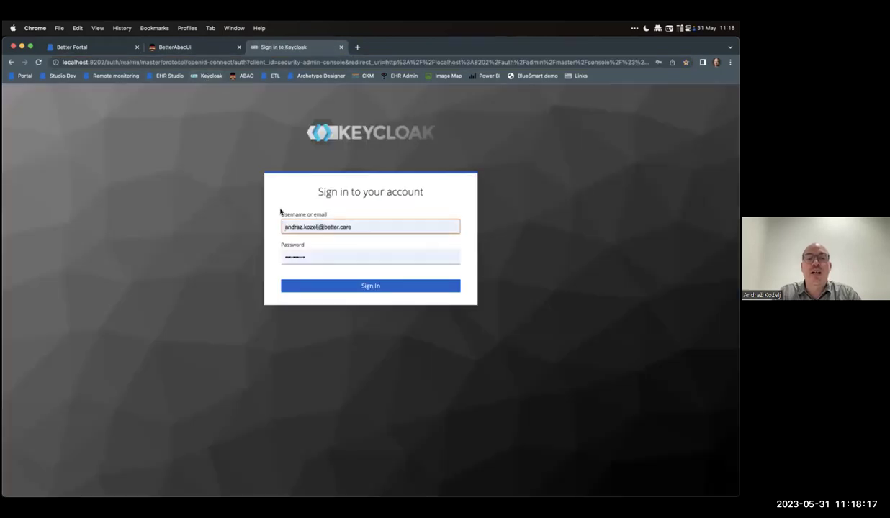
left_click(348, 226)
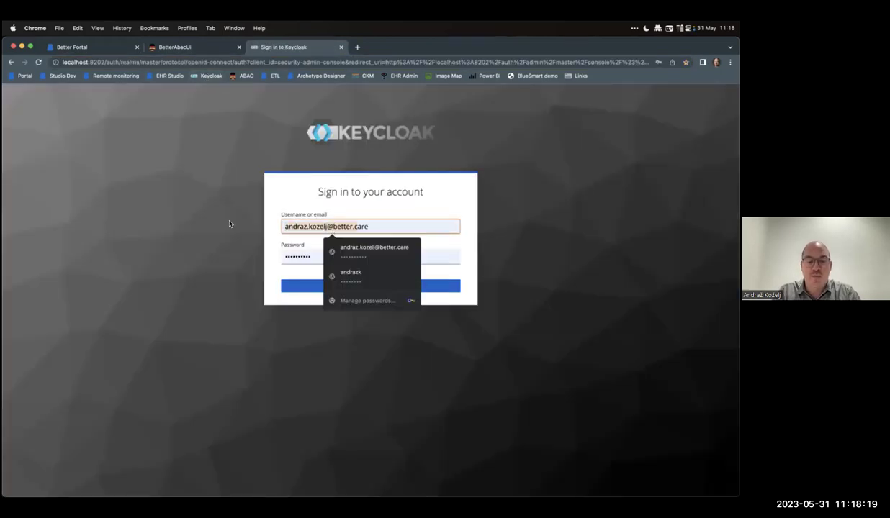
left_click(350, 274)
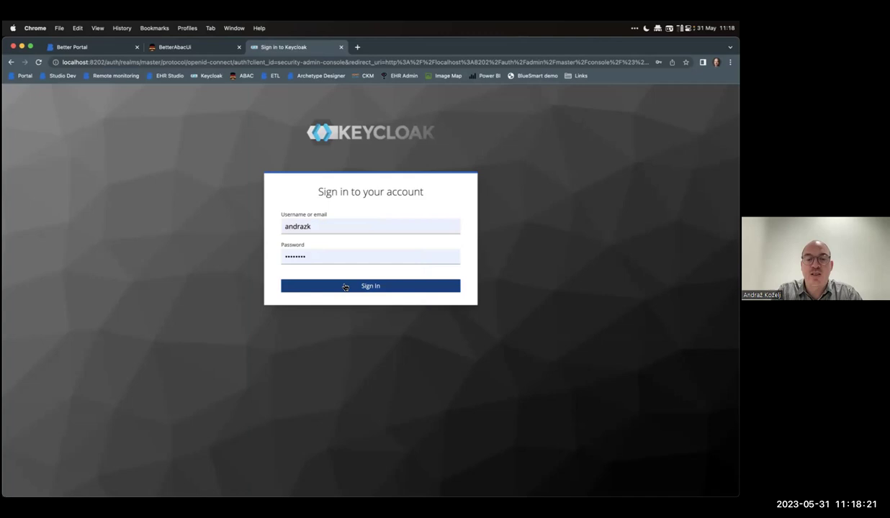
left_click(344, 286)
left_click(444, 173)
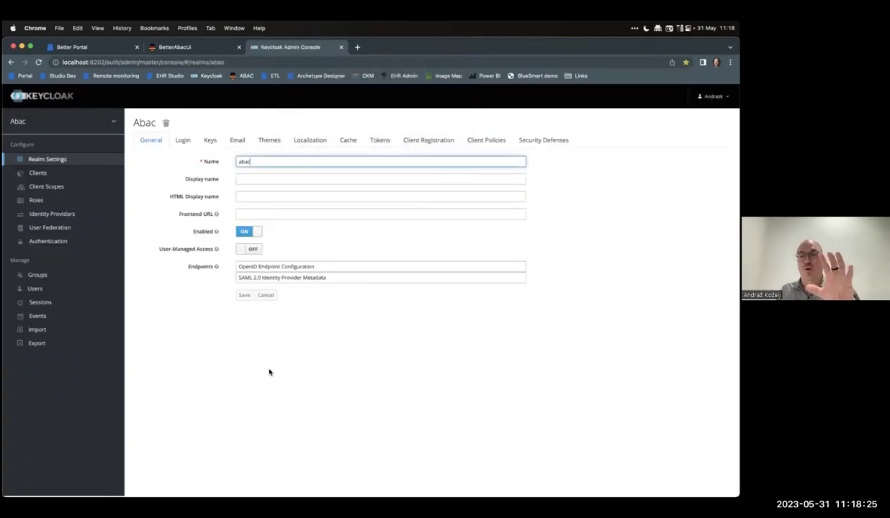
Step: Switch to Postman, open the Demo workspace and expand the ABAC demo collection
left_click(176, 47)
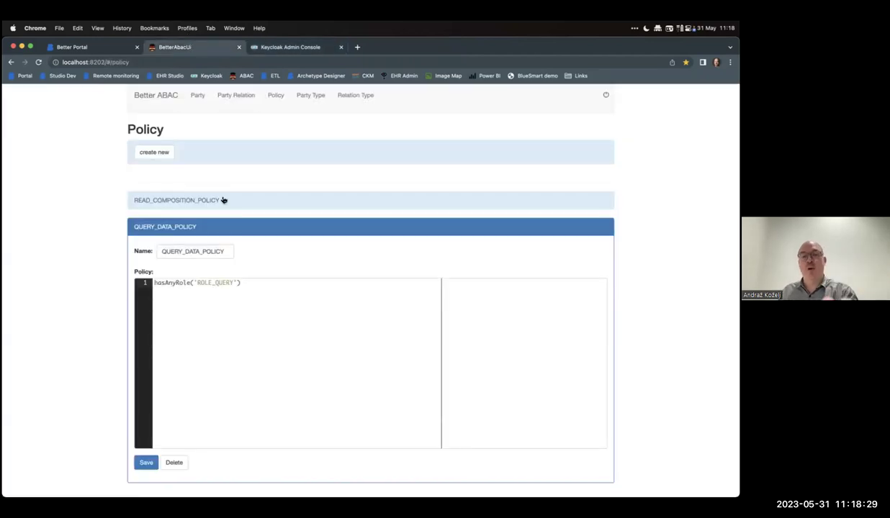
mouse_move(18, 332)
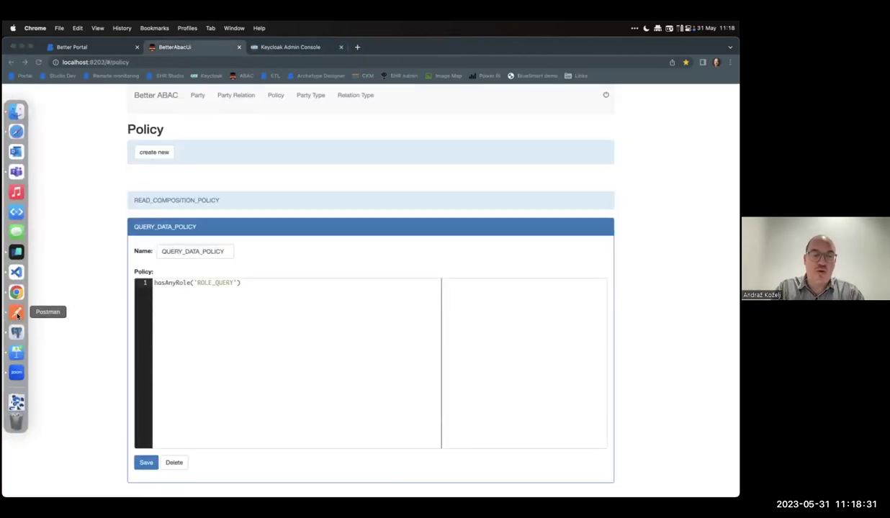
left_click(18, 312)
left_click(120, 48)
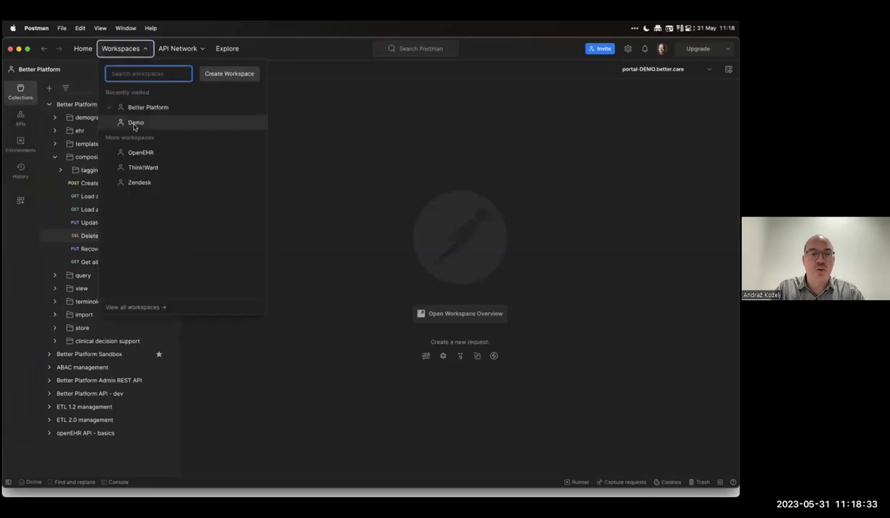
left_click(133, 122)
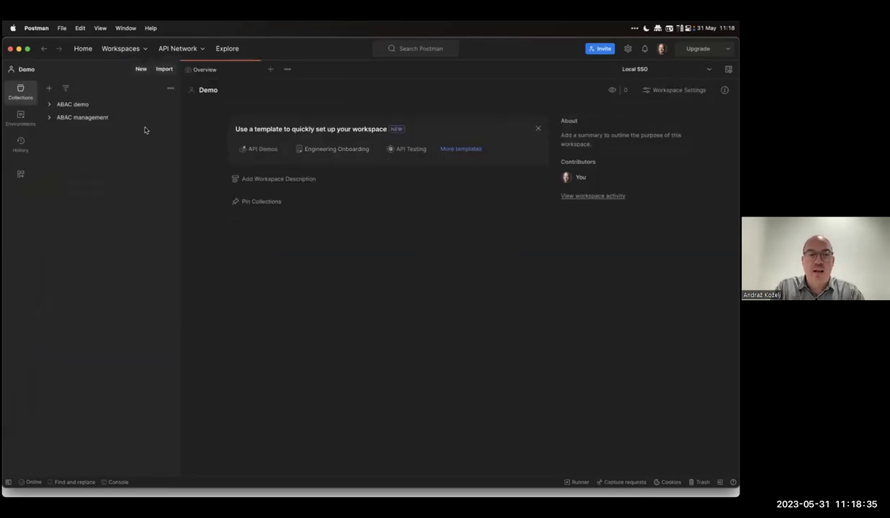
left_click(49, 105)
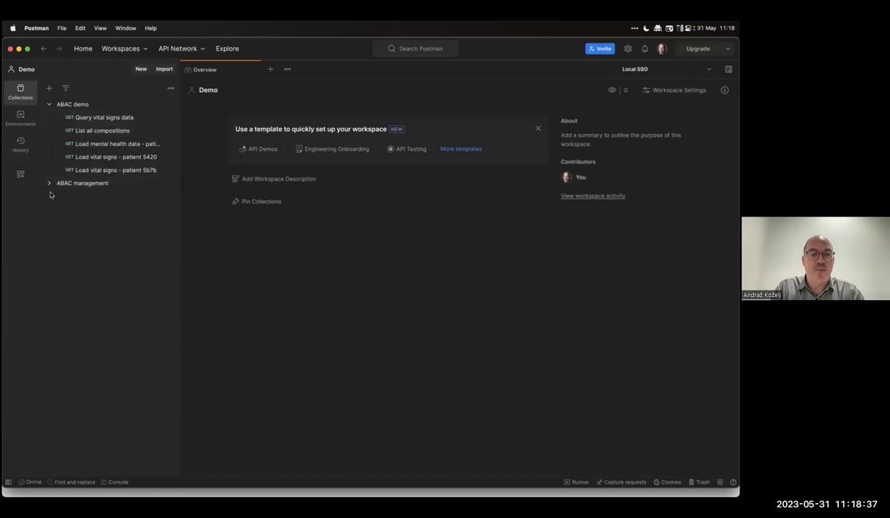
Step: Send the List all compositions request from the ABAC demo collection and enlarge the response area
left_click(102, 130)
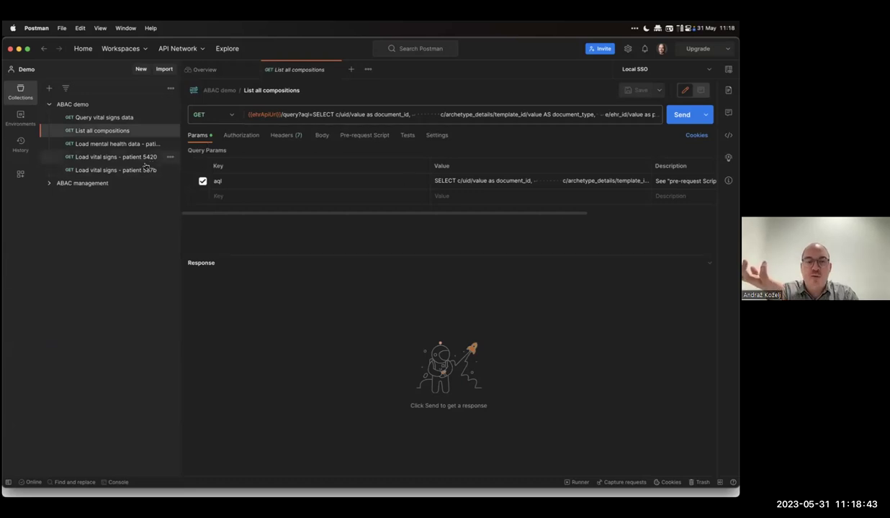
key("super+Return")
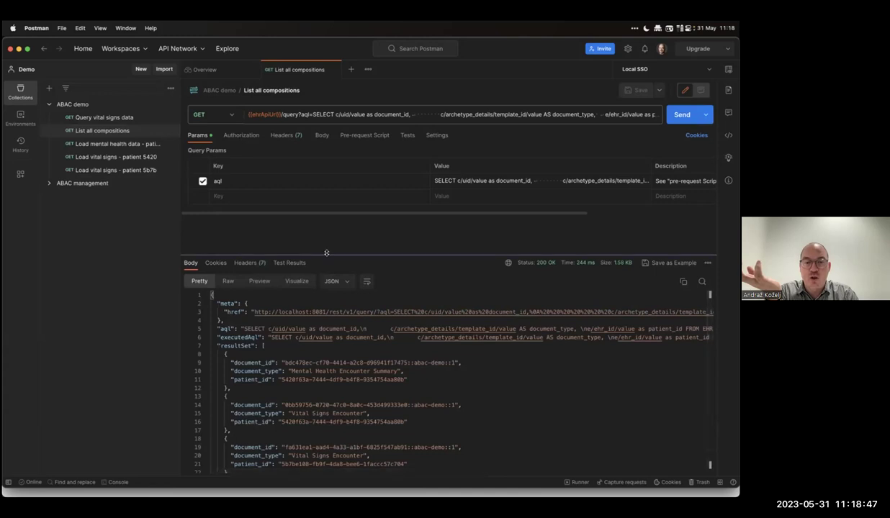
left_click_drag(317, 252, 326, 212)
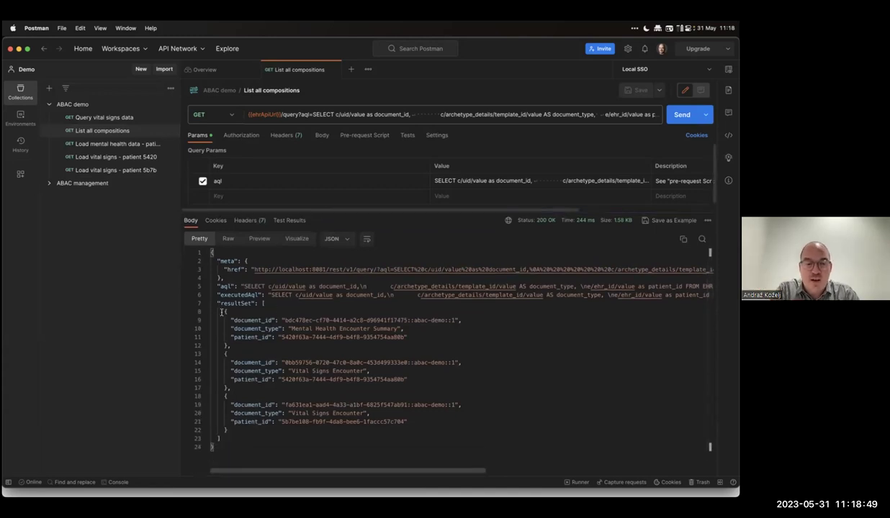
Step: Examine the document type and patient ID of each composition in the List all compositions response
left_click_drag(221, 312, 262, 436)
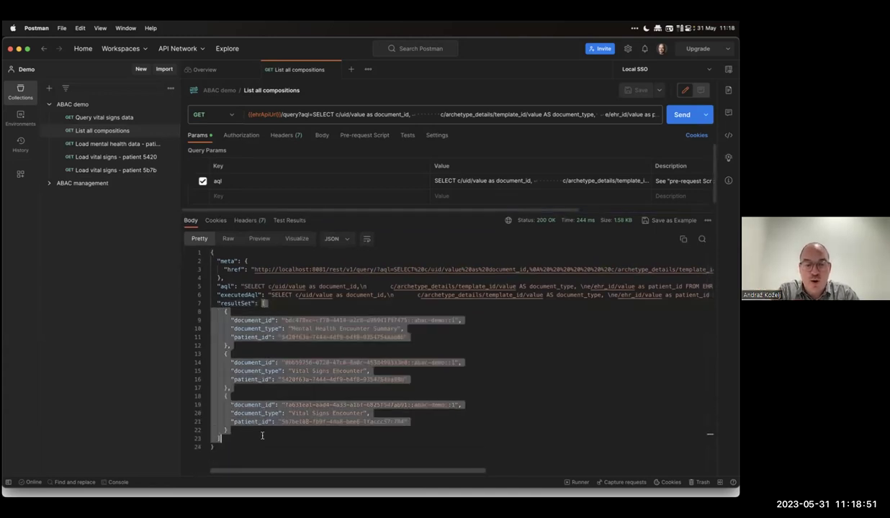
left_click(461, 362)
left_click_drag(290, 329, 397, 328)
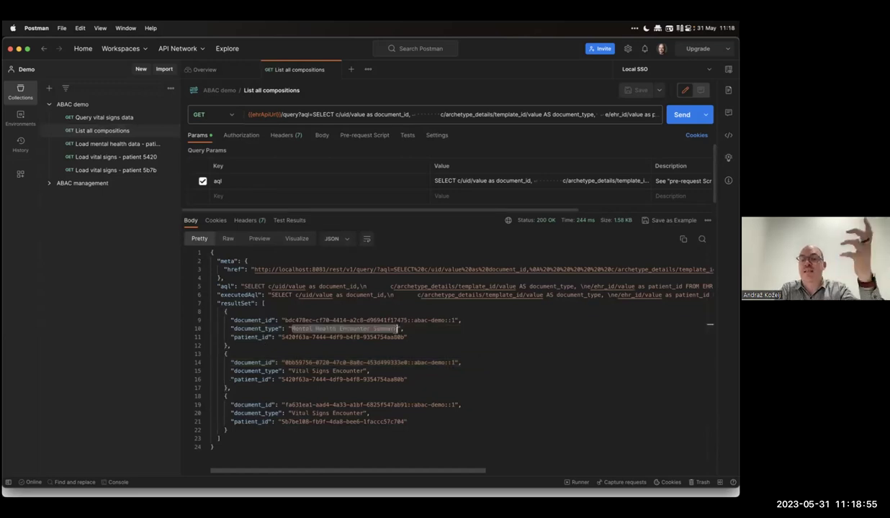
left_click_drag(282, 337, 288, 337)
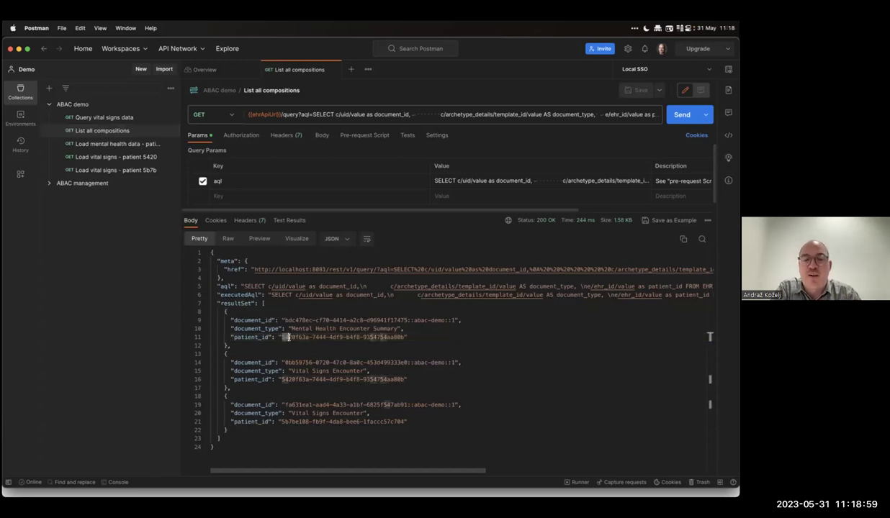
left_click_drag(291, 370, 365, 371)
left_click_drag(282, 379, 287, 379)
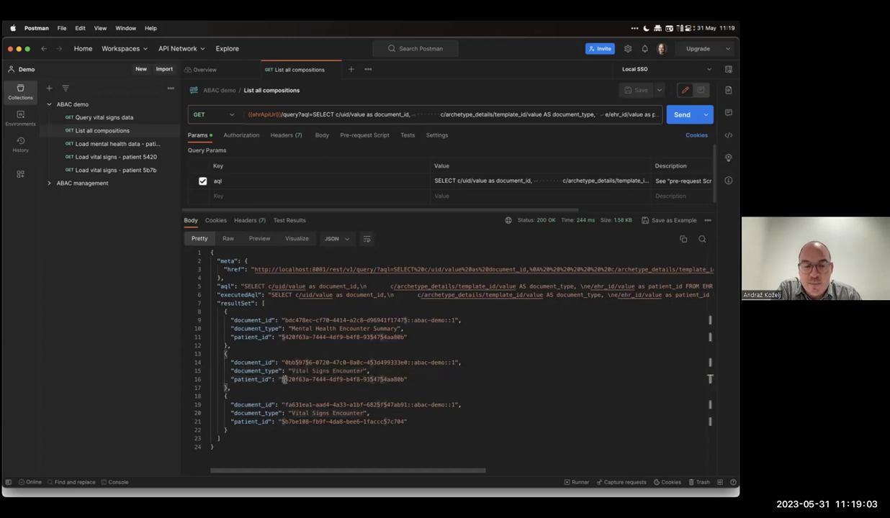
left_click_drag(291, 413, 367, 413)
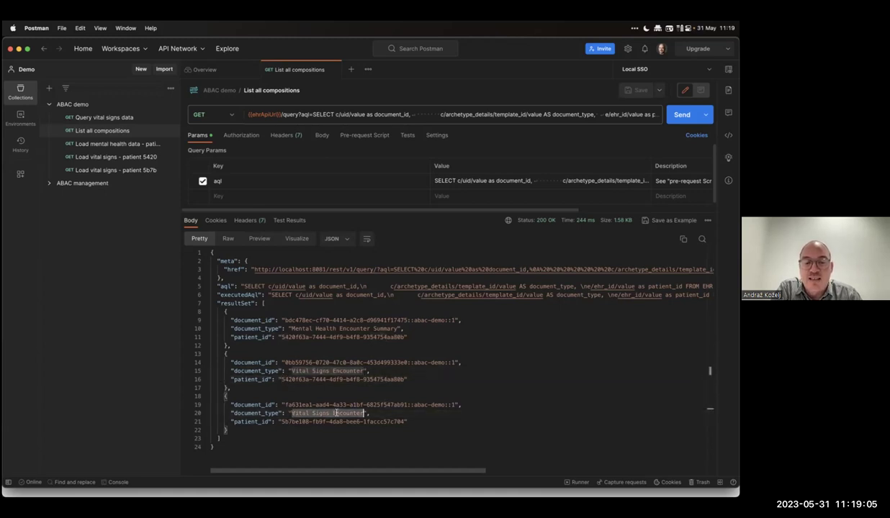
left_click_drag(278, 421, 288, 422)
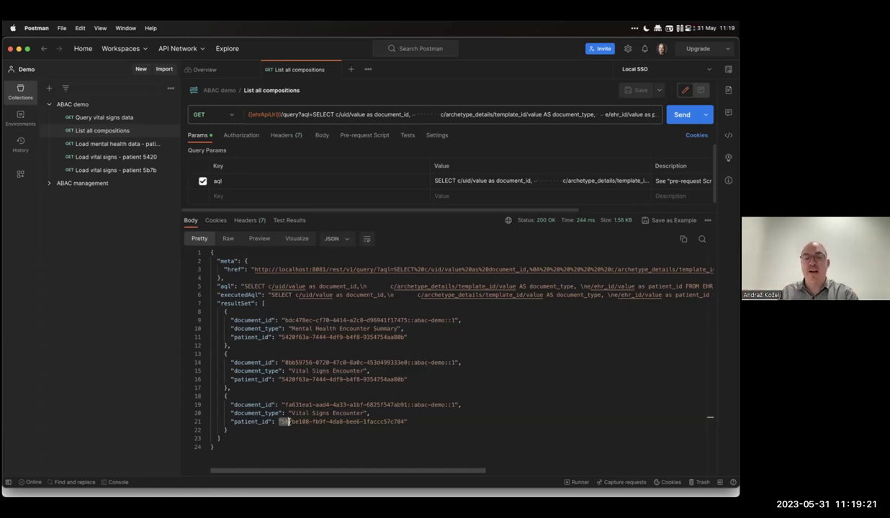
Step: Send the Query vital signs data request and examine the diagnosis name and the other records in its response
left_click(104, 117)
key("super+Return")
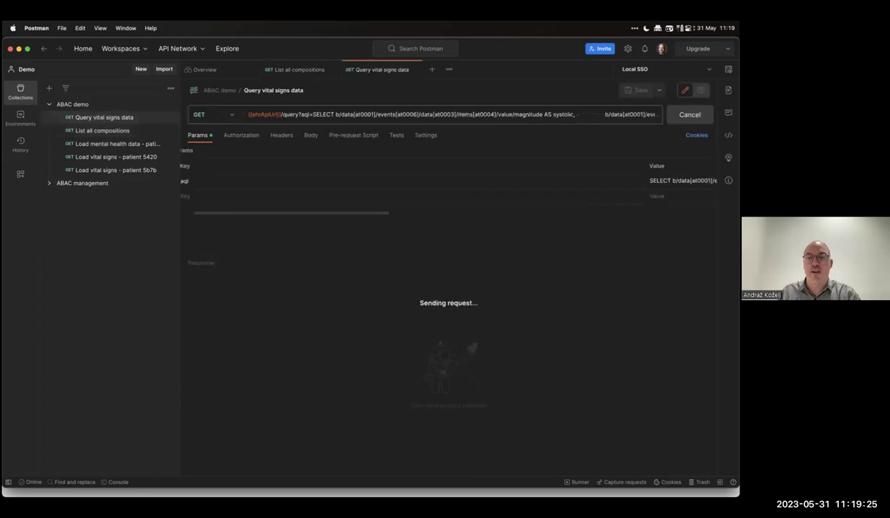
left_click_drag(231, 381, 386, 383)
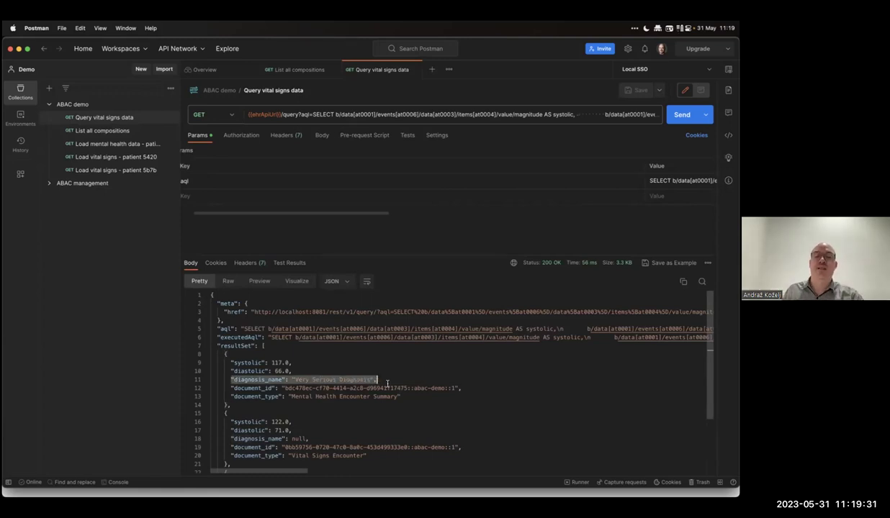
scroll(387, 384, "down", 3)
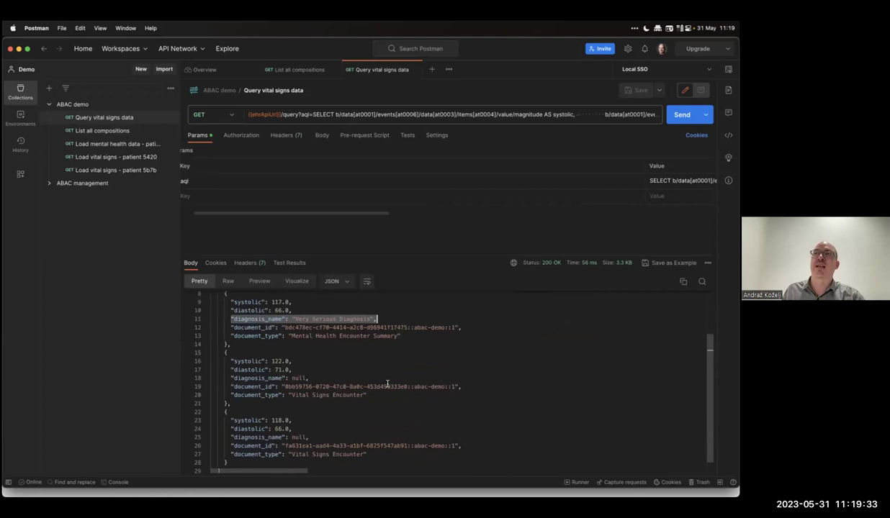
scroll(387, 384, "up", 3)
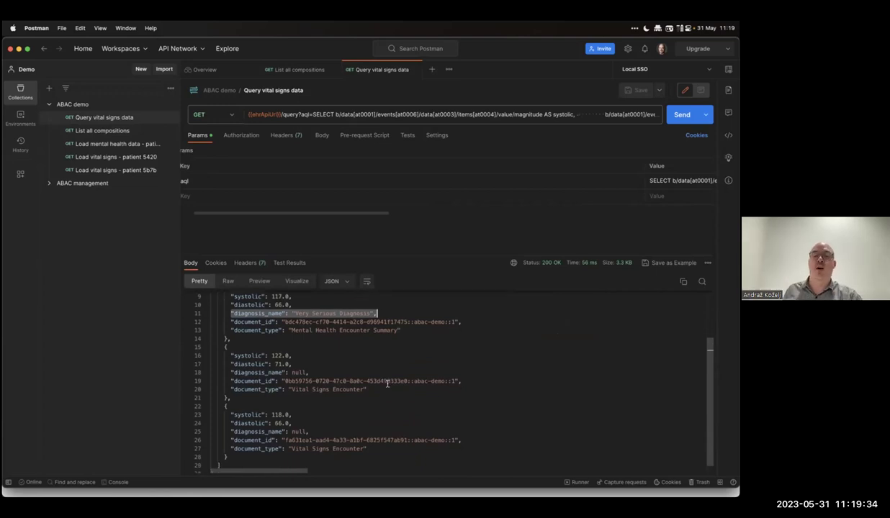
Step: Return to the List all compositions request and widen the collections sidebar to fit the full request names
left_click(112, 132)
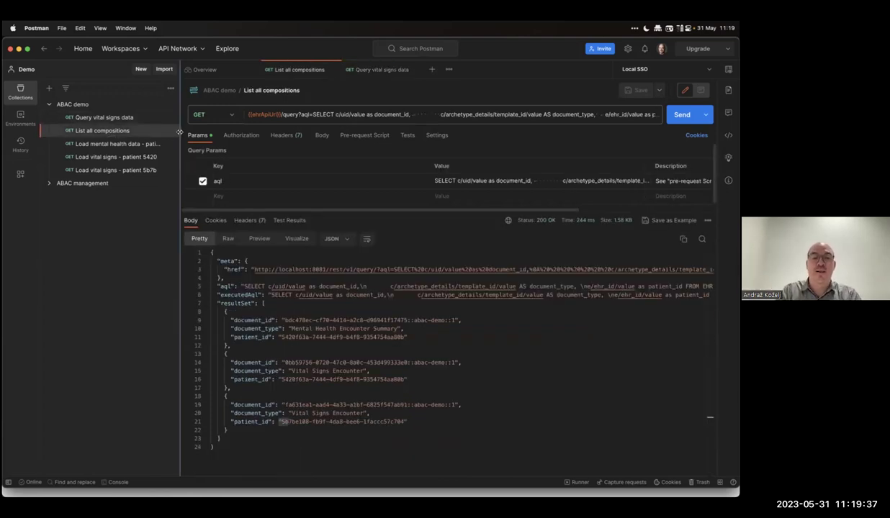
left_click_drag(179, 132, 209, 132)
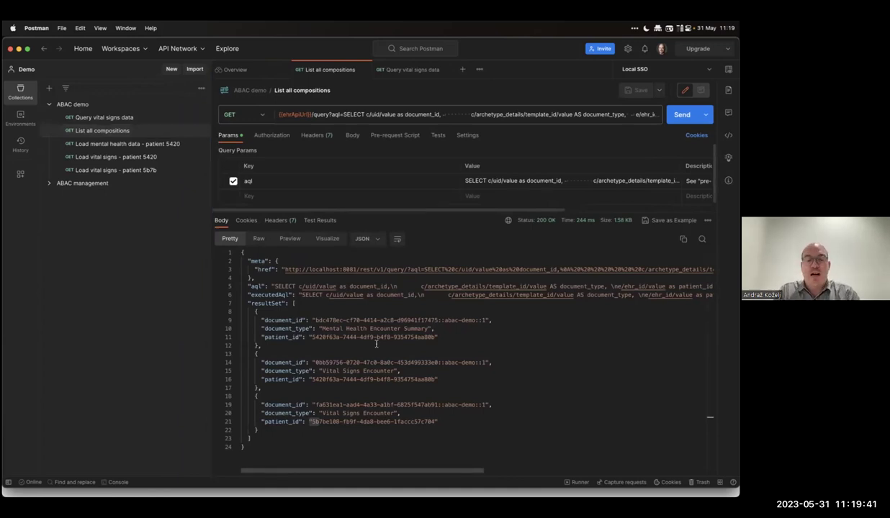
Step: Switch to the Keycloak admin console in Chrome and list all users of the Abac realm
key("ctrl+Up")
left_click(371, 270)
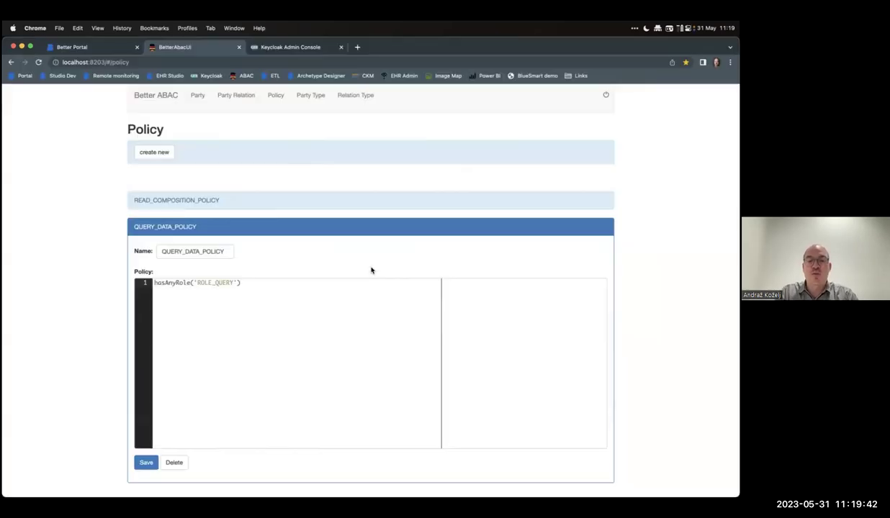
left_click(280, 48)
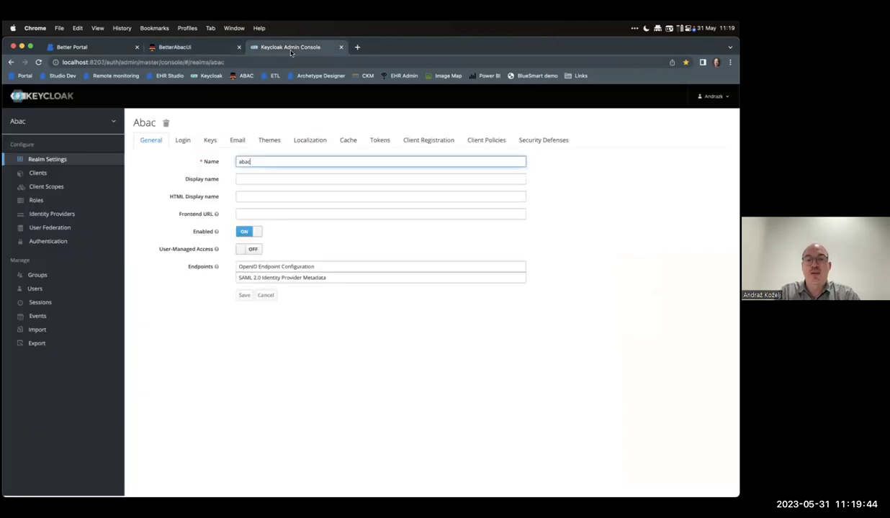
left_click(36, 289)
left_click(234, 164)
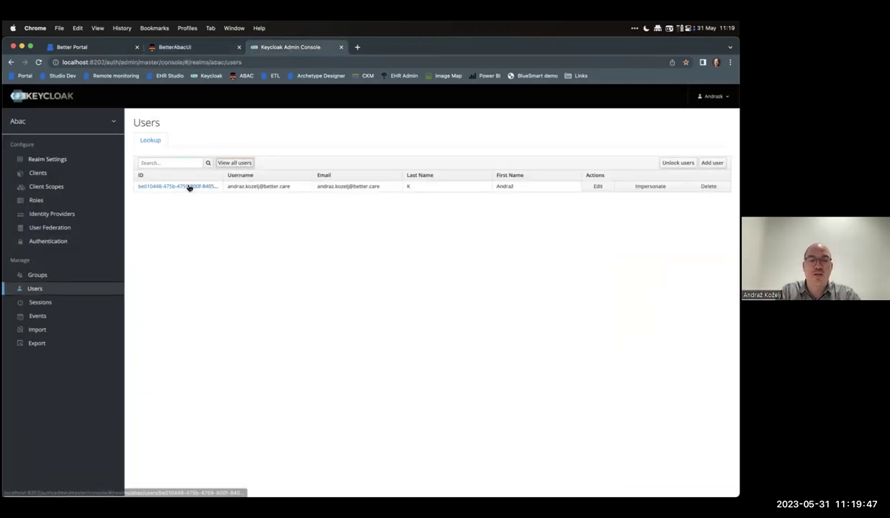
Step: Open the role mappings of the listed Abac realm user and show the client roles for ehr-client
left_click(176, 186)
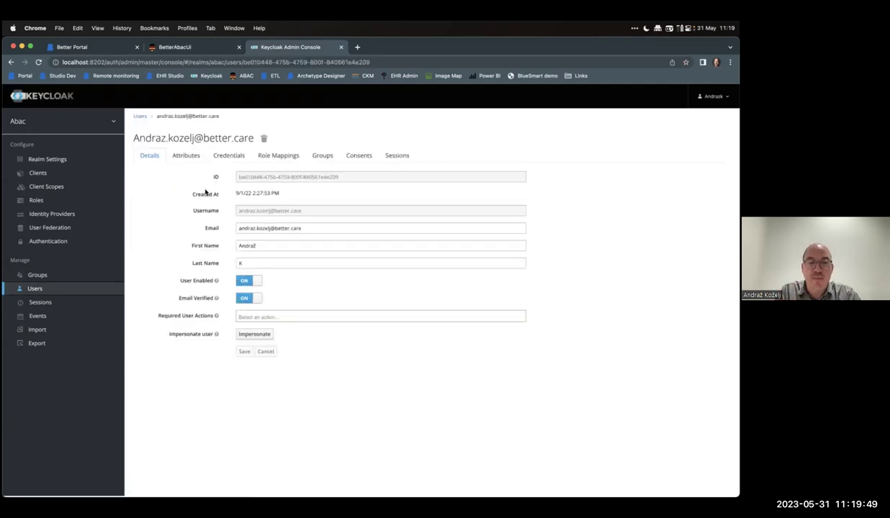
left_click(278, 156)
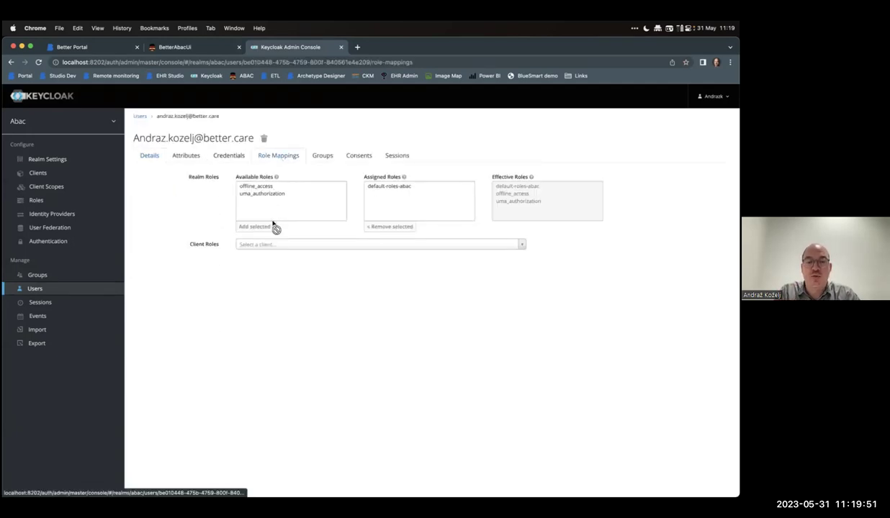
left_click(282, 244)
scroll(273, 312, "down", 2)
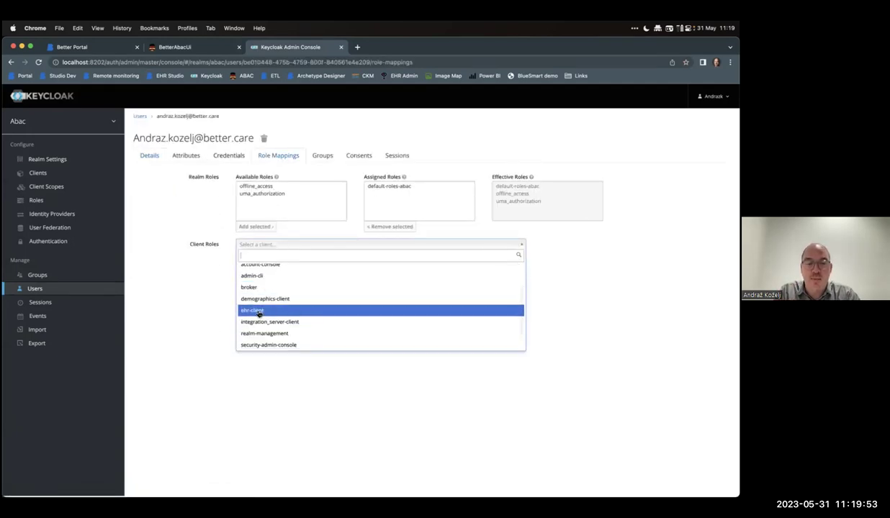
left_click(258, 312)
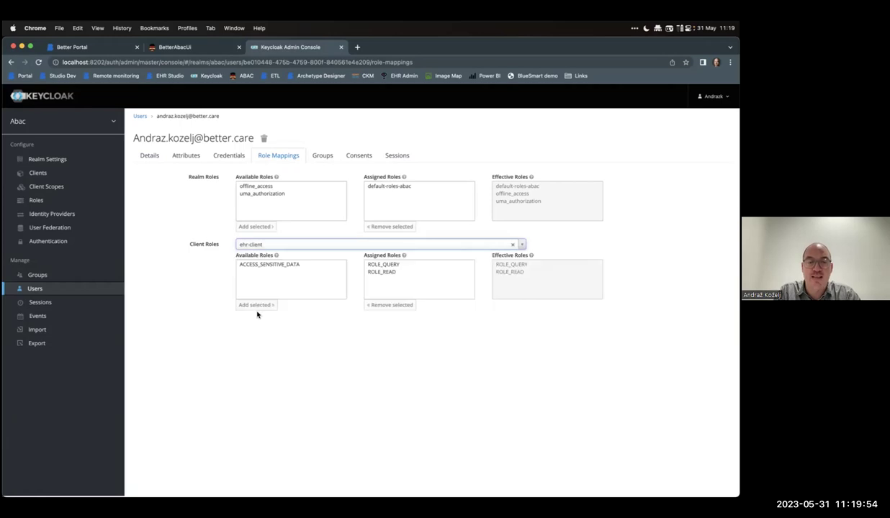
Step: Remove ROLE_QUERY from the user's assigned ehr-client roles, and resend the List all compositions request in Postman
left_click(390, 264)
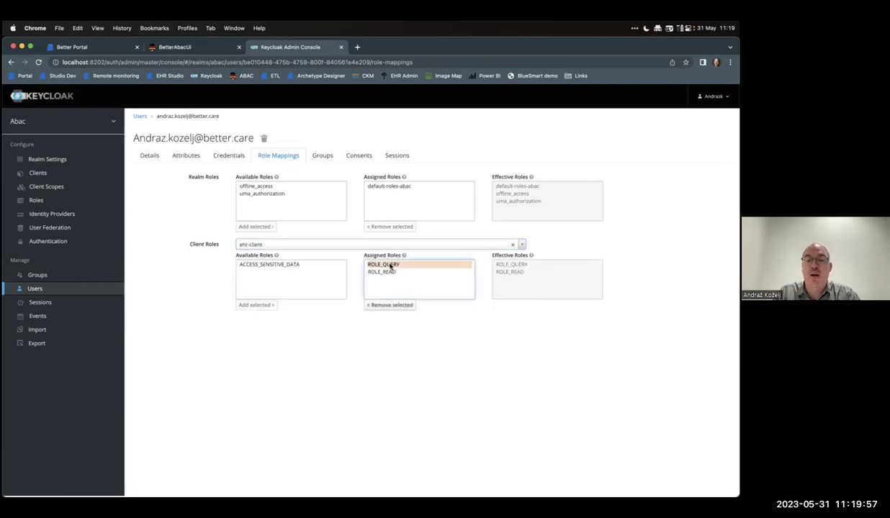
left_click(389, 305)
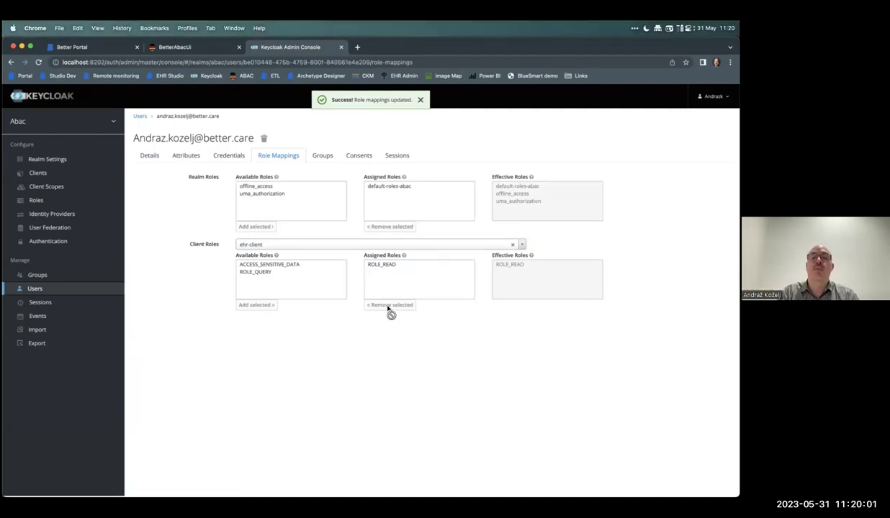
key("alt+Tab")
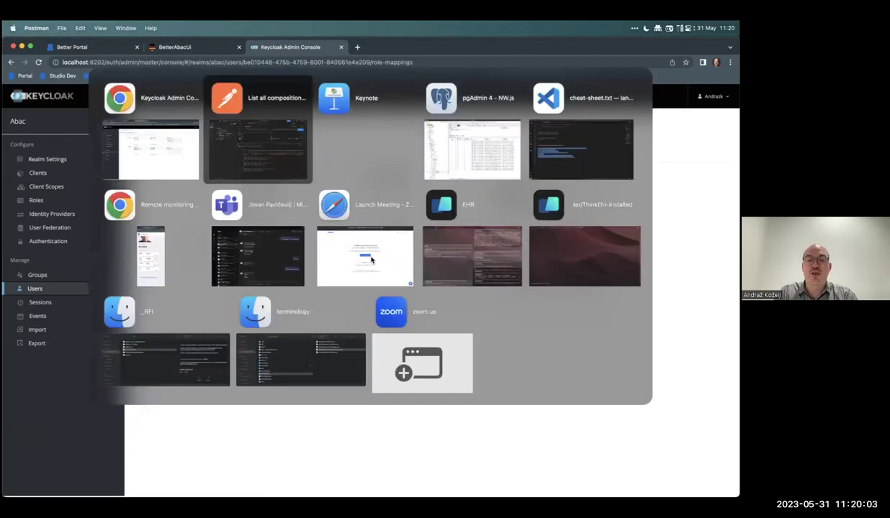
key("super+Return")
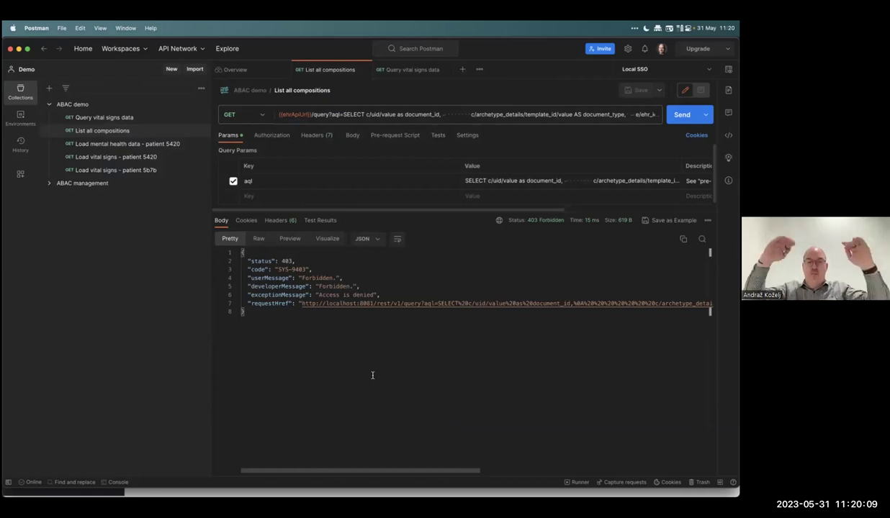
Step: Assign ROLE_QUERY back to the user in Keycloak, and resend the List all compositions request in Postman
key("super+Tab")
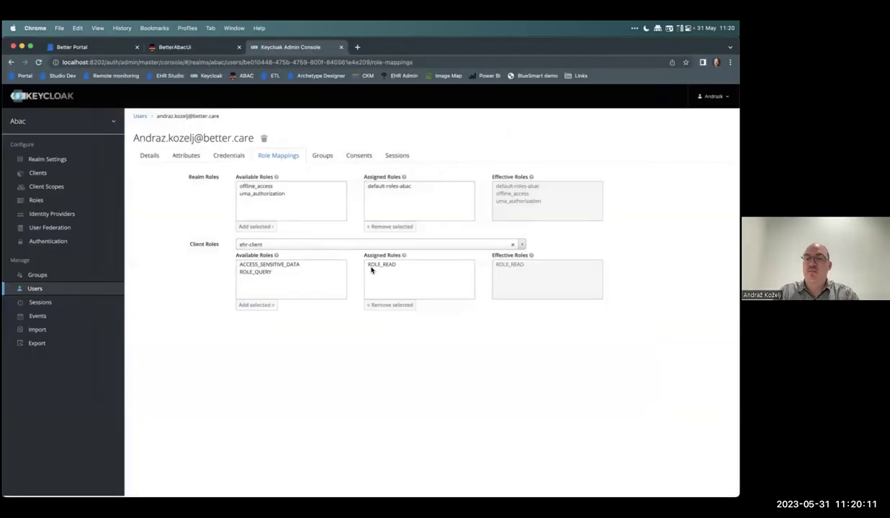
left_click(258, 272)
left_click(256, 305)
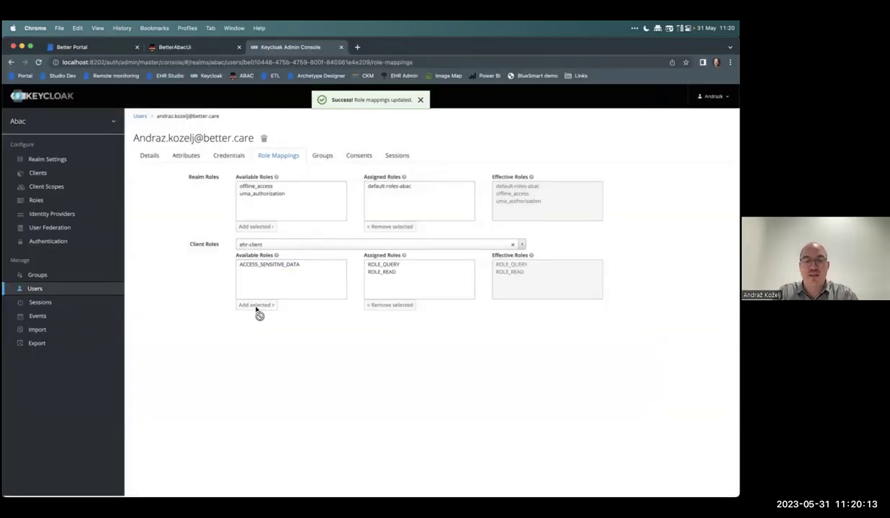
key("super+Tab")
left_click(680, 114)
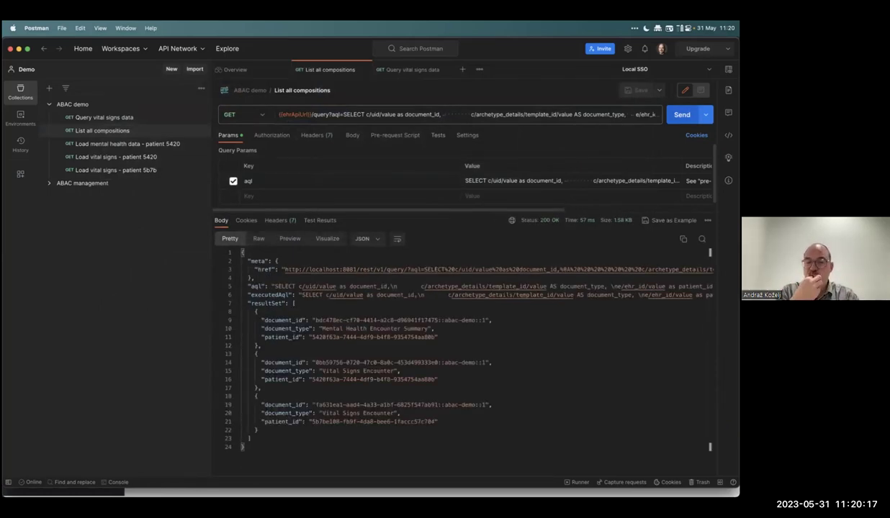
Step: Review QUERY_DATA_POLICY in Better ABAC, and copy the NONE_OF condition for 'Mental Health Encounter Summary' from cheat-sheet.txt in VS Code
key("super+Tab")
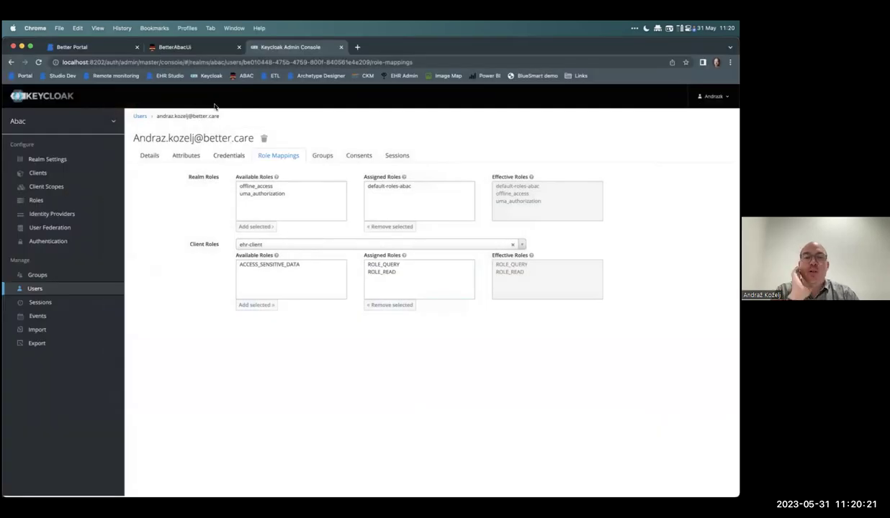
left_click(191, 48)
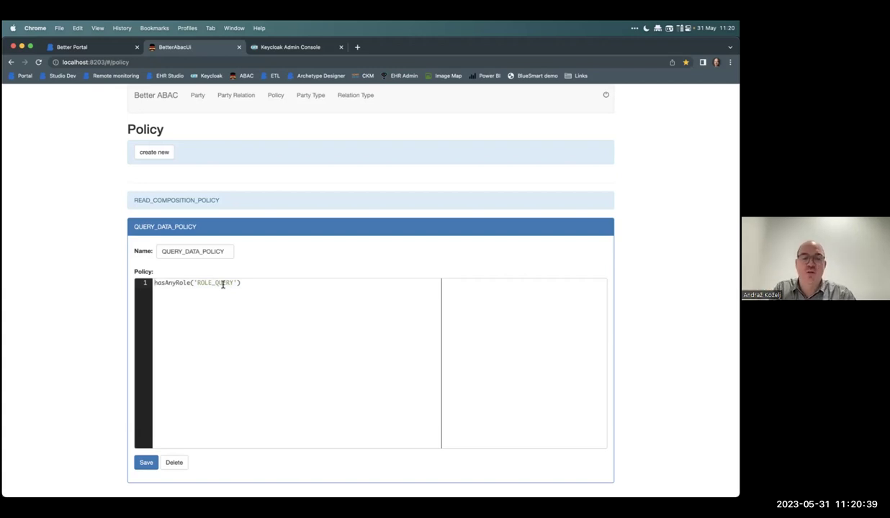
key("alt+Tab")
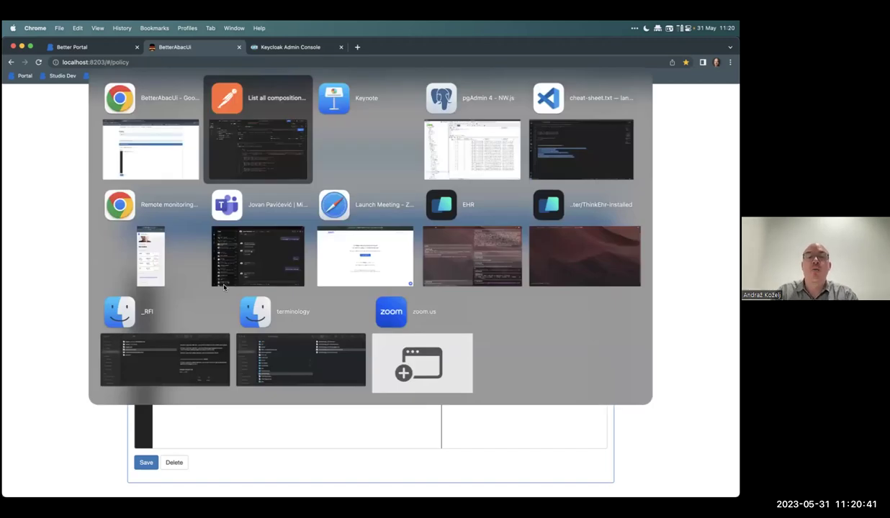
key("alt+Tab")
key("alt+Tab")
key("alt+Tab")
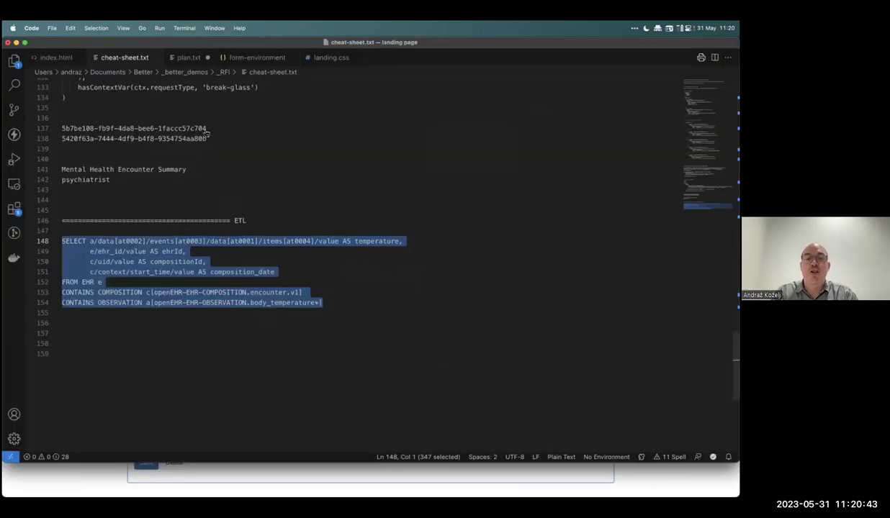
left_click(311, 162)
scroll(312, 162, "up", 20)
scroll(288, 285, "down", 10)
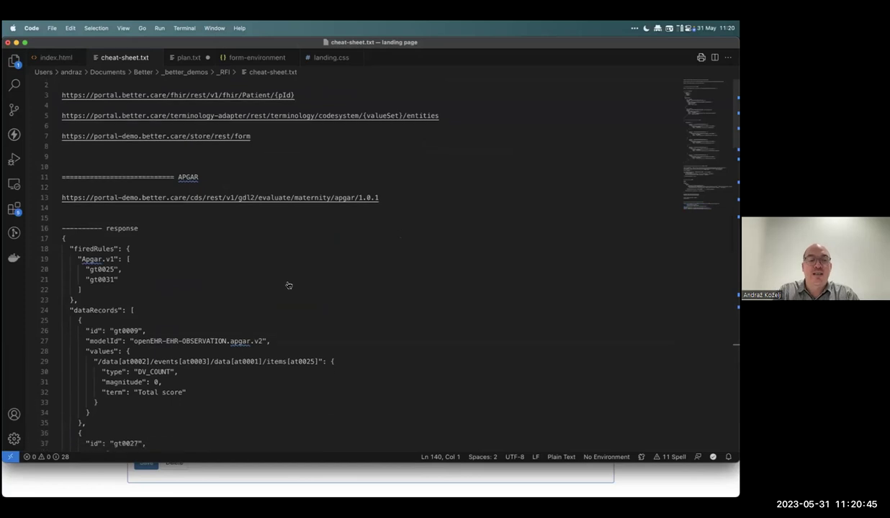
scroll(287, 286, "down", 10)
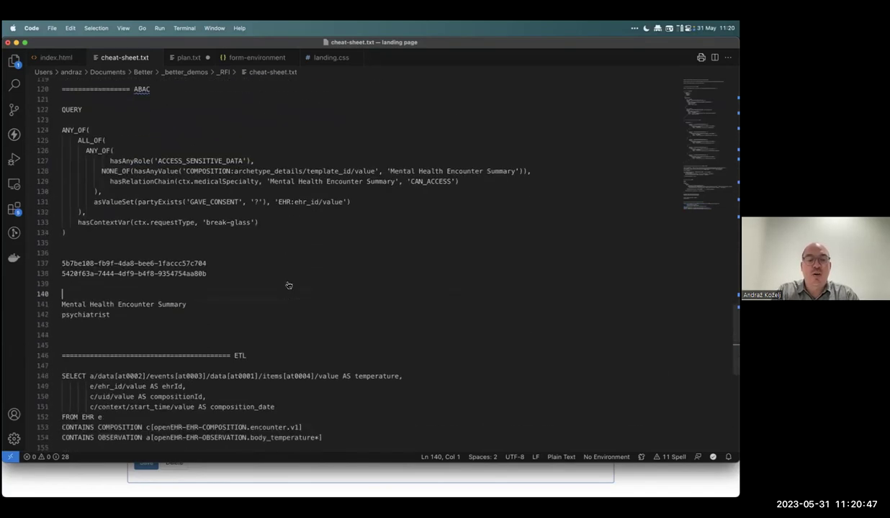
left_click_drag(97, 197, 548, 205)
key("super+c")
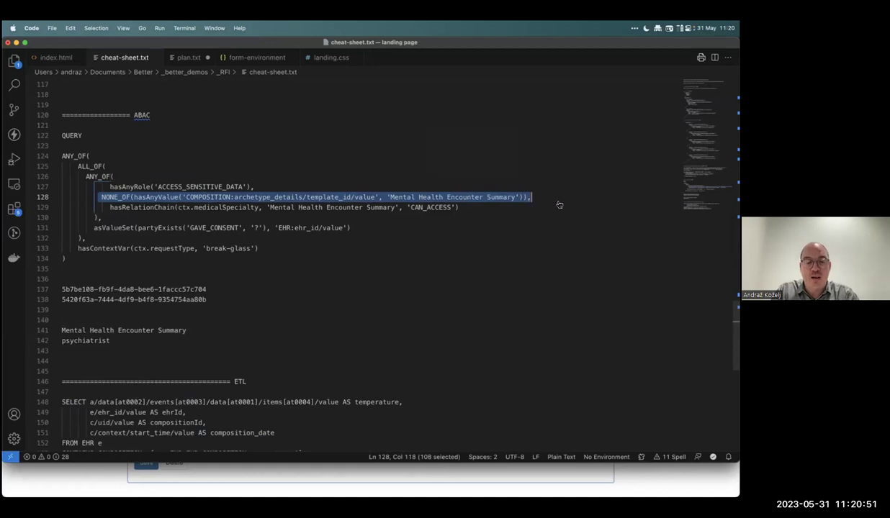
Step: Replace the QUERY_DATA_POLICY rule in Better ABAC with the copied NONE_OF condition, without its trailing comma, and save the policy
key("super+Tab")
key("super+a")
key("super+v")
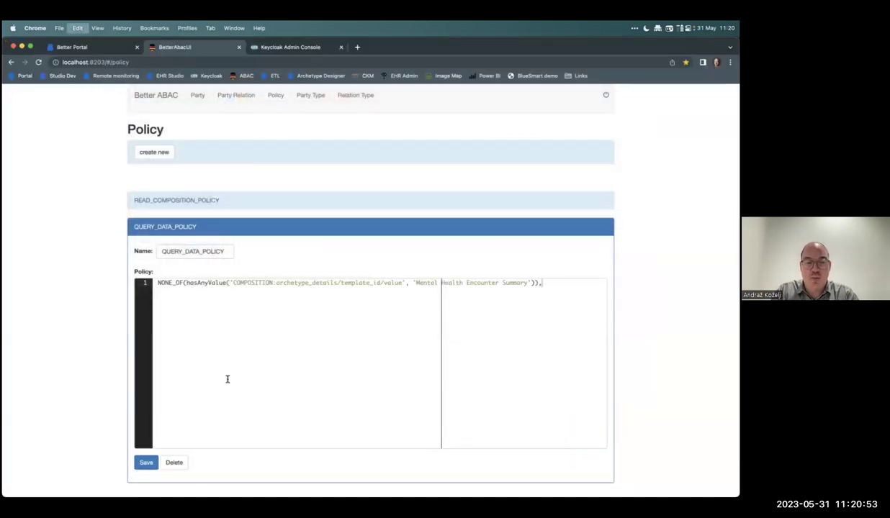
key("BackSpace")
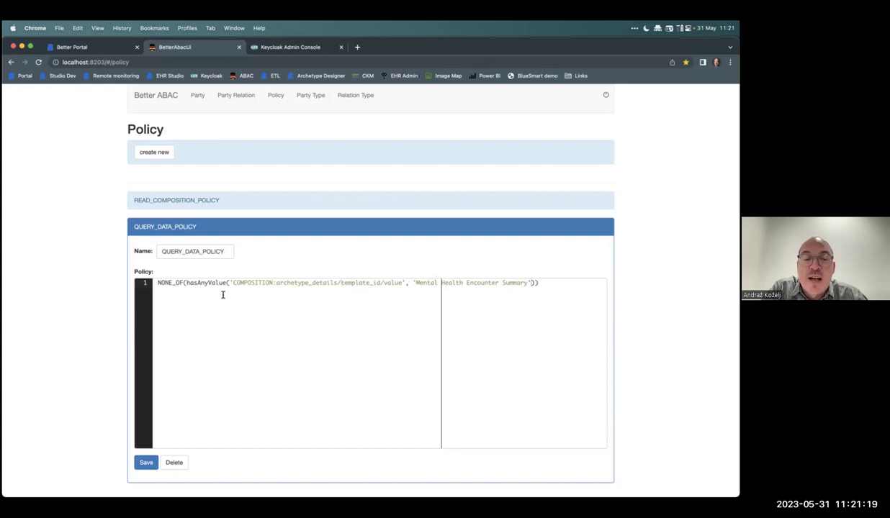
left_click(147, 462)
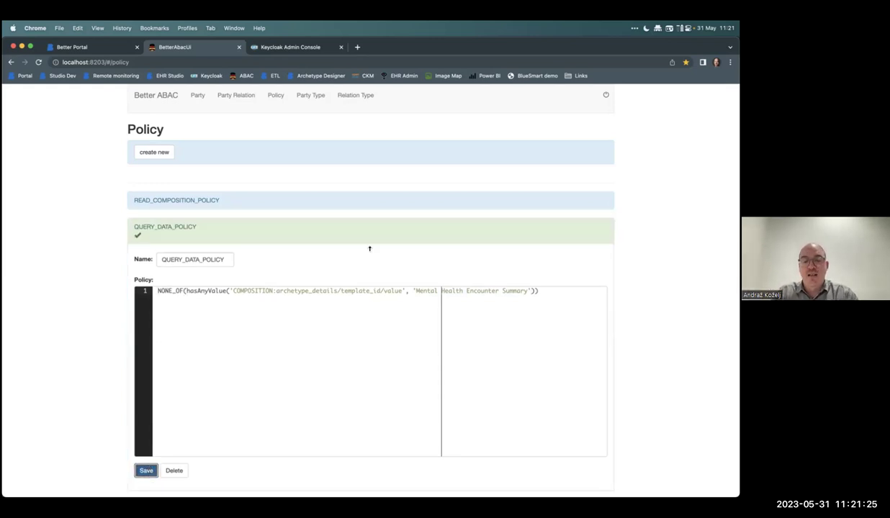
Step: Switch to Postman, resend the List all compositions request and examine the document types in the response
mouse_move(5, 352)
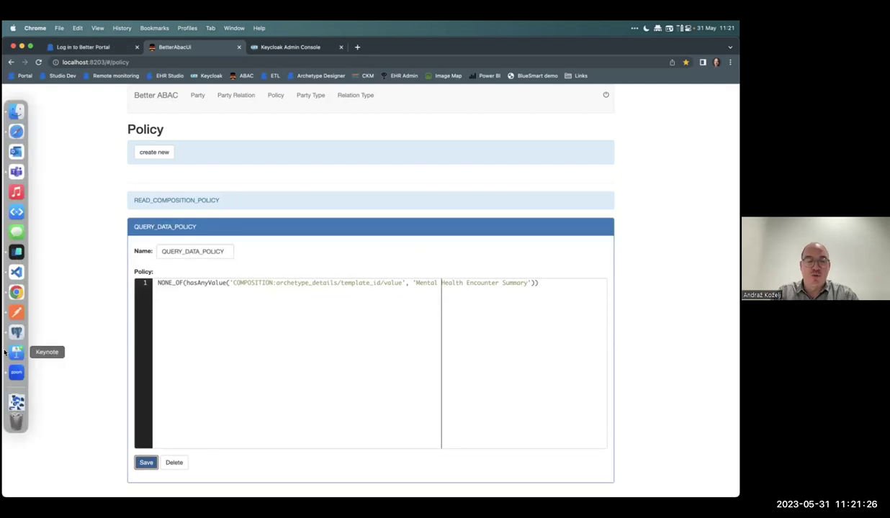
left_click(17, 313)
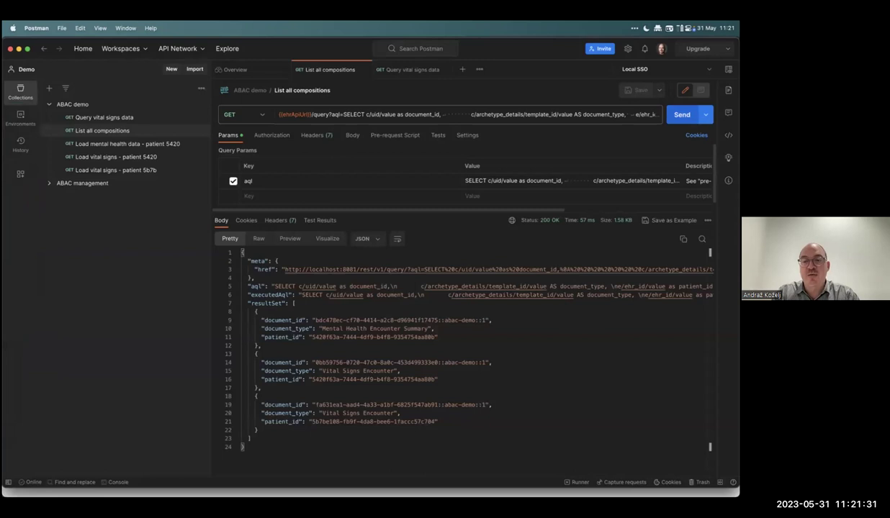
key("super+Return")
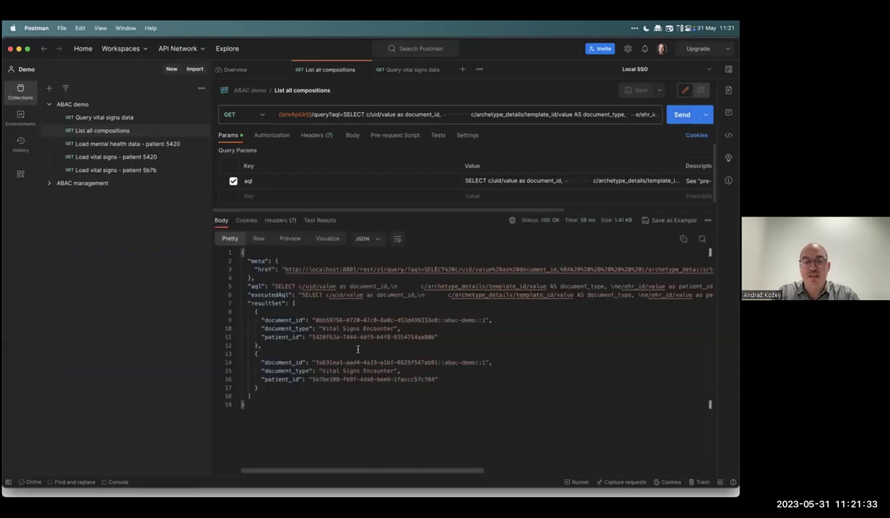
left_click_drag(319, 328, 401, 328)
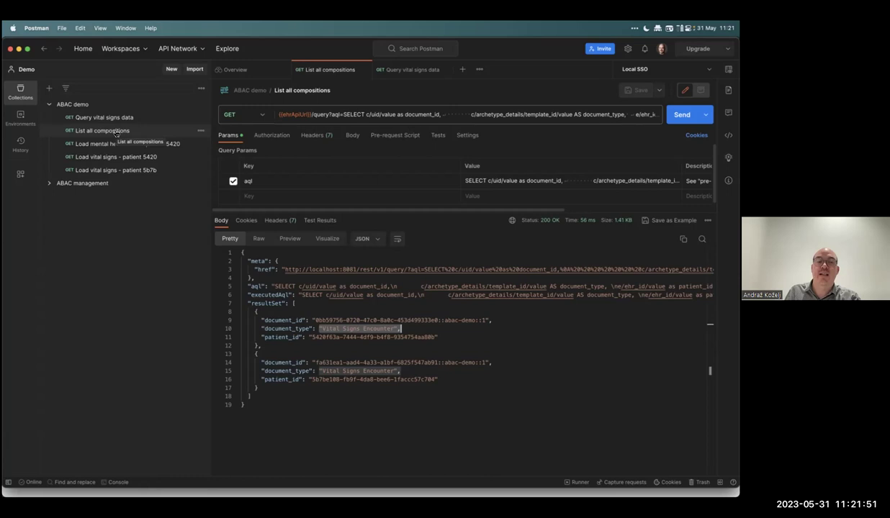
Step: Return to the Better ABAC policies in Chrome, examine the READ_COMPOSITION_POLICY rule and reopen QUERY_DATA_POLICY
key("super+Tab")
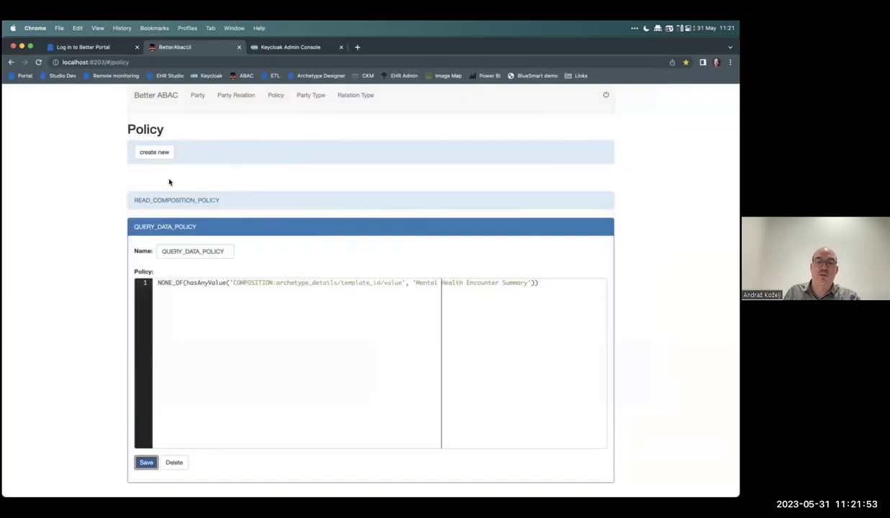
left_click(185, 204)
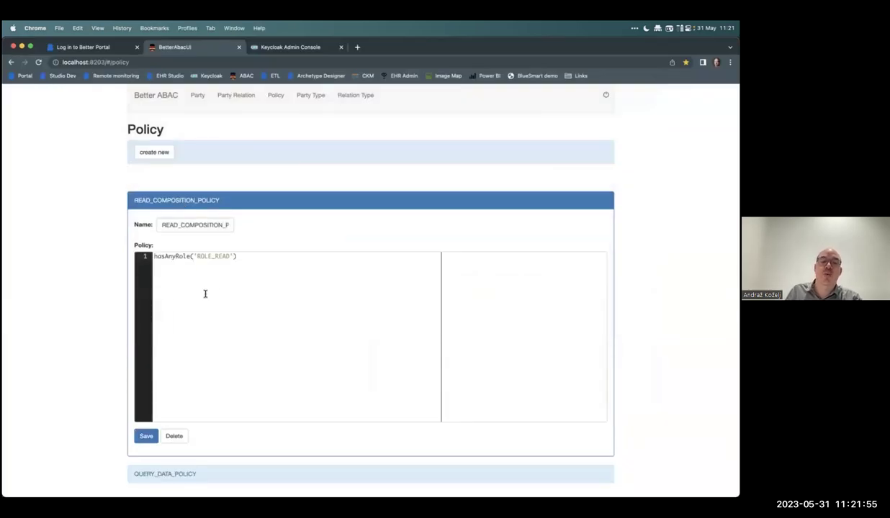
left_click(171, 204)
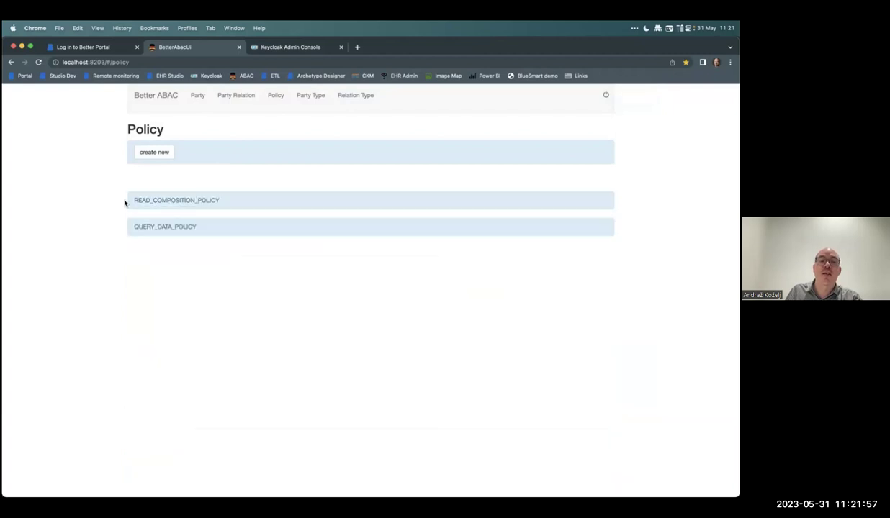
left_click(181, 228)
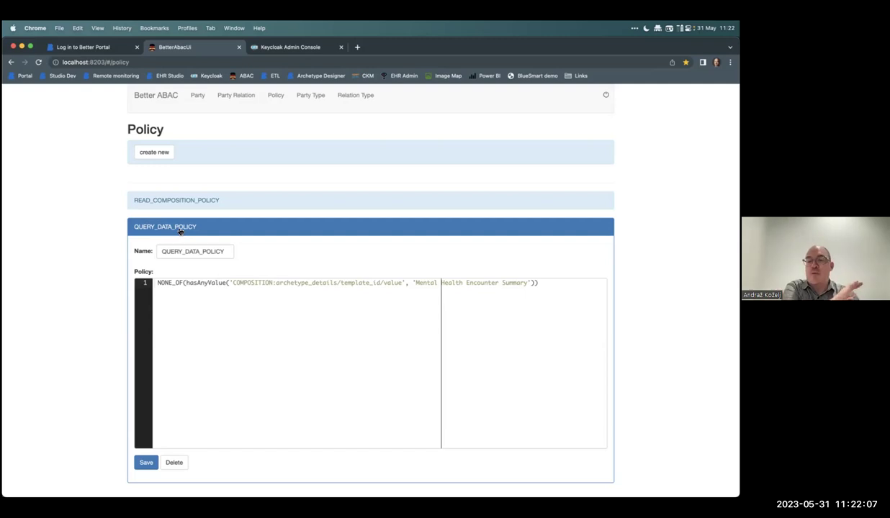
Step: Copy the inner ANY_OF block with the ACCESS_SENSITIVE_DATA, NONE_OF and hasRelationChain conditions from cheat-sheet.txt in VS Code
key("alt+Tab")
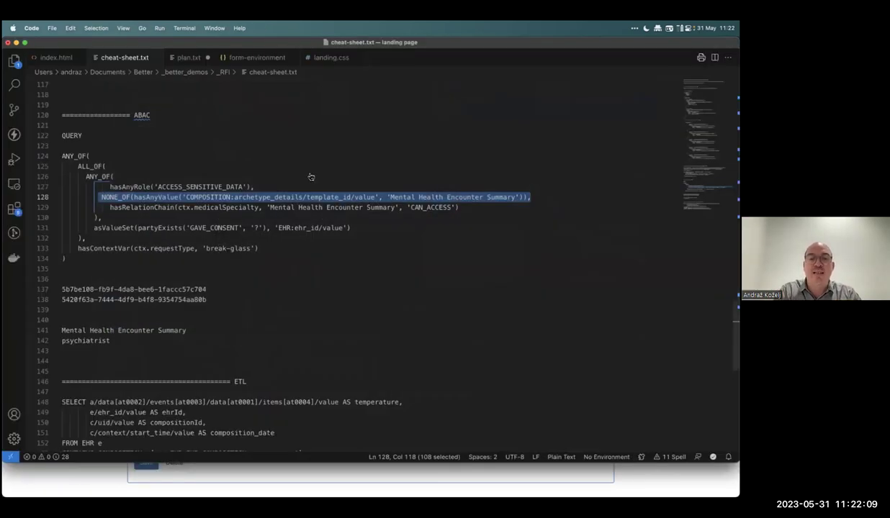
left_click(62, 176)
key("shift+Down")
key("shift+Down")
key("shift+Down")
key("shift+Down")
key("shift+Down")
key("super+c")
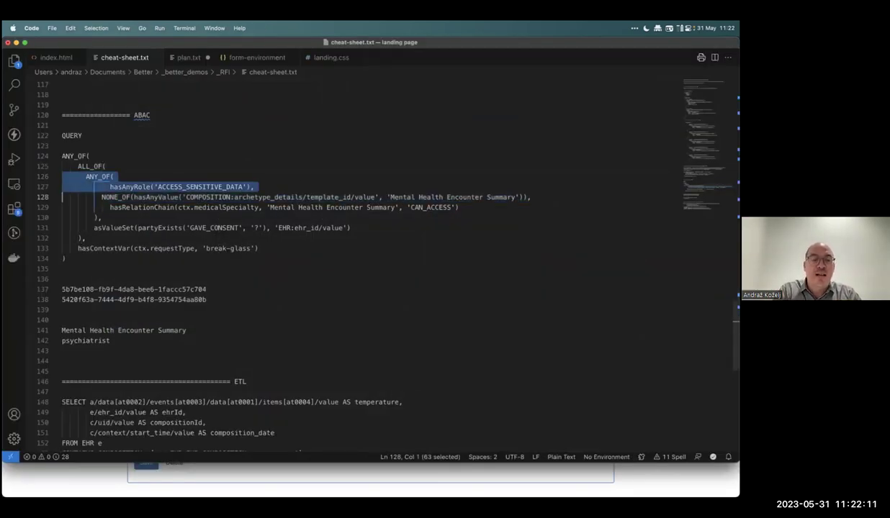
Step: Switch to Chrome and replace the QUERY_DATA_POLICY rule with the copied ANY_OF block, removing its hasRelationChain line and closing comma
key("alt+Tab")
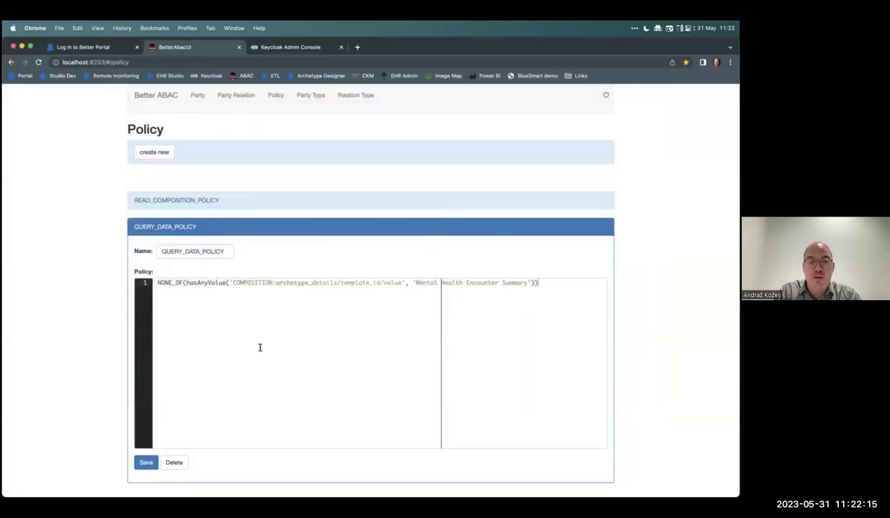
key("super+a")
key("super+v")
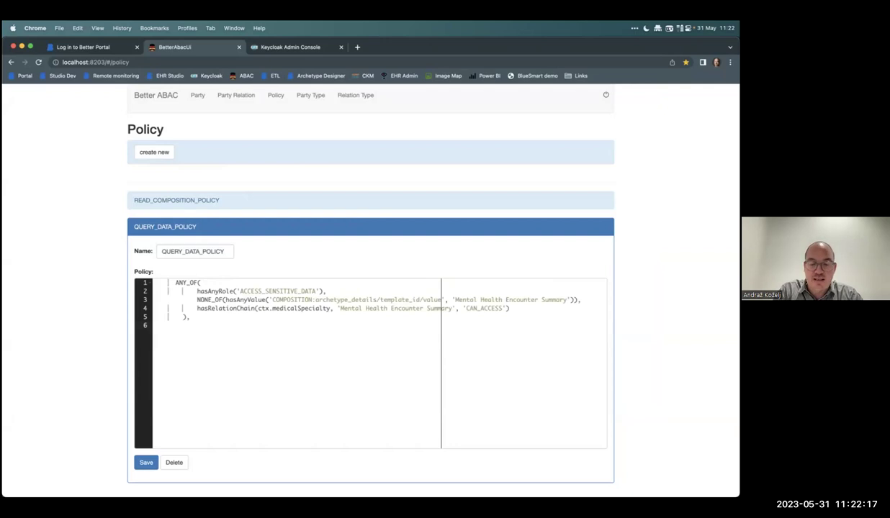
key("super+d")
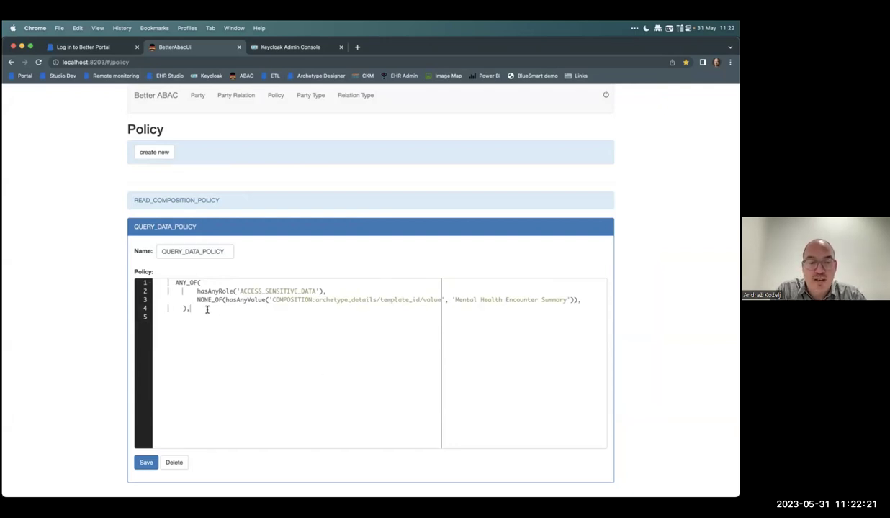
key("super+Up")
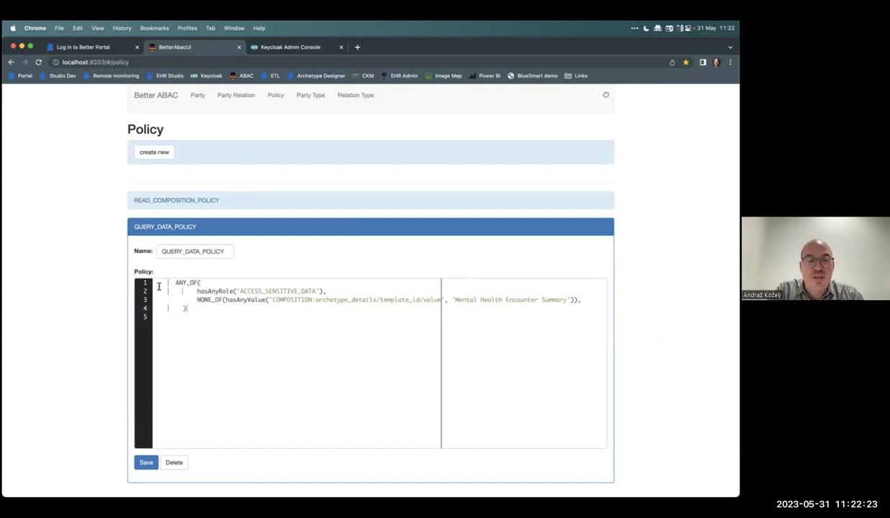
Step: Remove the trailing comma after the NONE_OF condition and save QUERY_DATA_POLICY
left_click(202, 283)
left_click_drag(175, 283, 183, 283)
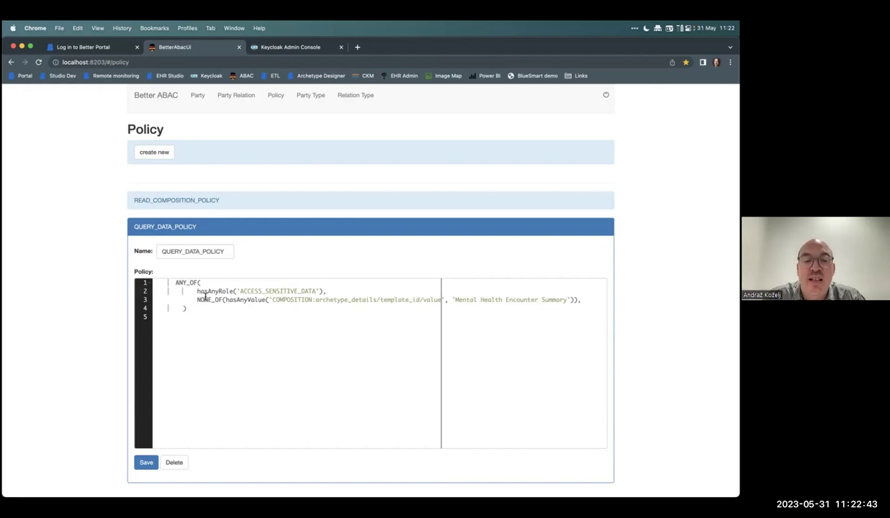
left_click(147, 463)
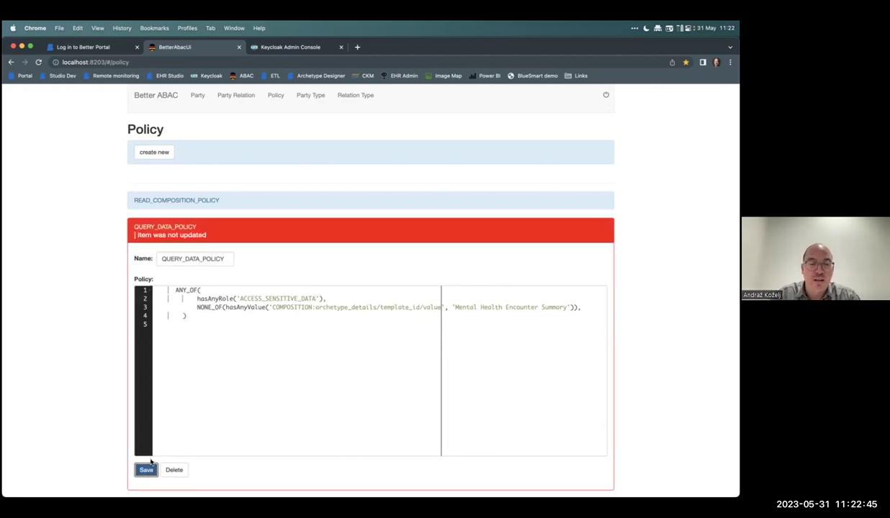
key("BackSpace")
left_click(146, 462)
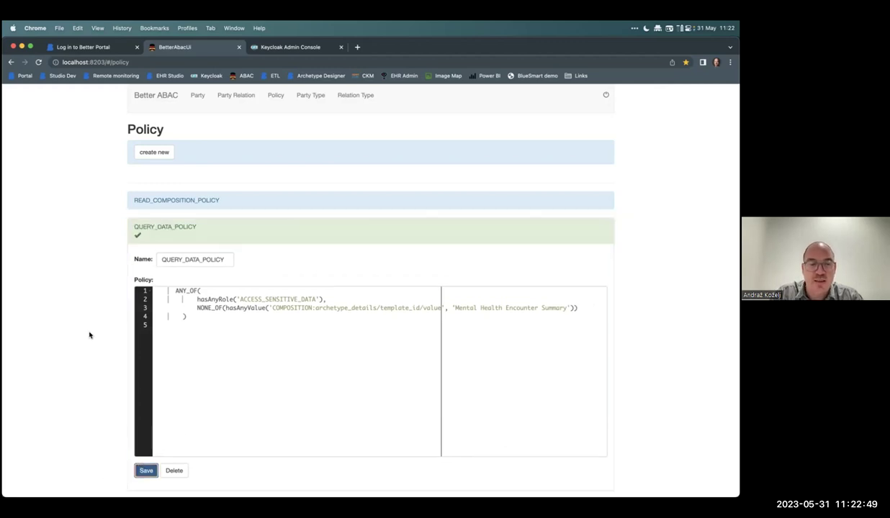
Step: Switch to Postman, resend the List all compositions request and return to Chrome
key("alt+Tab")
key("super+Return")
key("alt+Tab")
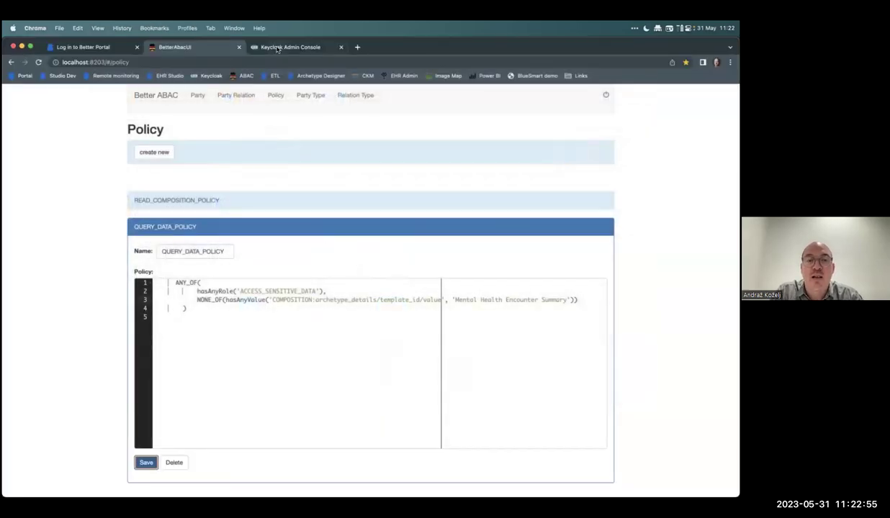
Step: Assign the ehr-client role ACCESS_SENSITIVE_DATA to the user in the Keycloak Admin Console
left_click(277, 49)
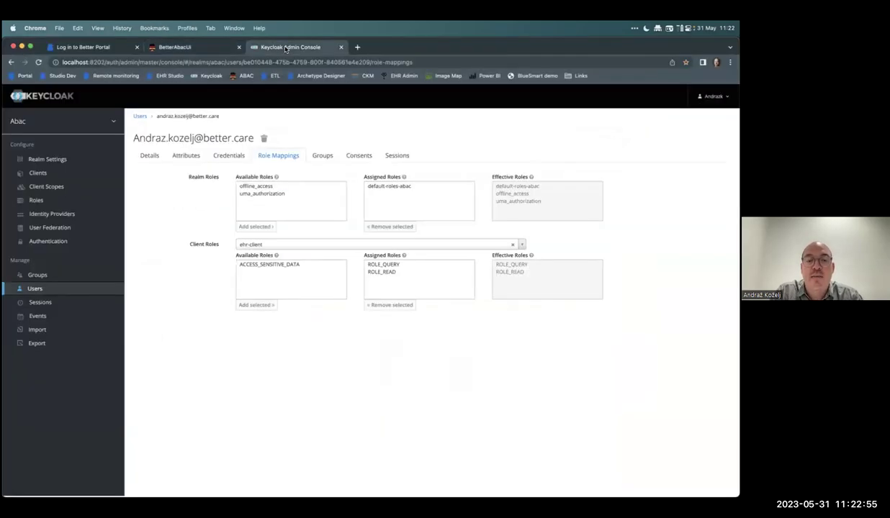
left_click(286, 264)
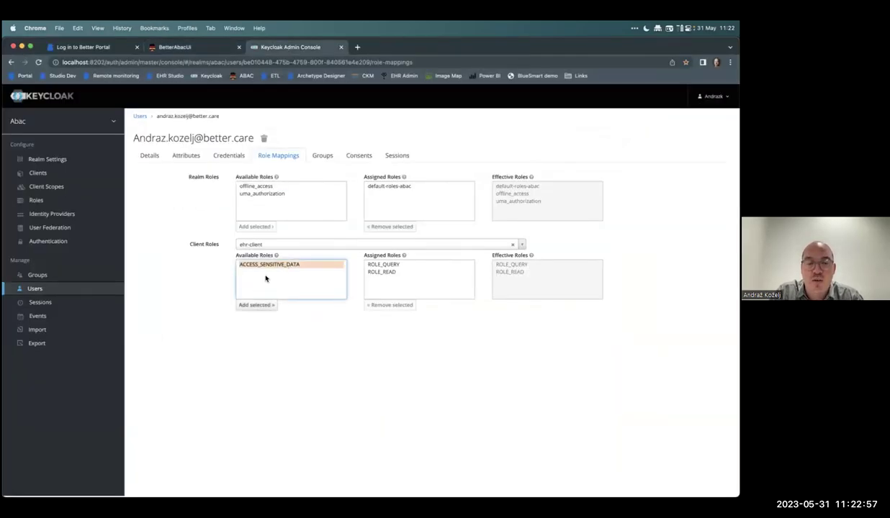
left_click(253, 306)
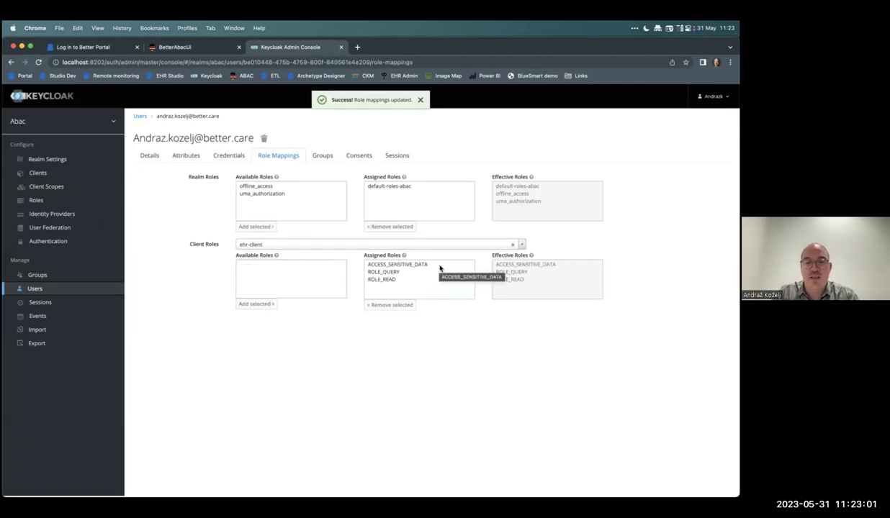
Step: Resend the List all compositions request in Postman and examine the Mental Health Encounter Summary entry in the response
key("super+Tab")
key("ctrl+Return")
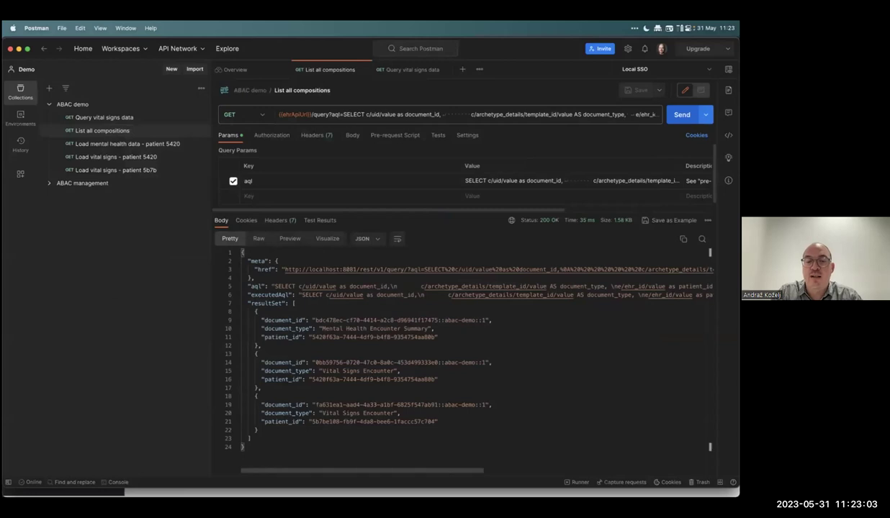
left_click_drag(436, 337, 289, 321)
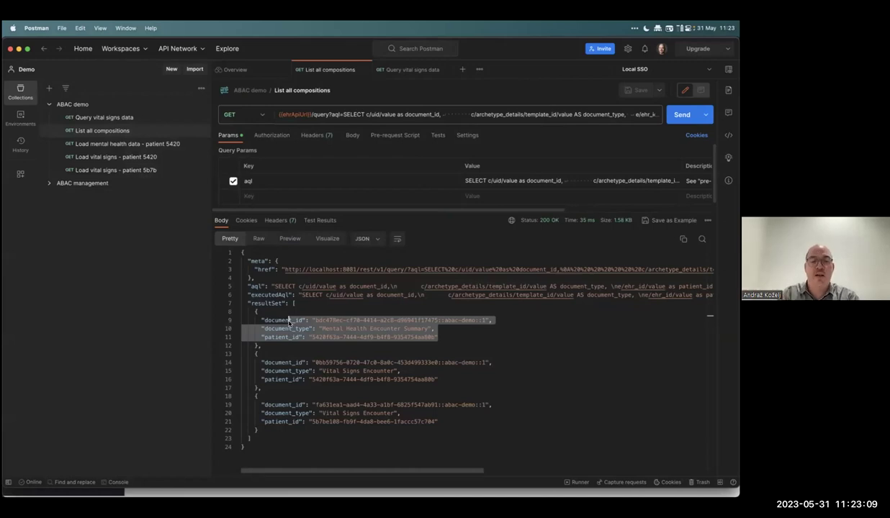
Step: Review the assigned ACCESS_SENSITIVE_DATA role in Keycloak and the ABAC demo scenarios slide in Keynote
key("super+Tab")
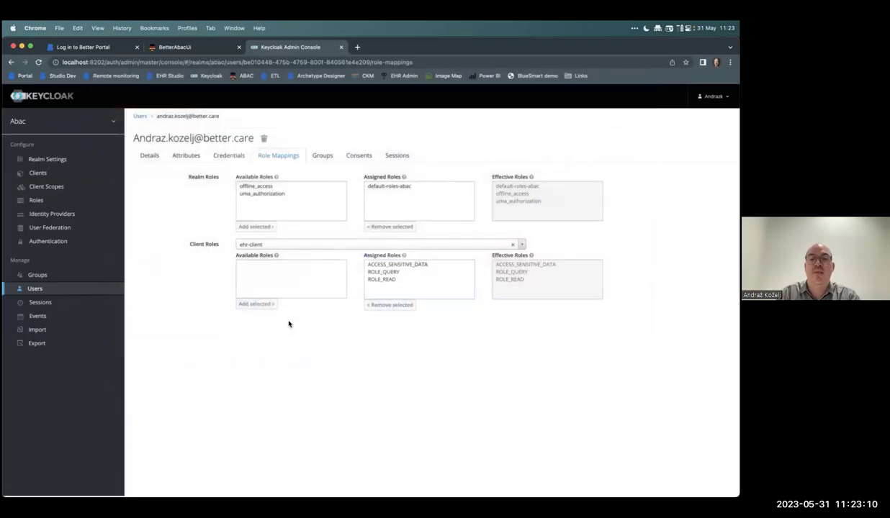
left_click(409, 266)
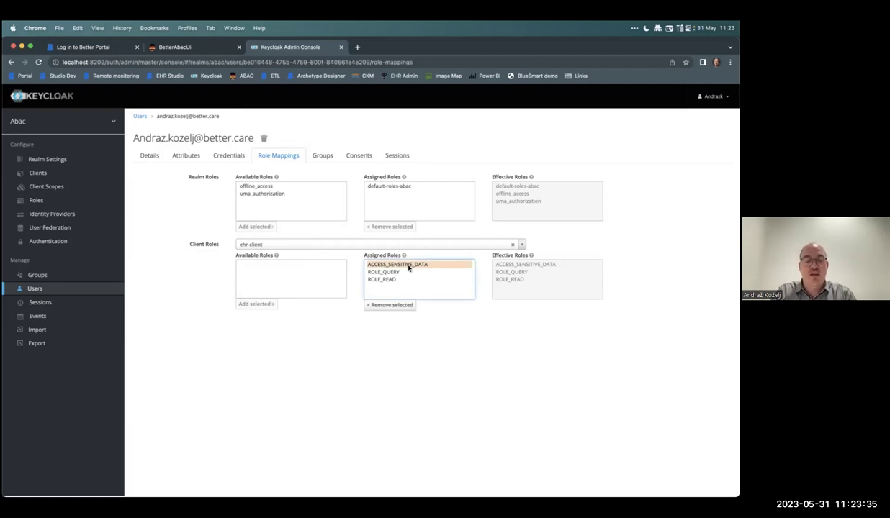
key("super+Tab")
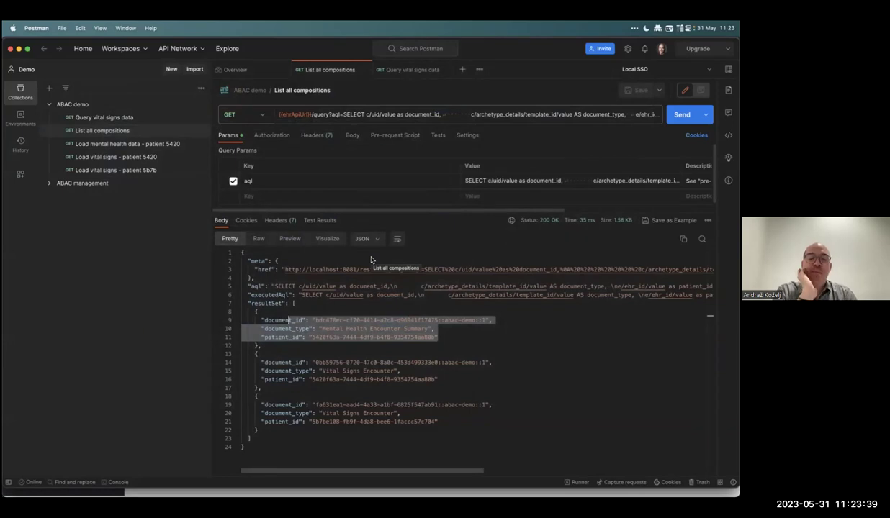
key("super+Tab")
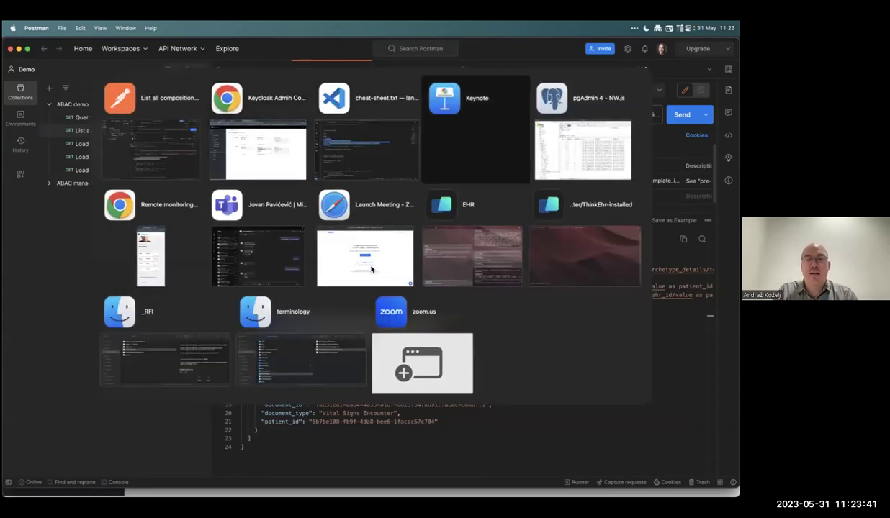
key("Right")
key("Escape")
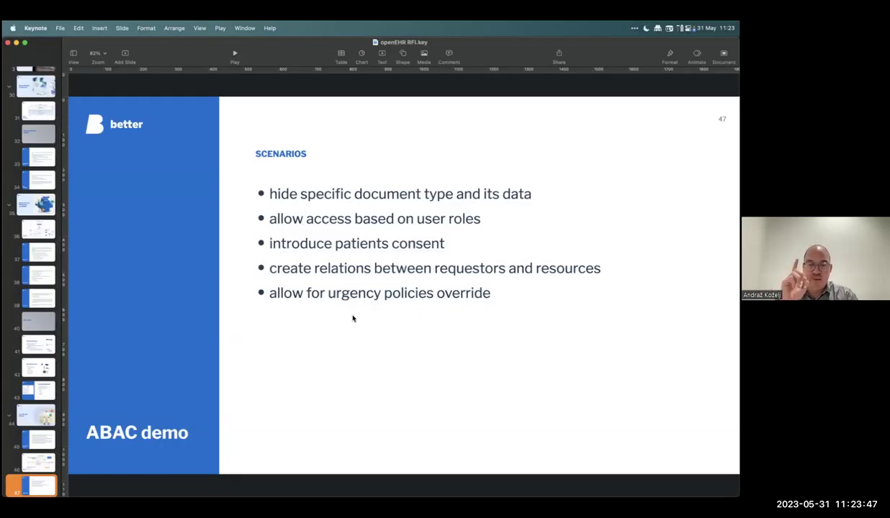
key("super+Tab")
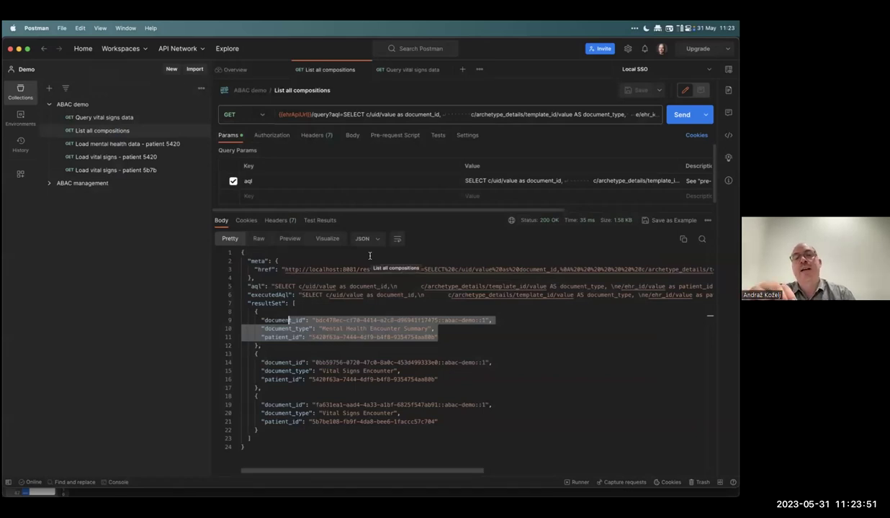
Step: Copy the ALL_OF block, including the asValueSet GAVE_CONSENT condition, from cheat-sheet.txt in VS Code
key("super+Tab")
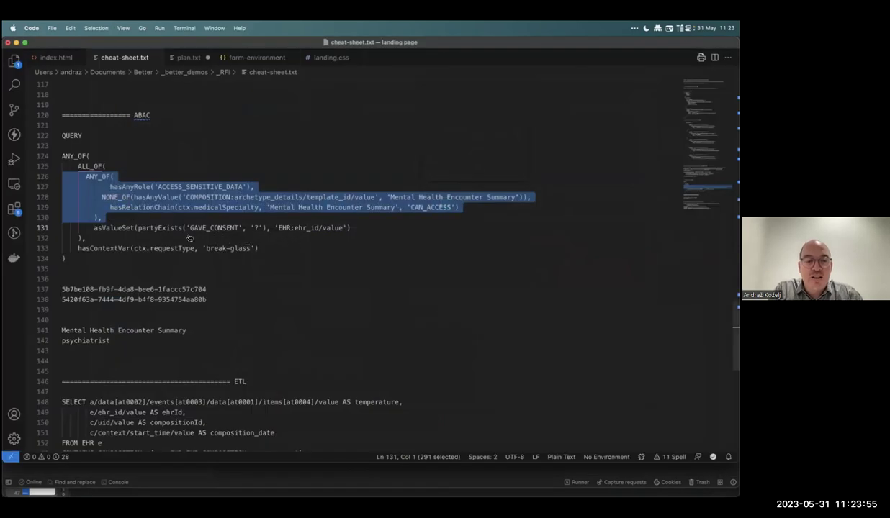
left_click(94, 239)
left_click_drag(95, 242, 37, 172)
key("super+c")
Step: Return to the Better ABAC policies in Chrome and replace the QUERY_DATA_POLICY rule with the copied ALL_OF block
key("super+Tab")
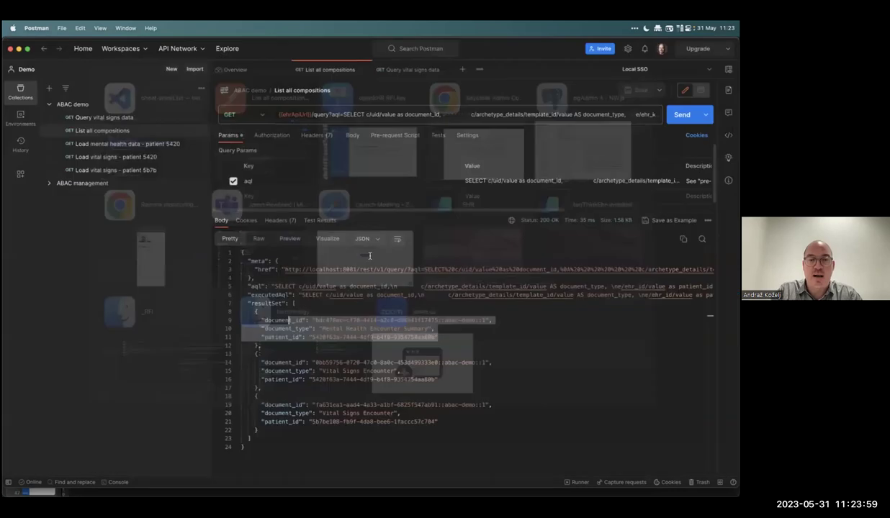
key("super+Tab")
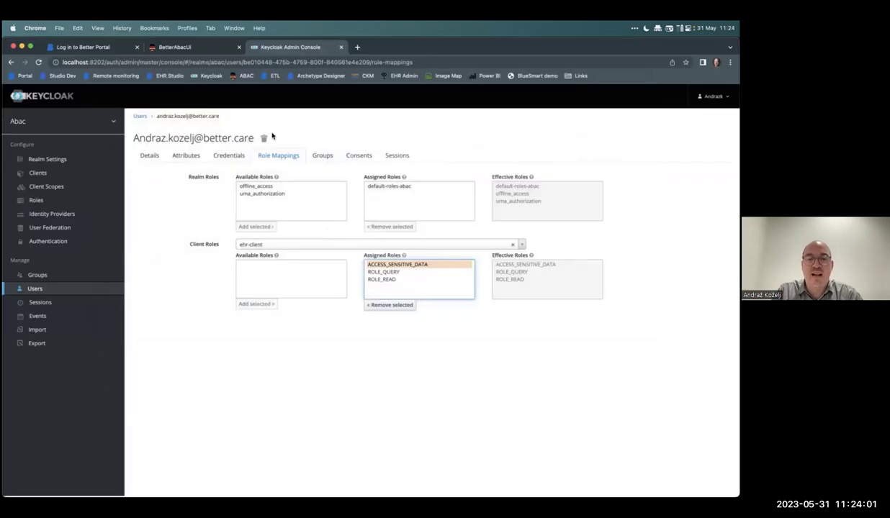
left_click(170, 48)
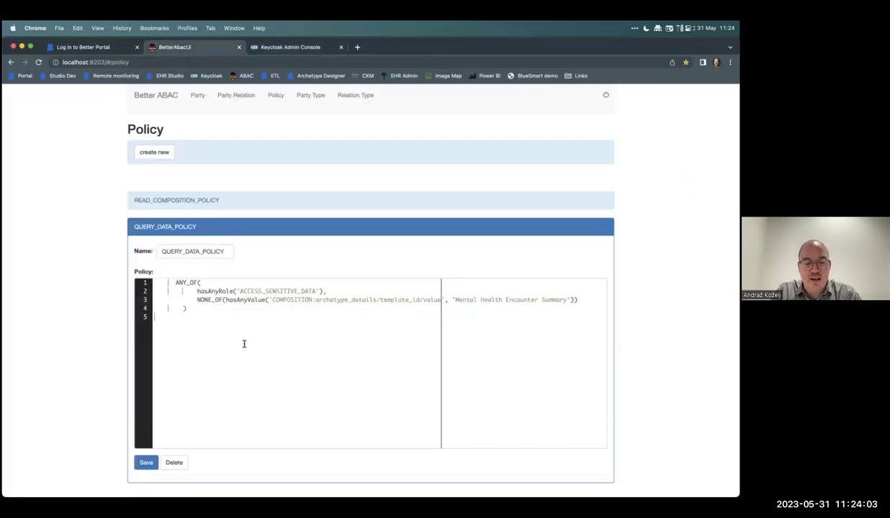
key("super+a")
key("super+v")
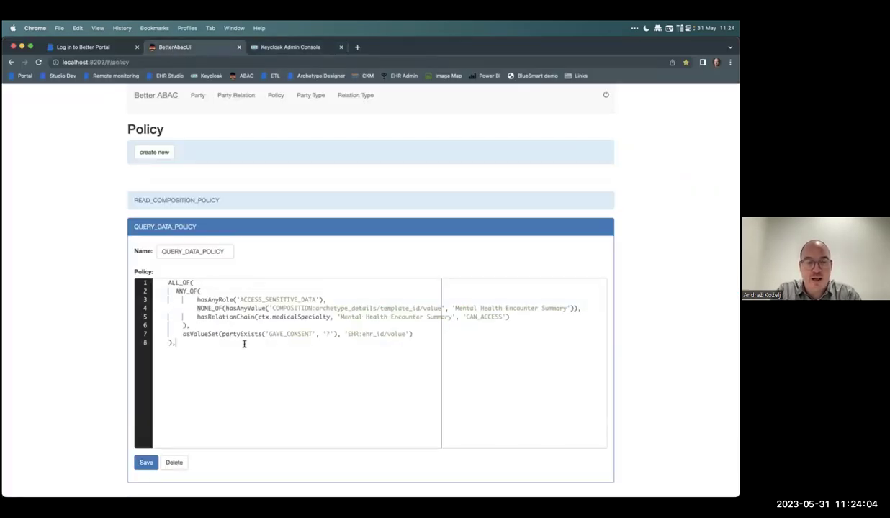
Step: Delete the hasRelationChain line from the rule and remove the trailing commas after the ALL_OF block and the NONE_OF condition
left_click(174, 316)
key("super+d")
left_click(180, 333)
key("BackSpace")
left_click(580, 308)
key("BackSpace")
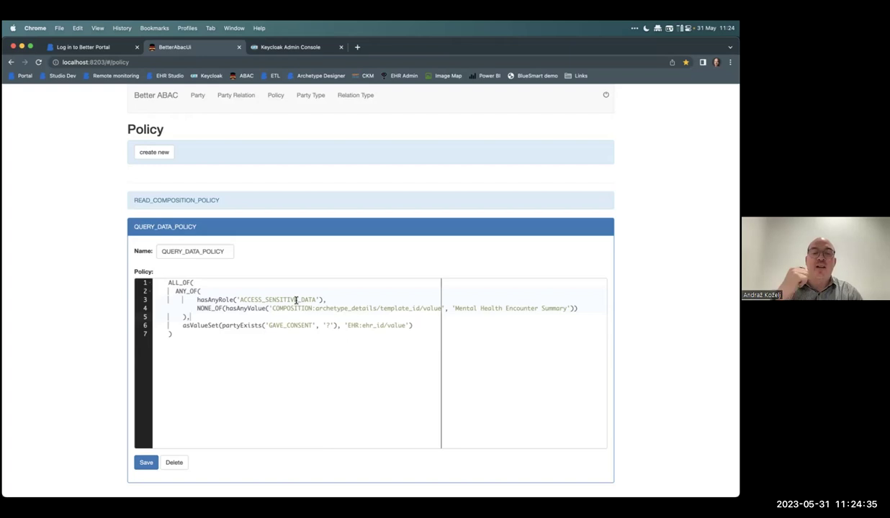
Step: Examine the asValueSet condition with partyExists GAVE_CONSENT and EHR:ehr_id/value, and save QUERY_DATA_POLICY
left_click(293, 325)
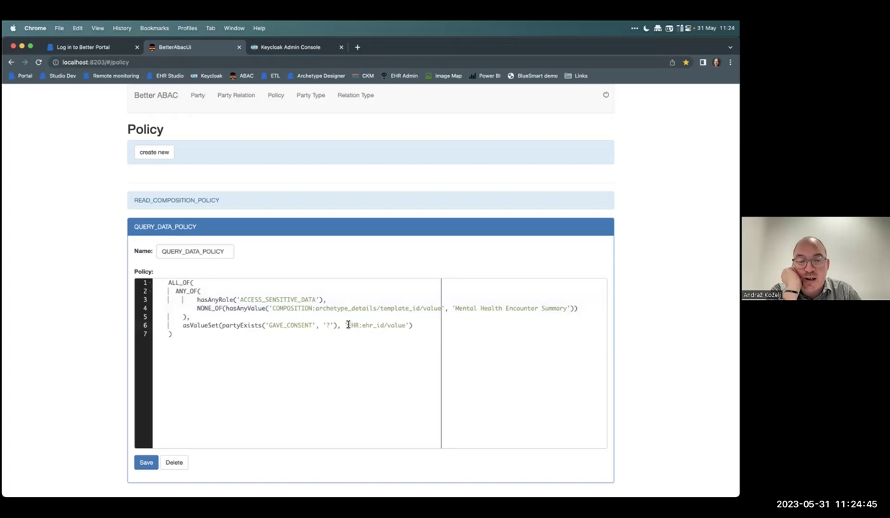
left_click(407, 326)
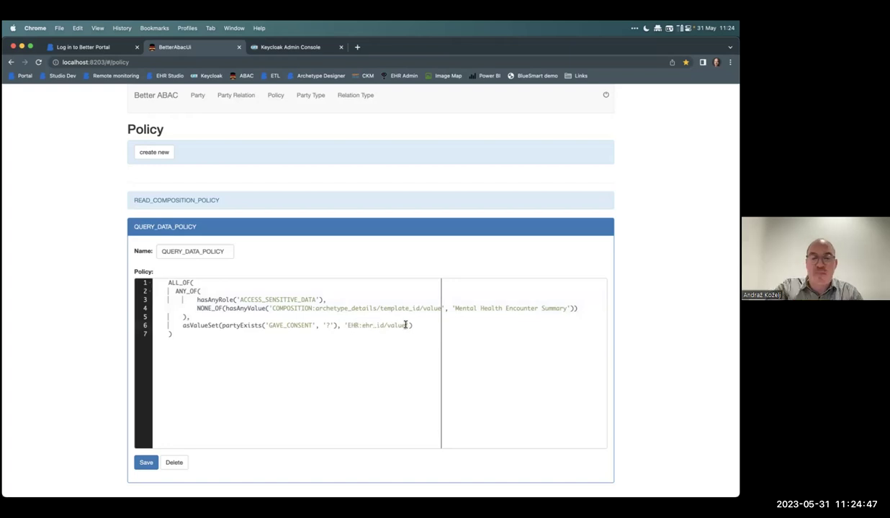
left_click(269, 325)
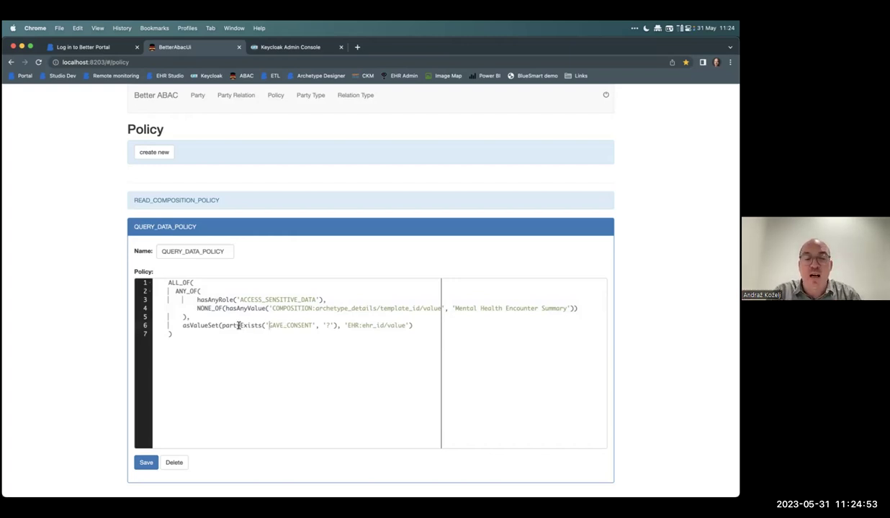
left_click(154, 462)
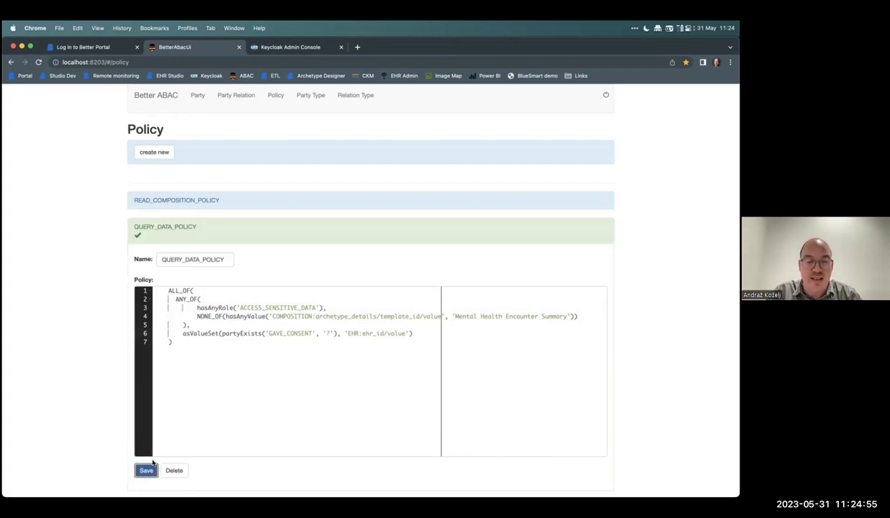
Step: Examine the Party and Party Type lists in Better ABAC, ending on the Party list
left_click(192, 94)
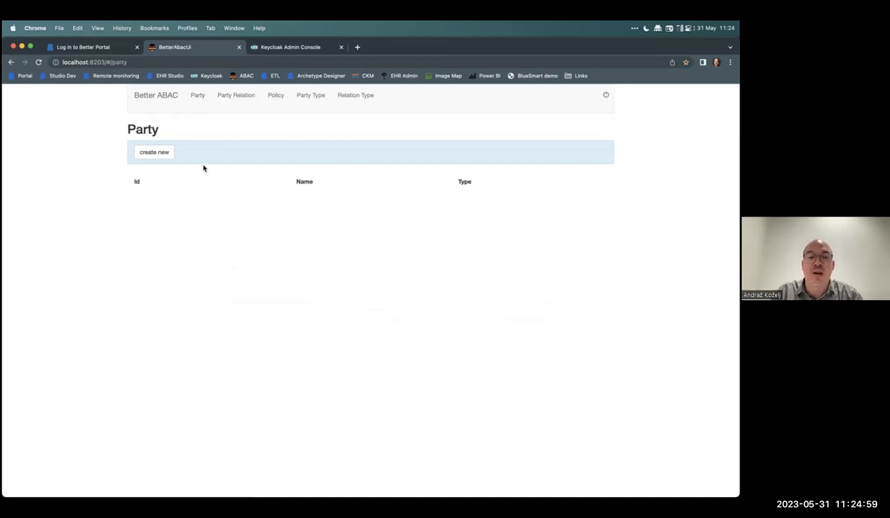
left_click(310, 94)
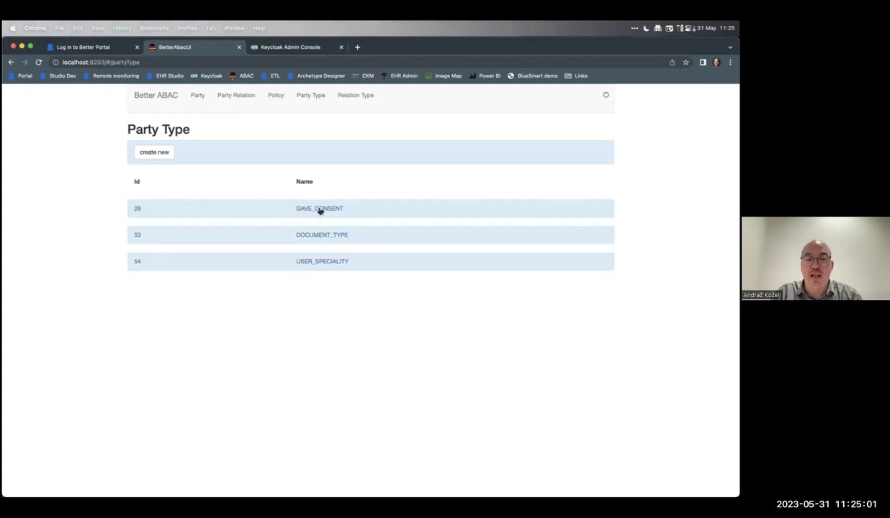
left_click(198, 96)
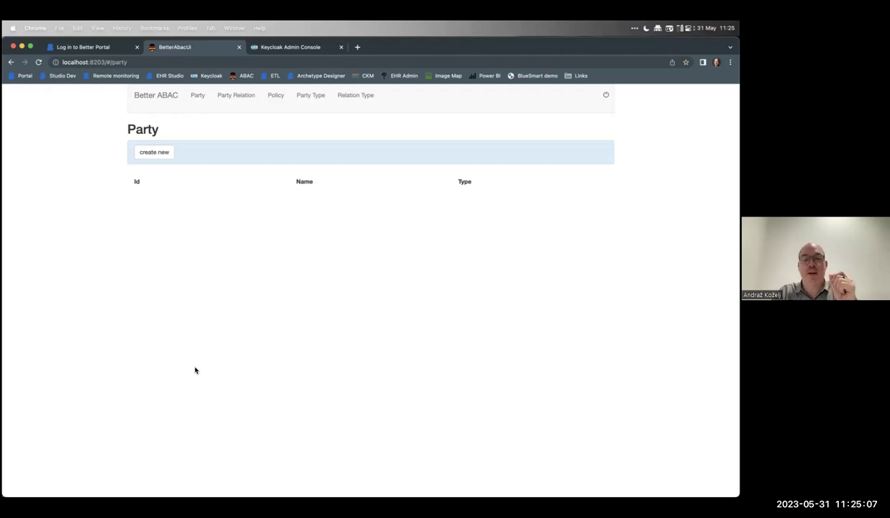
Step: Switch to Postman, resend the List all compositions request and expand the ABAC management collection
left_click(16, 327)
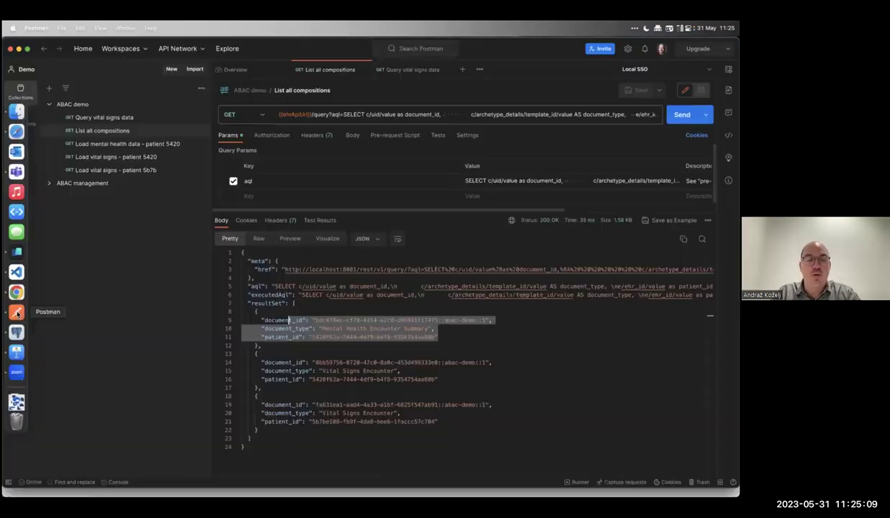
left_click(680, 115)
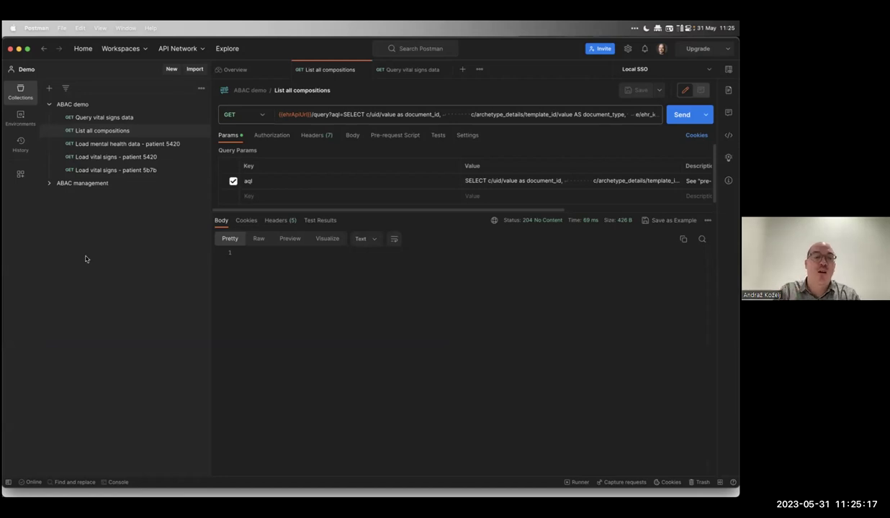
left_click(48, 184)
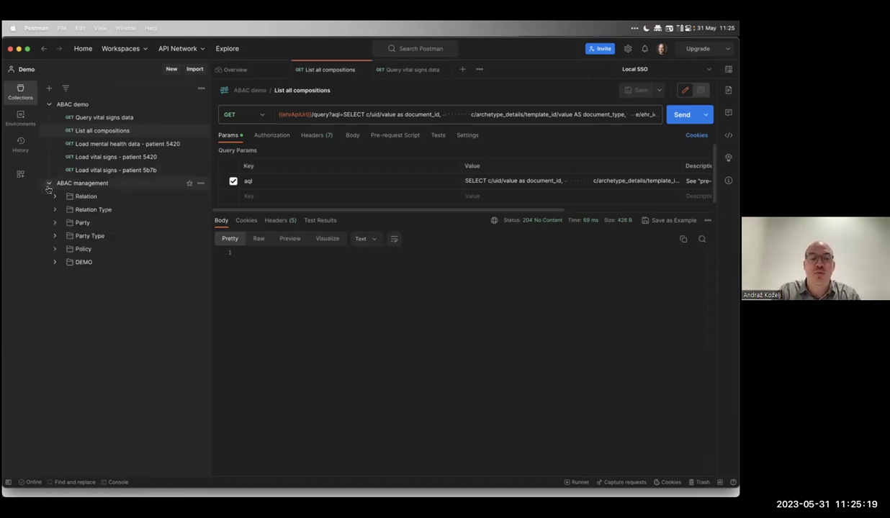
Step: Open the DEMO folder's Create CONSENT 1 request and send it to create the first GAVE_CONSENT party
left_click(54, 263)
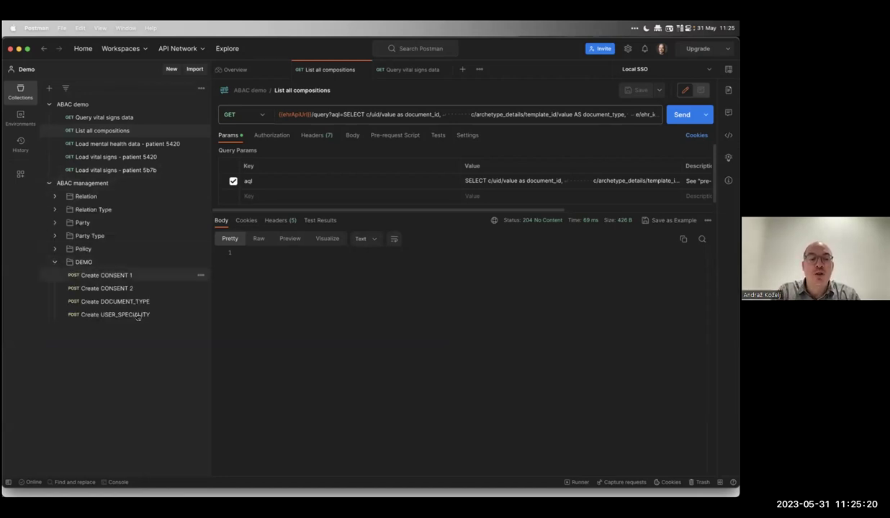
left_click(107, 275)
key("super+Return")
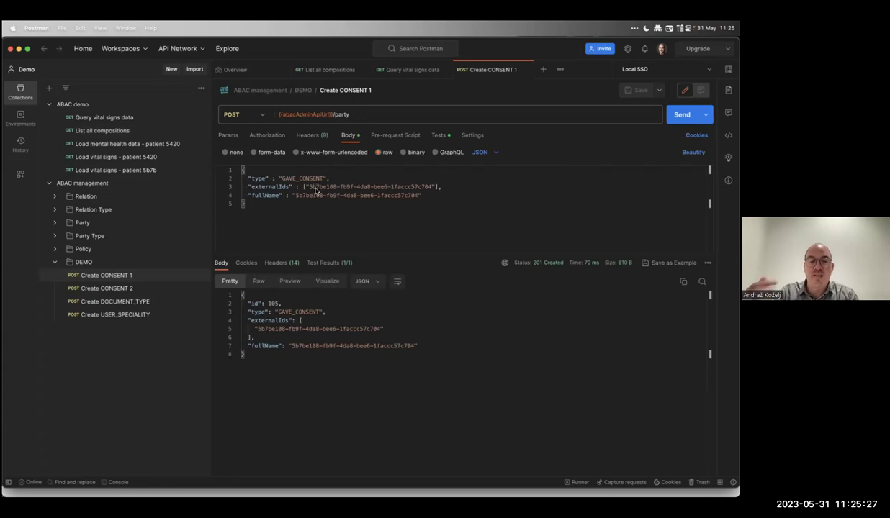
Step: Switch to Better ABAC, refresh the Party list, and examine the form for creating a new party, leaving it cleared
key("ctrl+Up")
left_click(190, 162)
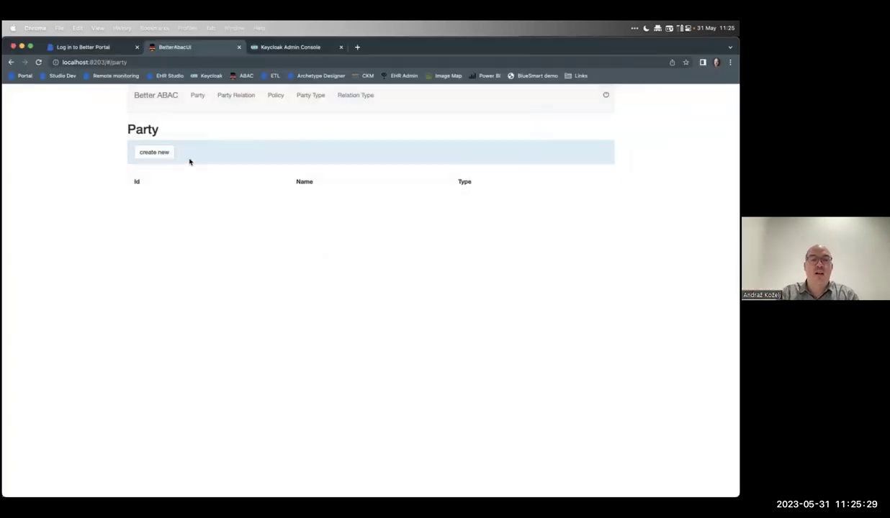
left_click(197, 95)
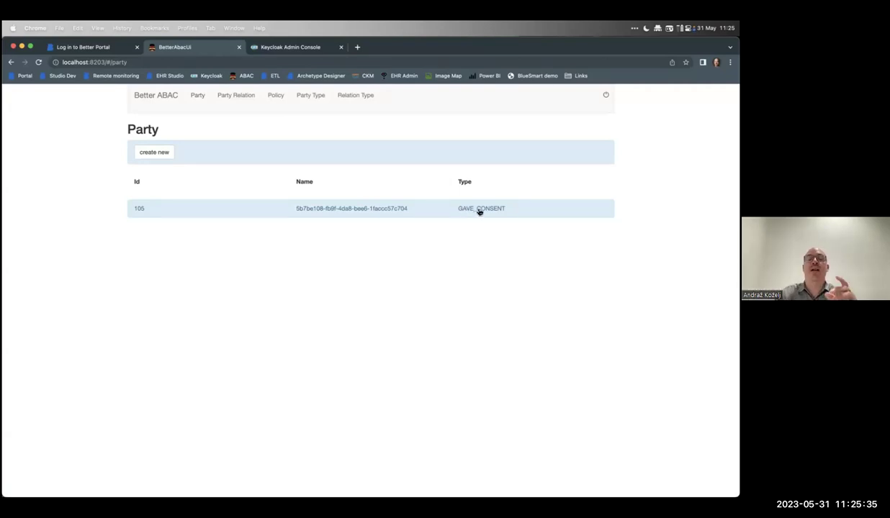
left_click(149, 150)
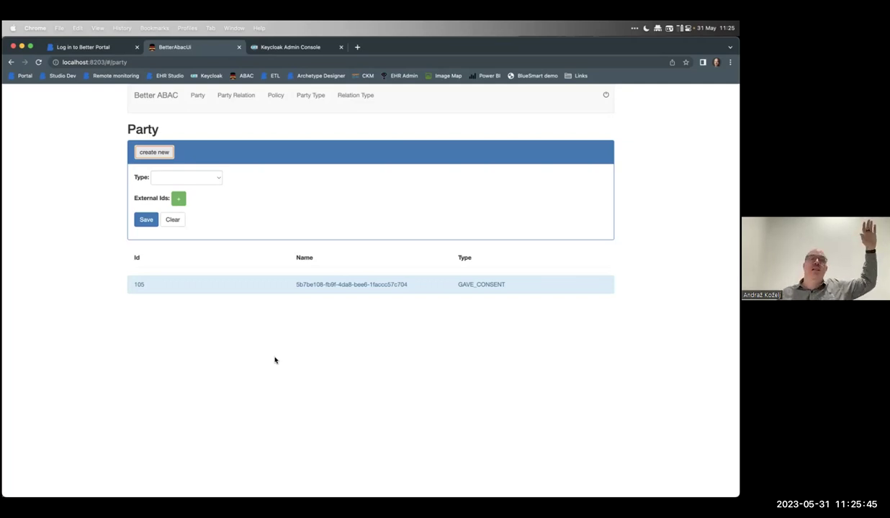
left_click(173, 222)
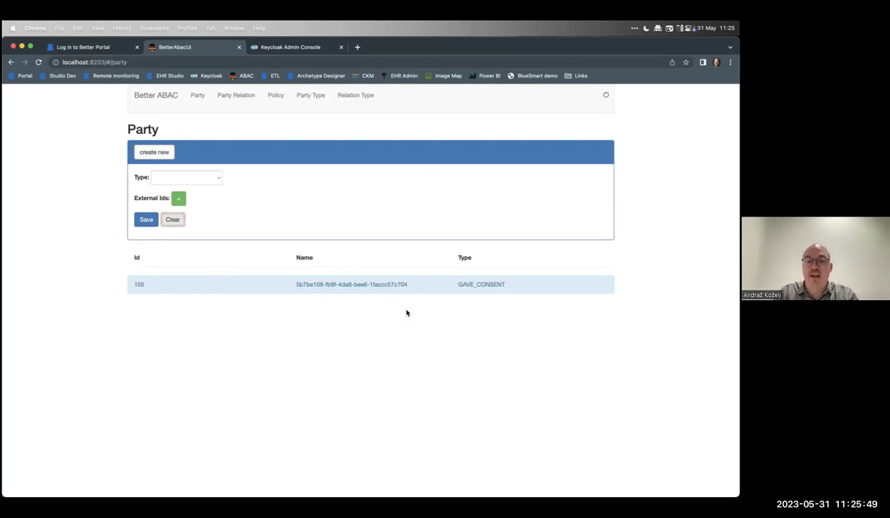
Step: Switch to Postman, close the Query vital signs data request, resend List all compositions and highlight the returned resultSet entry
mouse_move(5, 335)
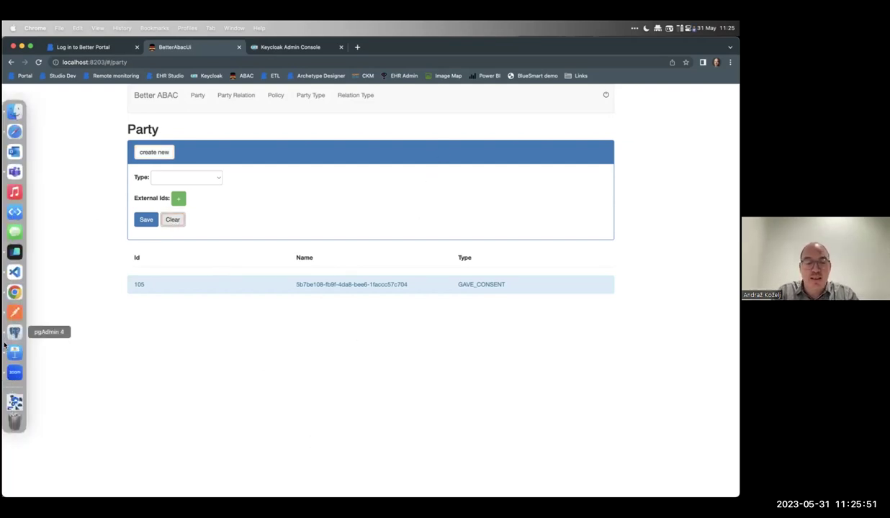
left_click(16, 306)
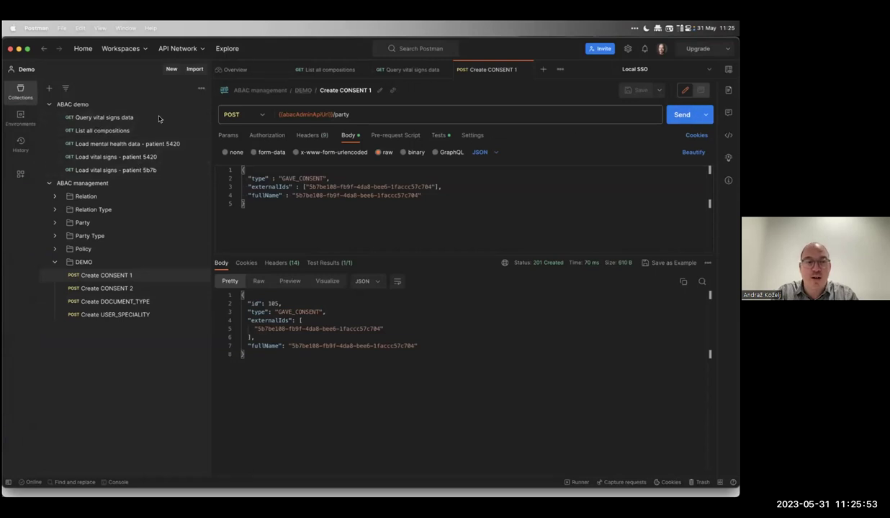
left_click(413, 68)
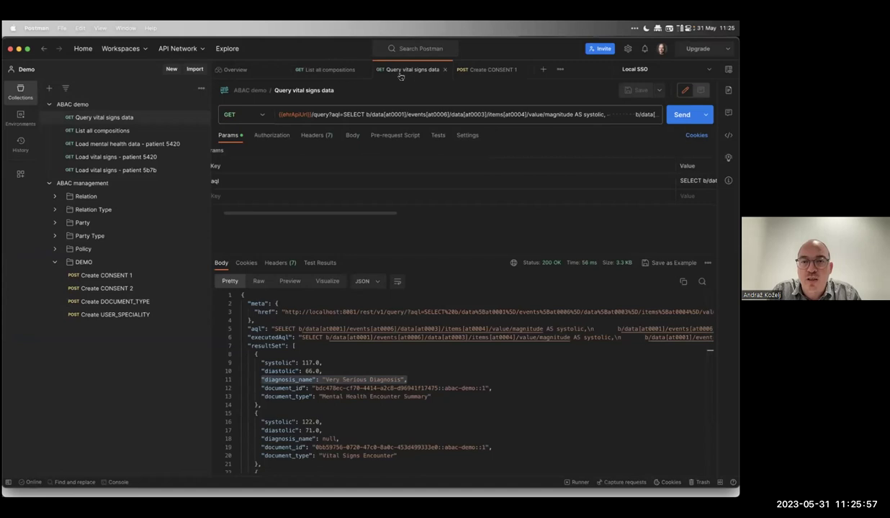
left_click(434, 69)
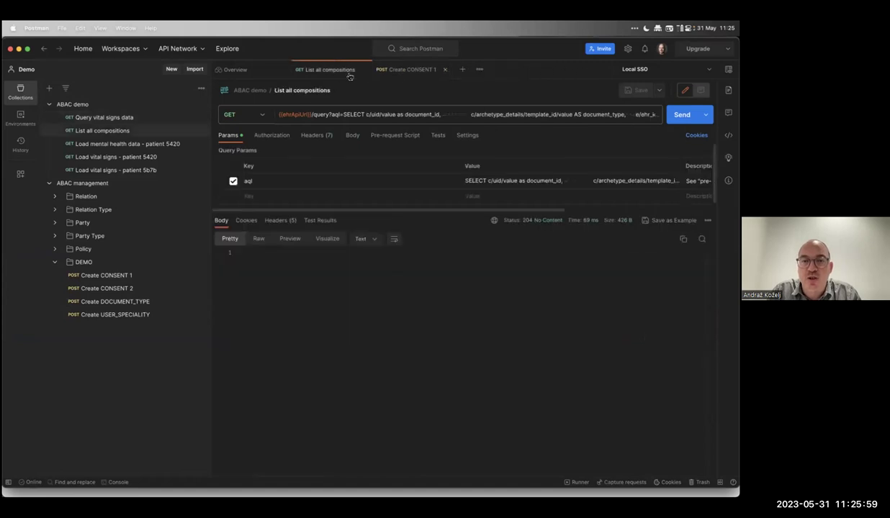
key("super+Return")
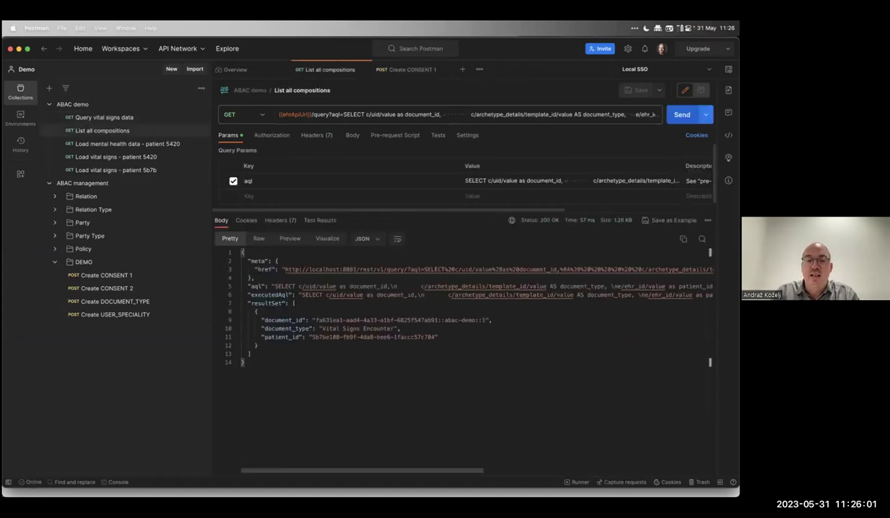
left_click_drag(302, 303, 347, 349)
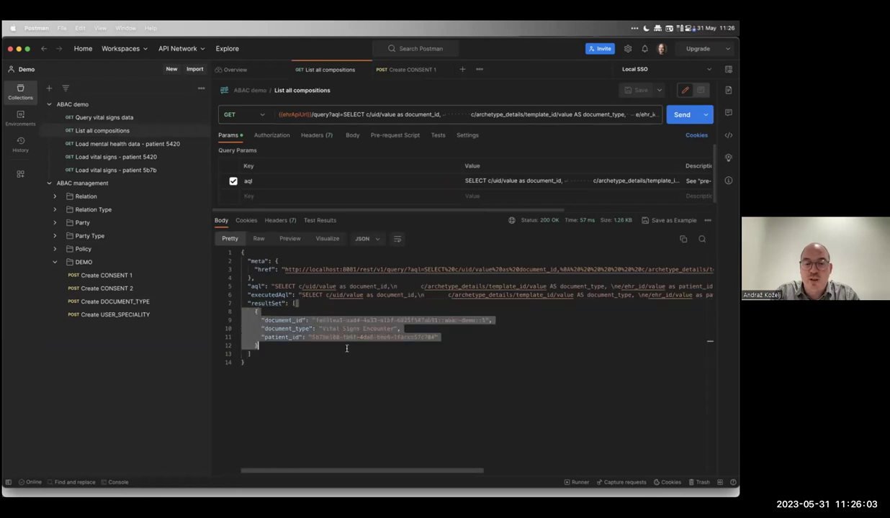
Step: Send the Create CONSENT 2 request to create the second GAVE_CONSENT party and resend List all compositions
left_click(107, 288)
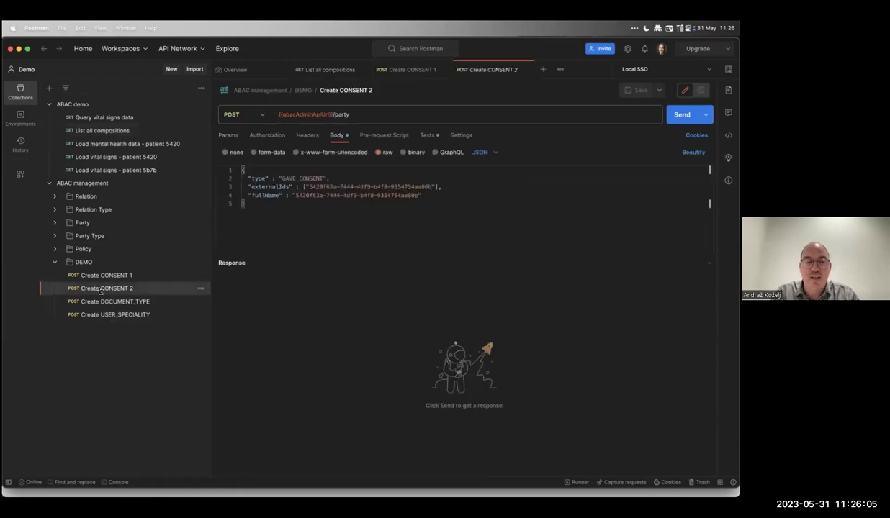
left_click(107, 275)
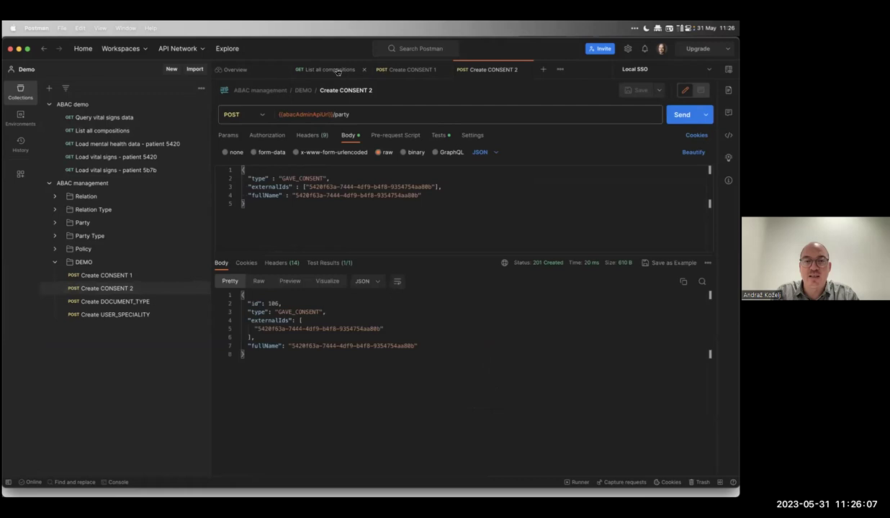
left_click(324, 69)
key("super+Return")
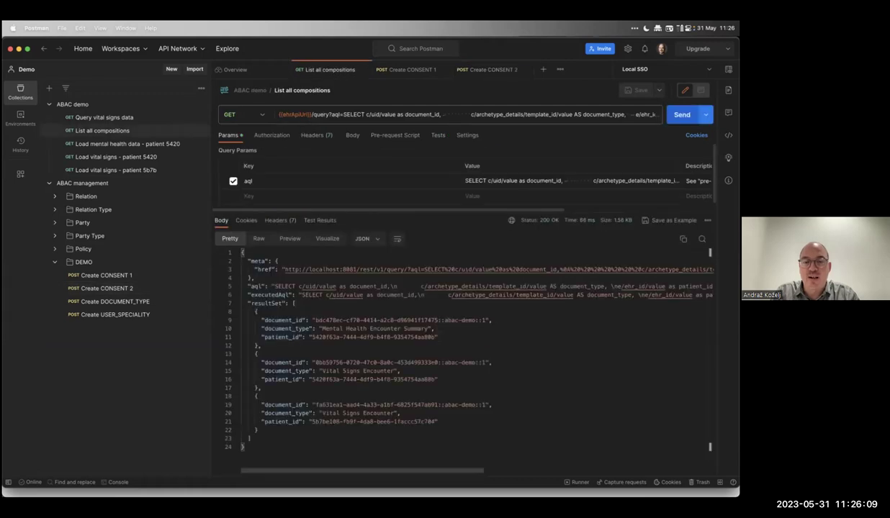
Step: Review the Party list in Better ABAC, the ABAC demo scenarios slide in Keynote, and the Party Type list
key("ctrl+Up")
left_click(371, 270)
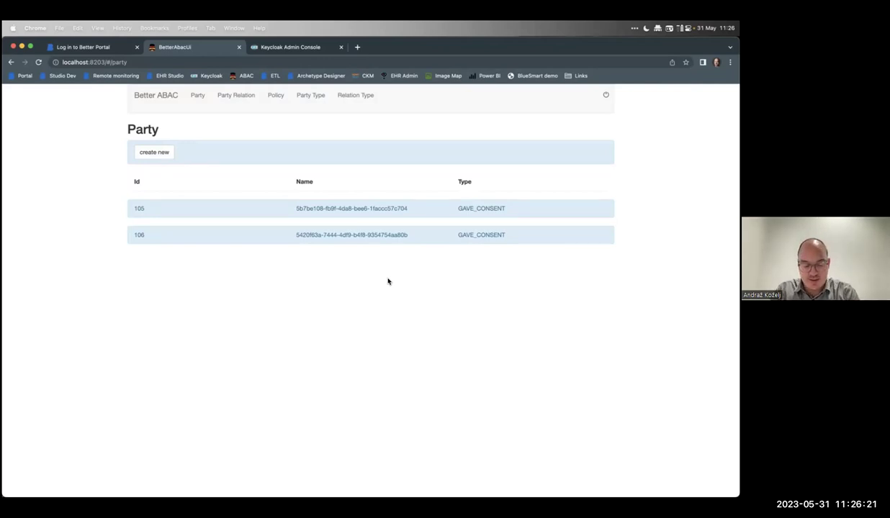
key("alt+Tab")
key("alt+Tab")
key("alt+Tab")
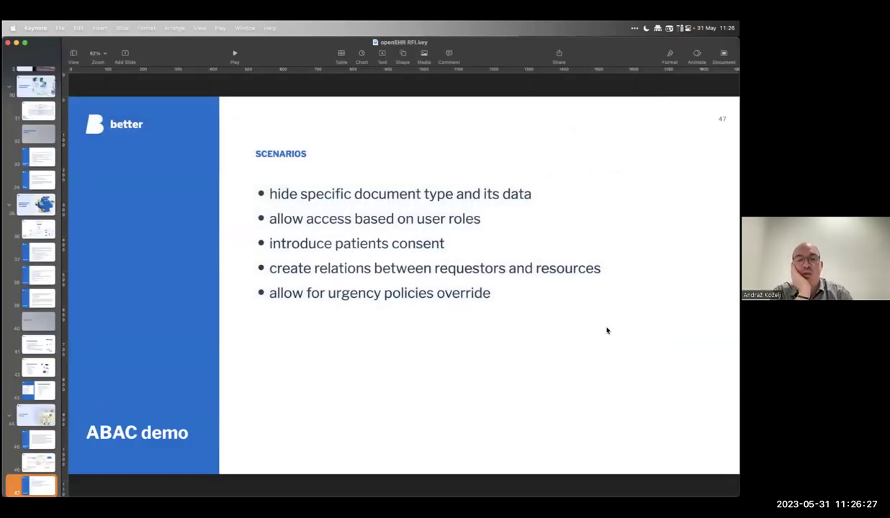
key("alt+Tab")
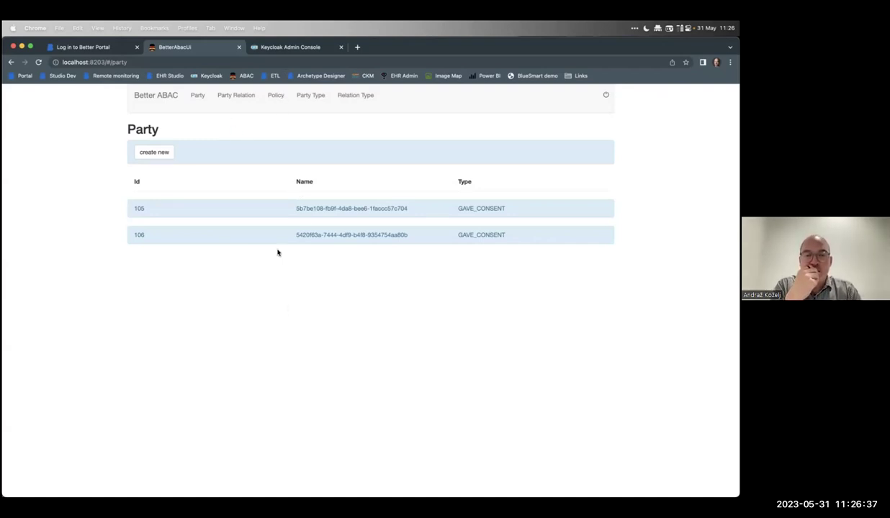
left_click(311, 95)
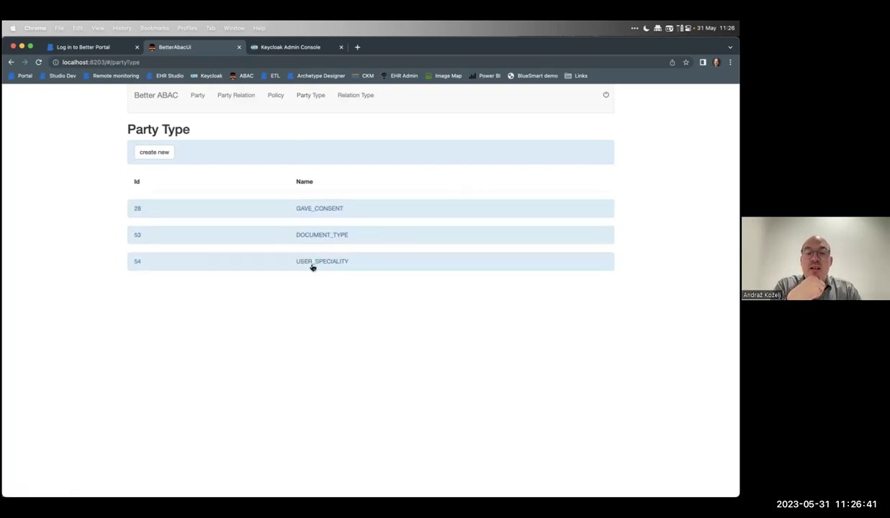
Step: Switch to Postman and send Create DOCUMENT_TYPE for Mental Health Encounter Summary and Create USER_SPECIALITY for psychiatrist
mouse_move(3, 351)
left_click(15, 312)
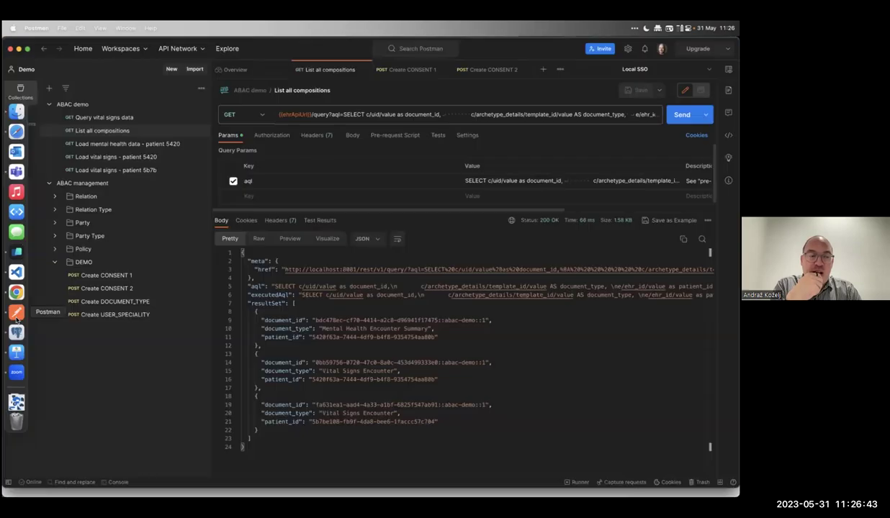
left_click(167, 299)
key("super+Return")
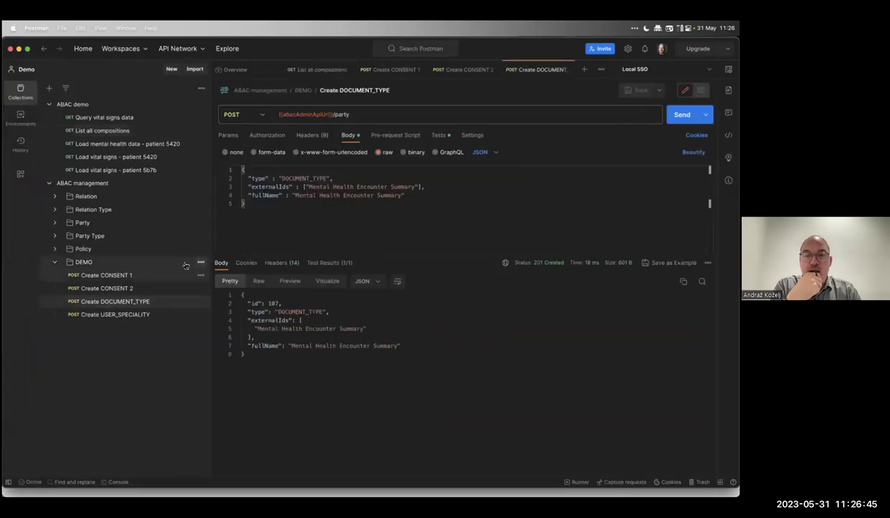
left_click(165, 315)
left_click(679, 115)
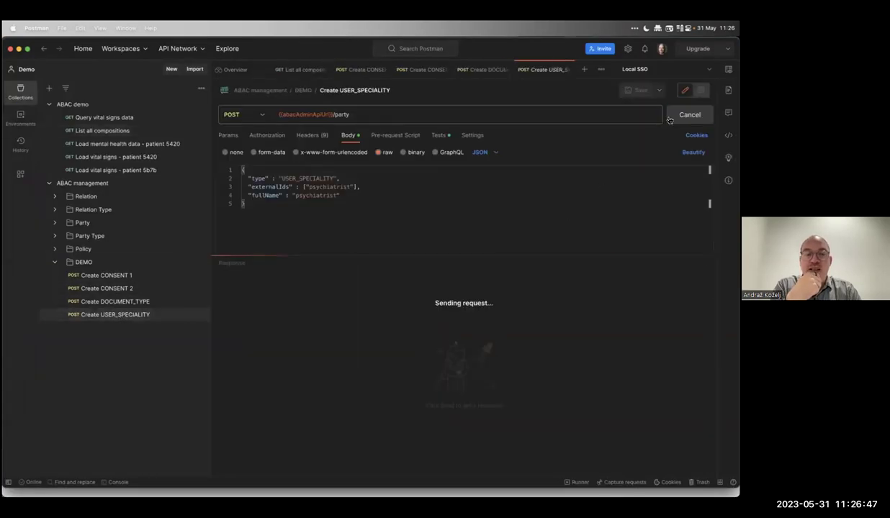
Step: Switch to Better ABAC, examine the refreshed Party list, and check the ABAC query rule in cheat-sheet.txt before returning
key("ctrl+Up")
left_click(265, 140)
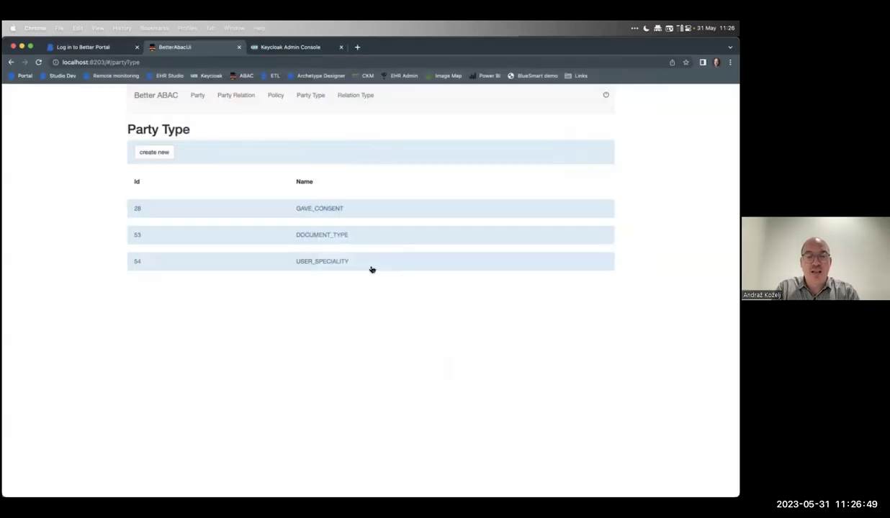
left_click(197, 95)
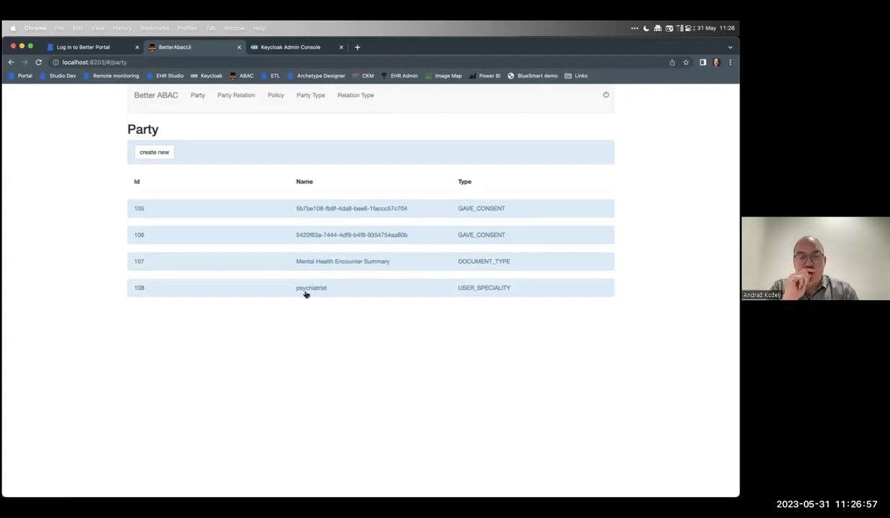
key("alt+Tab")
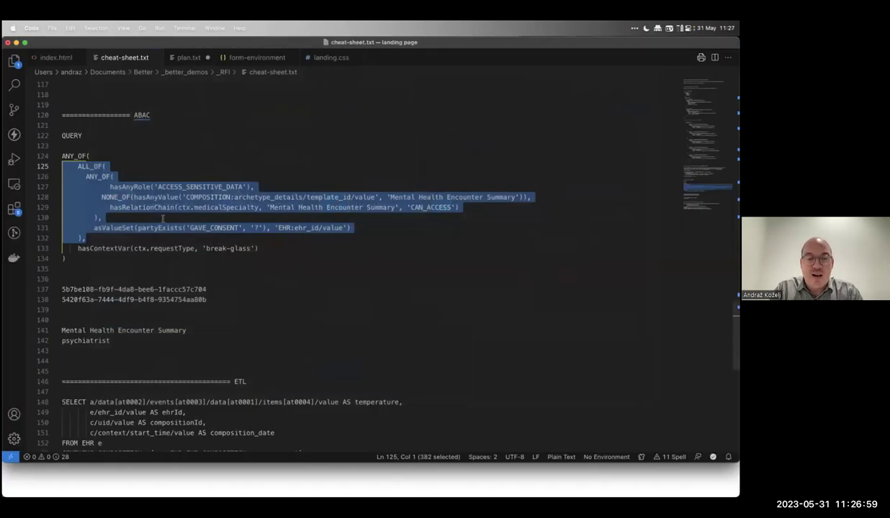
key("alt+Tab")
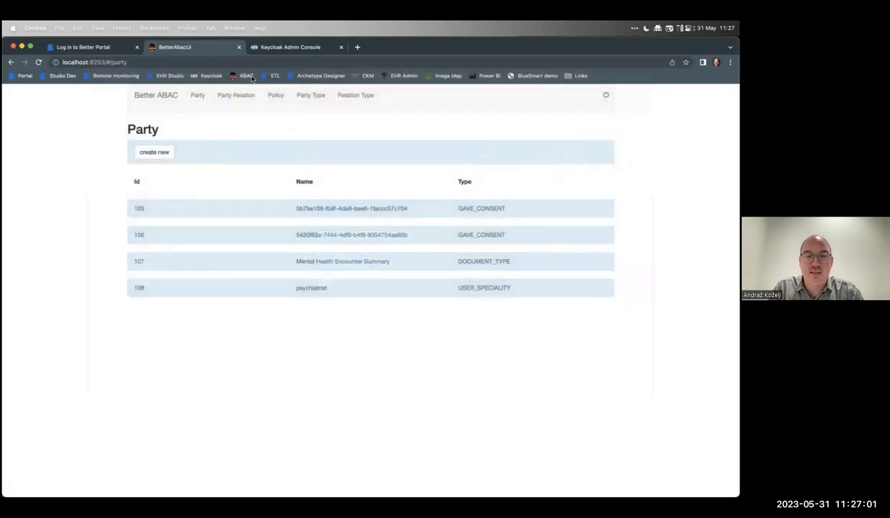